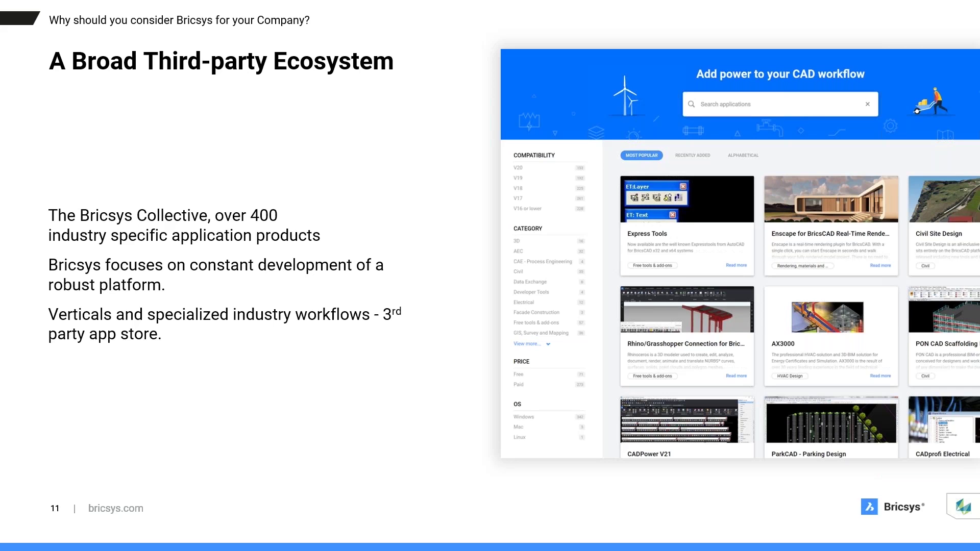
key(Right)
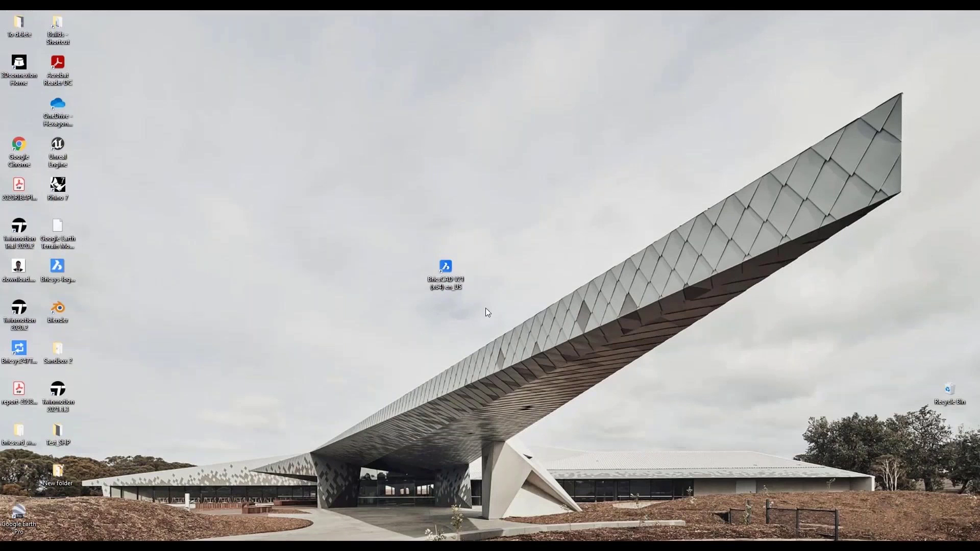
- Launch BricsCAD in the 3D Modeling workspace with metric units
double_click(446, 271)
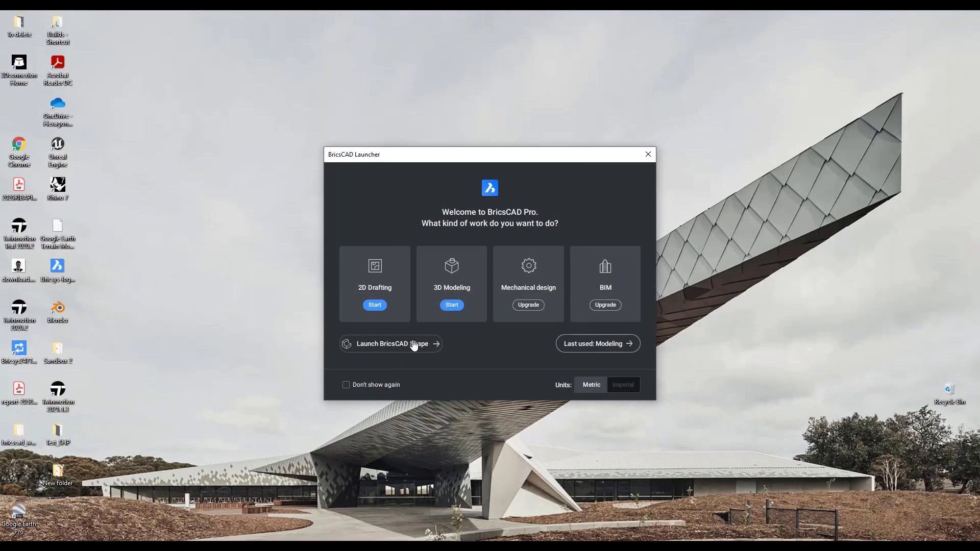
click(618, 386)
click(595, 386)
click(452, 305)
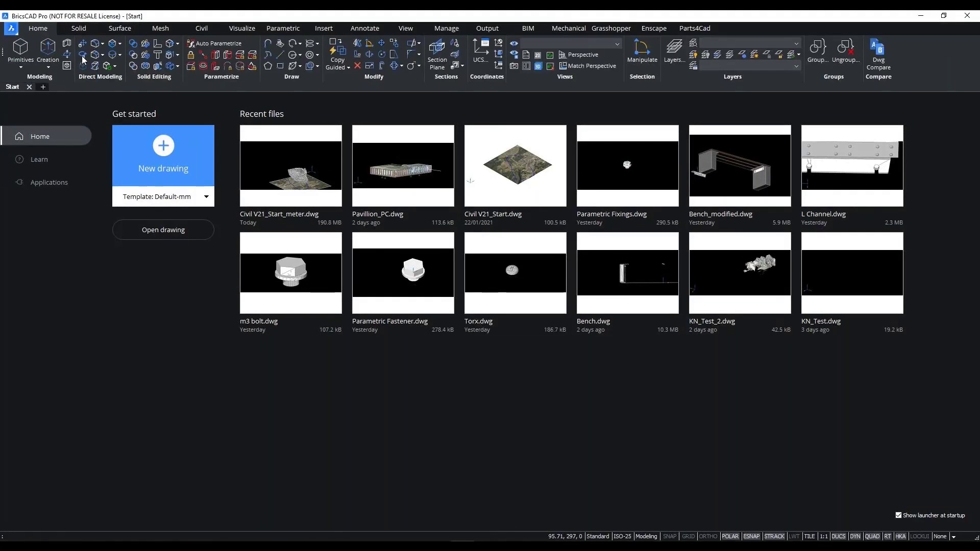
- Review the available tool sets, including surface, mesh, civil, parametric, insertion, annotation, management, output, Enscape and Parts4Cad
click(120, 28)
click(160, 28)
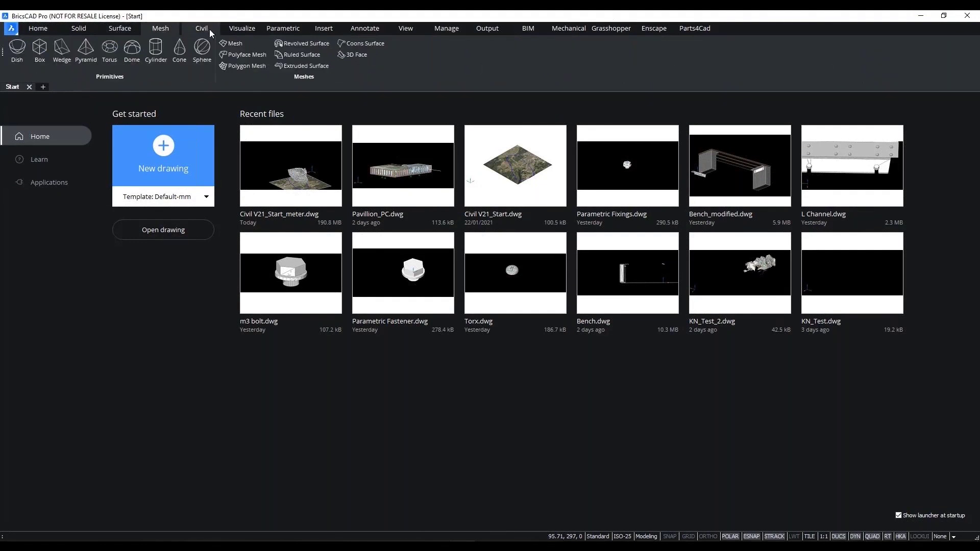
click(202, 28)
click(283, 28)
click(325, 29)
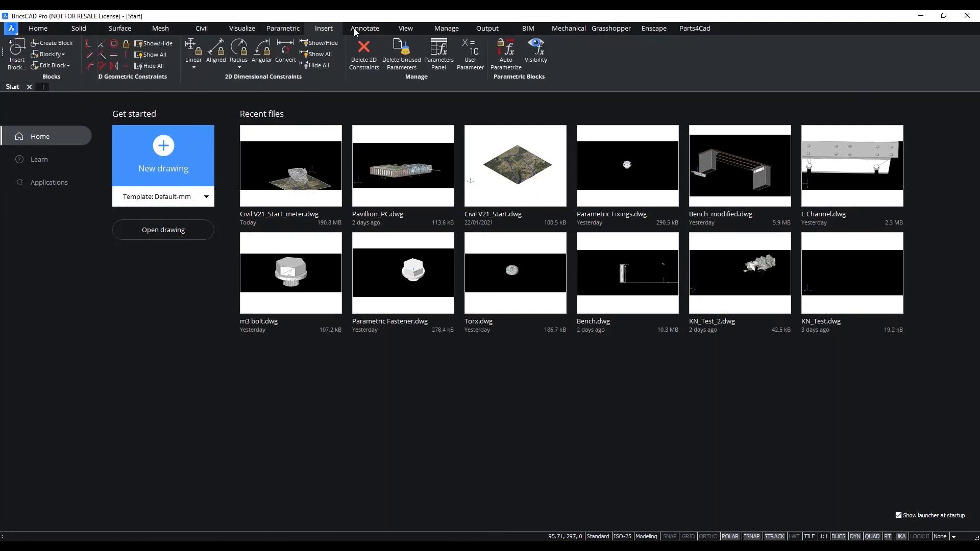
click(359, 29)
click(406, 29)
click(445, 29)
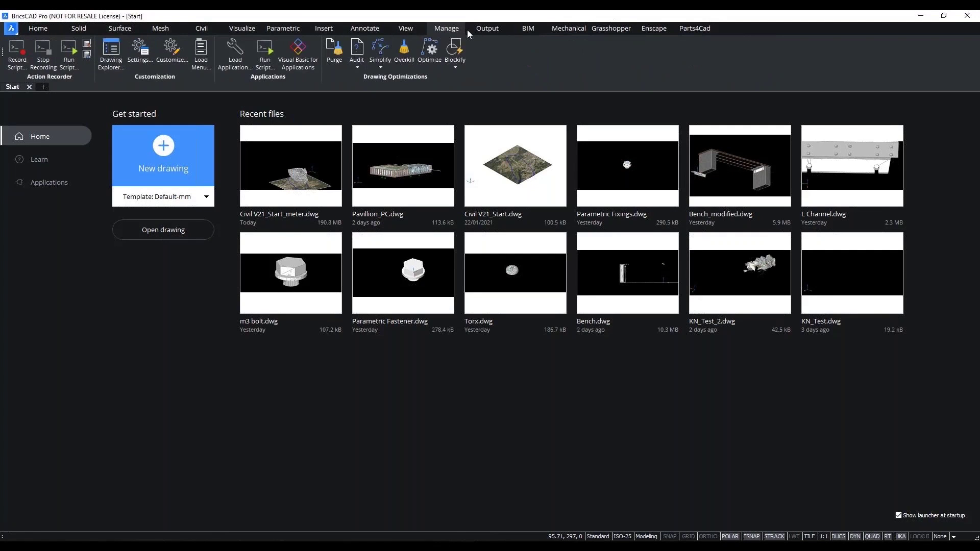
click(486, 28)
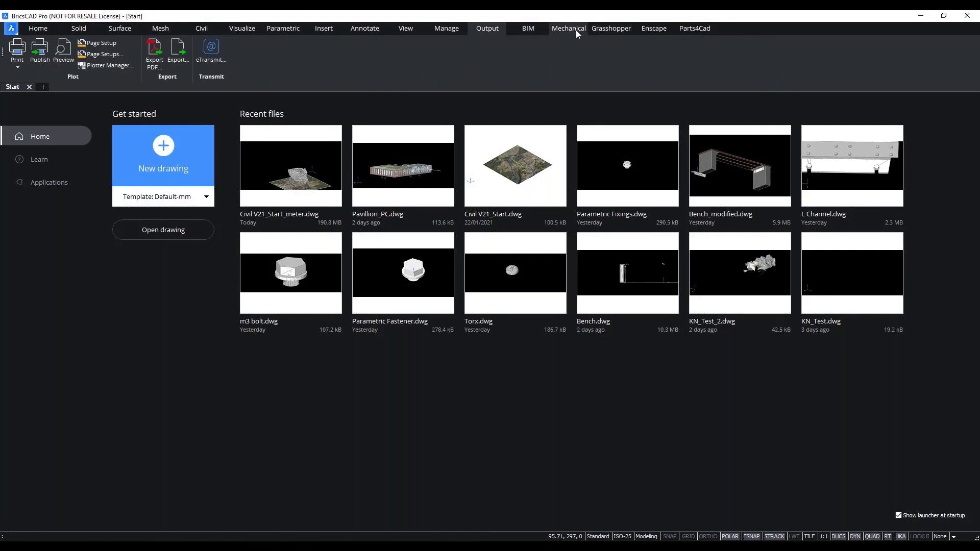
click(662, 28)
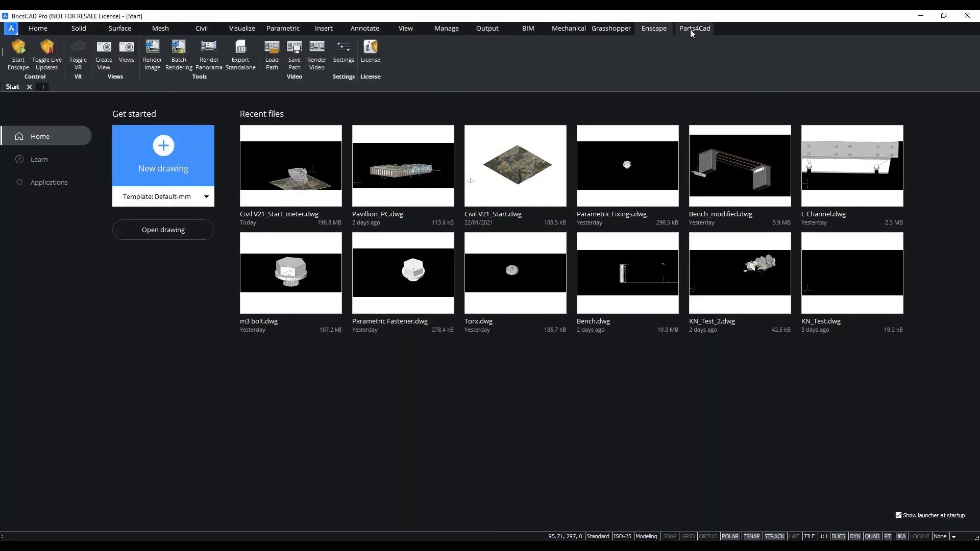
click(690, 29)
click(666, 30)
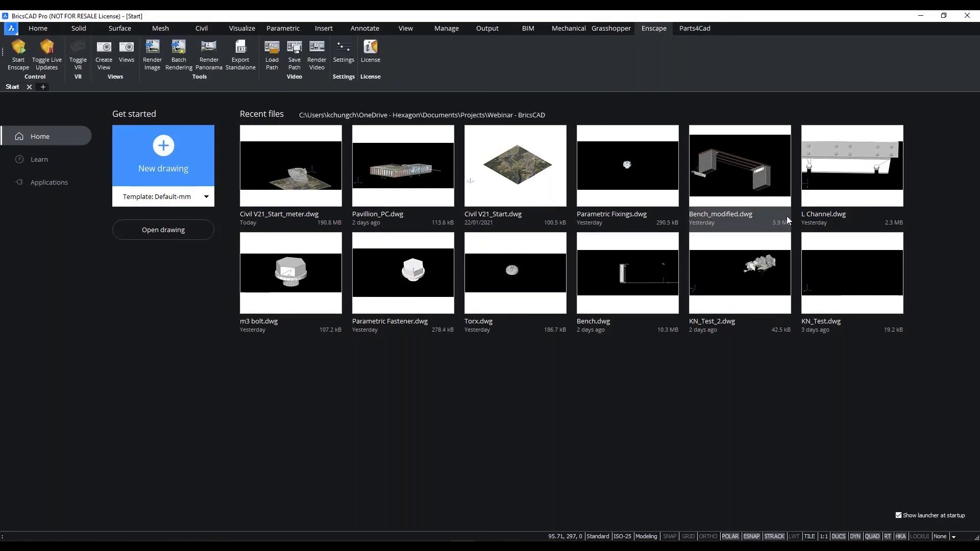
- Check the learning resources, and browse the third-party HVAC applications in the online BricsCAD Application Store
click(57, 162)
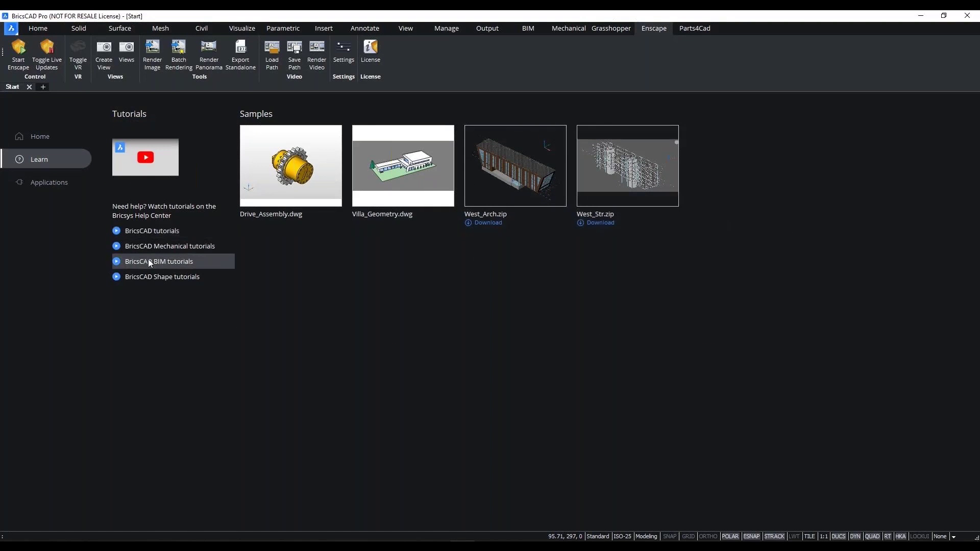
click(51, 186)
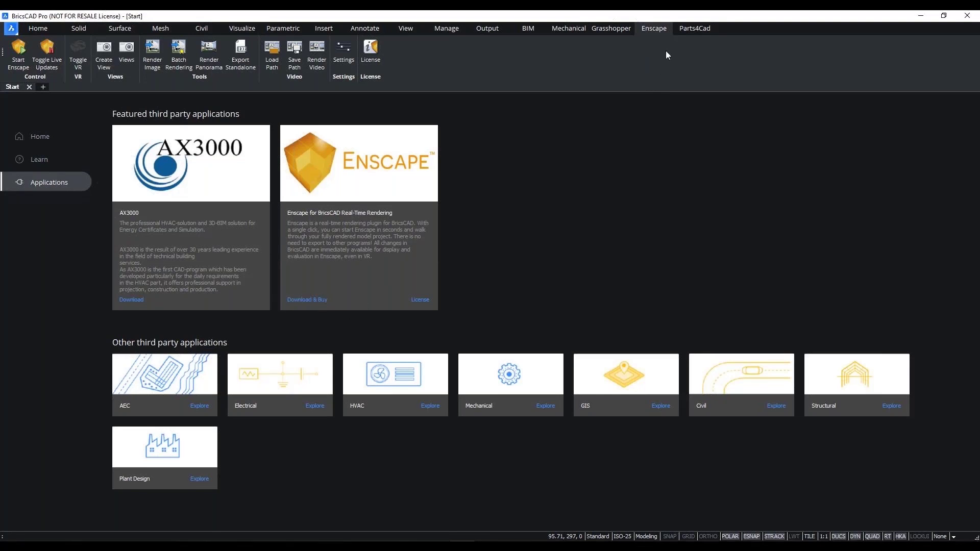
click(429, 408)
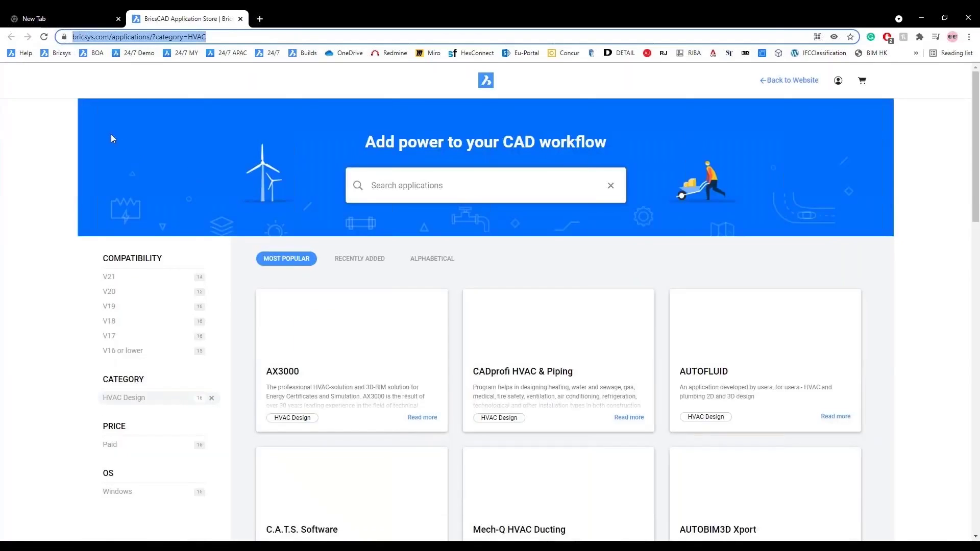
scroll(771, 240, down, 3)
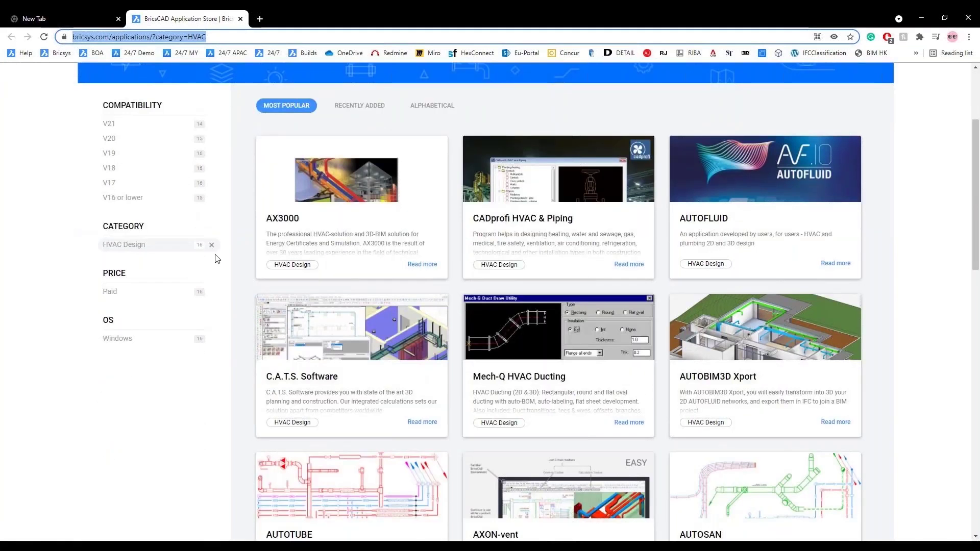
scroll(291, 271, down, 9)
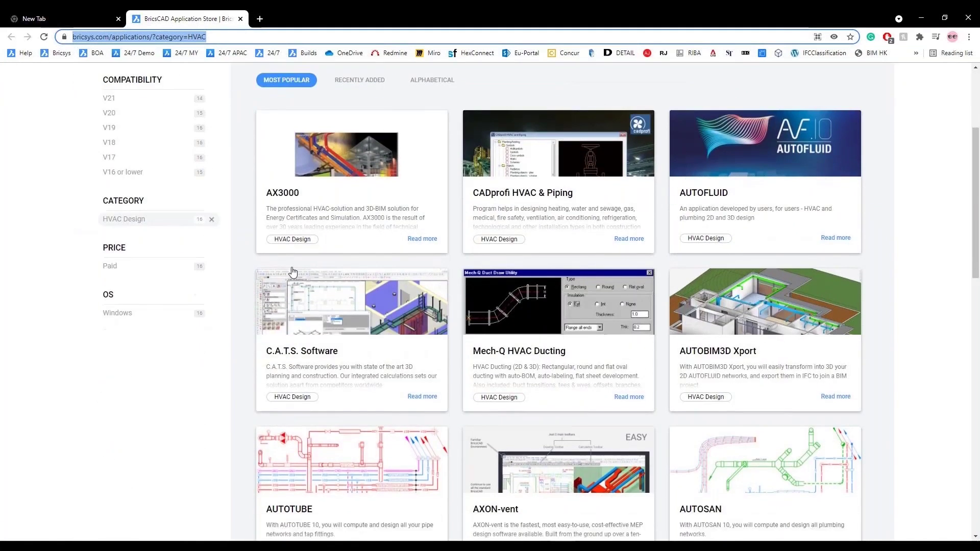
scroll(309, 286, down, 1)
scroll(308, 284, up, 5)
scroll(240, 301, up, 6)
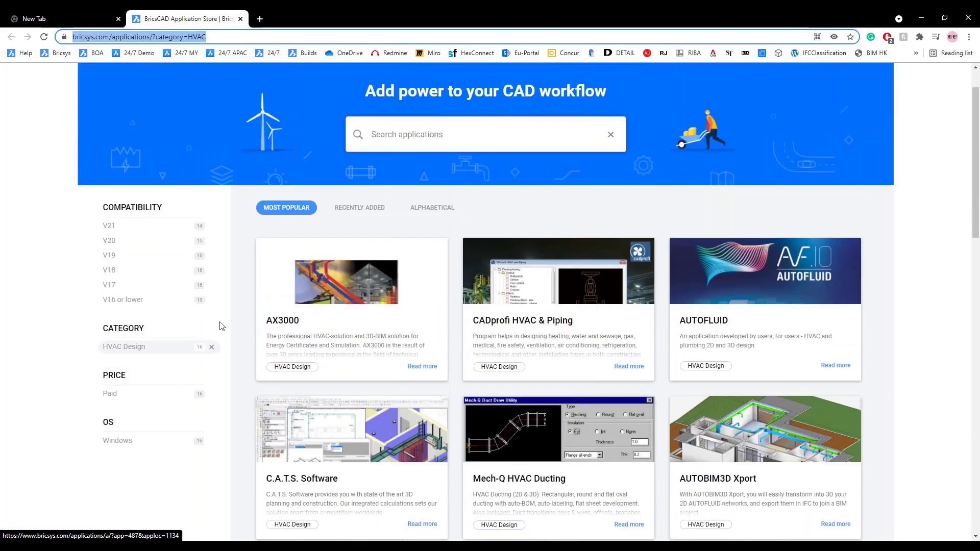
- Remove the HVAC Design filter, expand the full category list and browse the complete application catalogue
click(211, 353)
click(158, 494)
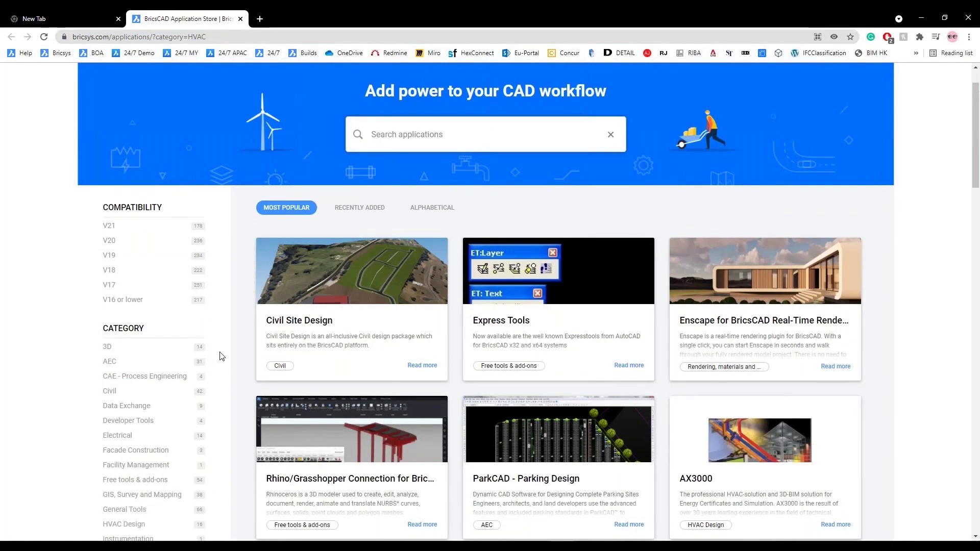
scroll(221, 356, down, 2)
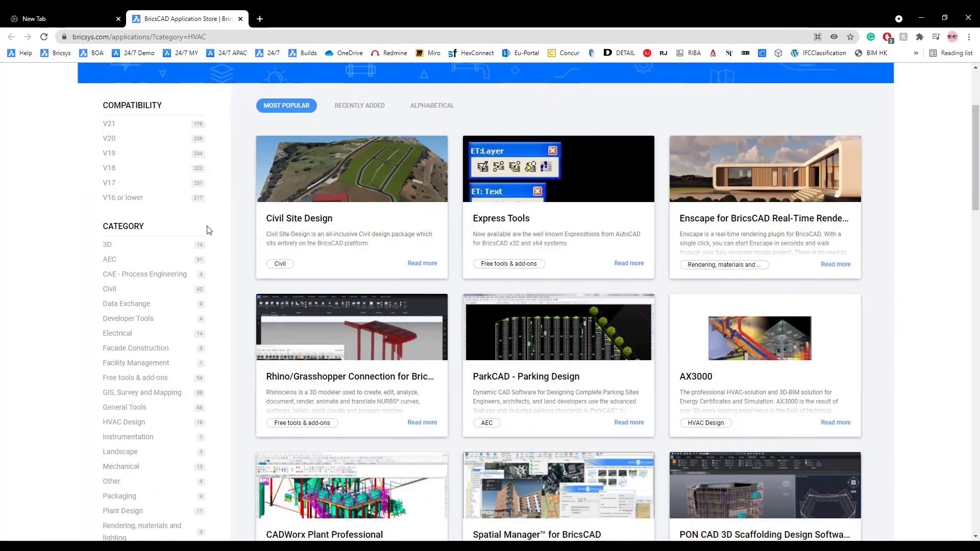
scroll(208, 230, down, 4)
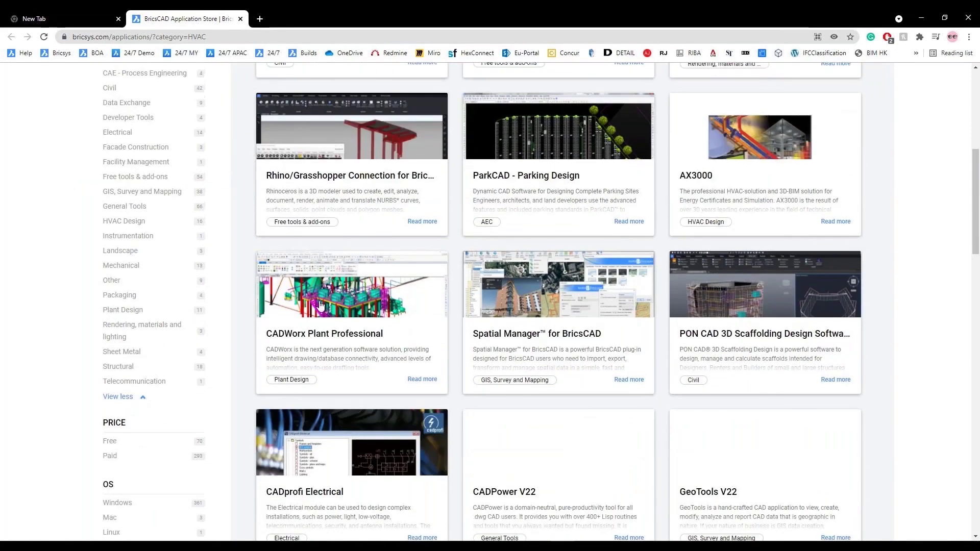
scroll(623, 230, up, 4)
scroll(847, 327, down, 1)
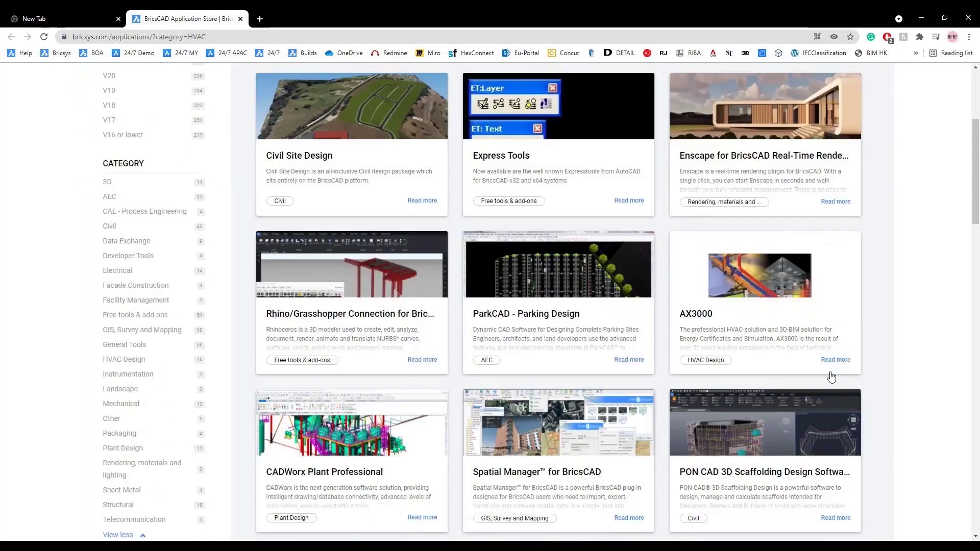
scroll(831, 377, down, 8)
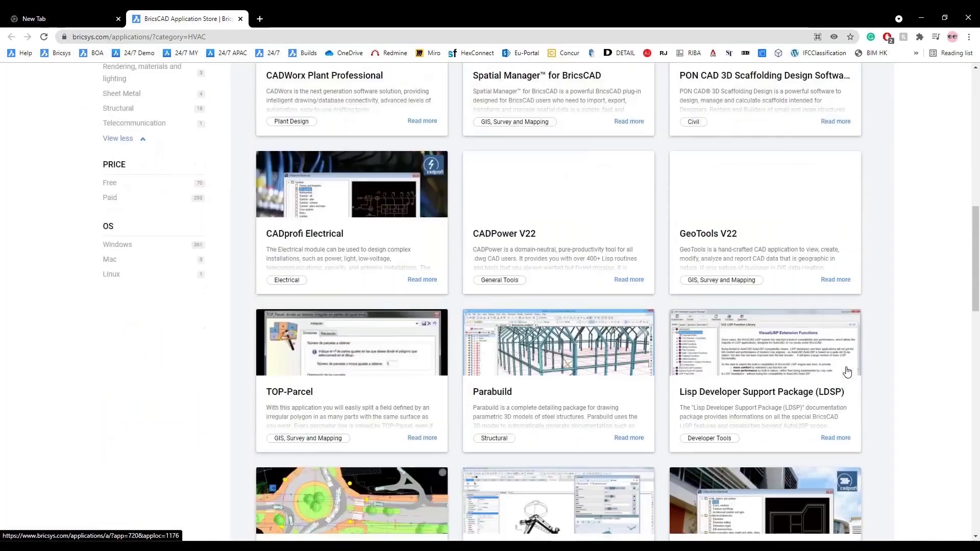
scroll(846, 371, down, 7)
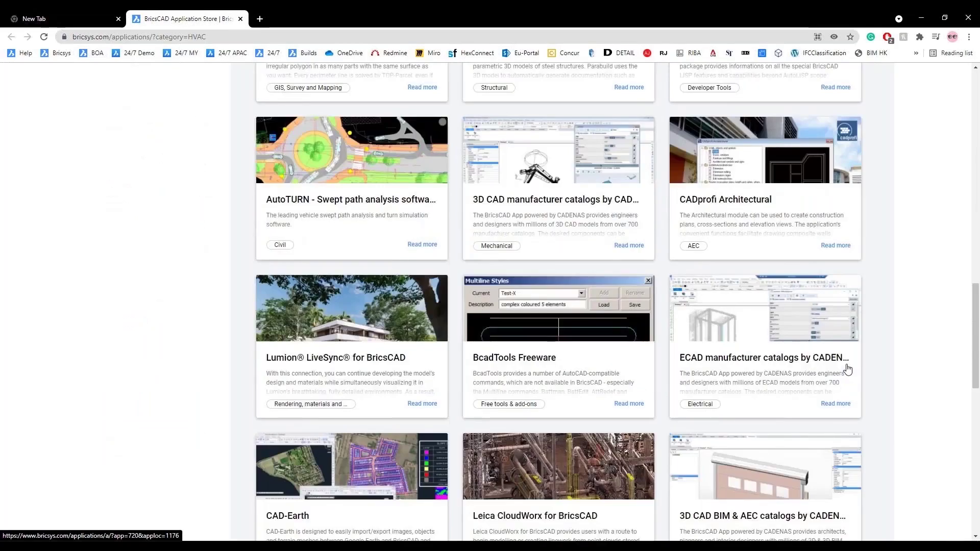
scroll(847, 369, down, 3)
scroll(610, 308, down, 3)
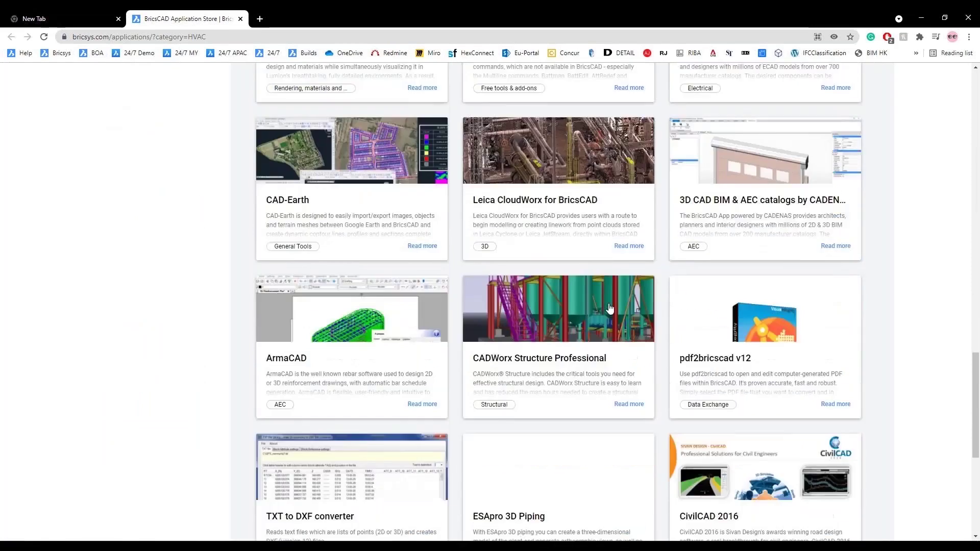
scroll(610, 311, up, 7)
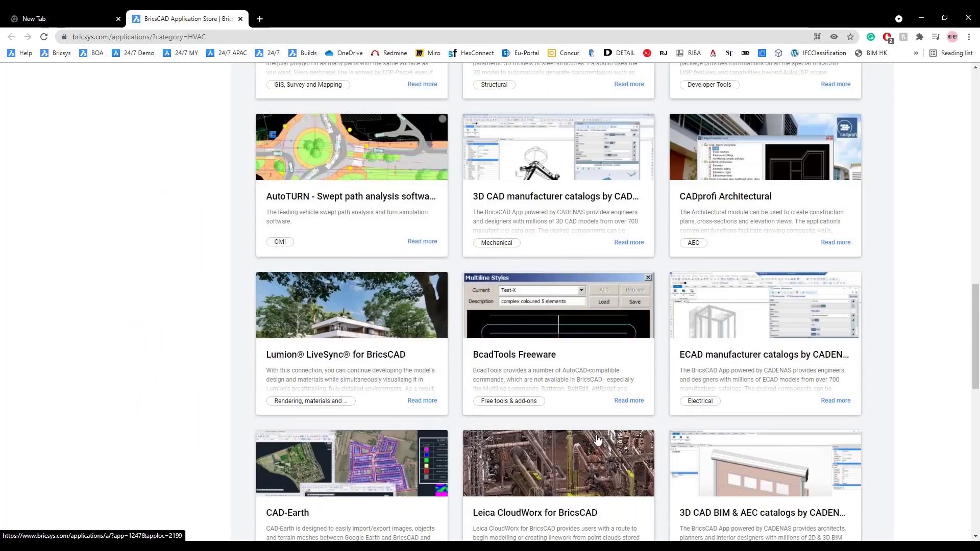
scroll(598, 440, up, 12)
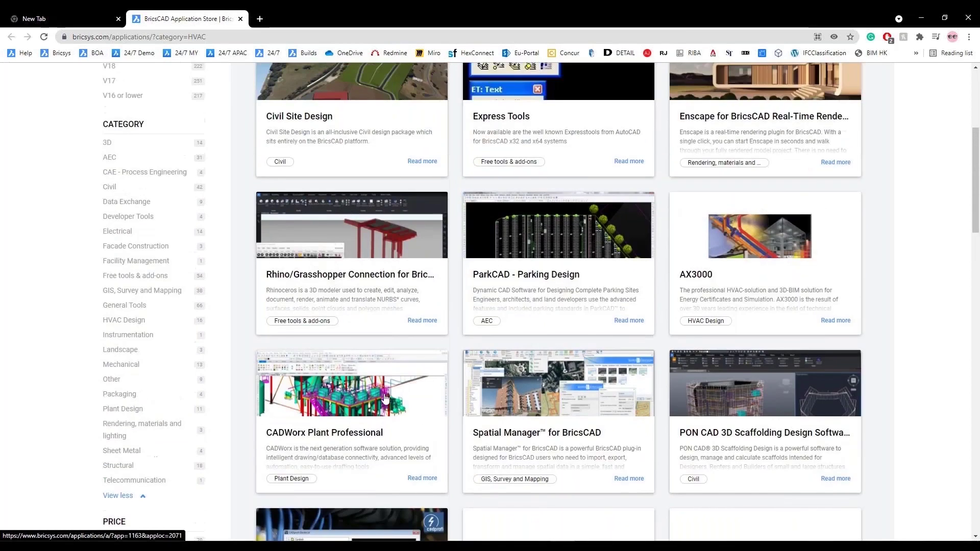
- Read the CADWorx Plant Professional product page, including its features and description, and close the browser
click(388, 381)
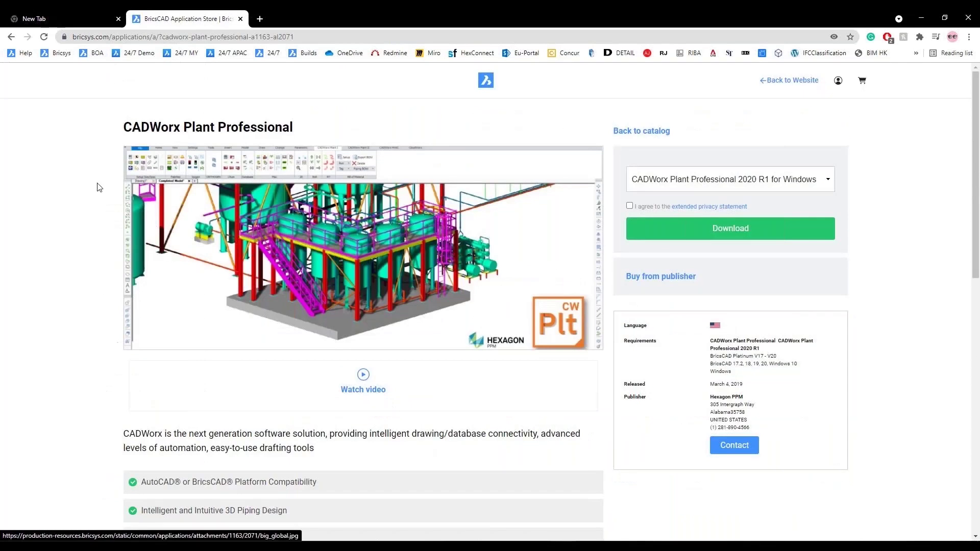
scroll(745, 291, down, 6)
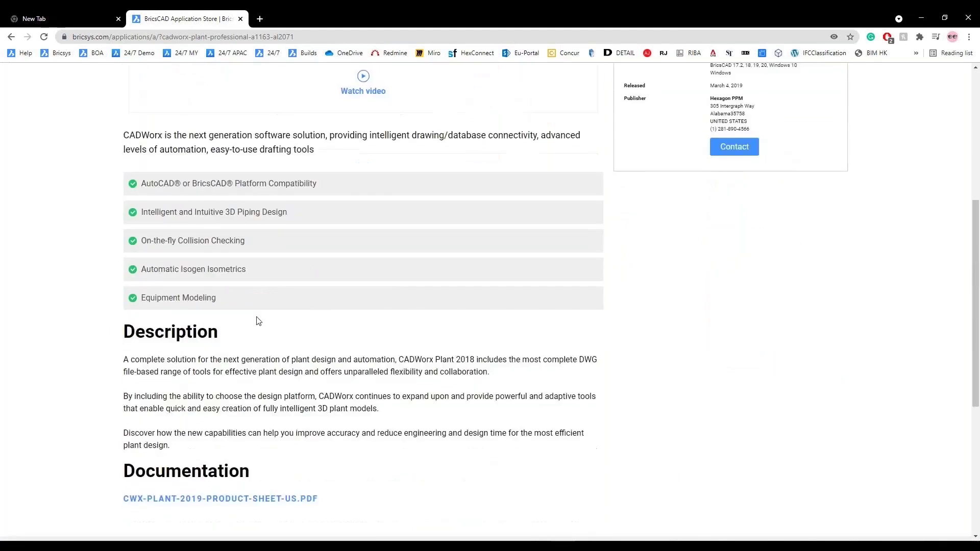
scroll(256, 321, down, 2)
scroll(258, 372, up, 4)
scroll(257, 364, up, 4)
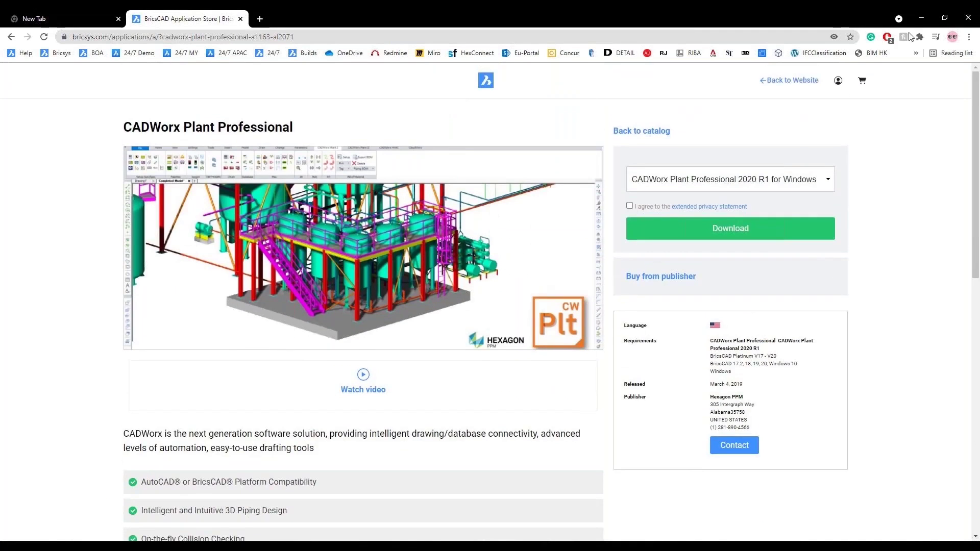
click(968, 18)
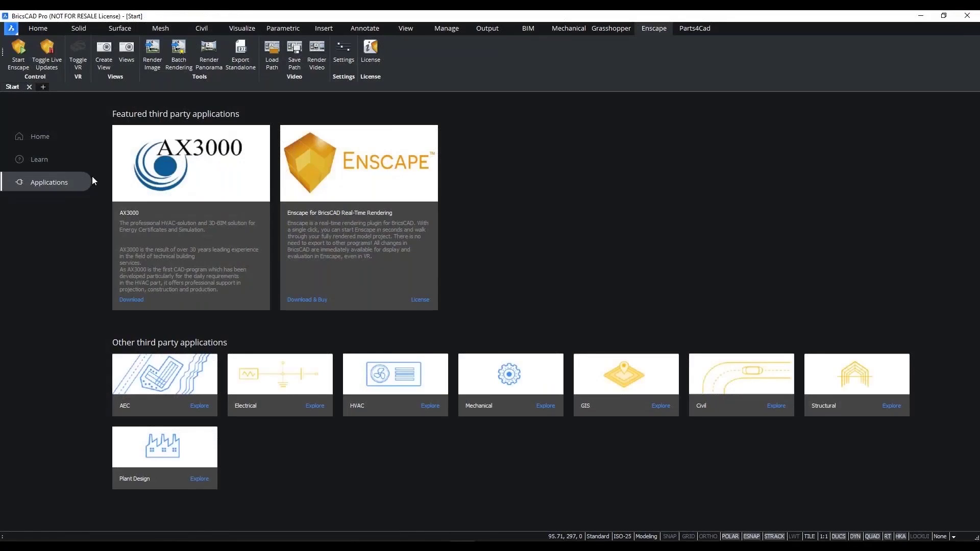
- Return to the start page's home view and review the full list of drawing templates without changing the selection
click(57, 144)
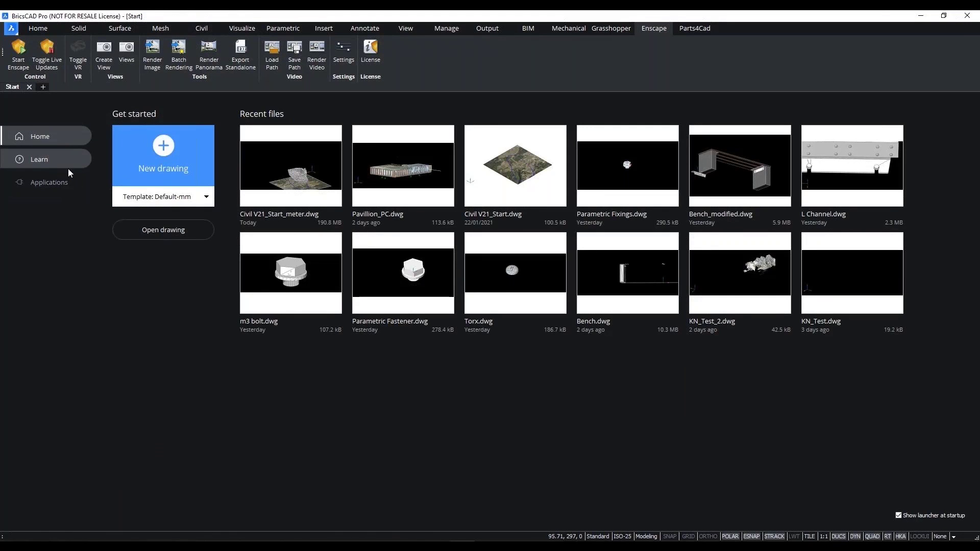
click(181, 197)
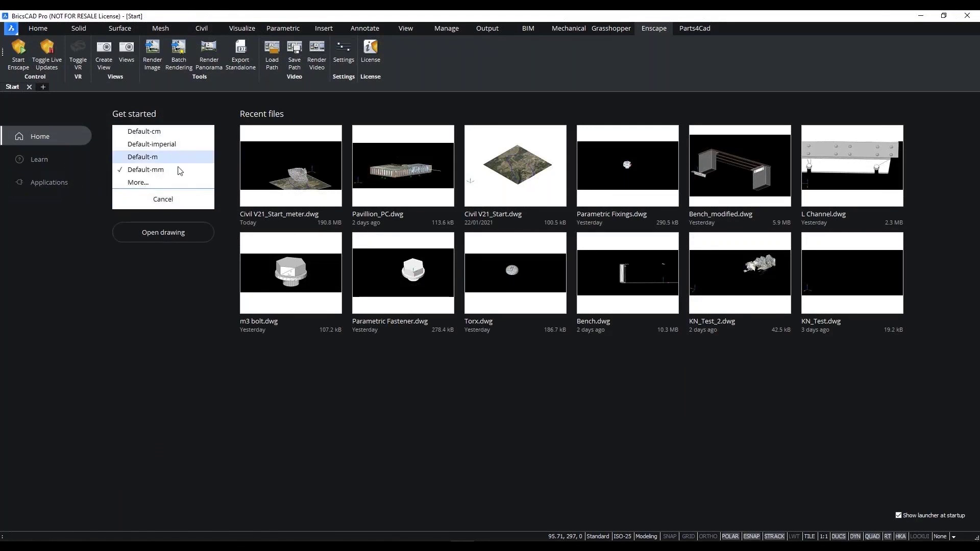
click(171, 183)
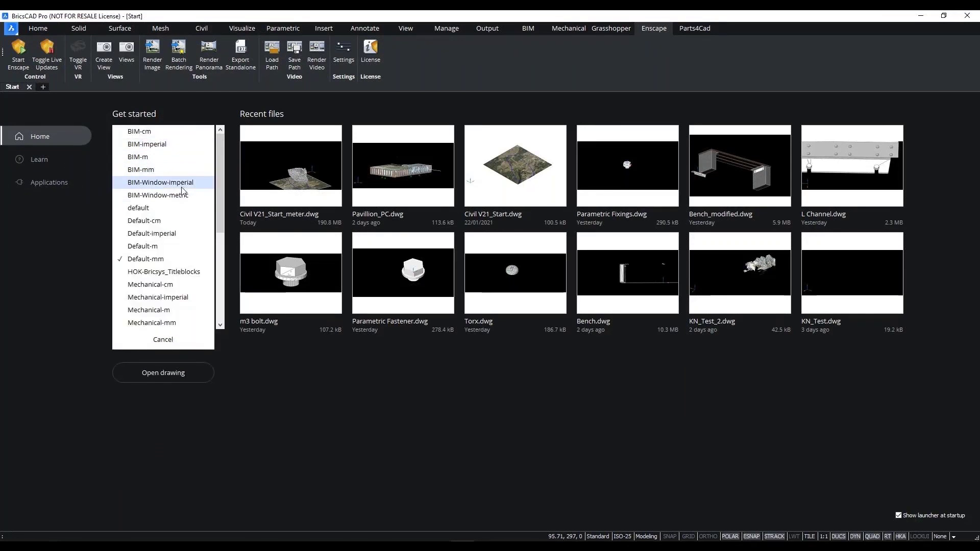
scroll(181, 240, down, 4)
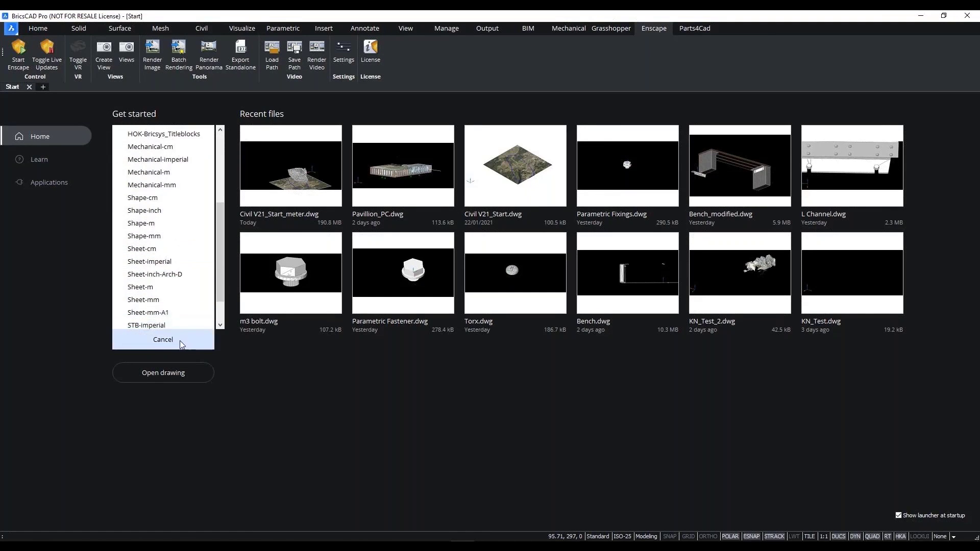
scroll(163, 306, down, 1)
click(158, 336)
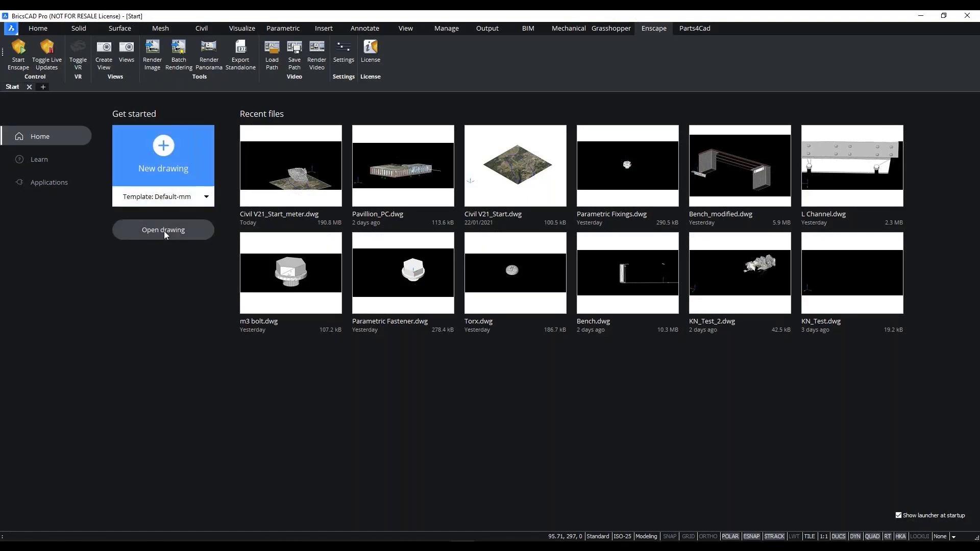
- Open the recent drawing Pavillion_PC.dwg and bring up the tools for inserting references, images and point clouds
click(400, 167)
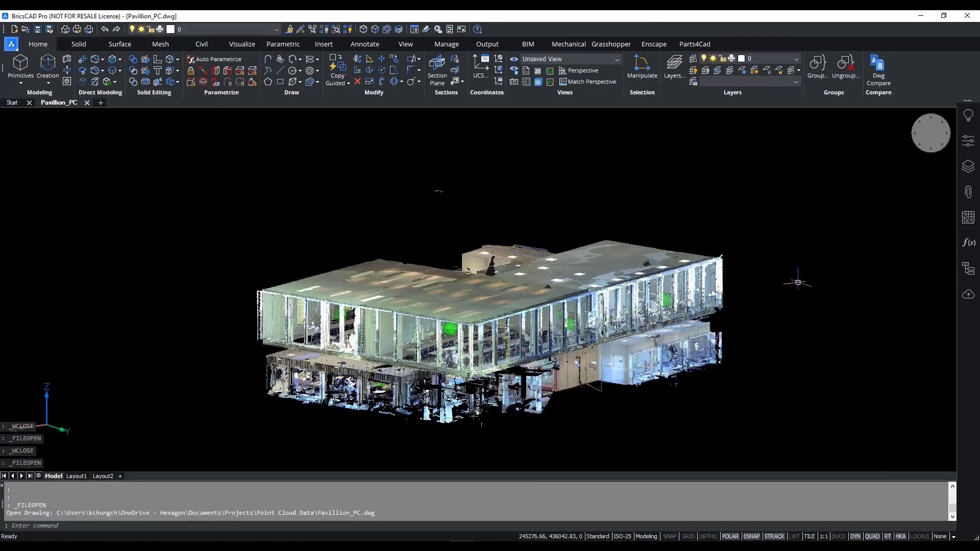
shift+middle_drag(792, 275, 804, 217)
shift+middle_drag(402, 190, 424, 134)
key(Escape)
key(Escape)
click(325, 45)
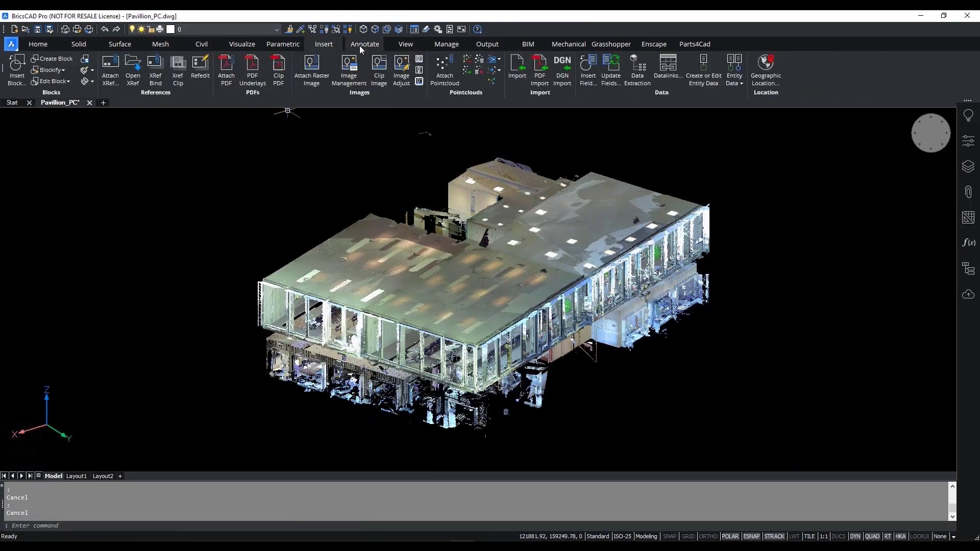
- Start attaching a point cloud from a single file and review the file formats supported for pre-processing
click(445, 71)
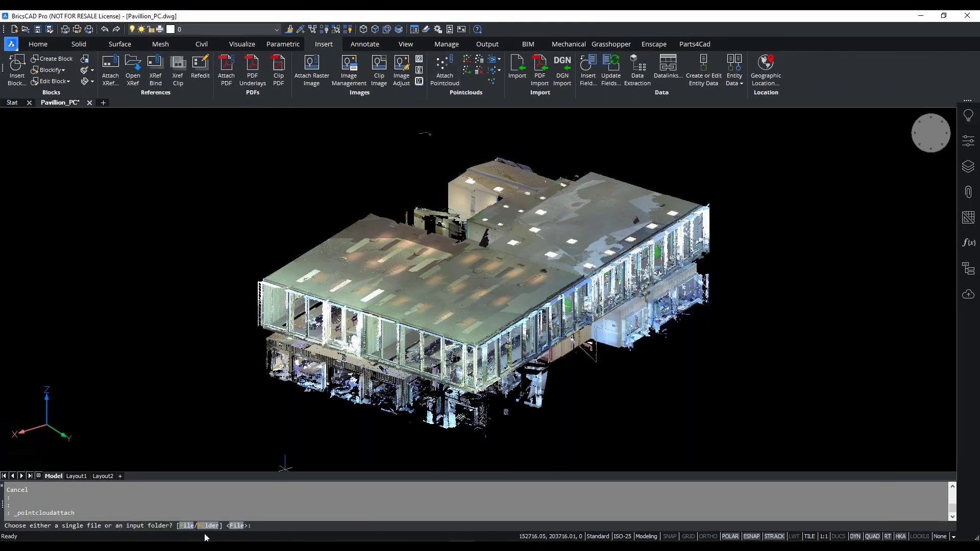
click(187, 525)
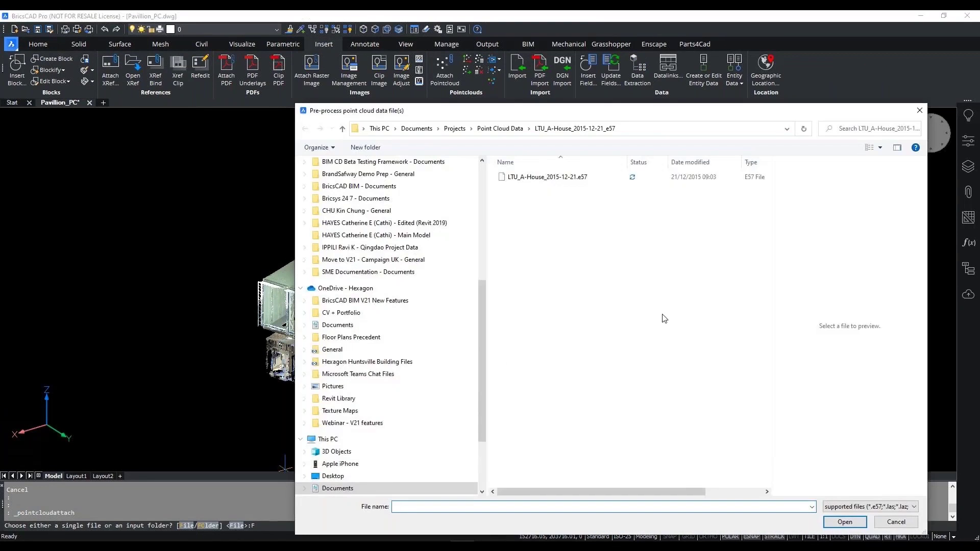
click(874, 506)
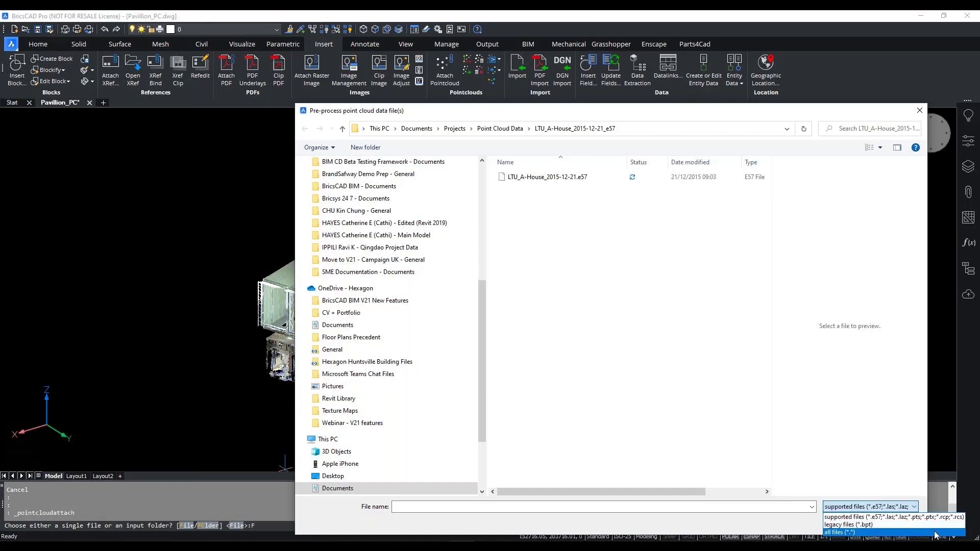
click(906, 450)
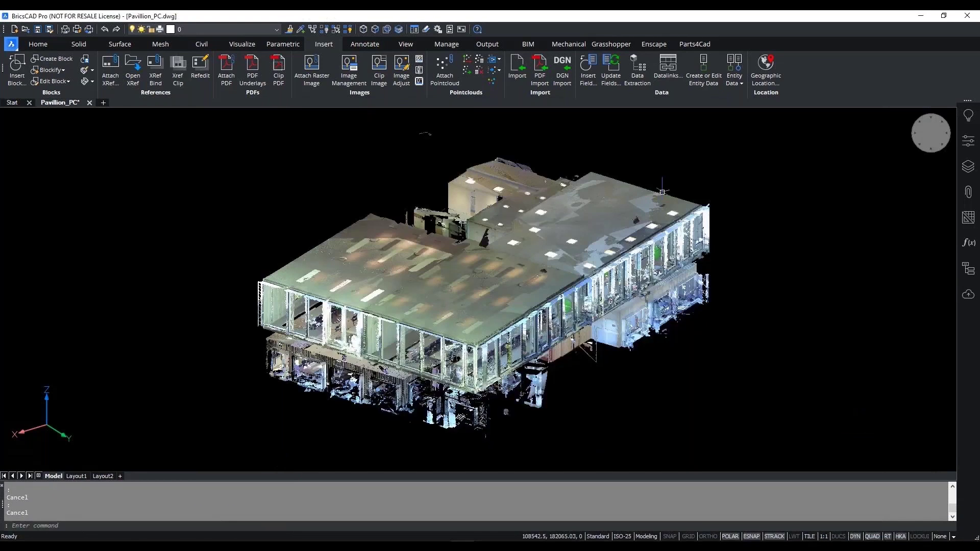
- Inspect the attachment details of the LTU_A-House_2015-12-21 point cloud in the drawing's attachments list and close the list
click(968, 192)
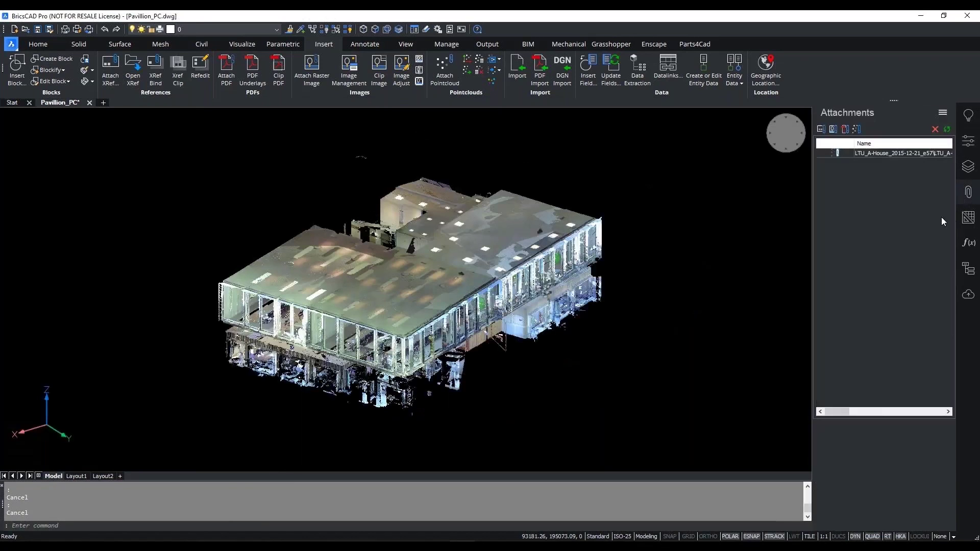
click(884, 153)
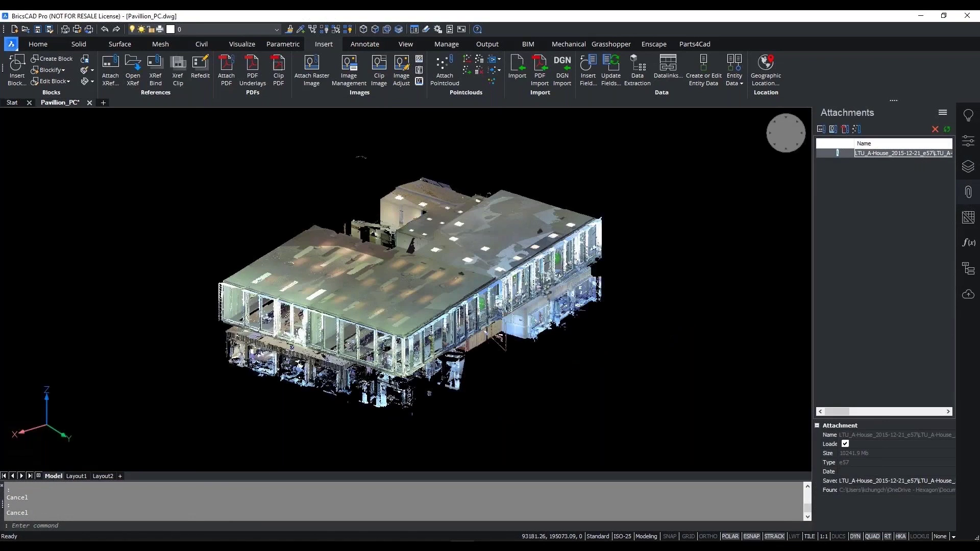
click(968, 192)
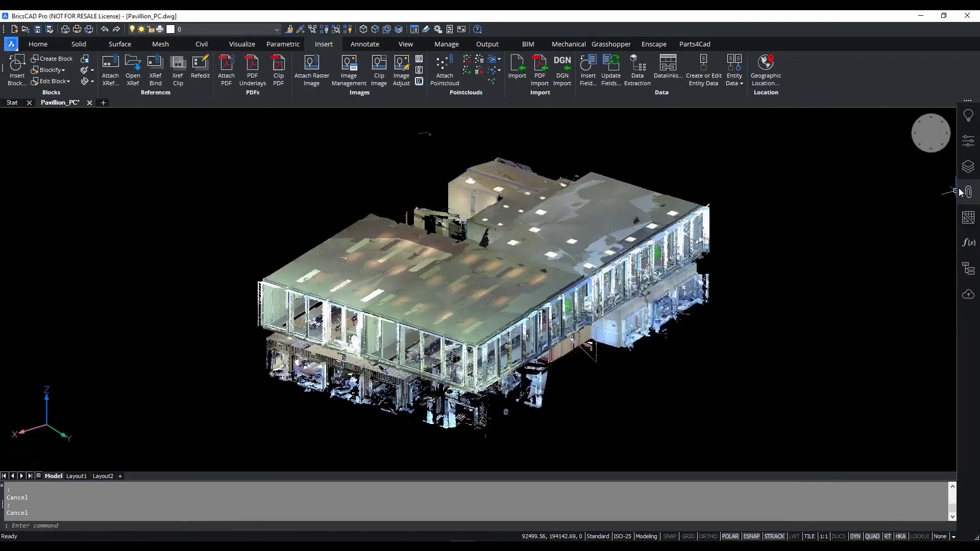
- Review the cached point cloud datasets available for attaching to the drawing, and leave without attaching any
click(445, 69)
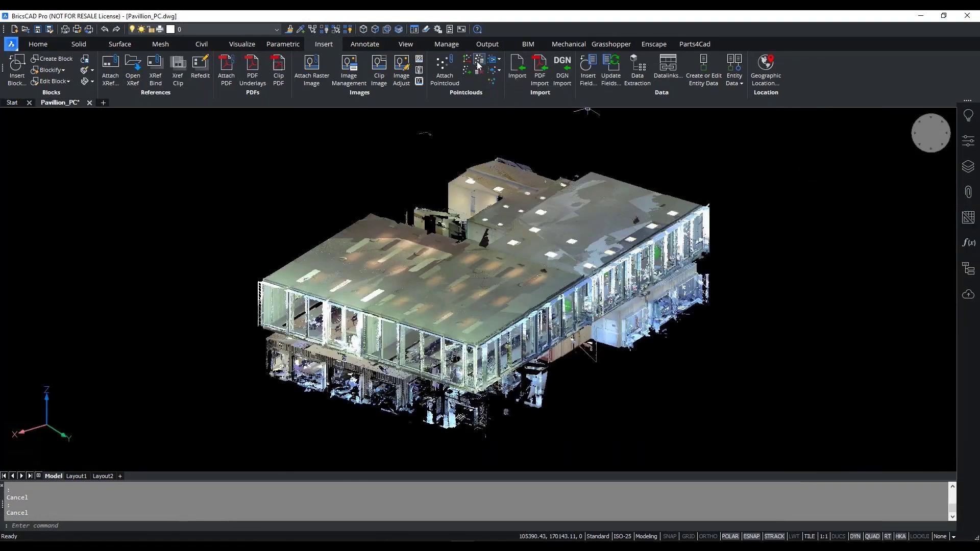
click(154, 108)
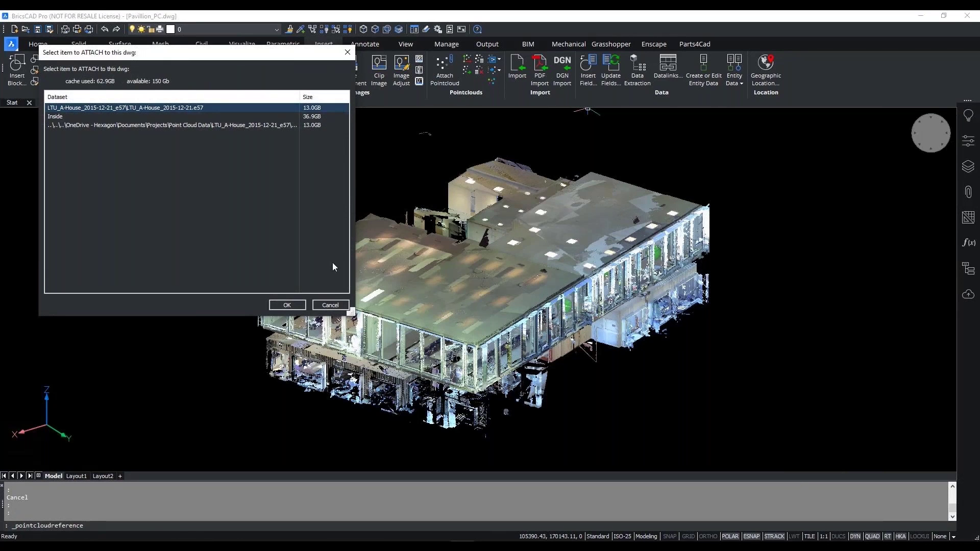
click(340, 305)
key(Escape)
key(Escape)
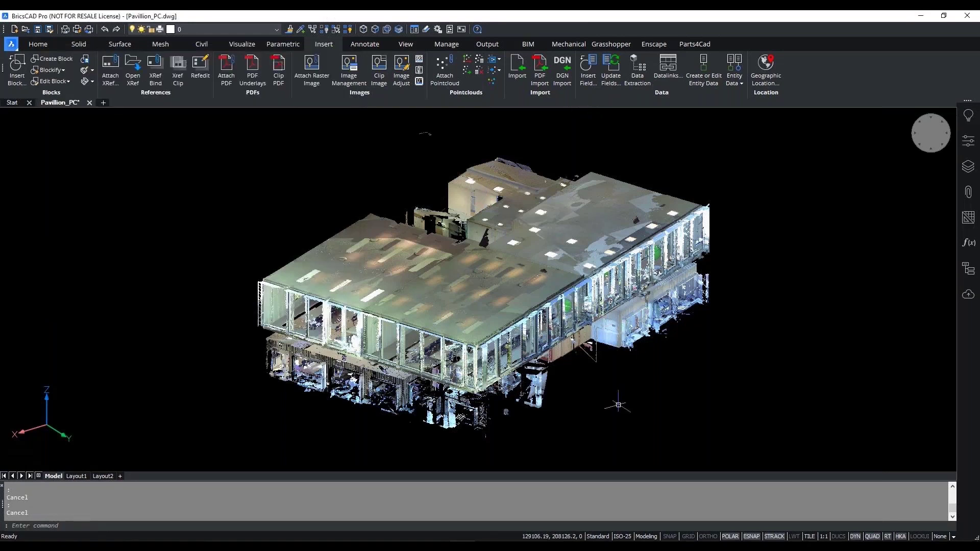
- Colour the point cloud by elevation with the Spectrum colour map and inspect the facade up close
click(491, 81)
click(67, 528)
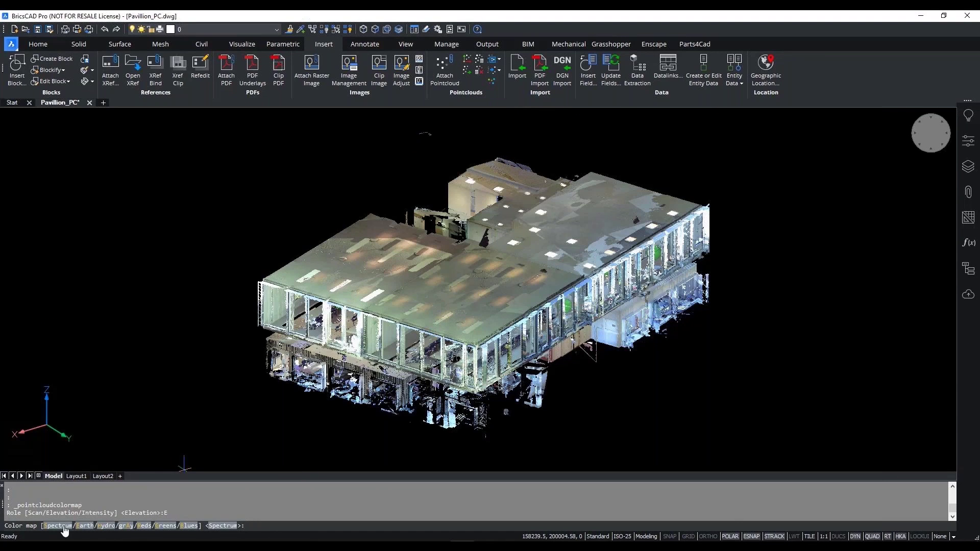
text(S)
key(Return)
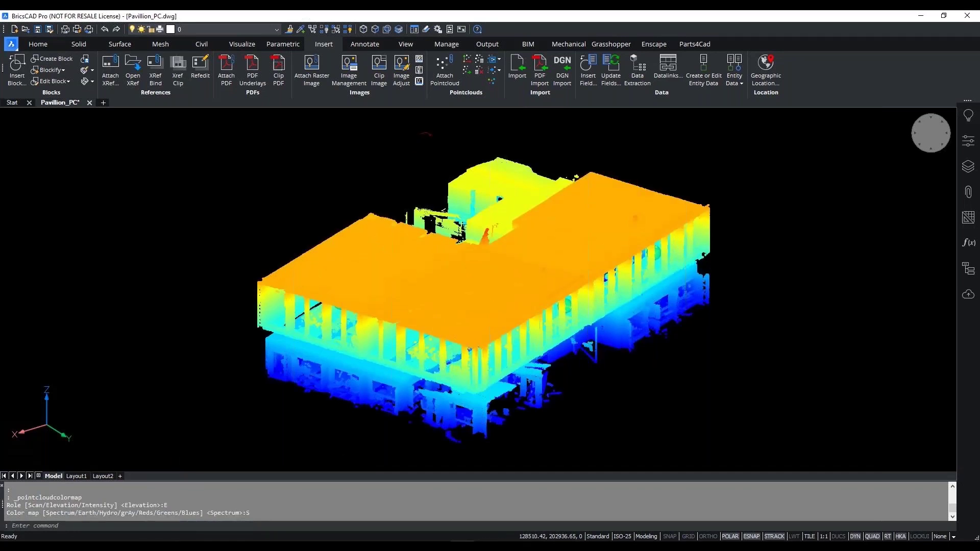
shift+middle_drag(567, 376, 548, 356)
scroll(548, 356, up, 10)
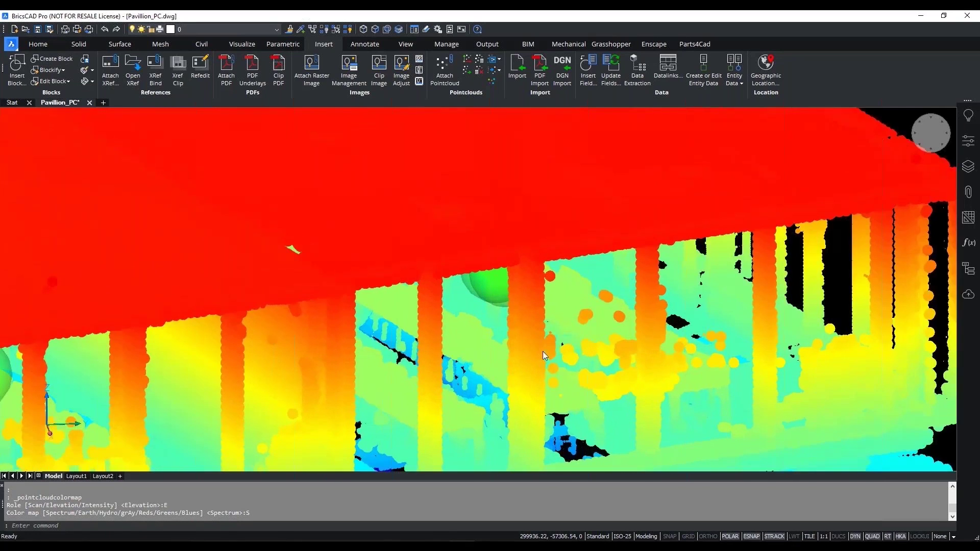
middle_drag(510, 354, 464, 267)
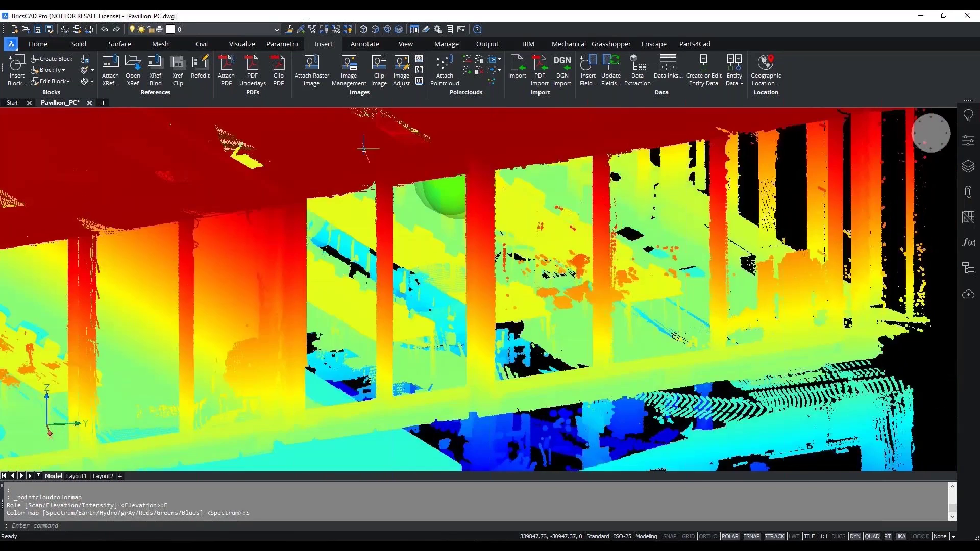
- Colour the point cloud by intensity using the Earth colour map and inspect the area behind the windows
click(493, 82)
click(92, 527)
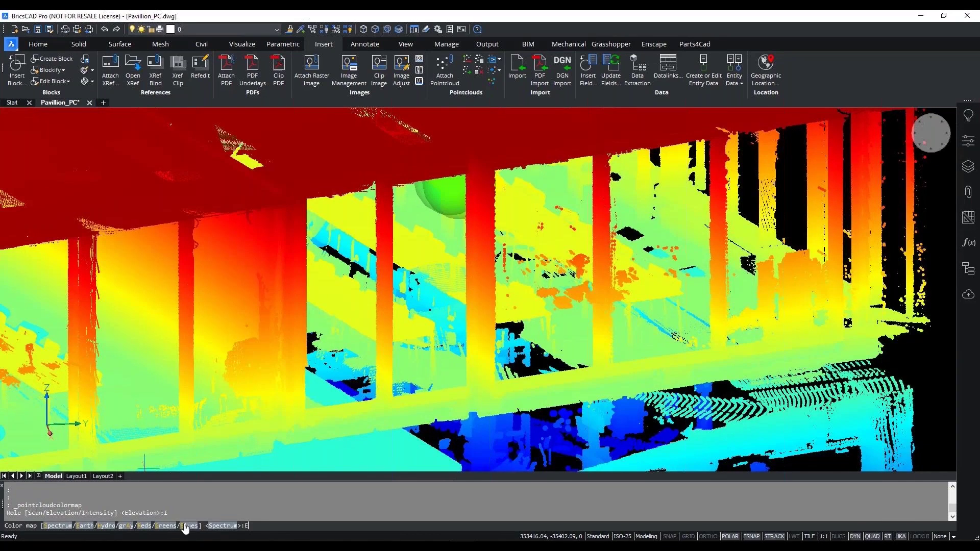
text(E)
key(Return)
scroll(498, 345, up, 5)
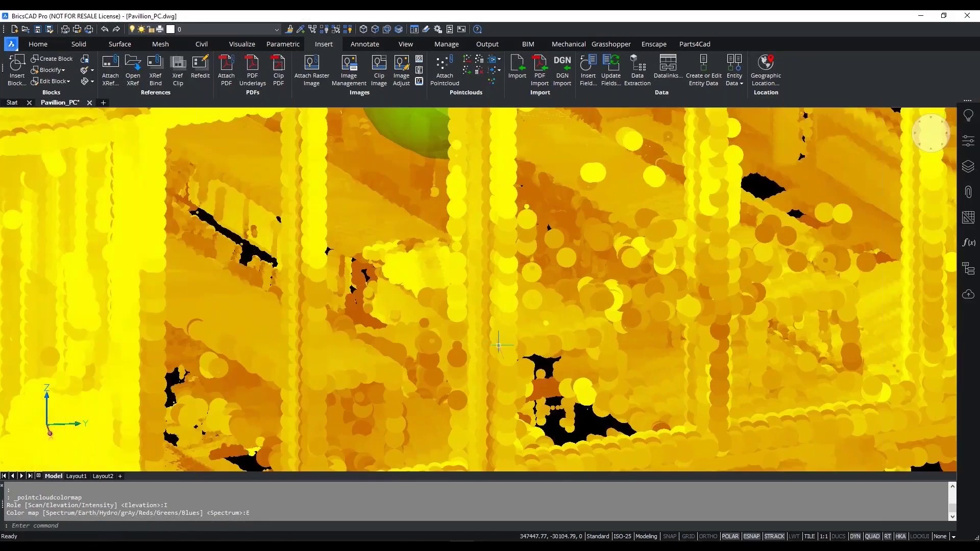
middle_drag(688, 327, 594, 328)
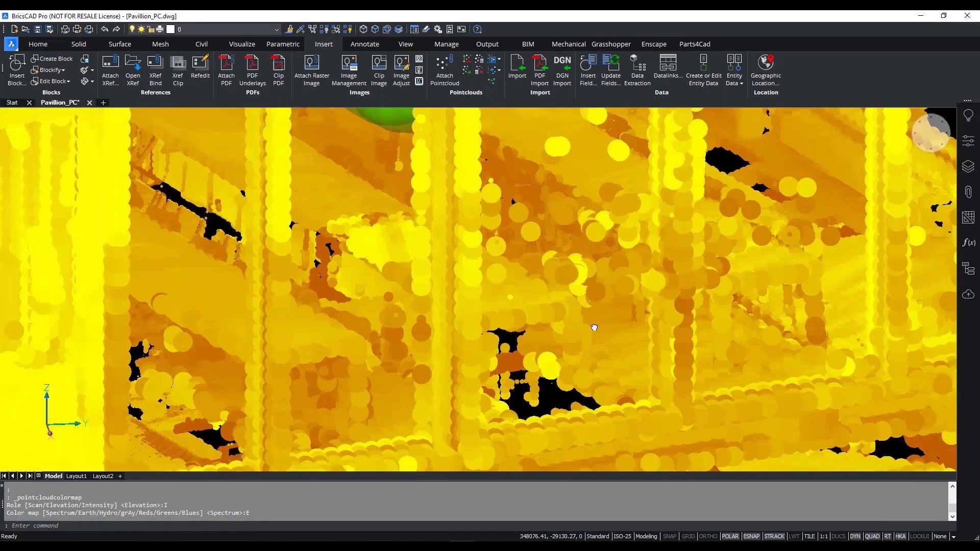
- Restore the point cloud's scan colours and decrease its point size to 1, checking the point density along the facade
click(492, 82)
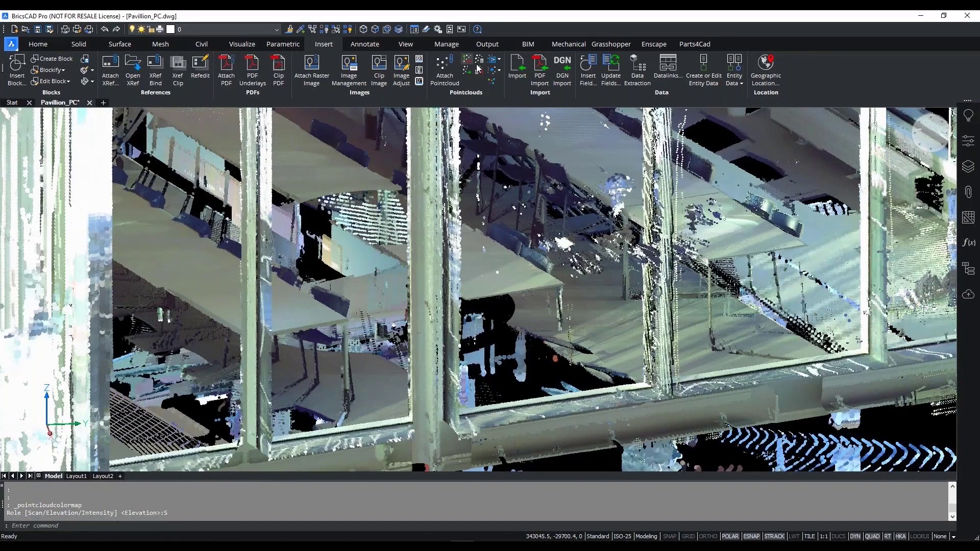
click(499, 72)
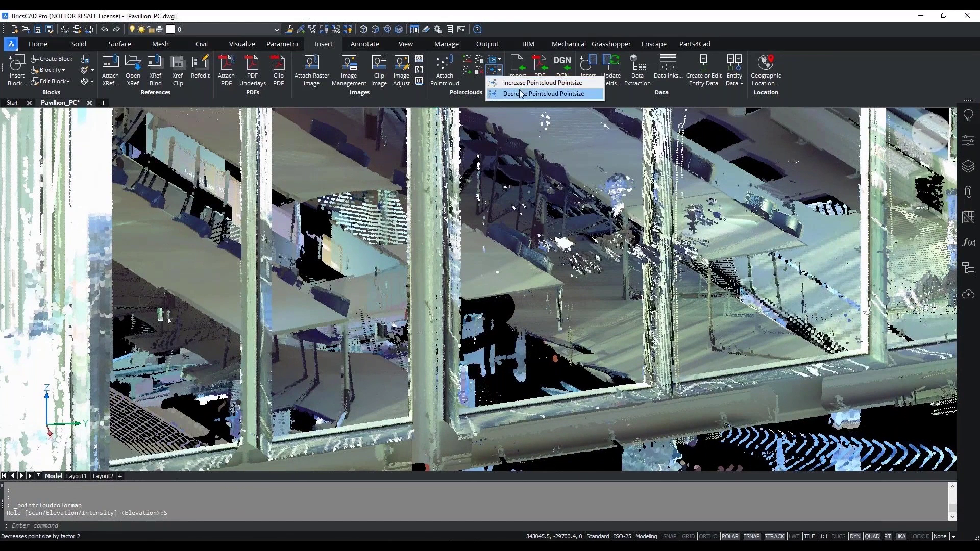
click(520, 93)
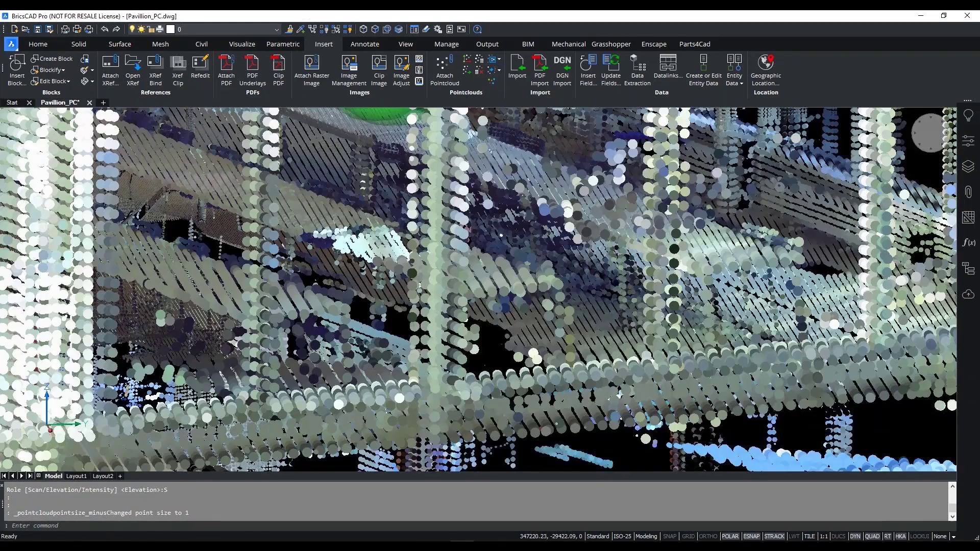
shift+middle_drag(501, 235, 500, 222)
scroll(571, 283, up, 4)
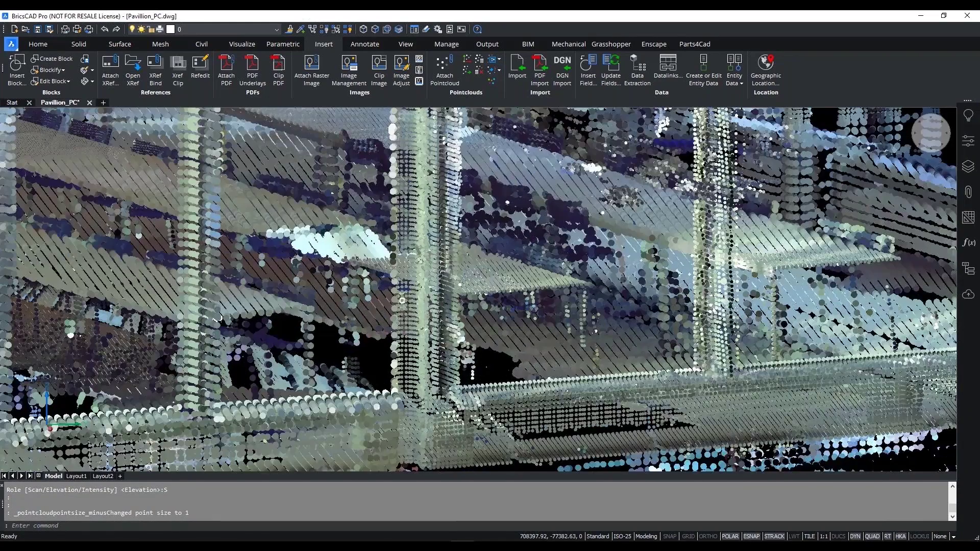
scroll(570, 282, up, 6)
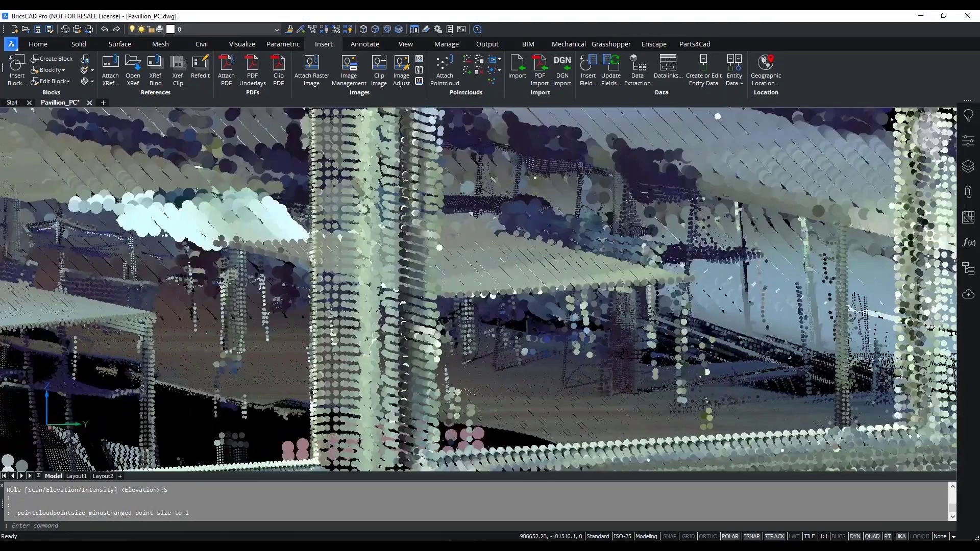
scroll(570, 282, up, 6)
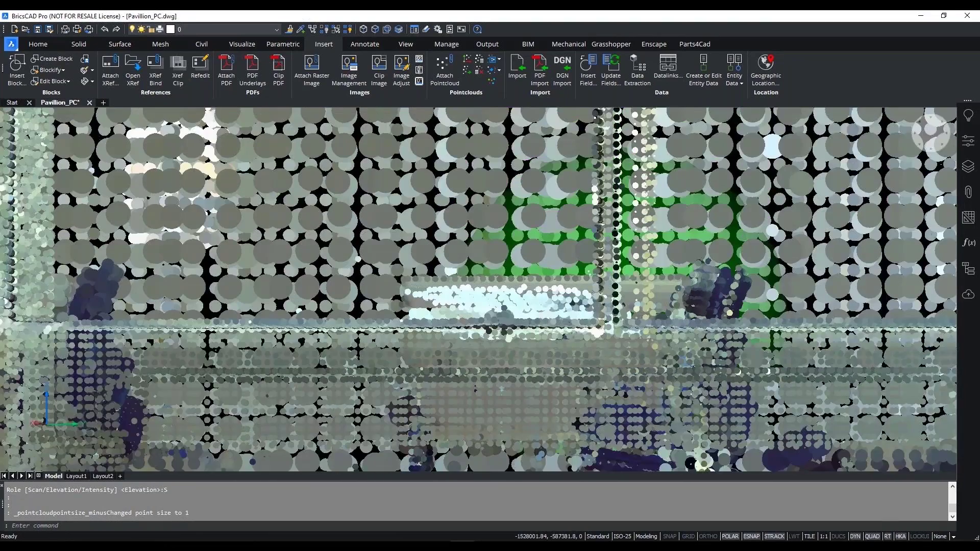
scroll(498, 329, up, 8)
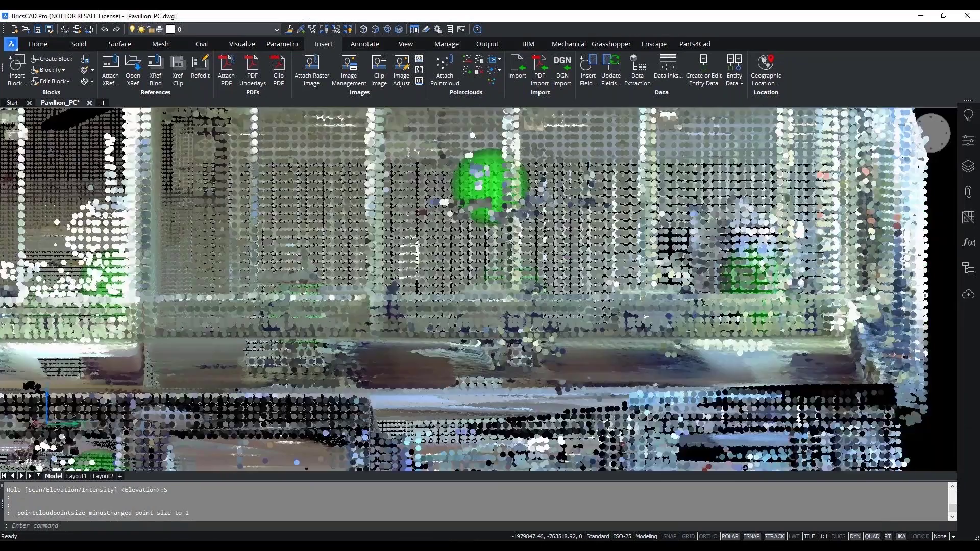
scroll(475, 283, down, 3)
shift+middle_drag(475, 283, 497, 308)
- Increase the point cloud's point size to 3 and view the glazed upper floor at an angle
click(493, 73)
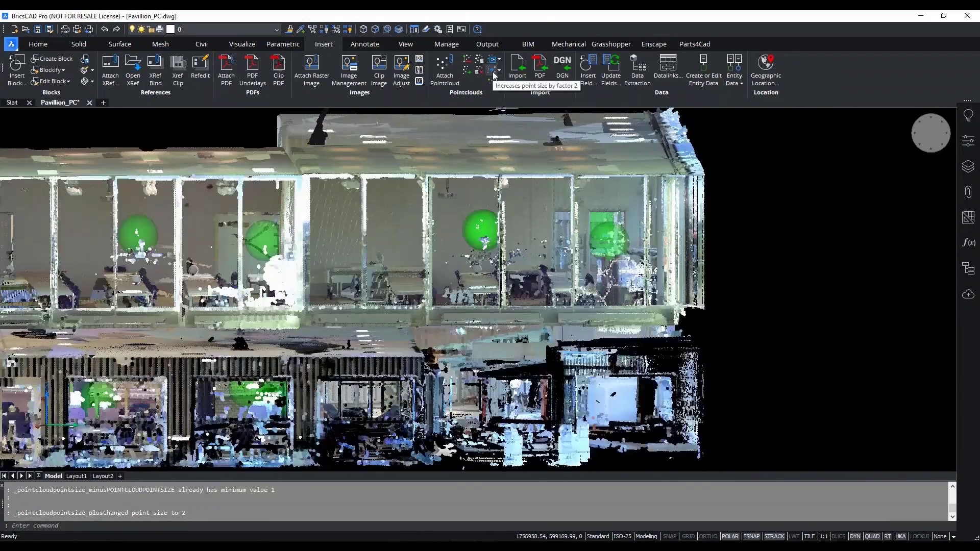
click(493, 73)
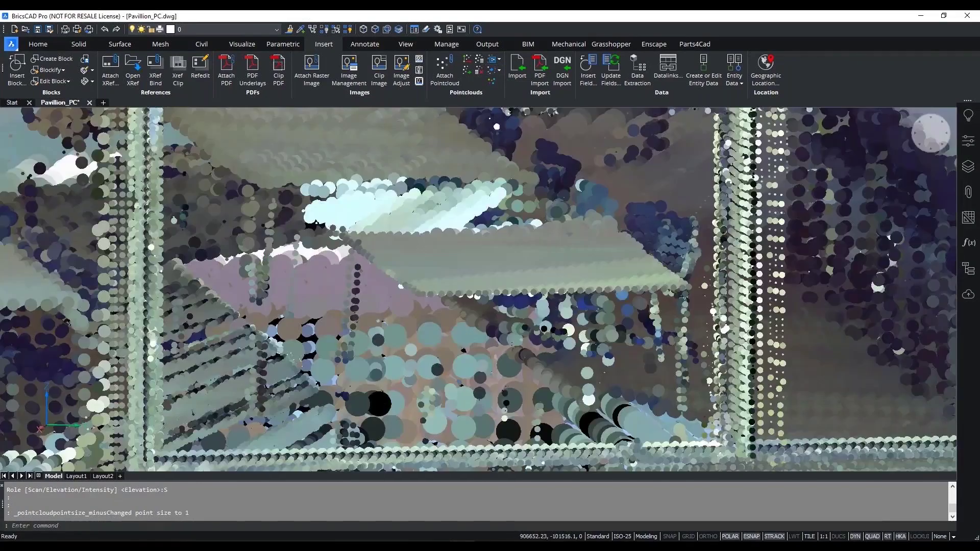
shift+middle_drag(438, 351, 578, 424)
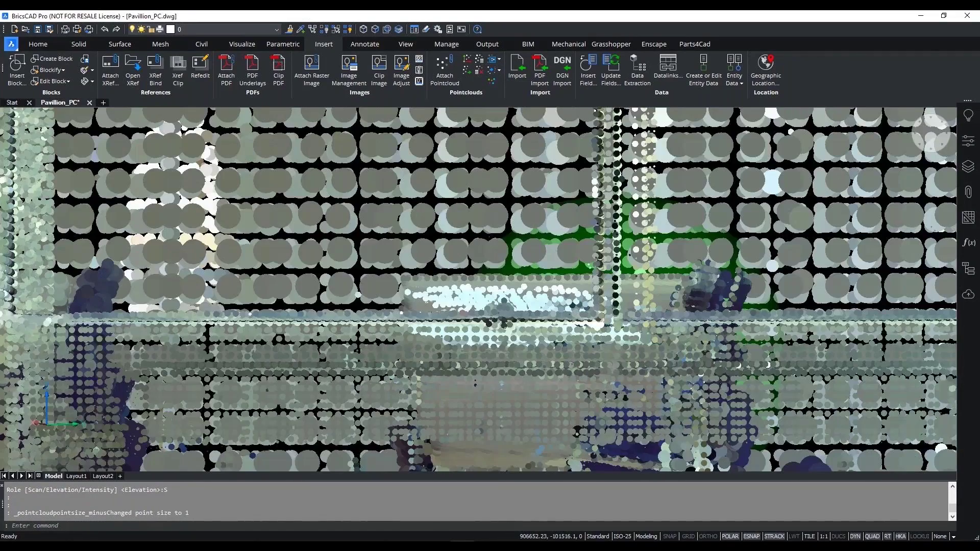
scroll(578, 424, down, 5)
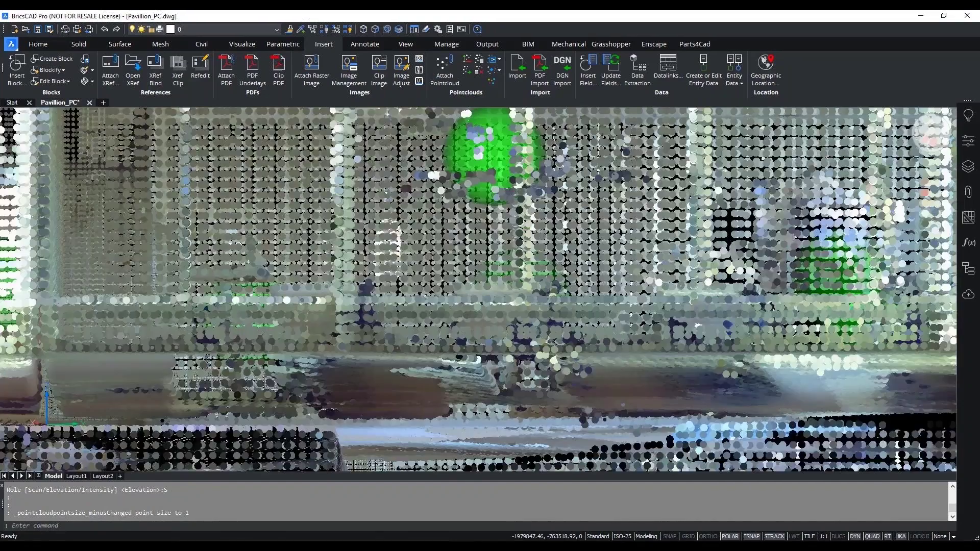
scroll(478, 289, down, 6)
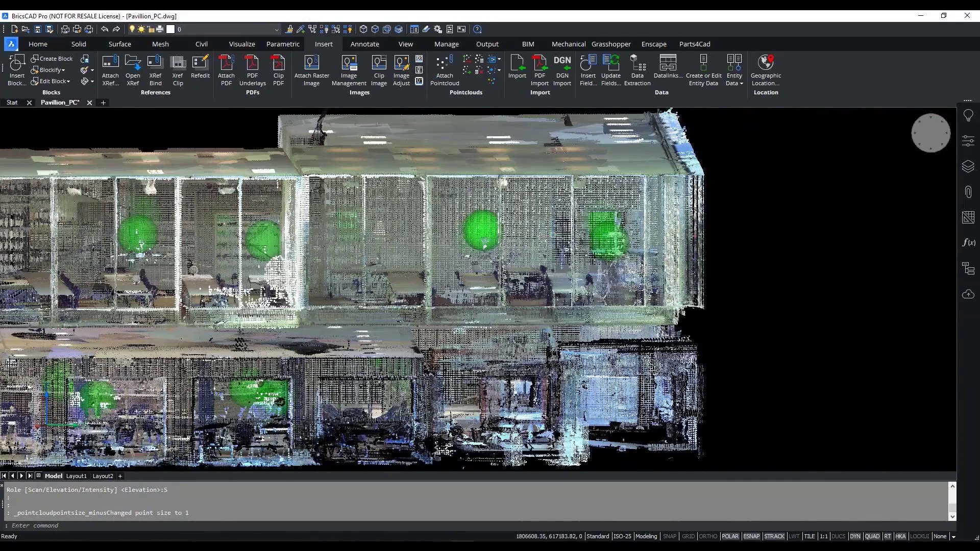
click(488, 77)
click(489, 77)
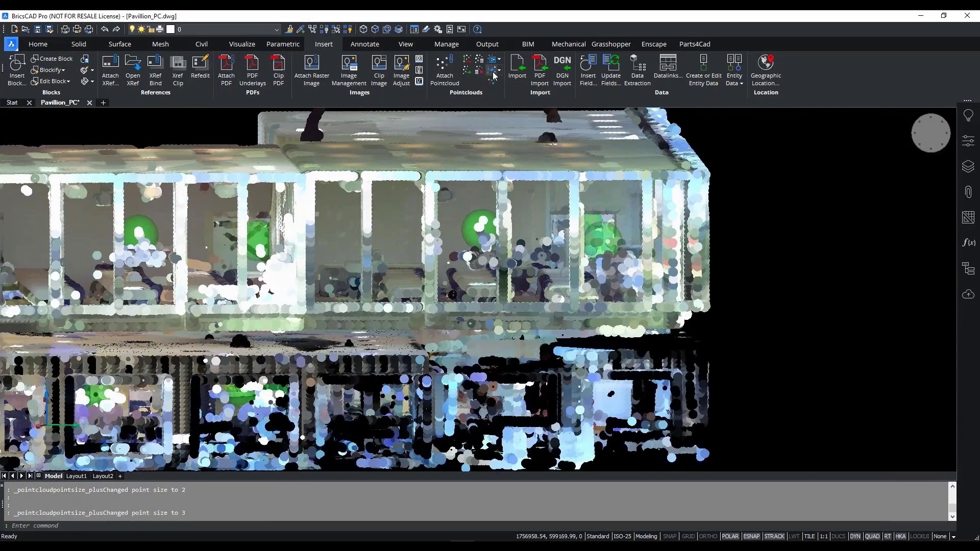
shift+middle_drag(510, 247, 502, 244)
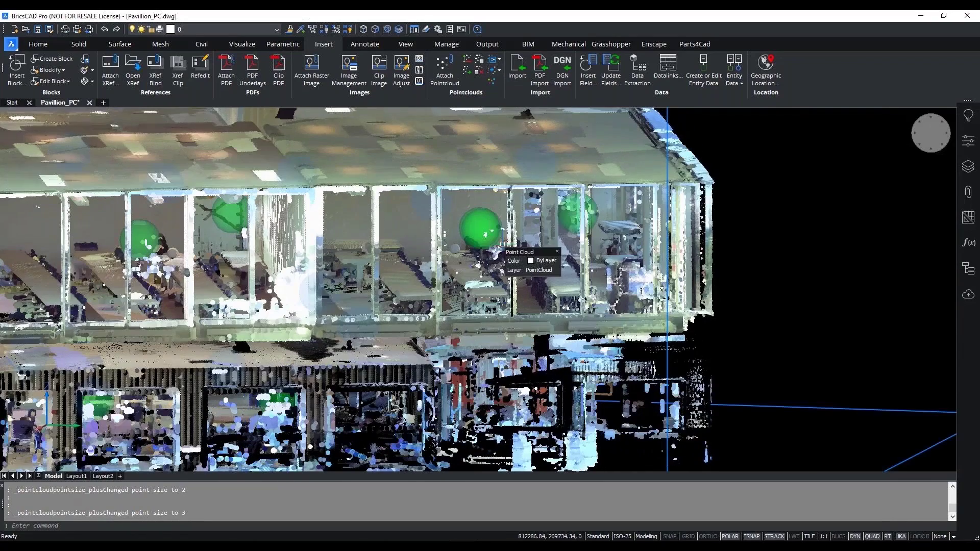
- Open the green scan bubble behind the upper-floor windows in a maximised Bubble viewer, using the normals view type
key(Escape)
key(Escape)
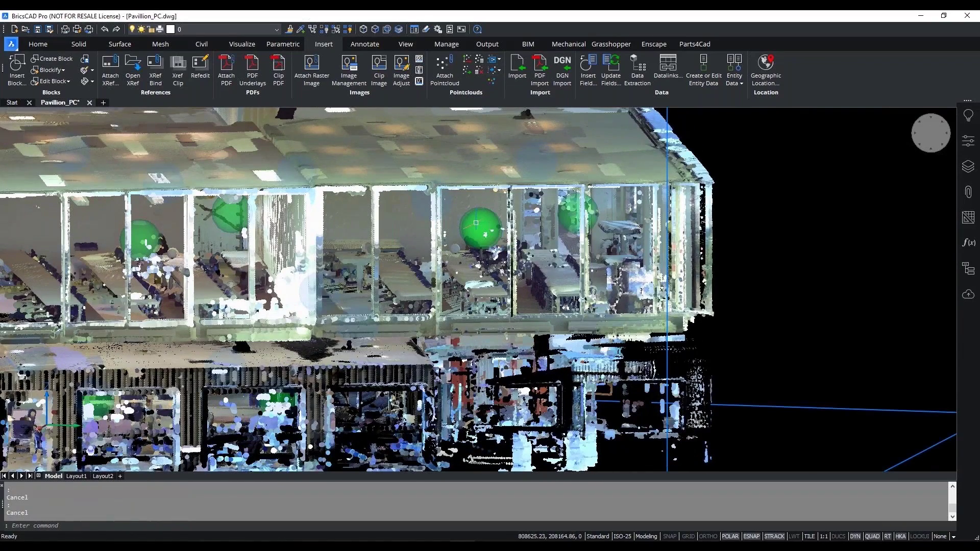
click(482, 235)
double_click(482, 236)
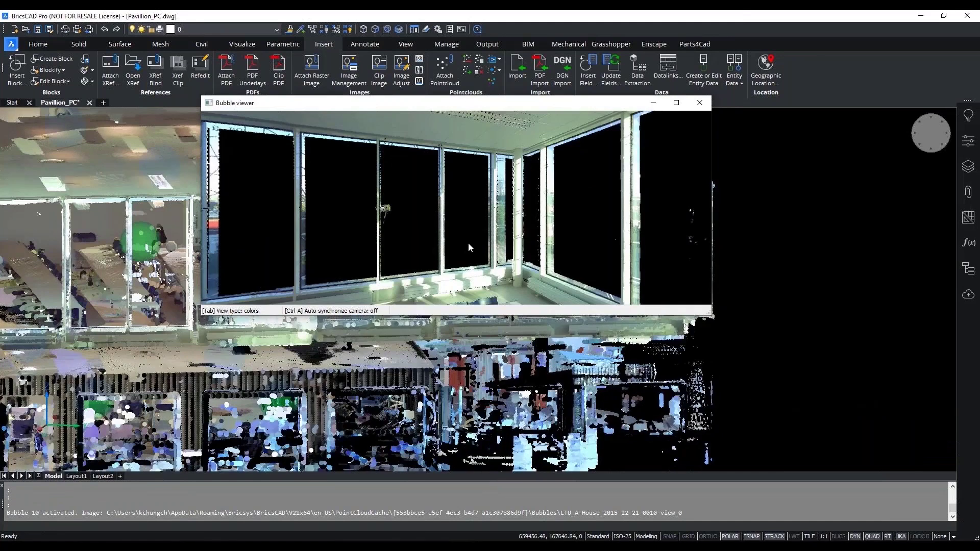
key(Tab)
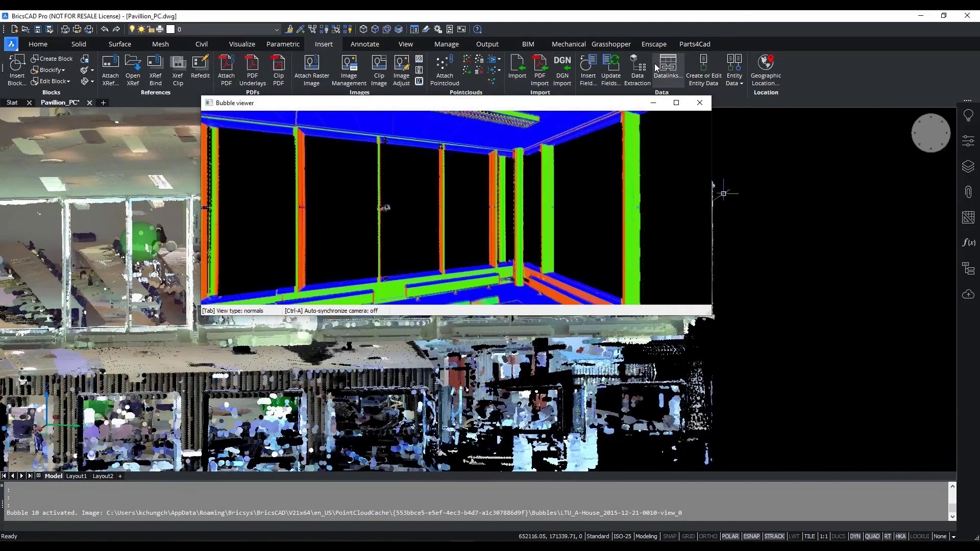
click(677, 102)
- Look around the scanned room in the Bubble viewer and examine the tables and blue chairs up close in colours view
key(Tab)
drag(516, 290, 219, 332)
mouse_move(816, 307)
mouse_down()
mouse_move(521, 326)
mouse_move(367, 317)
mouse_move(436, 305)
mouse_move(534, 328)
mouse_move(674, 302)
mouse_move(435, 332)
mouse_up()
key(Tab)
scroll(443, 276, up, 3)
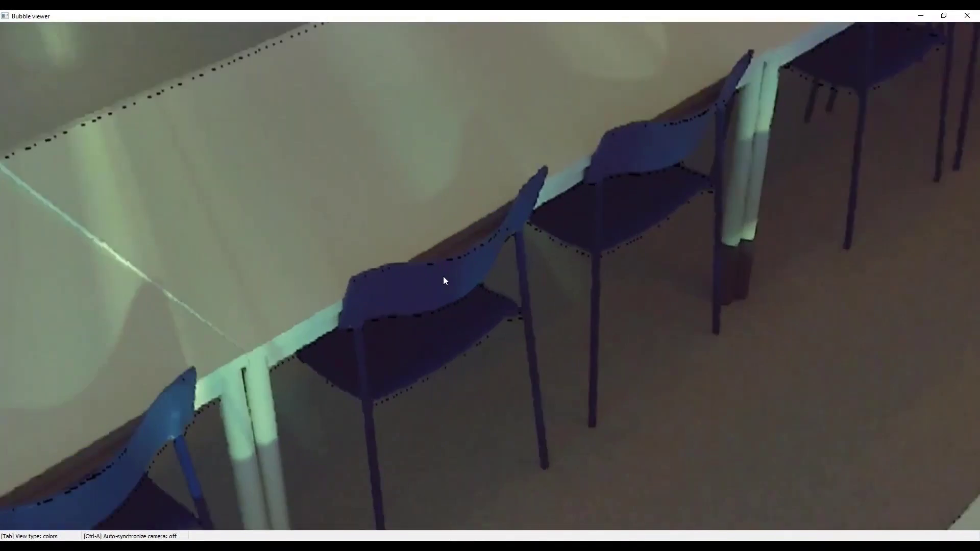
scroll(443, 277, down, 5)
drag(518, 252, 493, 470)
scroll(464, 247, up, 4)
scroll(530, 364, down, 4)
- Examine the rest of the room up to the window wall while cycling the Bubble viewer through its view types, ending on colours
drag(508, 366, 614, 265)
key(Tab)
drag(102, 273, 520, 340)
key(Tab)
drag(363, 352, 587, 357)
key(Tab)
drag(314, 342, 803, 385)
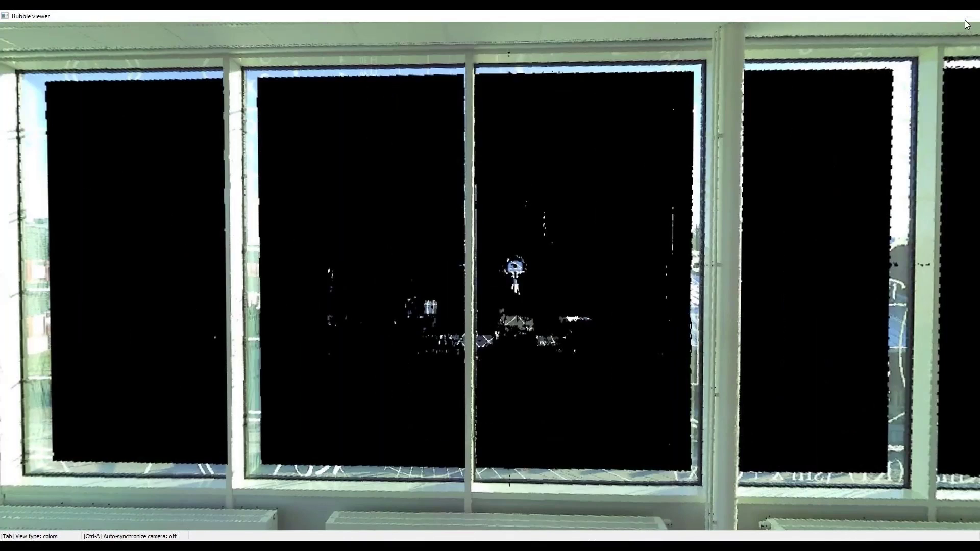
- Close the Bubble viewer and view the whole building point cloud from above at an angle
click(965, 20)
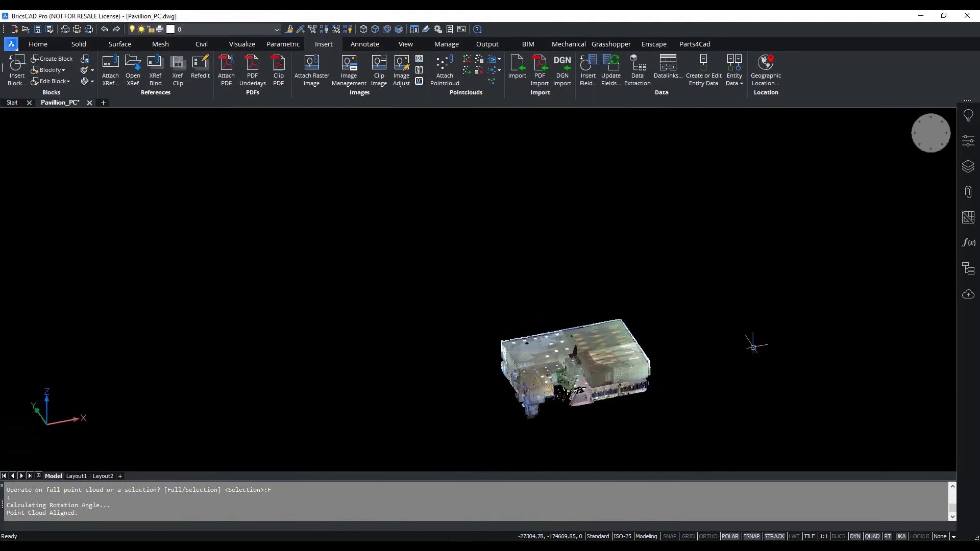
key(Escape)
key(Escape)
shift+middle_drag(710, 436, 524, 426)
click(919, 157)
shift+middle_drag(650, 396, 714, 317)
middle_drag(525, 418, 597, 351)
scroll(597, 351, up, 2)
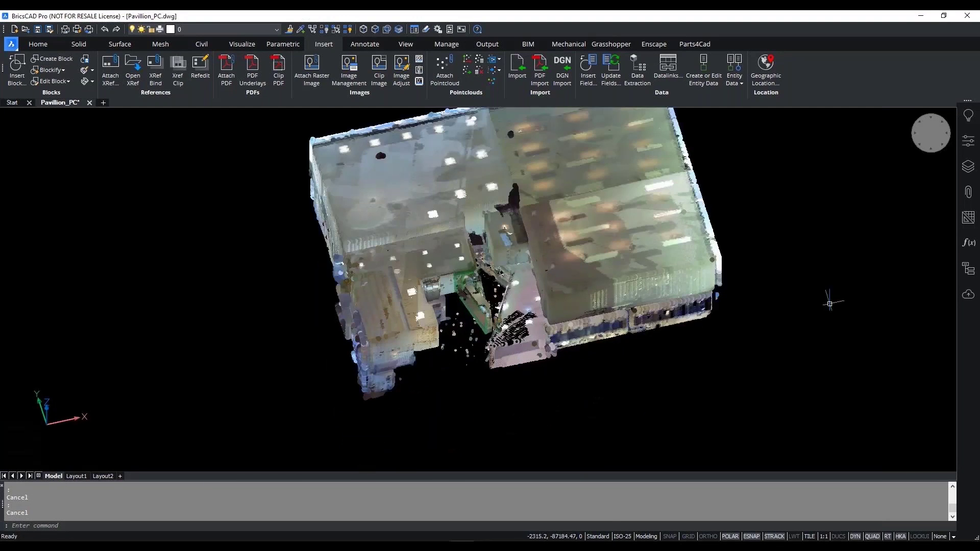
- Crop the point cloud in the back view with a rectangle around the lower floor, keeping the points outside
click(927, 169)
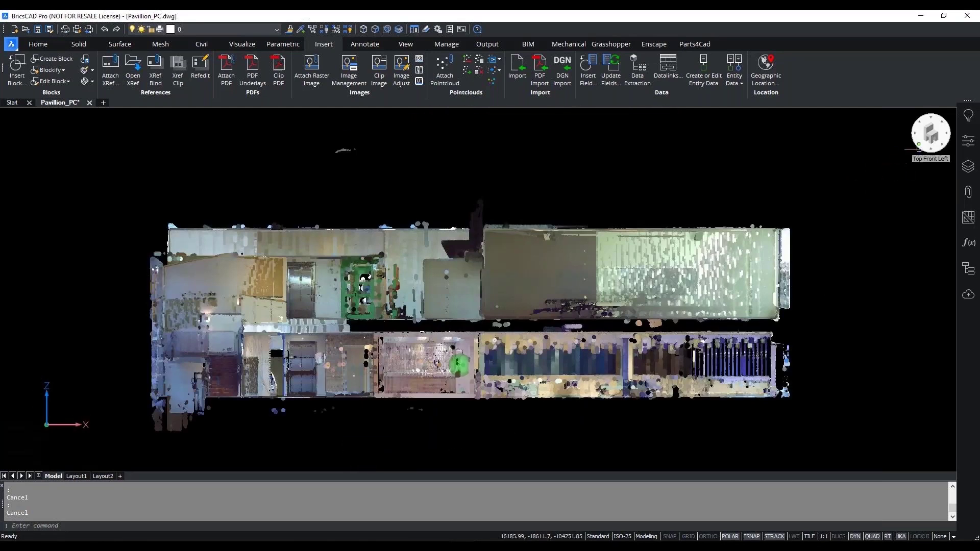
click(919, 149)
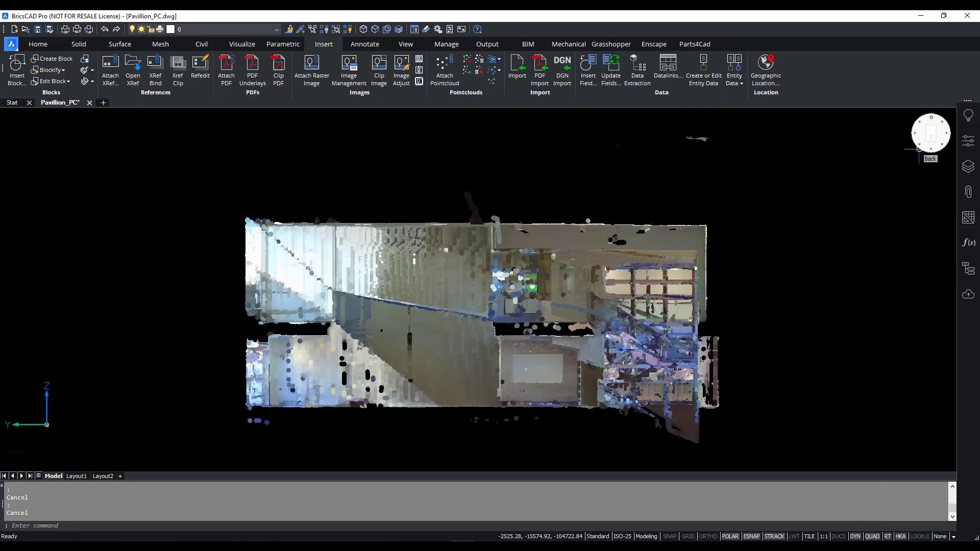
click(918, 148)
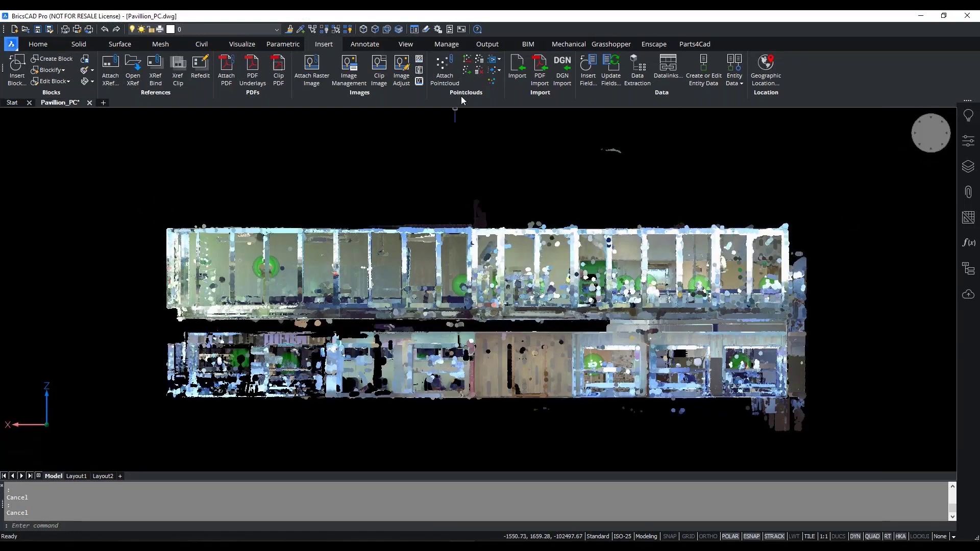
click(500, 61)
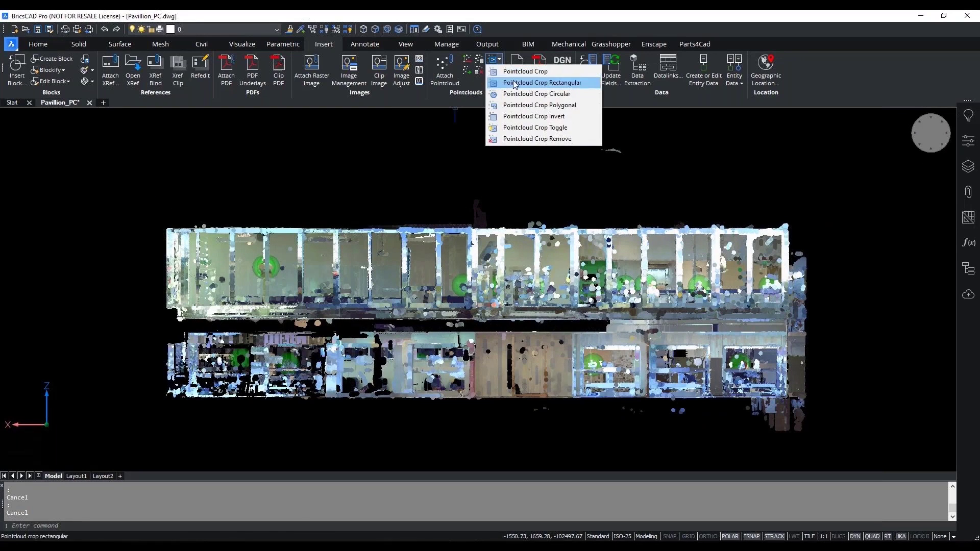
click(513, 82)
click(124, 325)
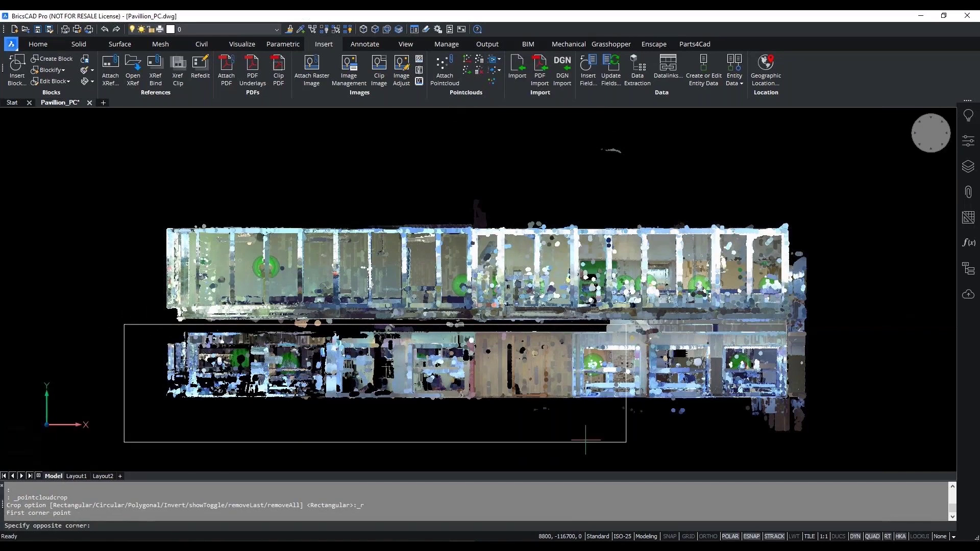
click(847, 447)
click(71, 529)
- Decrease the point cloud's point size to 3 near the upper floor's glazed corner
shift+middle_drag(825, 308, 618, 308)
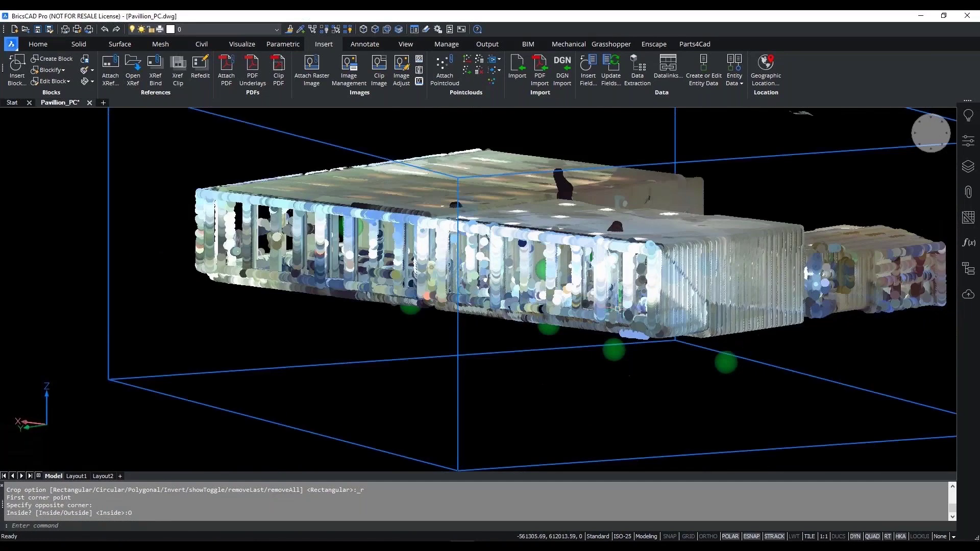
scroll(648, 281, up, 3)
scroll(645, 286, up, 3)
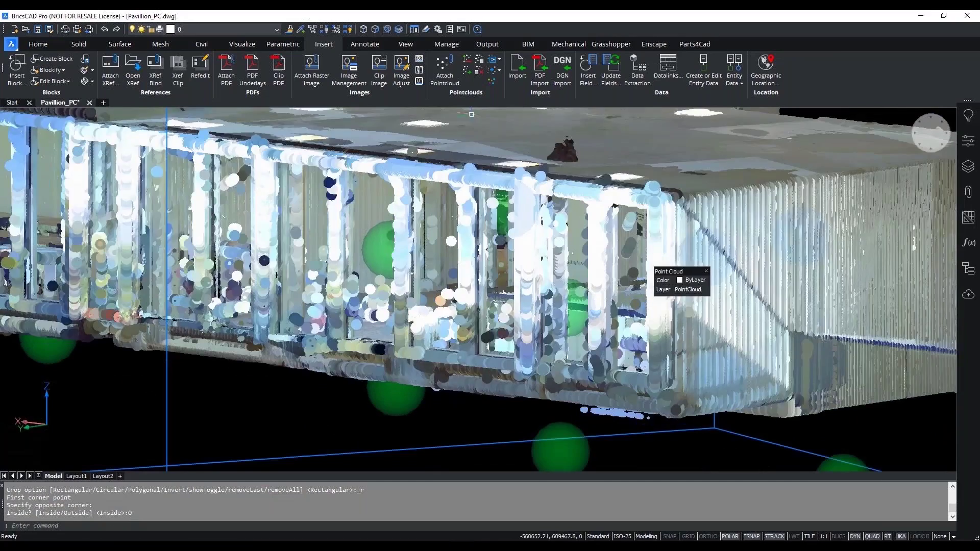
scroll(555, 174, up, 2)
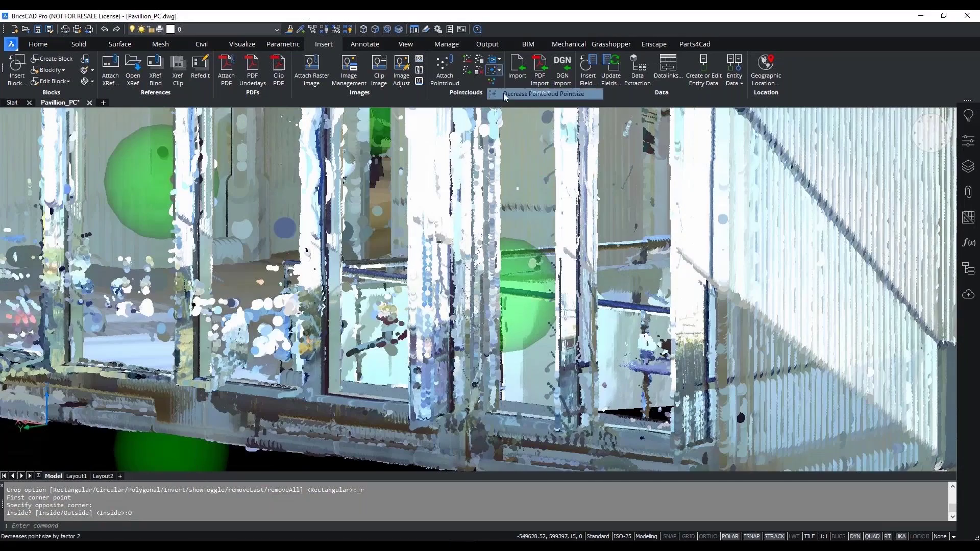
click(491, 72)
click(491, 72)
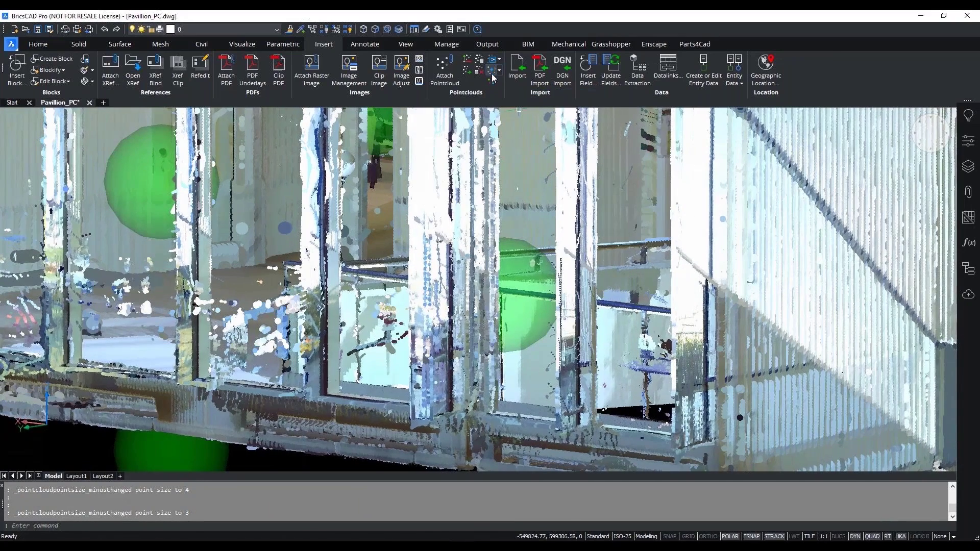
scroll(694, 359, up, 4)
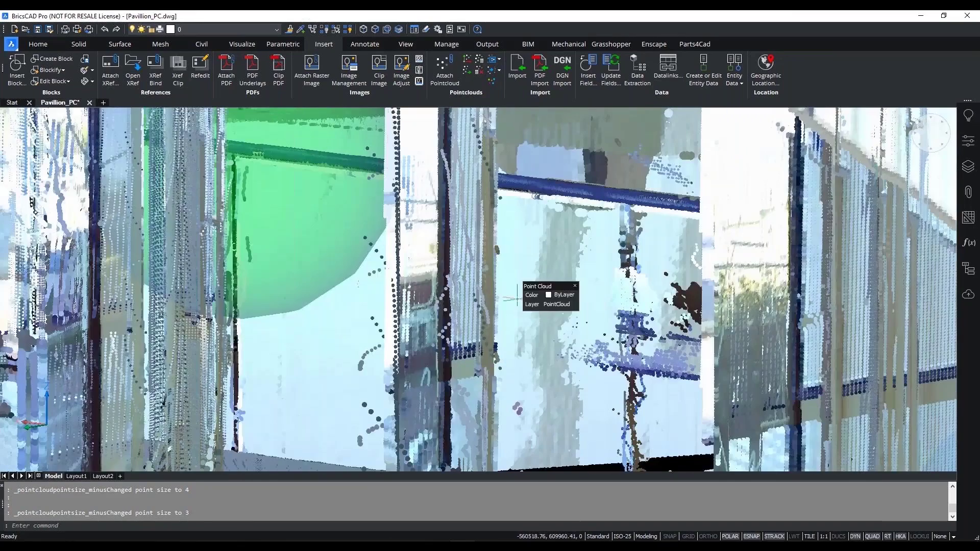
- Regenerate the display and view the upper floor's glazed facade and corrugated end wall from outside
text(re)
key(Return)
shift+middle_drag(517, 302, 585, 237)
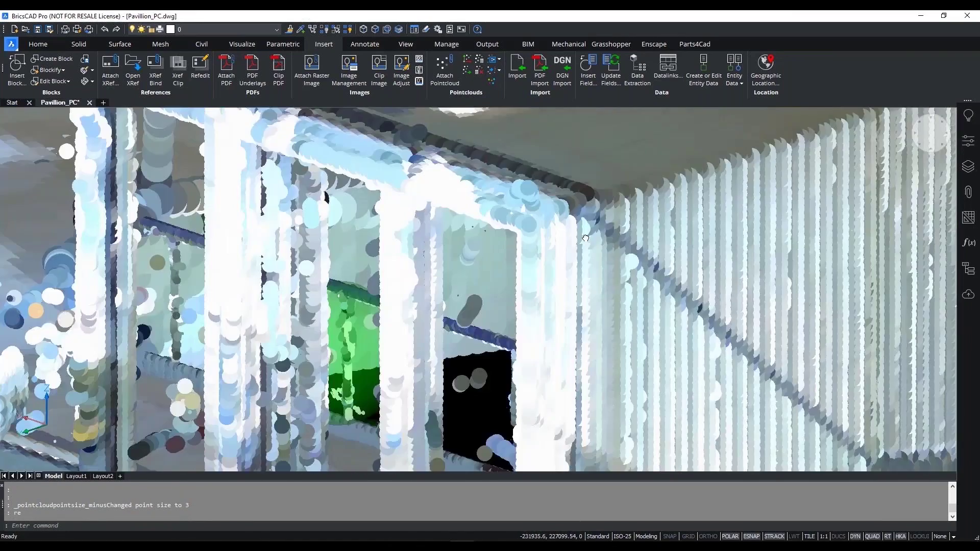
scroll(583, 239, down, 5)
middle_drag(558, 268, 544, 298)
- Model a solid box over the scanned upper floor, picking its corners and height on the point cloud
click(400, 45)
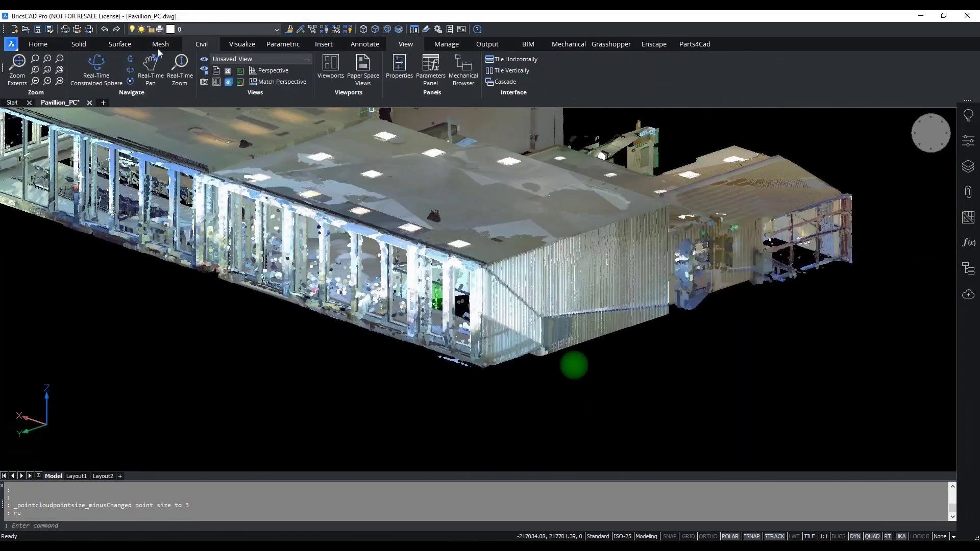
click(45, 46)
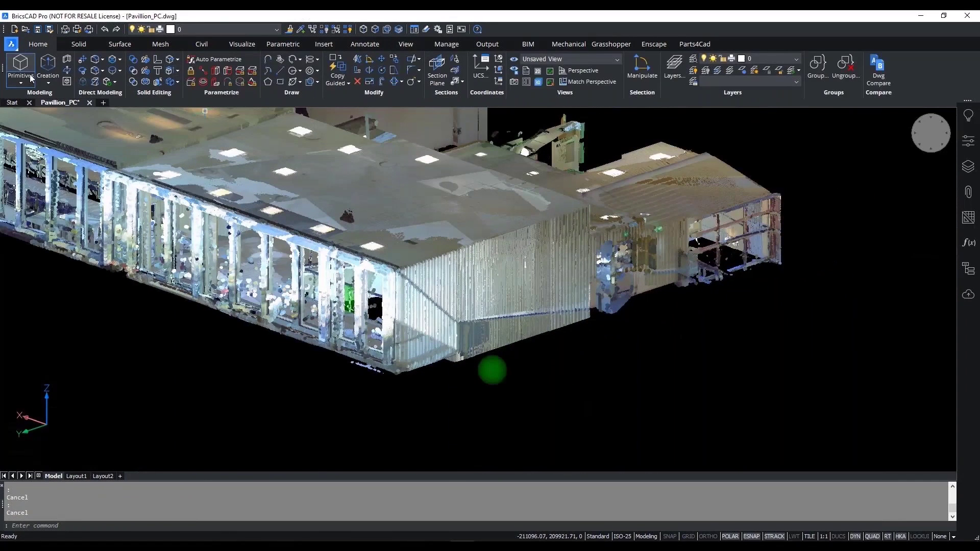
click(31, 76)
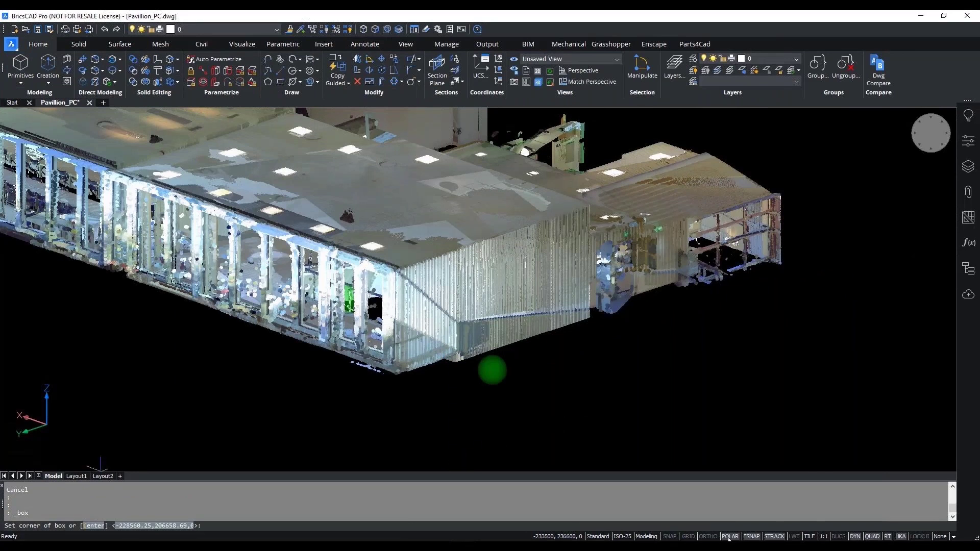
right_click(750, 538)
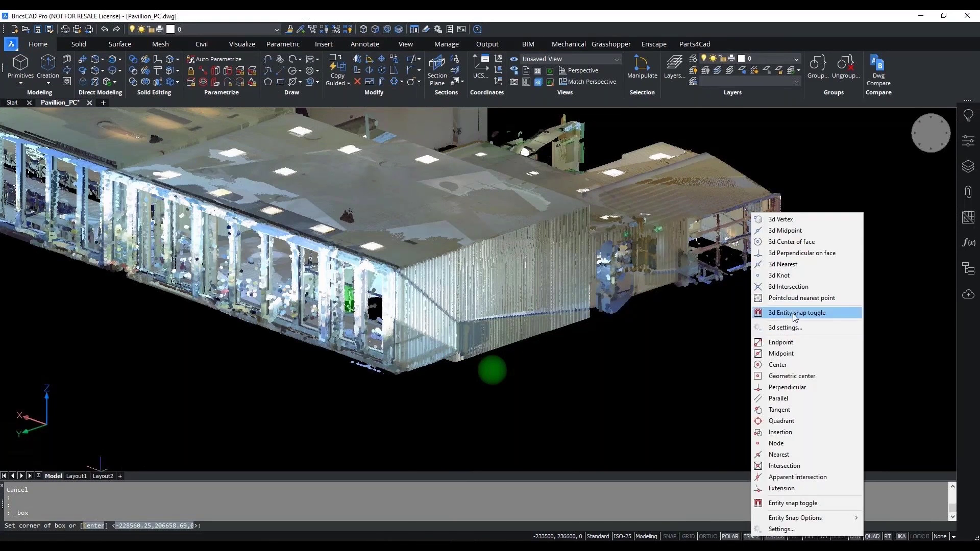
click(486, 347)
click(394, 269)
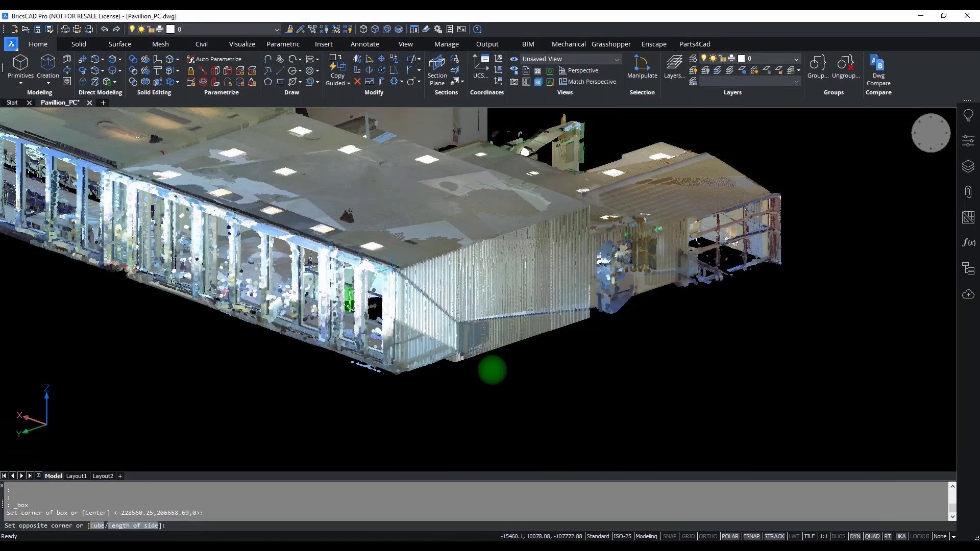
scroll(408, 276, down, 2)
scroll(434, 308, up, 5)
scroll(432, 304, up, 2)
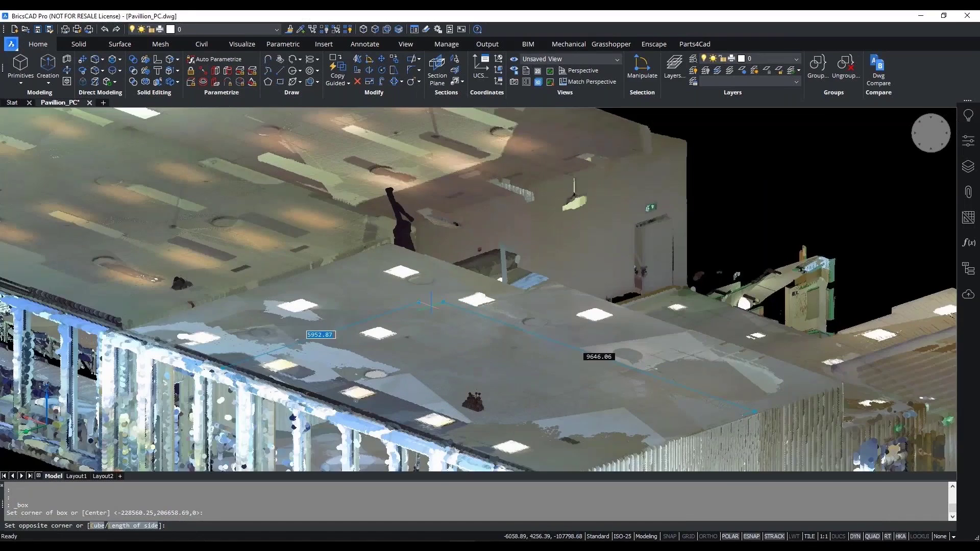
click(392, 244)
scroll(452, 205, down, 4)
key(Escape)
click(576, 247)
- Push the box's end face inward by about 8200 to a window mullion on the glazed facade
shift+middle_drag(579, 306, 391, 346)
scroll(391, 346, up, 2)
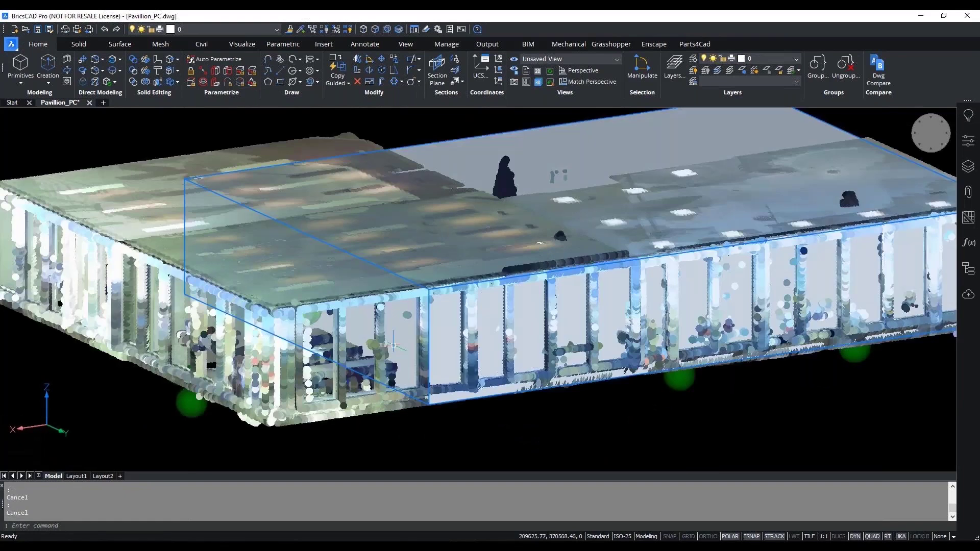
mouse_move(394, 347)
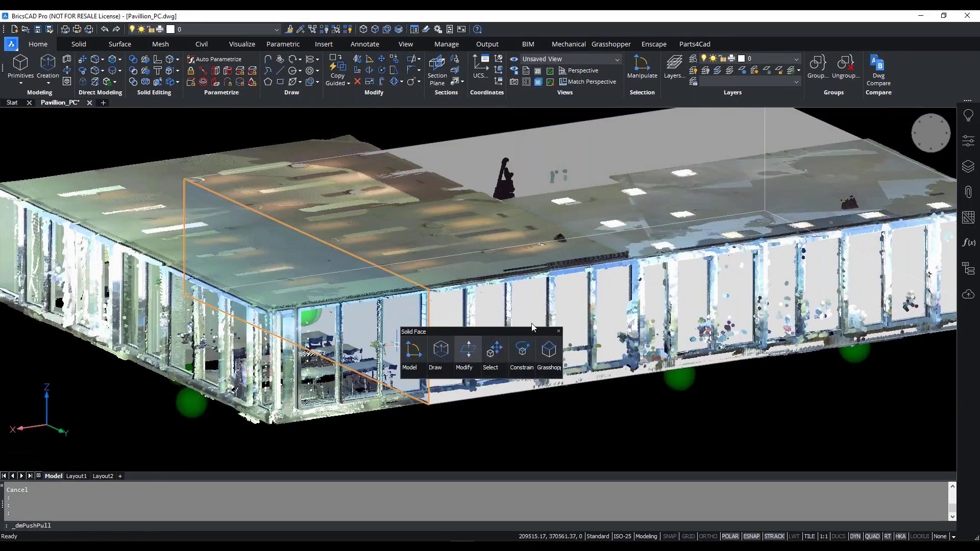
click(531, 328)
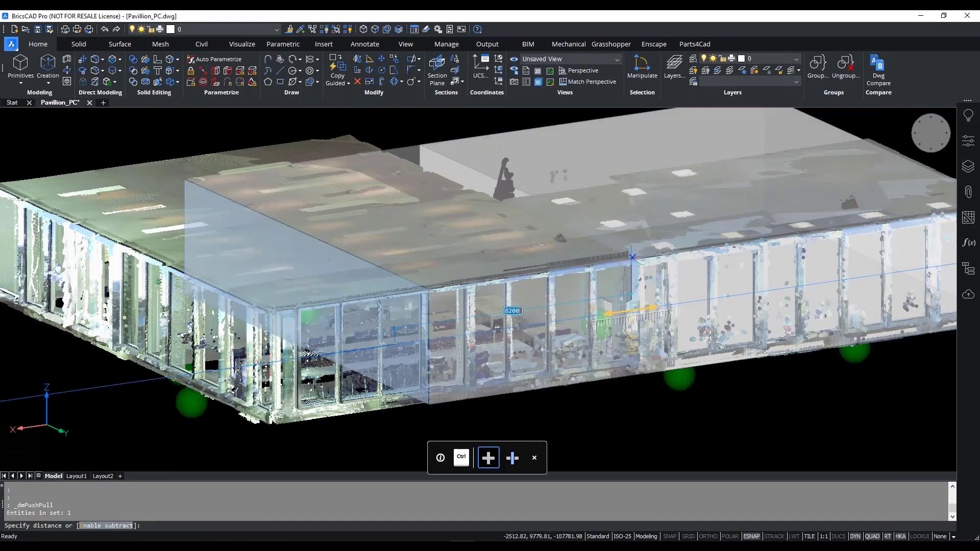
click(632, 256)
key(Escape)
key(Escape)
- Push the box's rear side face back to the end of the corrugated wall
shift+middle_drag(614, 357, 606, 323)
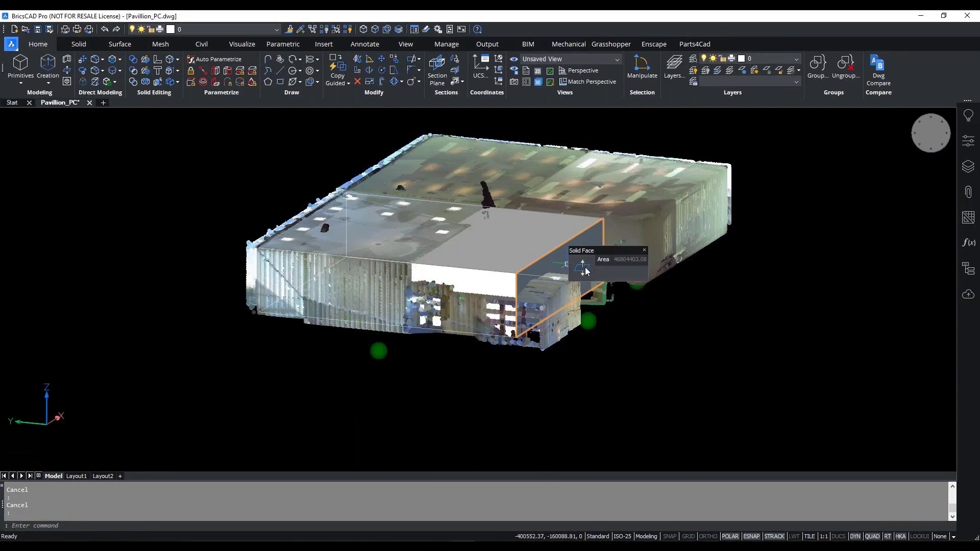
click(585, 271)
click(410, 264)
key(Escape)
key(Escape)
- Create a section plane with option F that cuts the building parallel to the corrugated end wall
shift+middle_drag(404, 306, 284, 373)
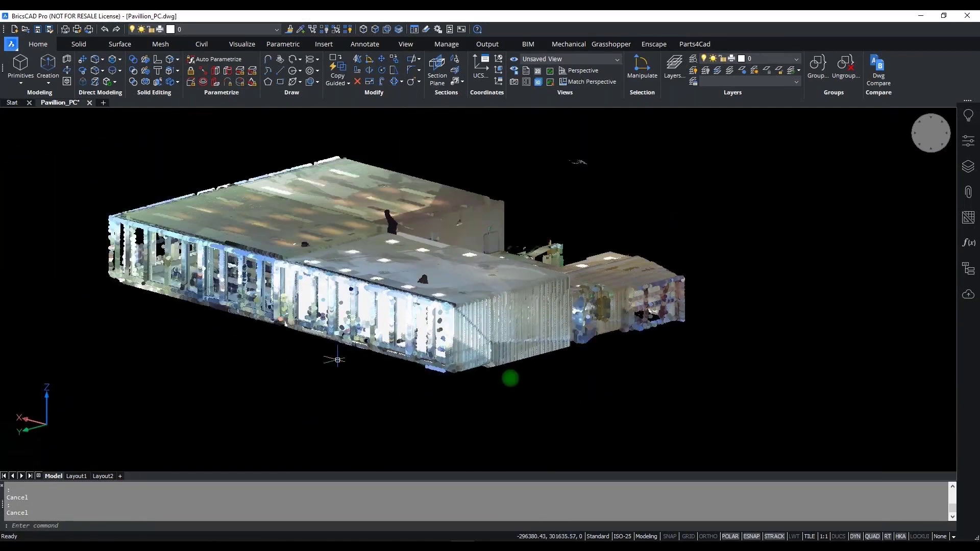
scroll(337, 360, up, 3)
click(437, 68)
text(F)
key(Return)
click(347, 371)
key(Escape)
key(Escape)
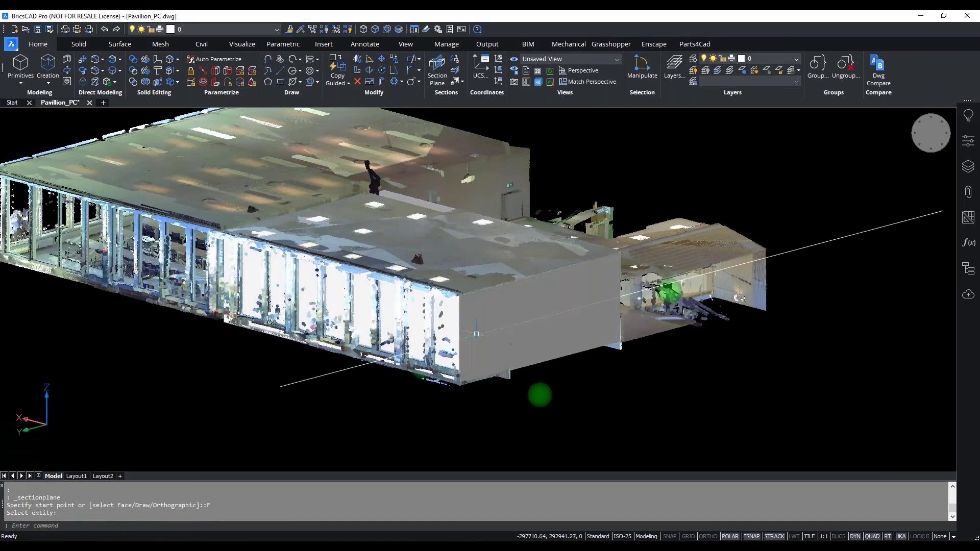
- Hide the modelled box behind the section plane to expose the scanned interior
click(305, 357)
drag(305, 357, 315, 362)
key(Escape)
key(Escape)
click(489, 311)
click(325, 30)
- Decrease the point cloud's point size to 2 and inspect the interior stair railing up close
shift+middle_drag(582, 358, 473, 308)
scroll(472, 308, up, 10)
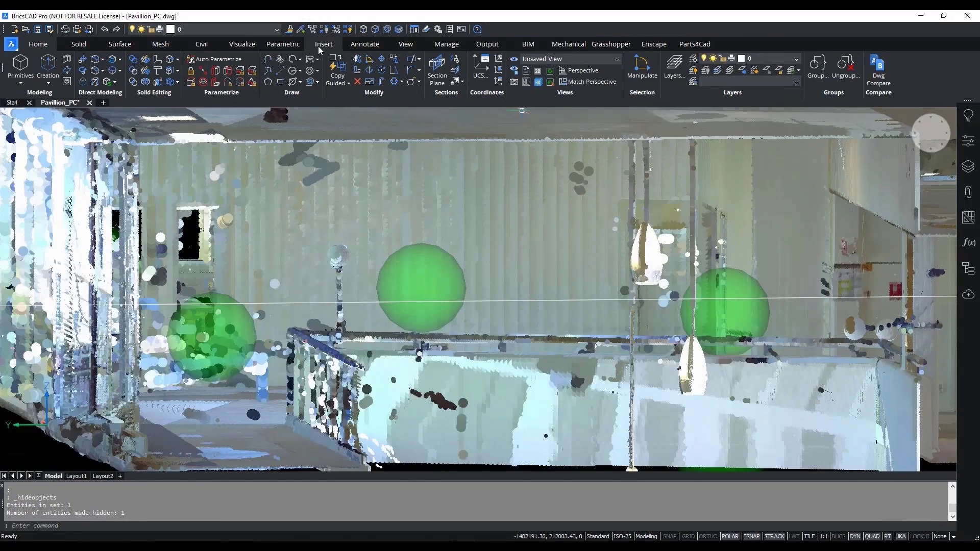
click(323, 44)
click(489, 73)
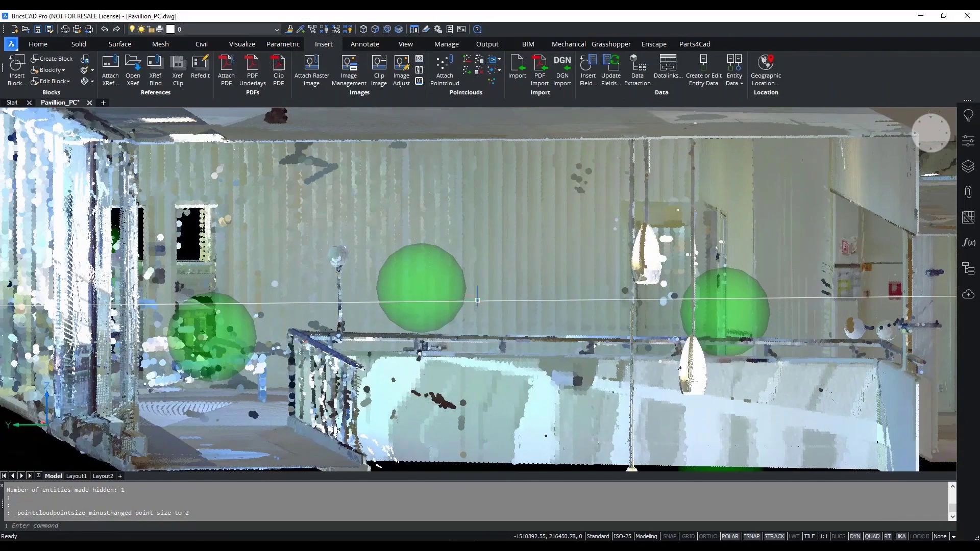
scroll(329, 345, up, 8)
scroll(390, 204, down, 4)
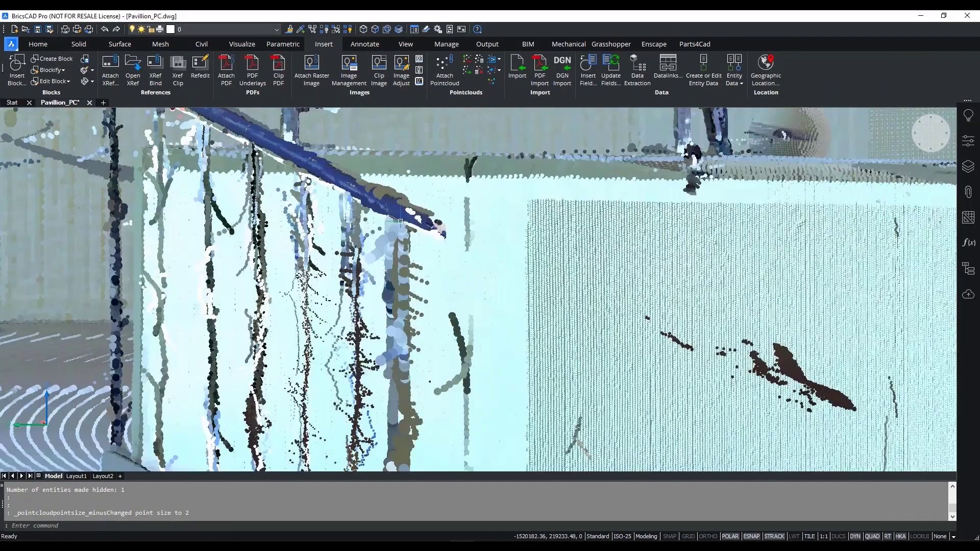
scroll(374, 254, down, 6)
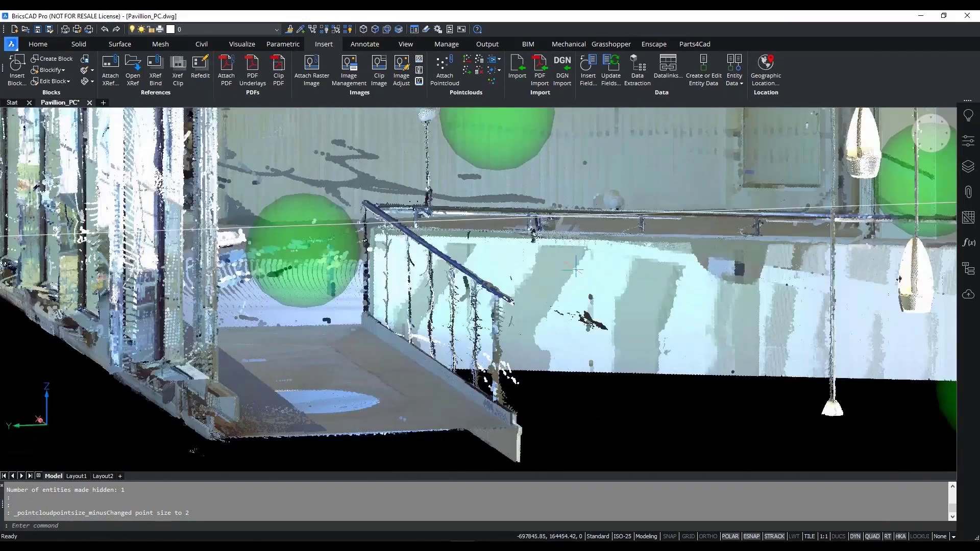
scroll(576, 270, down, 6)
- View the uncut building from outside, with its end wall restored, and save and close Pavillion_PC.dwg
middle_drag(576, 269, 591, 320)
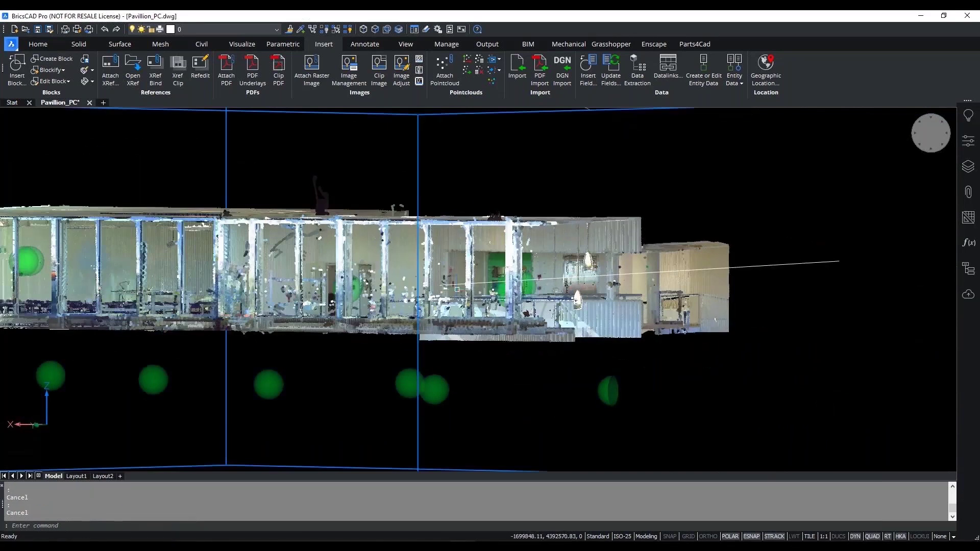
middle_drag(592, 337, 582, 358)
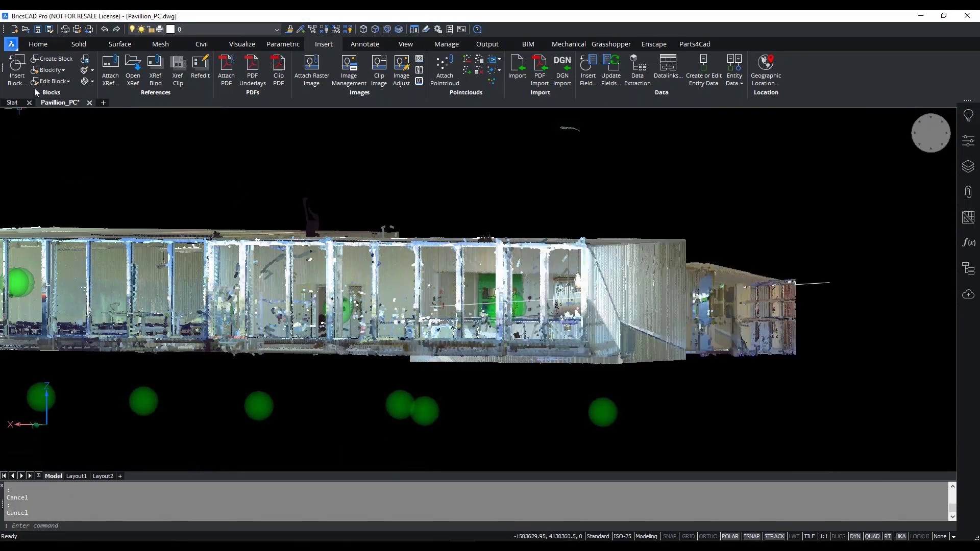
click(38, 31)
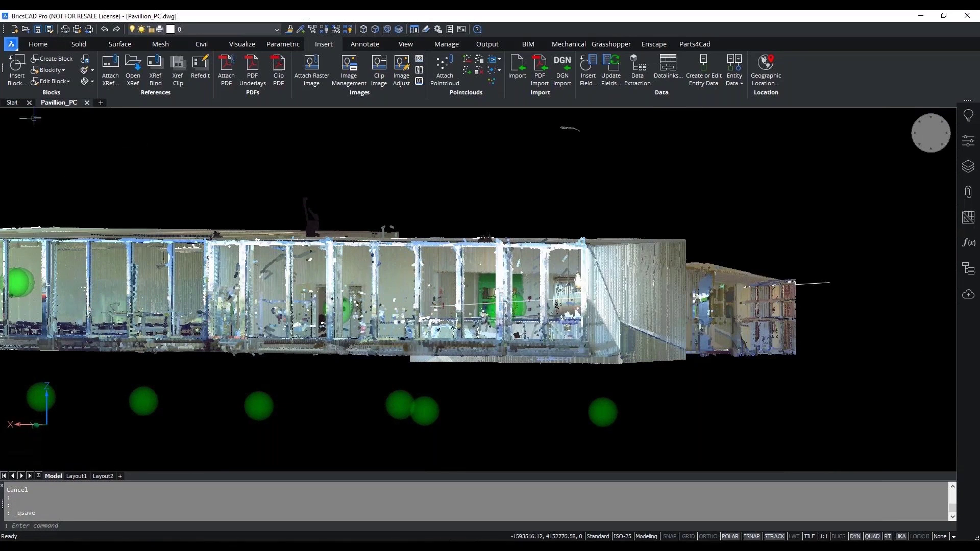
click(87, 103)
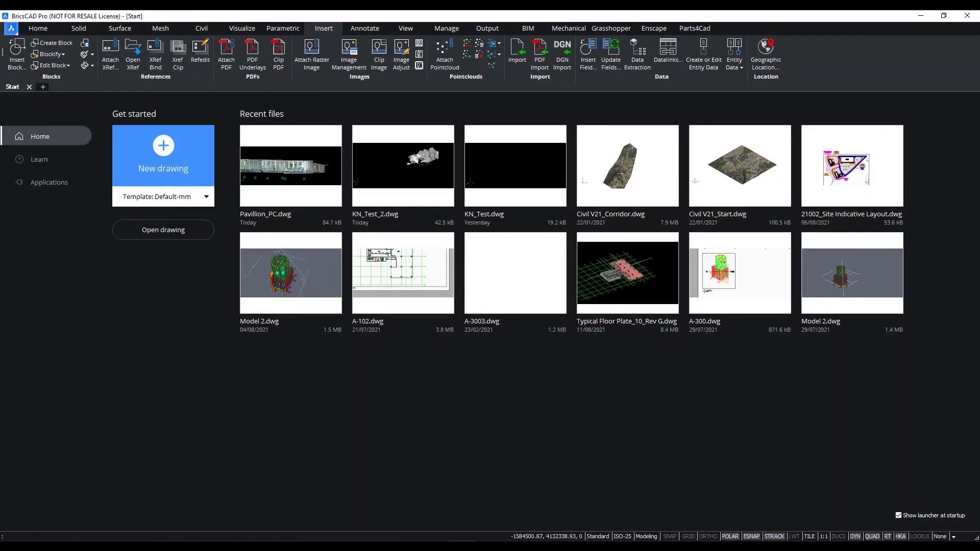
- Reopen the recent drawing Pavillion_PC.dwg and bring up the render materials library
click(291, 165)
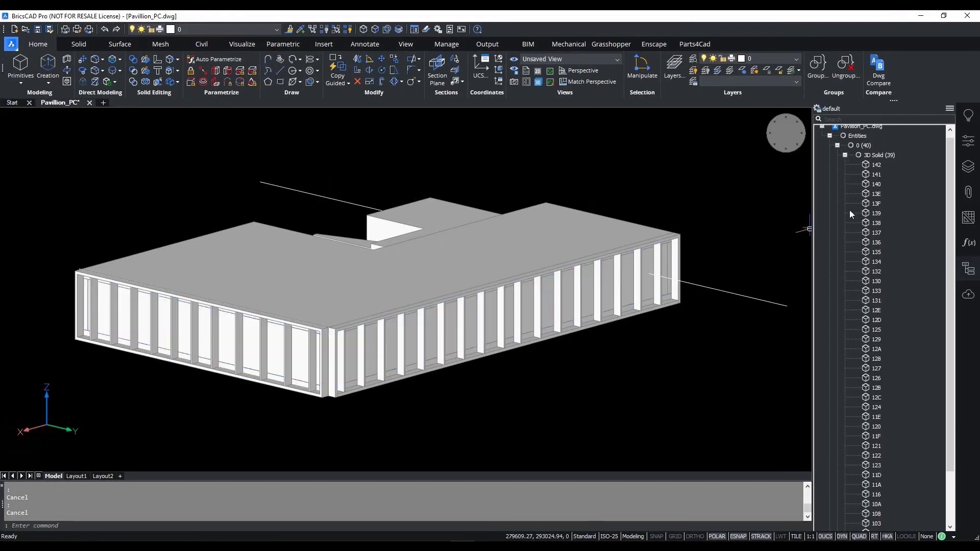
right_click(973, 322)
mouse_move(918, 326)
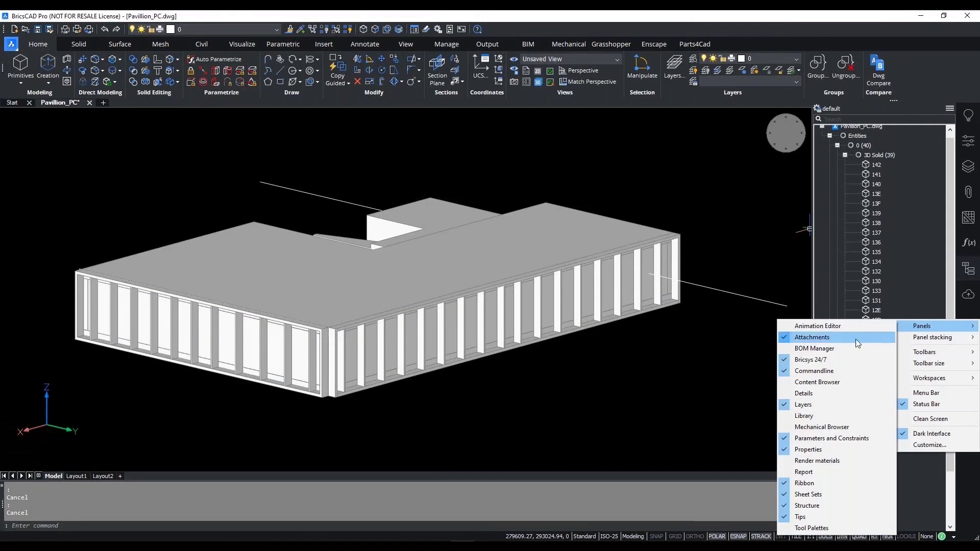
click(837, 461)
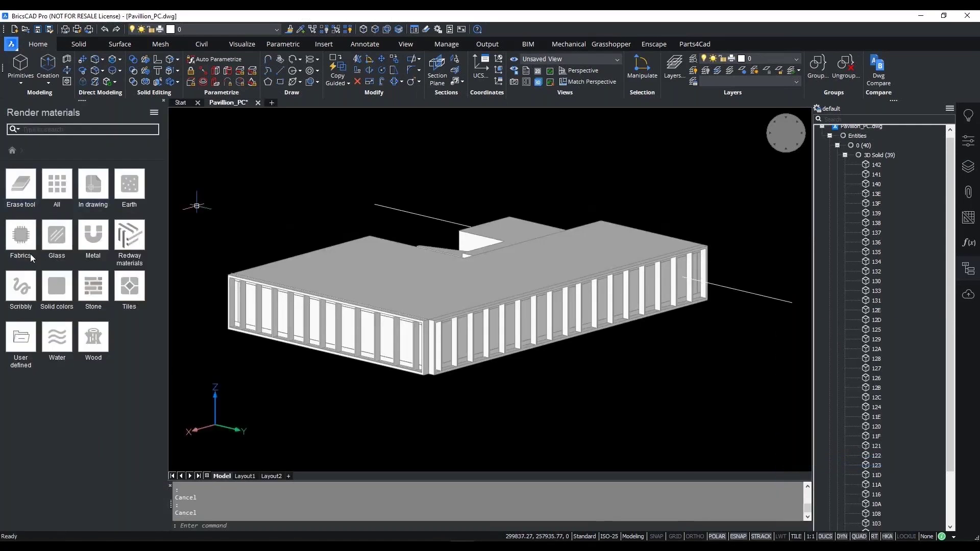
- Assign the Glass Blue material to the glazing behind the pavilion's vertical fins
click(57, 235)
drag(75, 191, 151, 206)
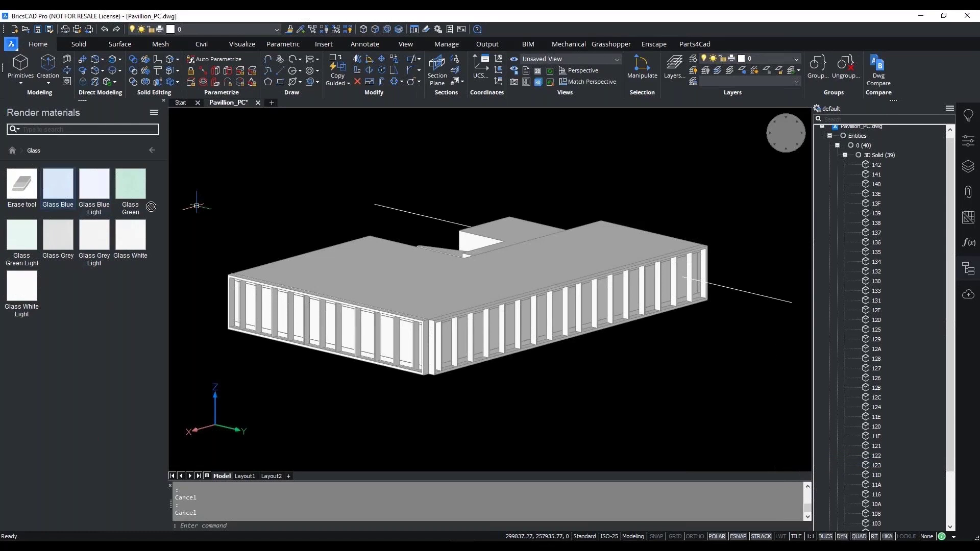
drag(388, 340, 387, 340)
scroll(472, 376, up, 5)
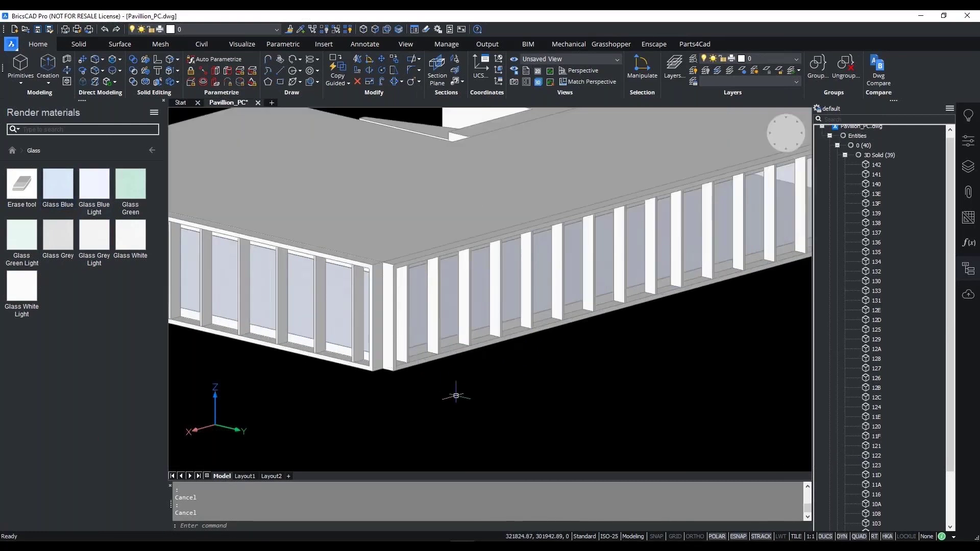
middle_drag(475, 404, 524, 415)
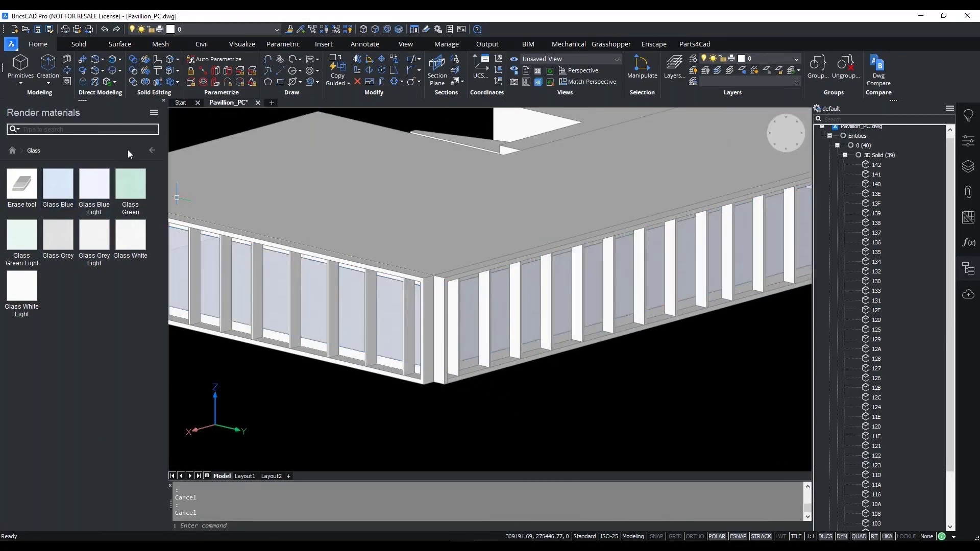
- Assign the Redway material Concrete16 to the pavilion's roof and floor slabs
click(152, 150)
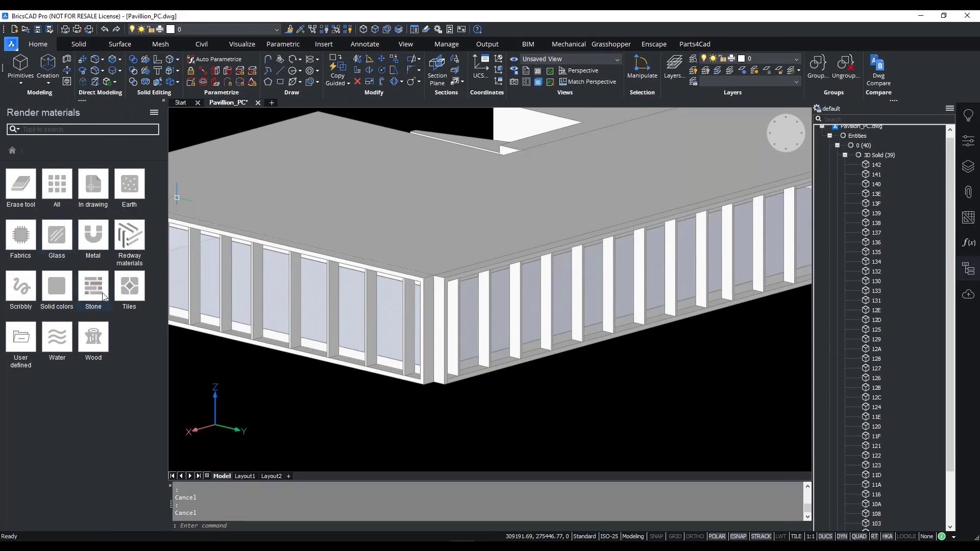
click(135, 241)
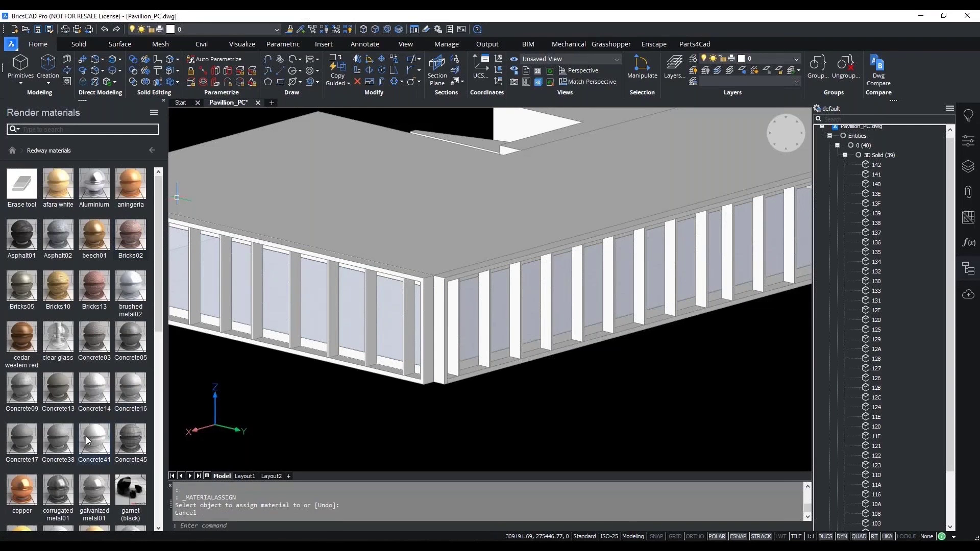
click(129, 384)
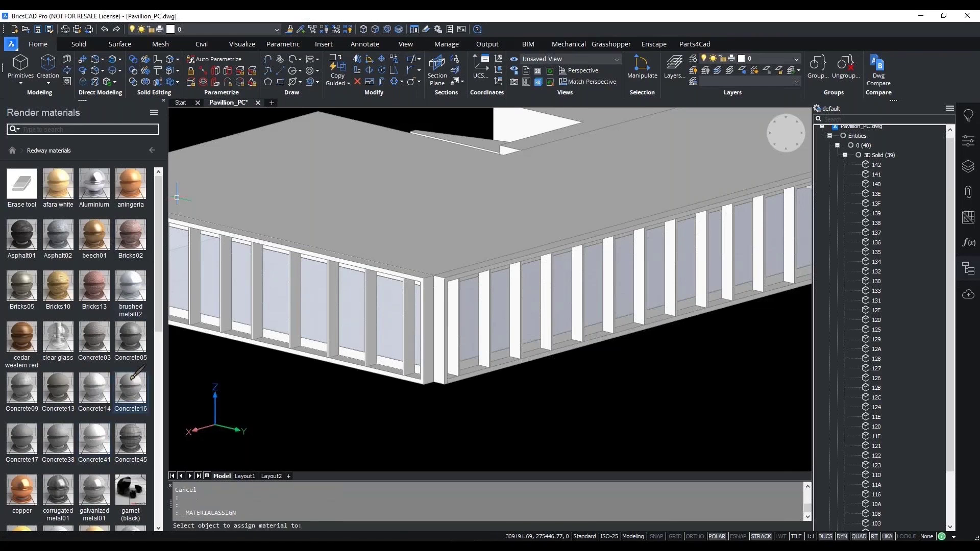
click(371, 190)
shift+middle_drag(392, 347, 400, 316)
click(400, 315)
mouse_move(401, 266)
shift+middle_down()
mouse_move(400, 316)
mouse_move(385, 298)
shift+middle_up()
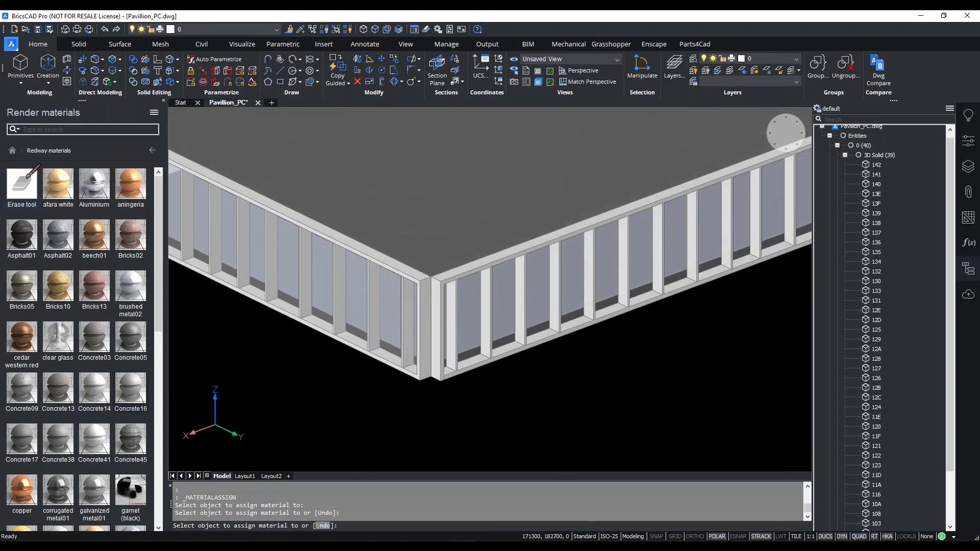
click(152, 150)
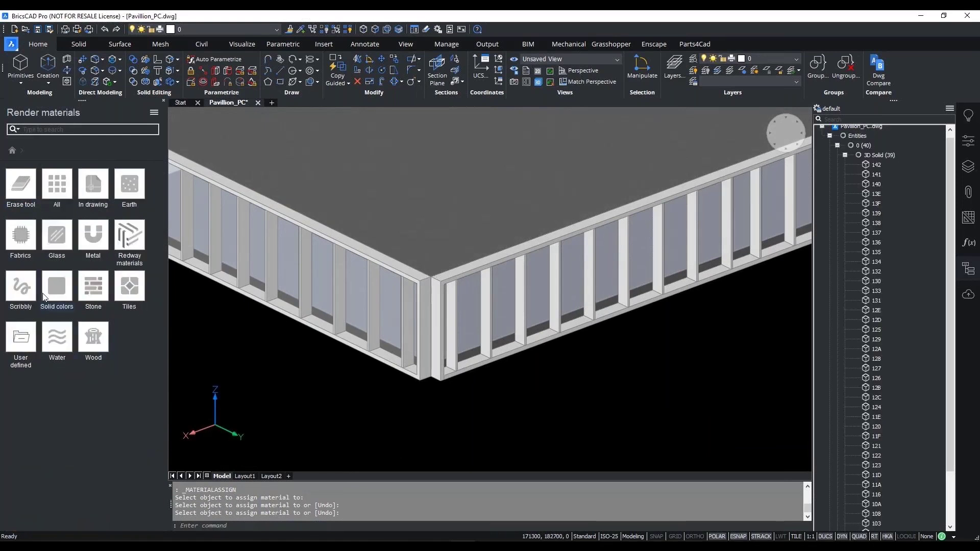
click(90, 243)
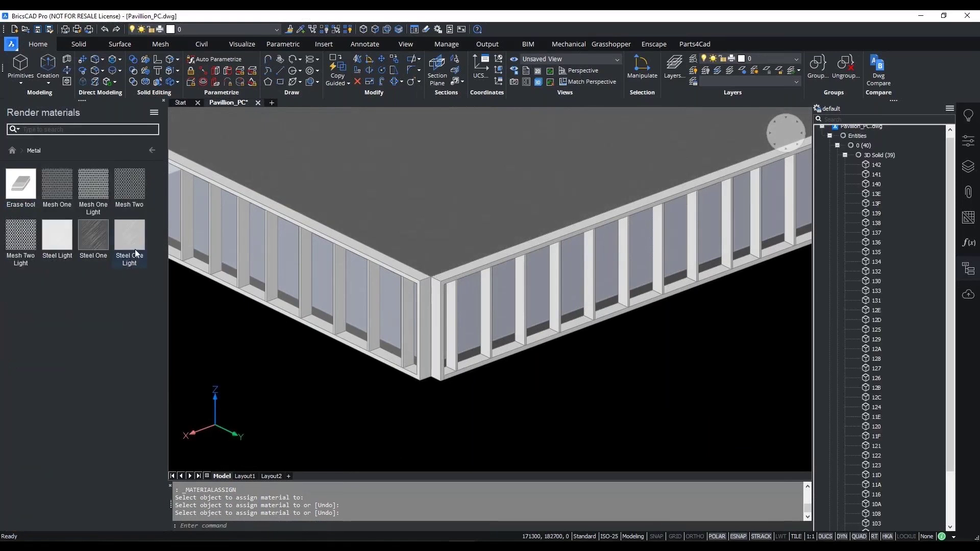
click(100, 241)
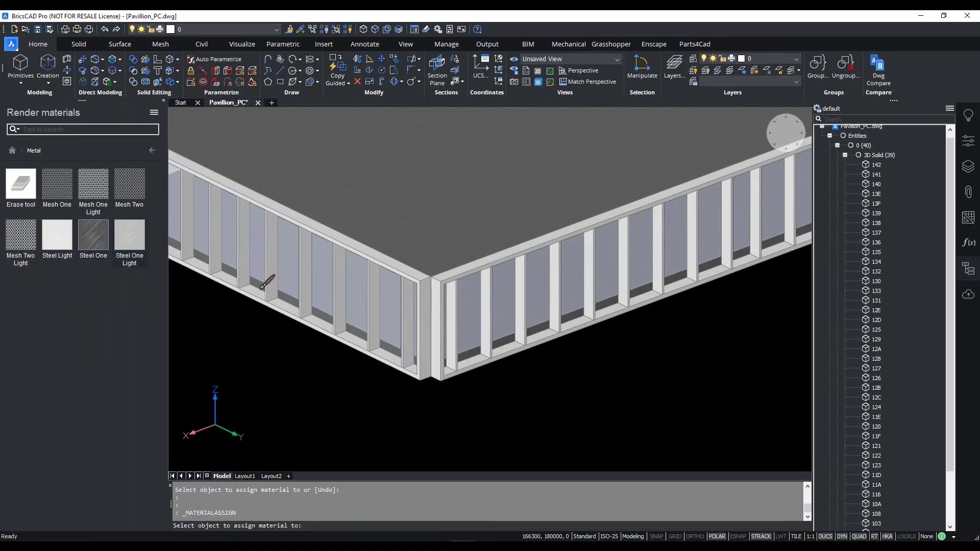
scroll(529, 289, up, 3)
click(152, 150)
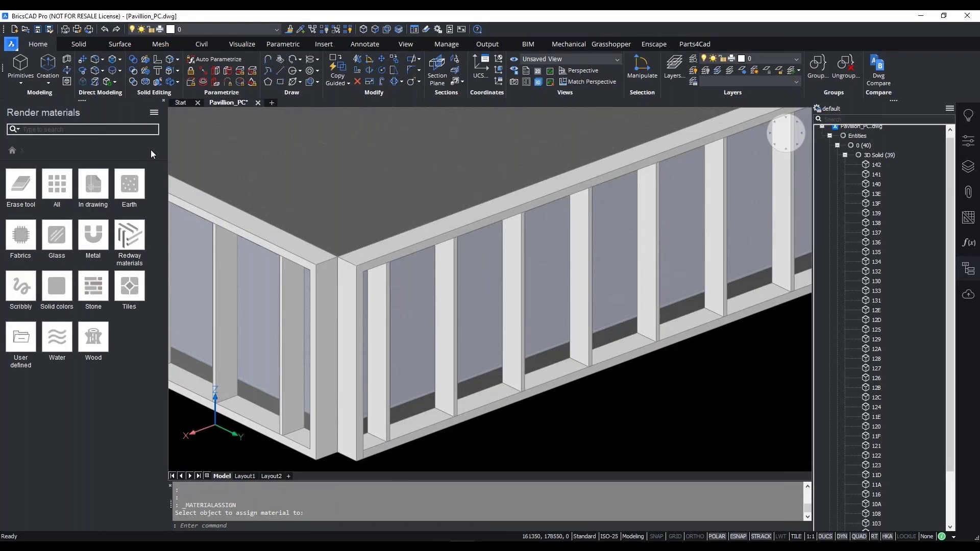
- Assign the Redway copper material to the two outer frames that meet at the building's corner
click(141, 230)
scroll(103, 288, down, 8)
scroll(112, 331, up, 2)
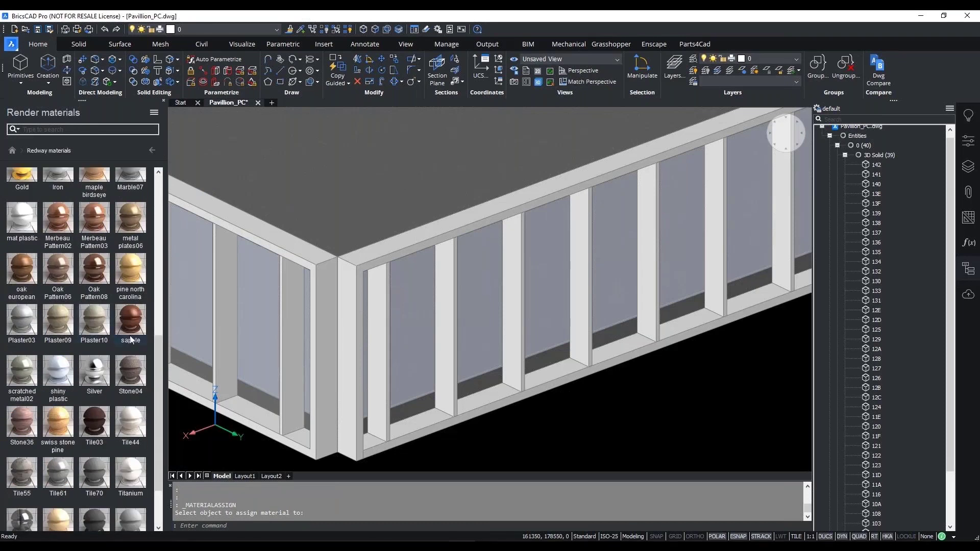
scroll(109, 333, up, 1)
scroll(102, 357, up, 3)
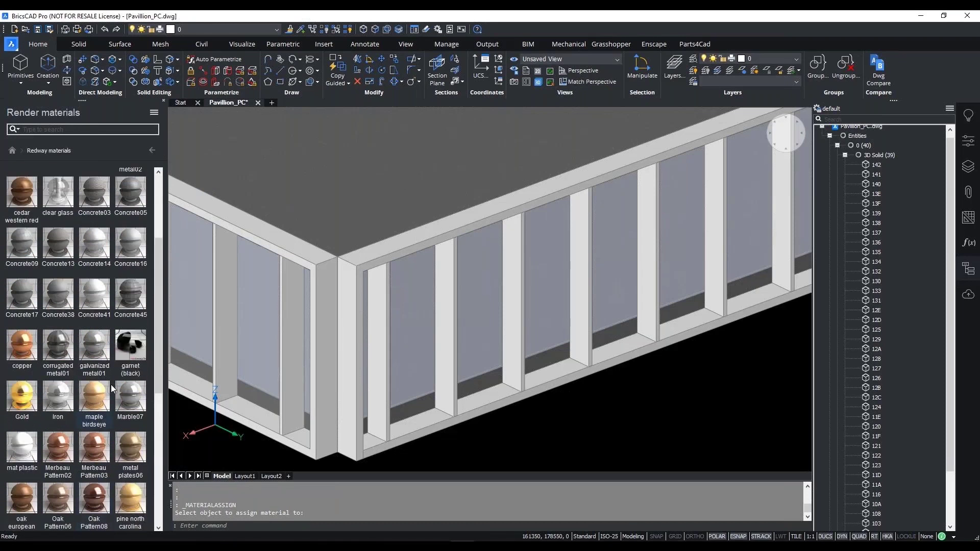
scroll(89, 404, up, 3)
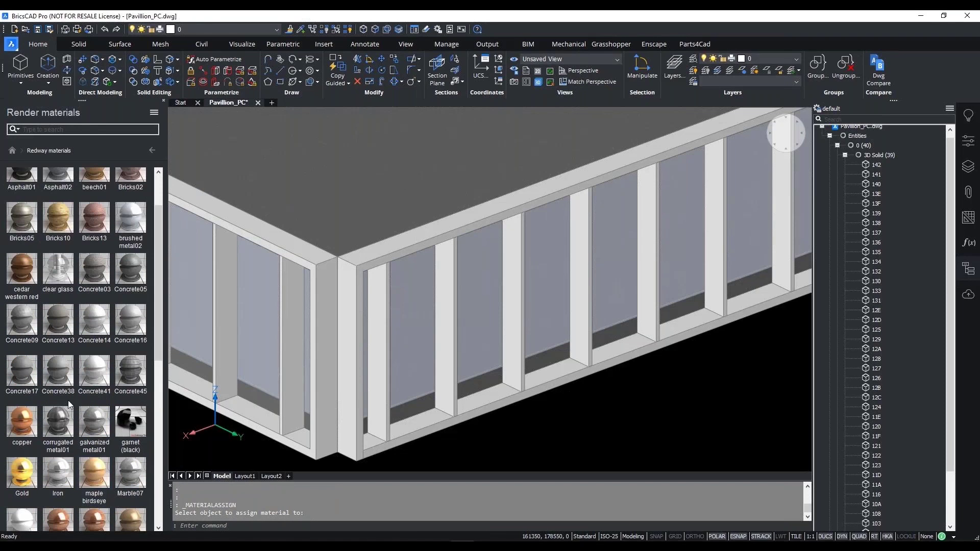
click(306, 284)
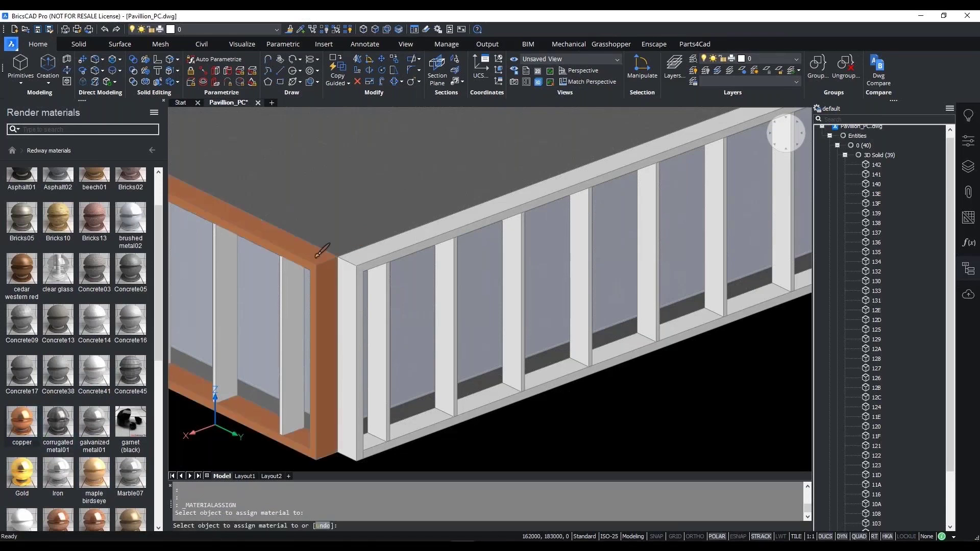
click(363, 255)
- Assign copper to the two fins nearest the corner on the long facade and end the assignment
scroll(442, 337, down, 4)
scroll(526, 340, up, 3)
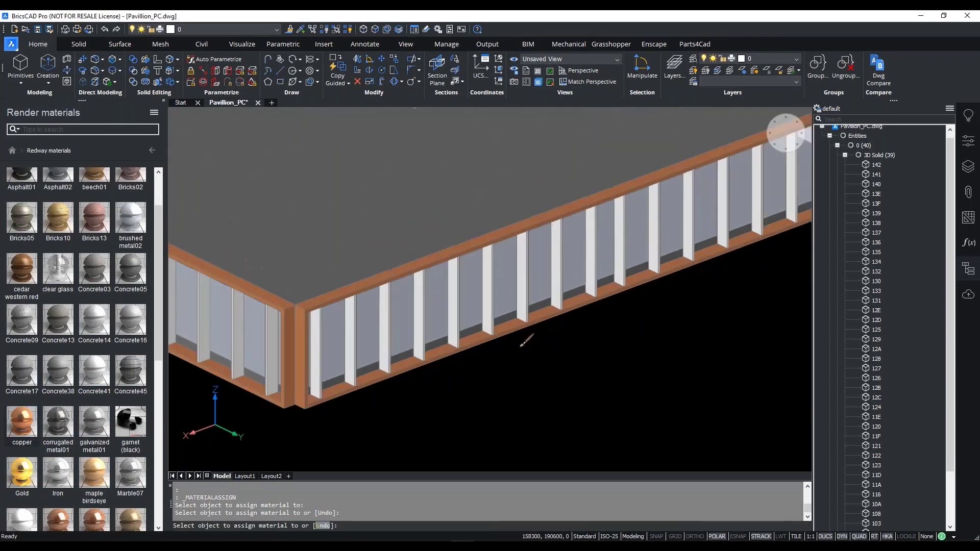
click(237, 408)
key(Escape)
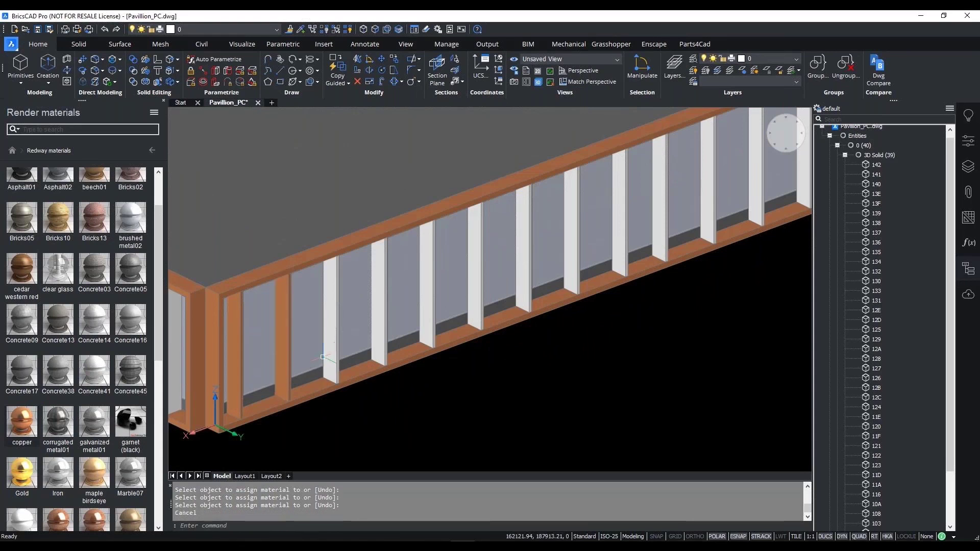
- Select the remaining white fins along the long glazed facade
click(397, 315)
click(379, 301)
click(429, 287)
click(475, 265)
click(524, 247)
click(570, 262)
click(619, 244)
scroll(618, 243, down, 3)
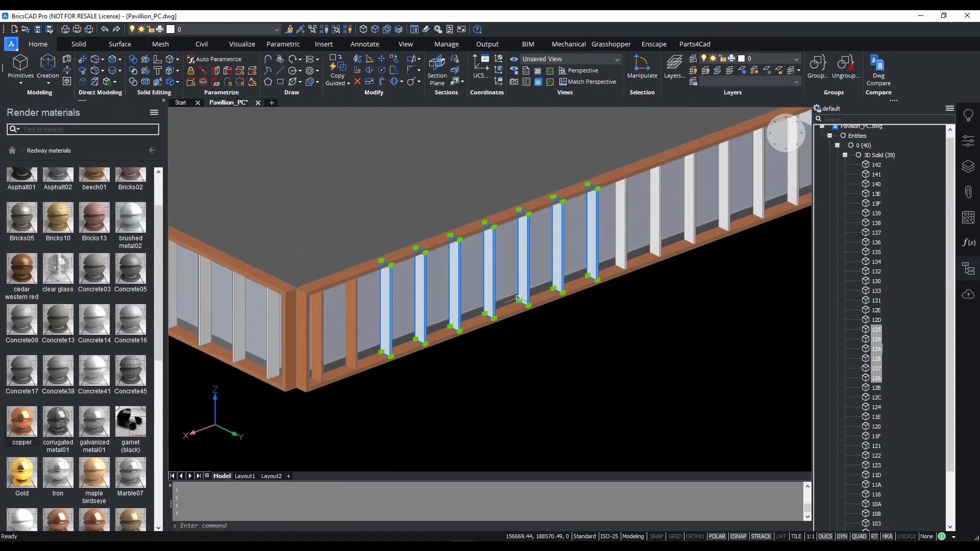
scroll(576, 245, up, 2)
click(572, 246)
click(606, 240)
scroll(607, 240, down, 3)
scroll(647, 223, up, 2)
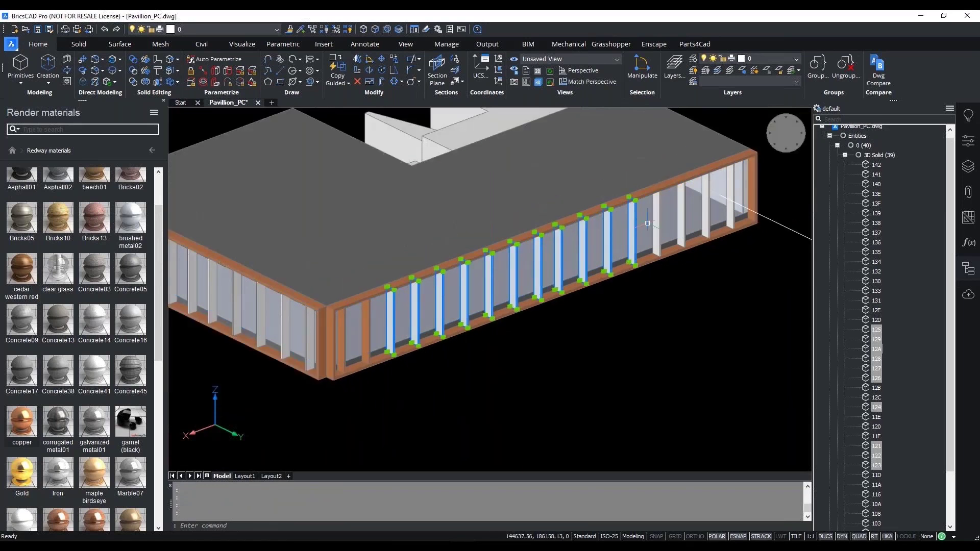
click(655, 224)
click(681, 214)
click(707, 207)
click(731, 196)
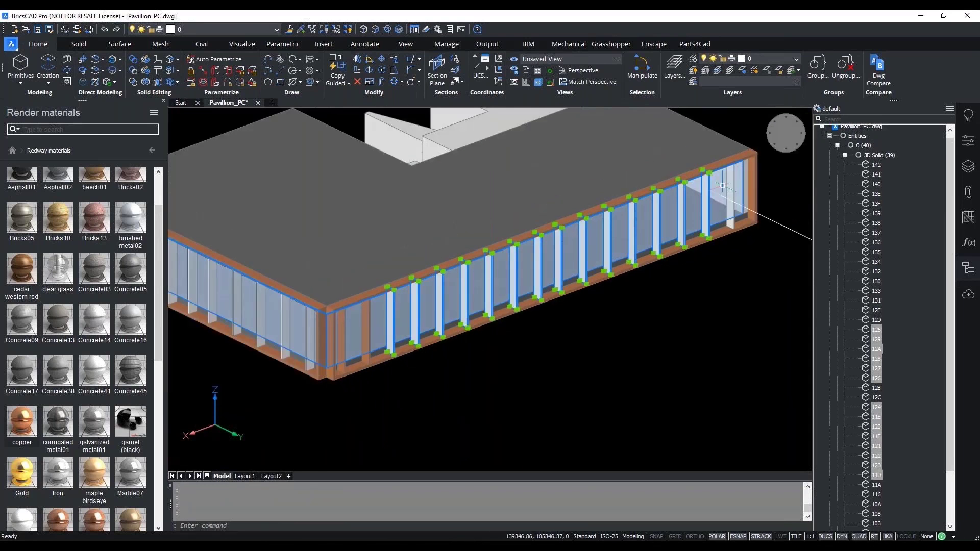
- Add all the fins along the shorter glazed facade to the selection
scroll(720, 261, down, 3)
scroll(398, 286, up, 2)
click(457, 332)
click(428, 345)
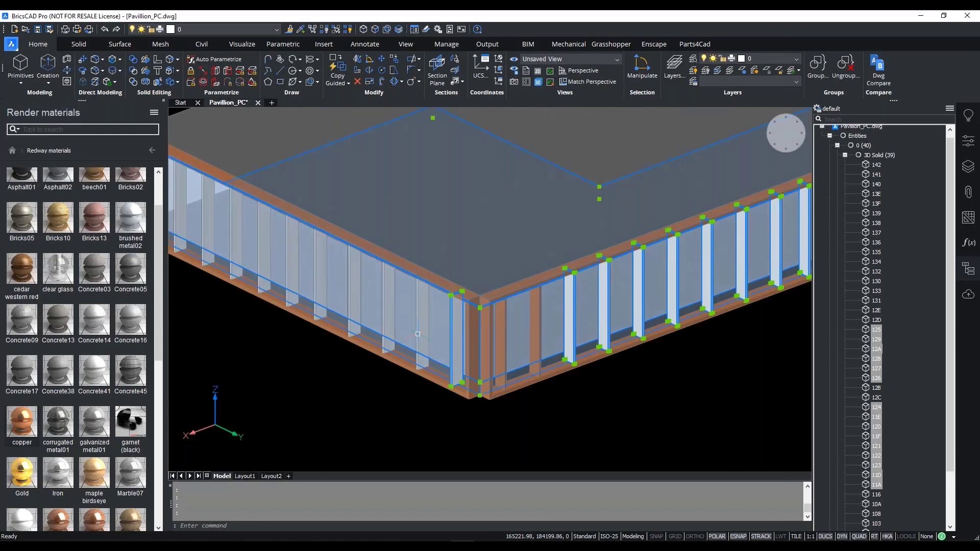
click(422, 321)
click(391, 318)
click(355, 305)
click(320, 293)
click(292, 284)
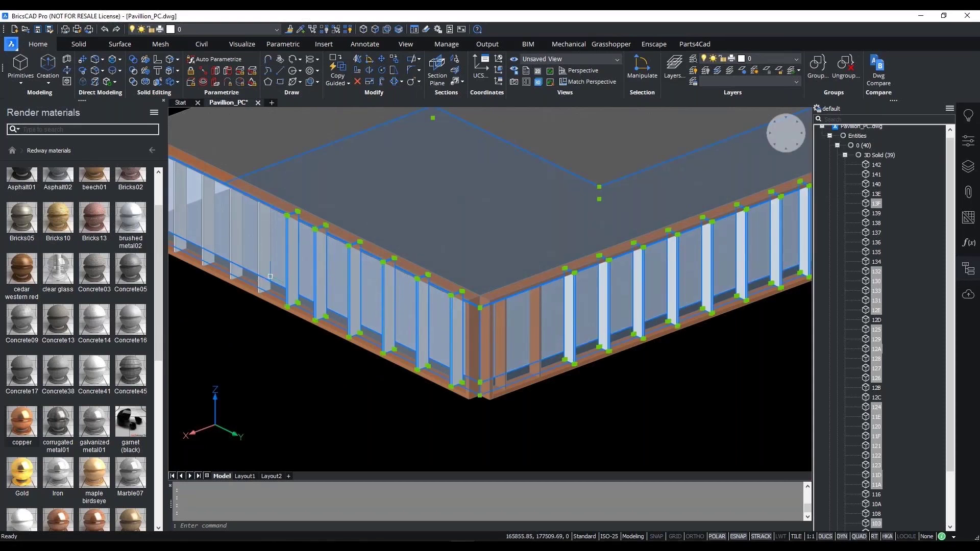
click(264, 269)
click(236, 260)
scroll(403, 368, down, 3)
scroll(282, 278, up, 3)
click(328, 298)
click(302, 285)
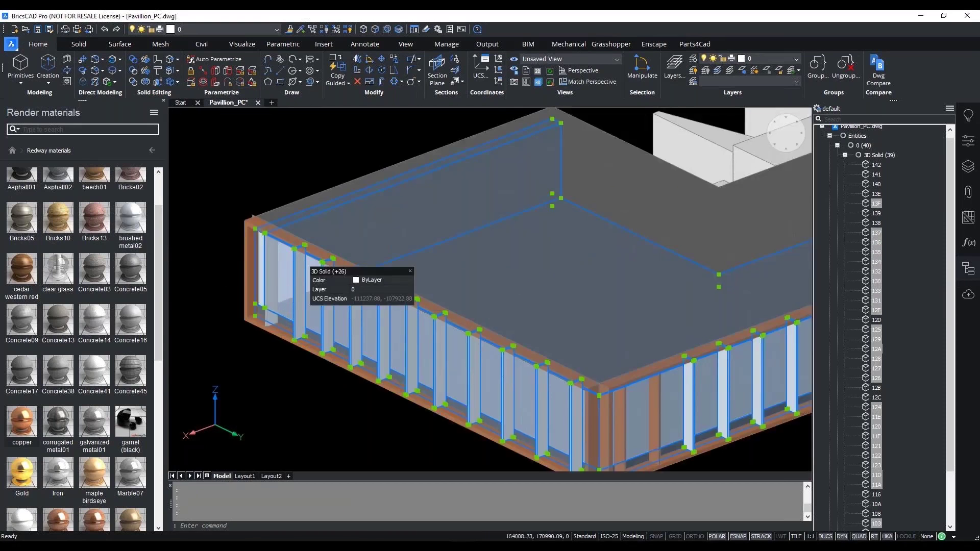
click(266, 286)
click(271, 278)
scroll(272, 279, down, 3)
scroll(261, 252, up, 4)
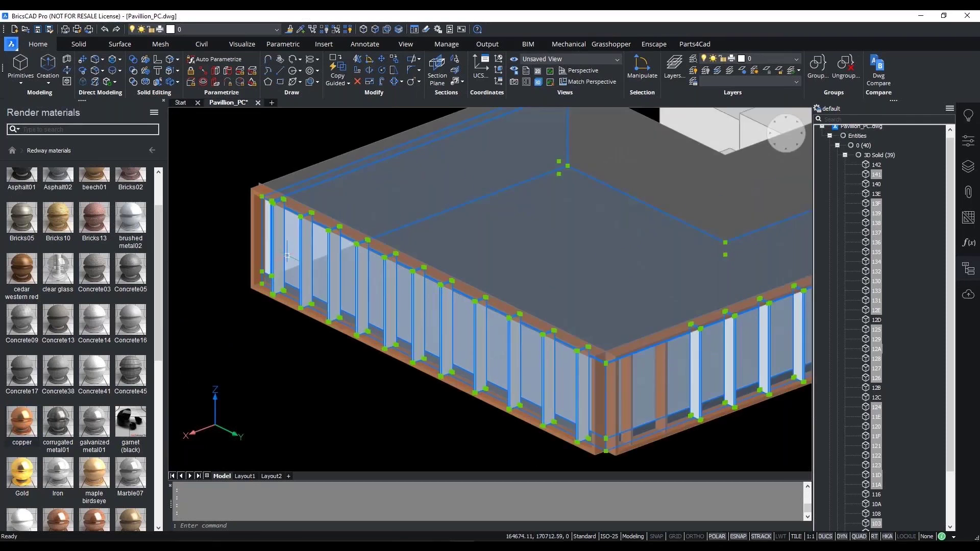
shift+click(260, 252)
shift+click(260, 286)
- Remove the glazing solid from the selection and assign copper to all the selected fins
scroll(218, 267, down, 2)
middle_drag(545, 422, 402, 411)
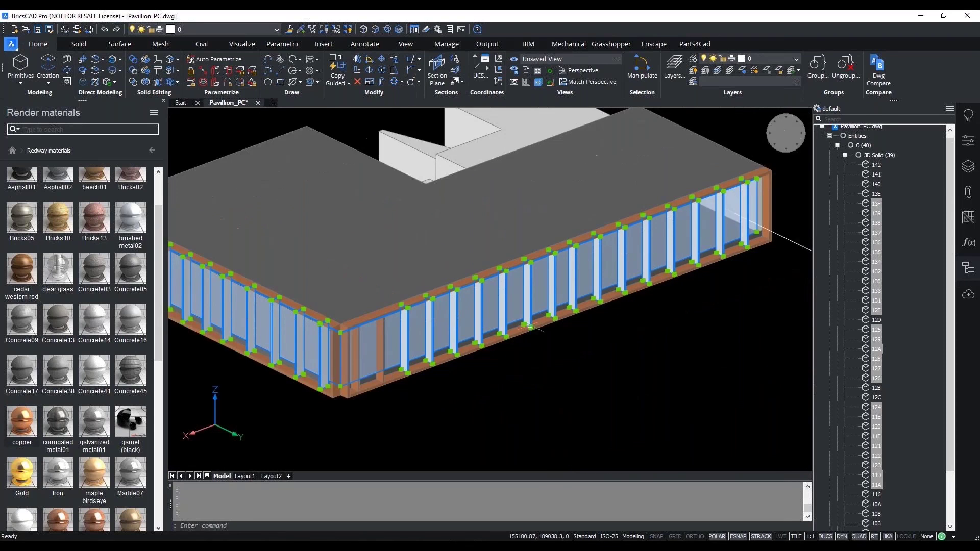
scroll(361, 376, up, 2)
shift+click(361, 380)
scroll(535, 423, down, 3)
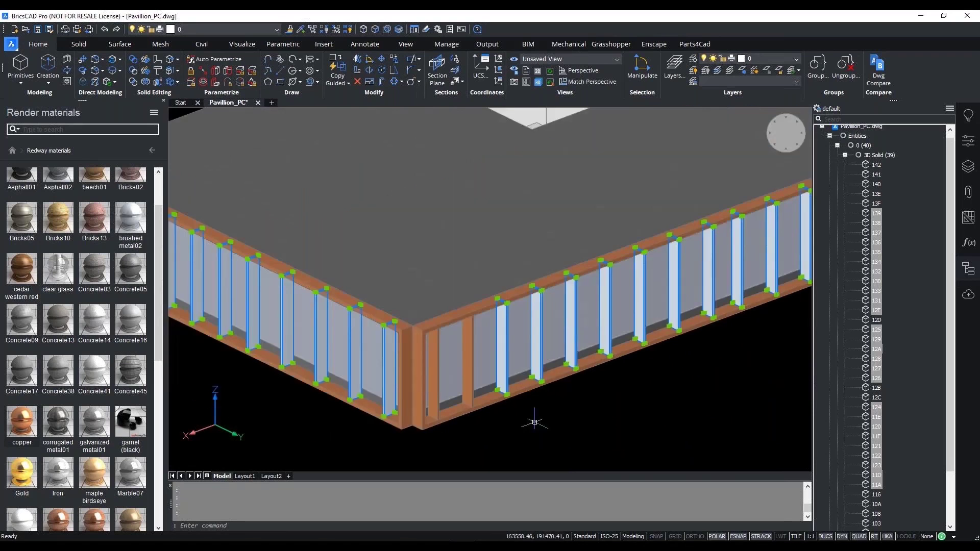
drag(22, 421, 356, 352)
scroll(607, 394, down, 3)
scroll(611, 396, down, 2)
middle_drag(673, 377, 546, 323)
key(Escape)
key(Escape)
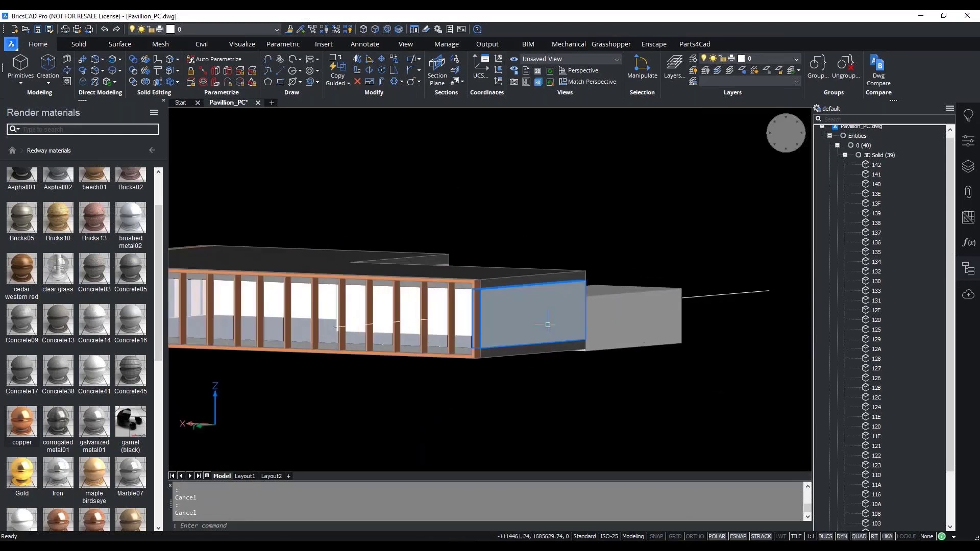
- Assign Concrete16 to the plain walls at the end and back of the building
click(131, 321)
shift+middle_drag(485, 378, 174, 362)
key(Escape)
key(Escape)
click(586, 323)
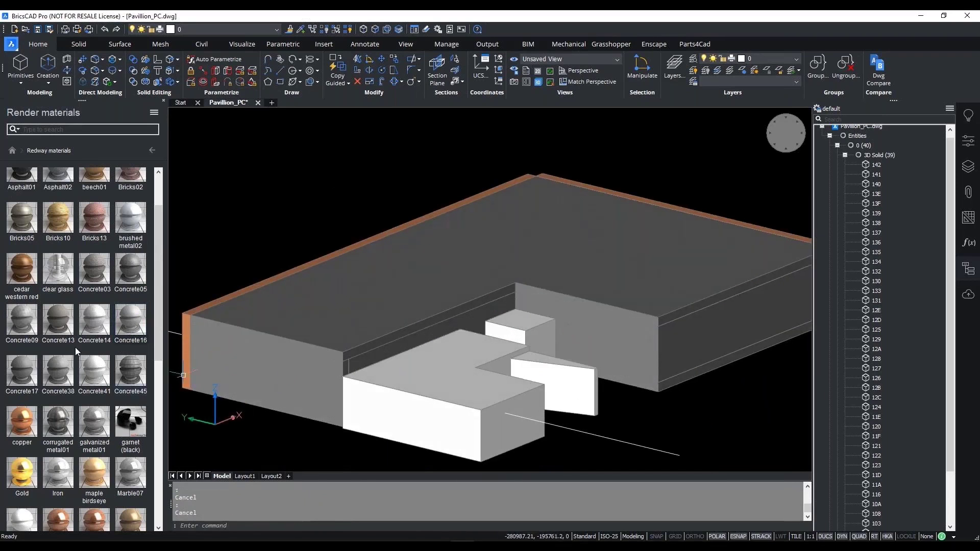
- Assign the Bricks13 material to the large annex block behind the building and inspect its brick texture up close
scroll(114, 244, up, 2)
click(94, 286)
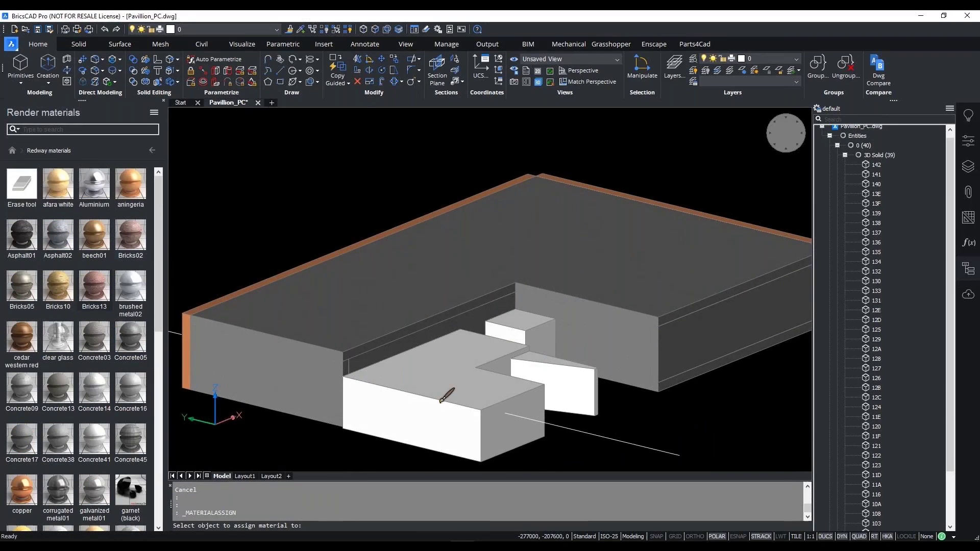
click(442, 397)
scroll(582, 345, up, 6)
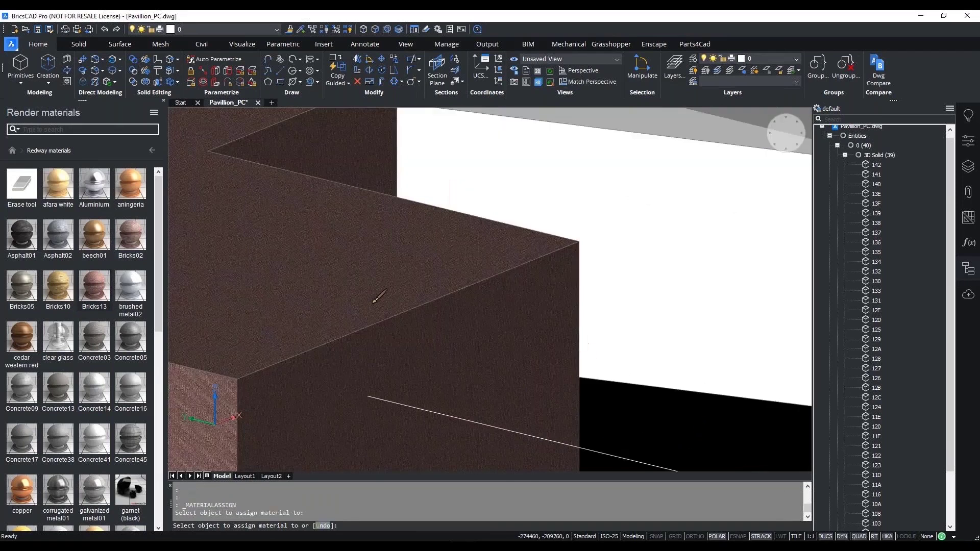
scroll(385, 301, up, 2)
scroll(444, 315, down, 5)
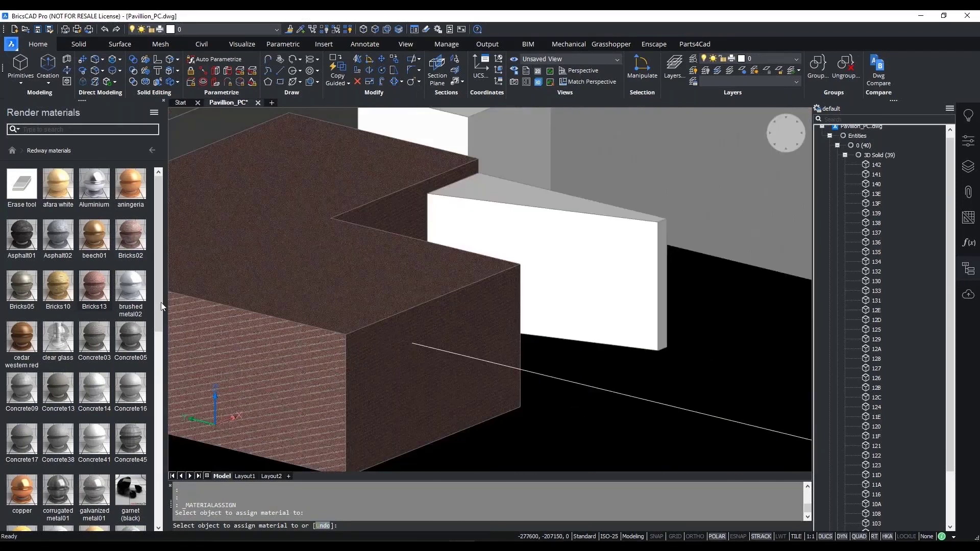
- Apply Bricks13 to the wedge-shaped wall and the small block beside the annex, and view the whole pavilion from the glazed side
click(575, 264)
scroll(463, 365, down, 3)
click(480, 252)
shift+middle_drag(462, 376, 510, 331)
shift+middle_drag(510, 332, 556, 396)
scroll(404, 429, down, 4)
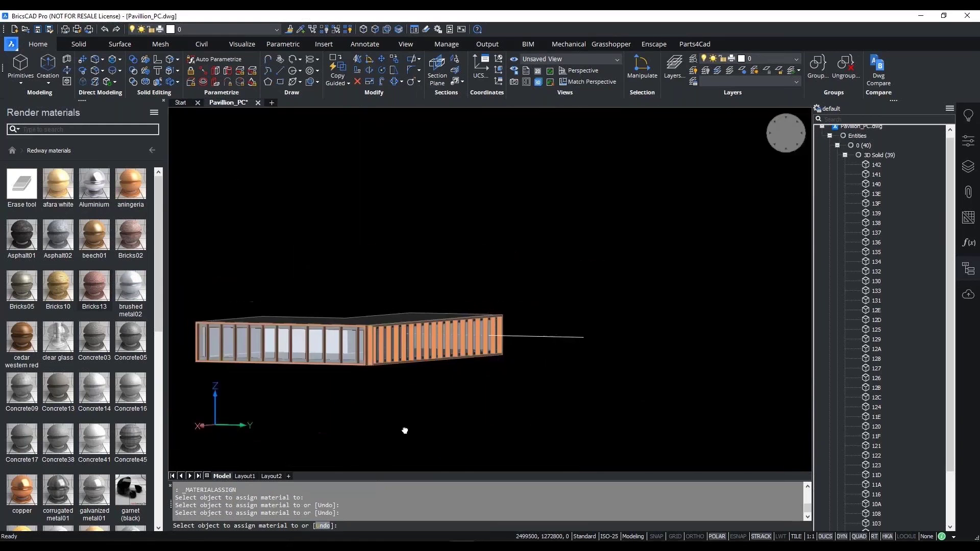
- End the material assignment and close the render materials library
middle_drag(404, 429, 488, 410)
key(Escape)
key(Escape)
key(Escape)
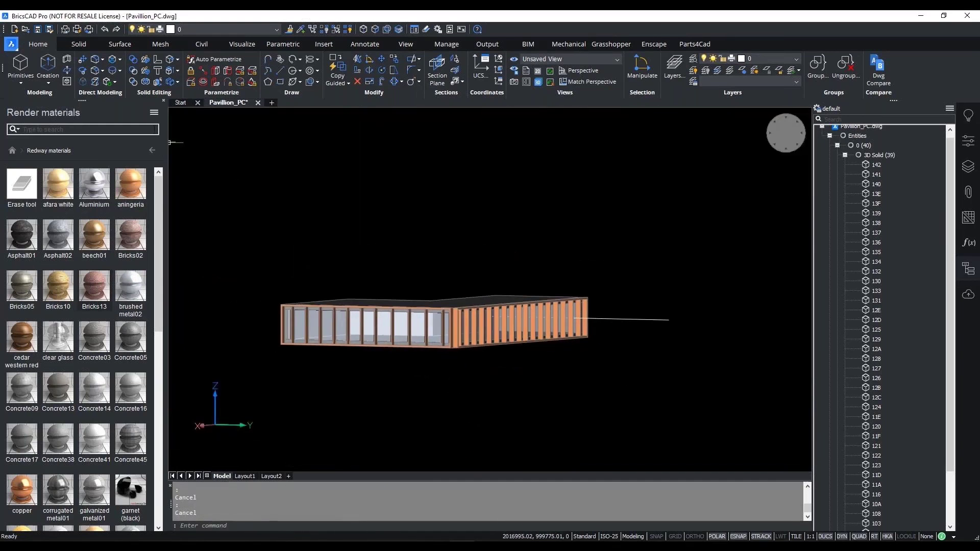
click(164, 101)
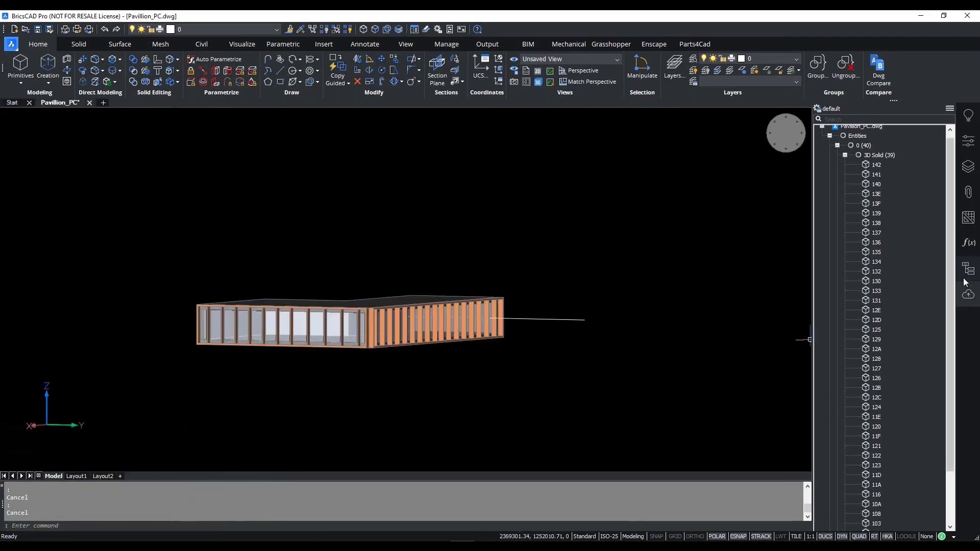
- Show the hidden point cloud over the modelled pavilion, inspect the overlap on the glazed side, and save the drawing
click(845, 155)
right_click(867, 189)
click(892, 197)
shift+middle_drag(458, 283, 407, 328)
scroll(400, 362, up, 5)
middle_drag(565, 353, 411, 357)
click(876, 191)
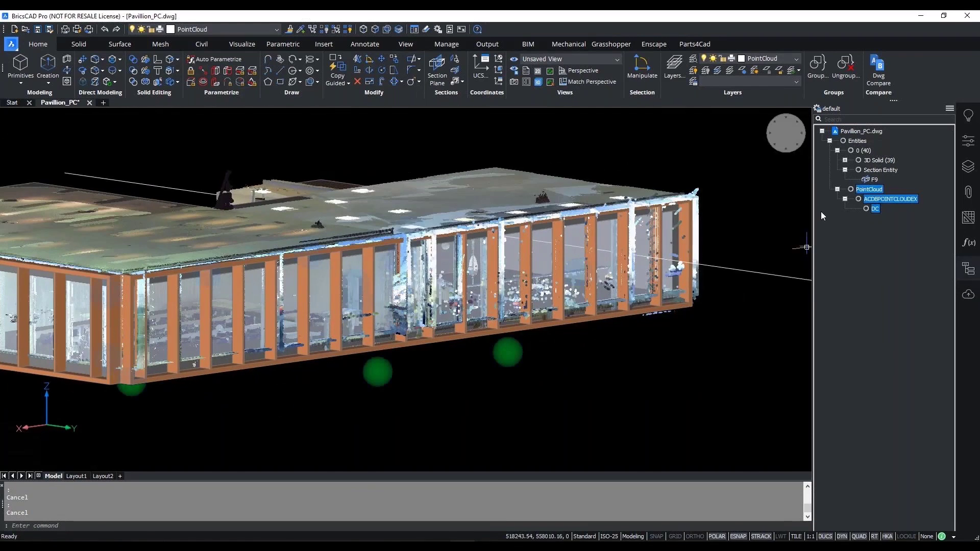
scroll(551, 386, down, 3)
key(Escape)
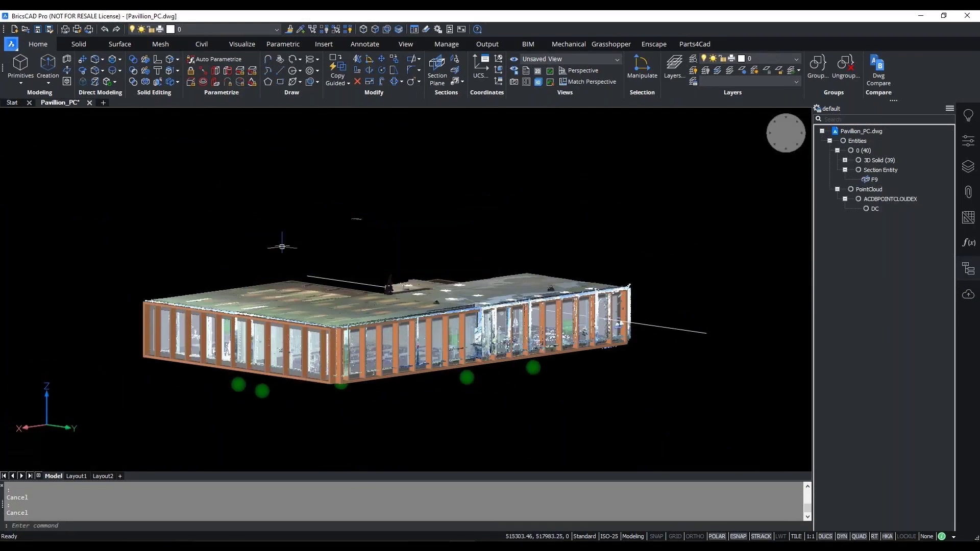
click(37, 30)
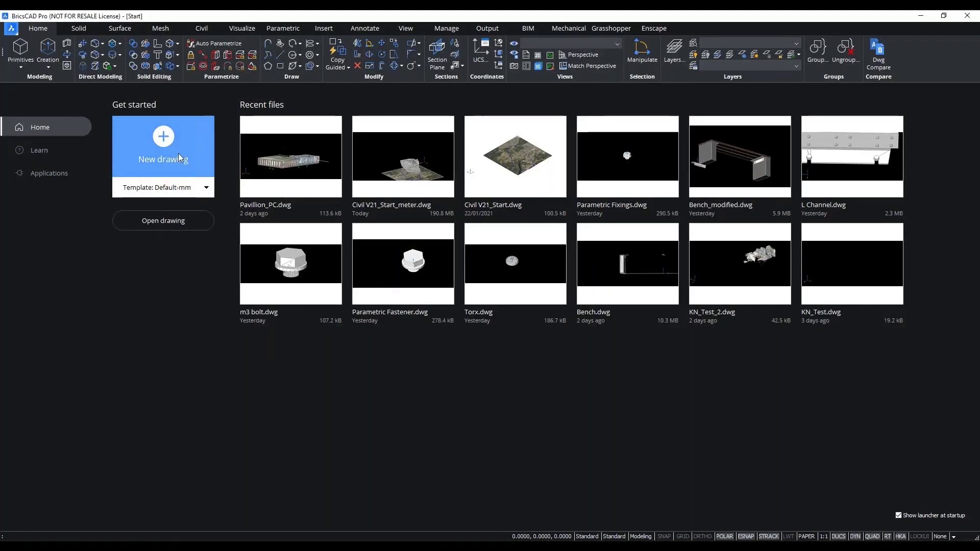
- Start a new drawing and draw a rectangle 450 long by 100 wide
click(178, 153)
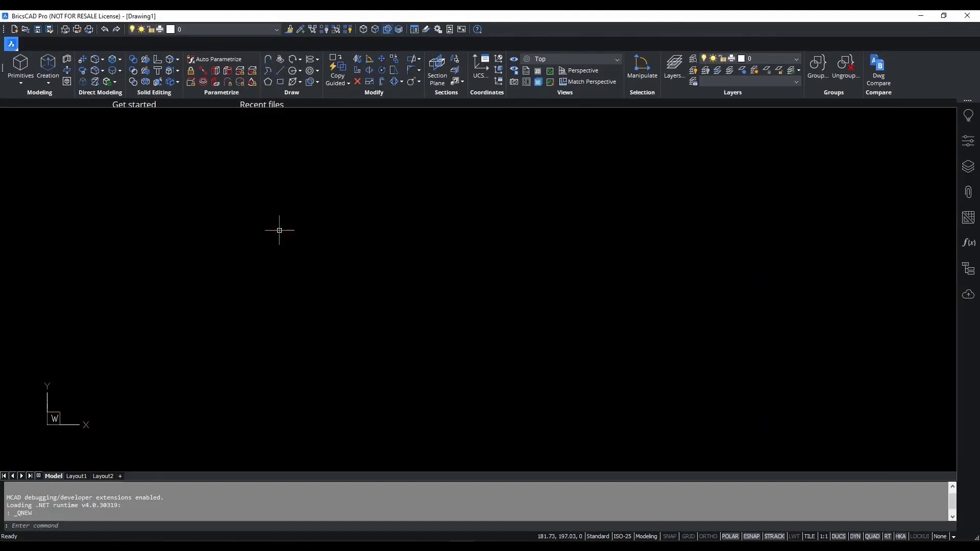
key(Escape)
key(Escape)
text(rec)
key(Return)
click(69, 293)
text(450)
key(Tab)
text(100)
key(Return)
key(Escape)
key(Escape)
scroll(427, 317, down, 4)
scroll(336, 380, up, 2)
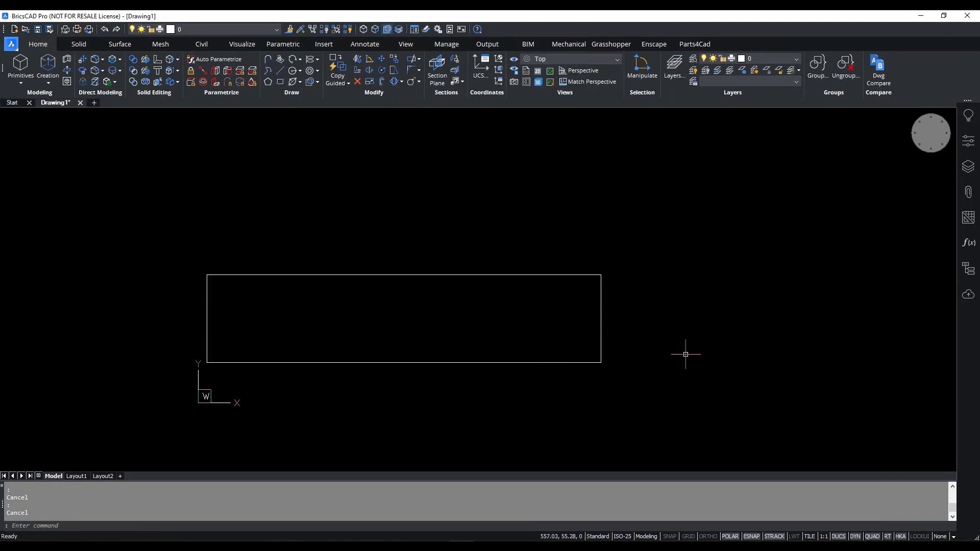
- Extrude the rectangle upward by 450 into a solid box
shift+middle_drag(675, 358, 552, 162)
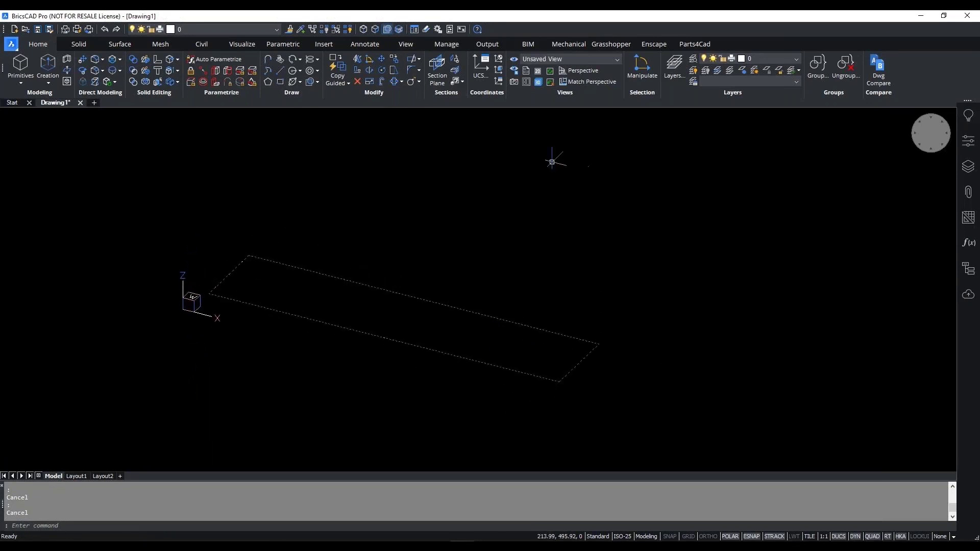
click(481, 346)
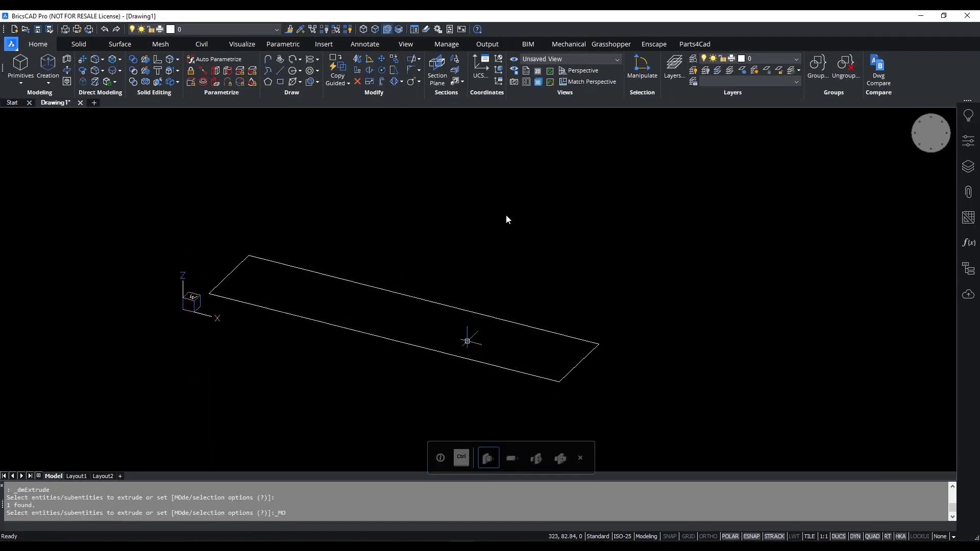
text(450)
key(Return)
scroll(506, 273, down, 4)
middle_drag(606, 242, 591, 307)
key(Escape)
key(Escape)
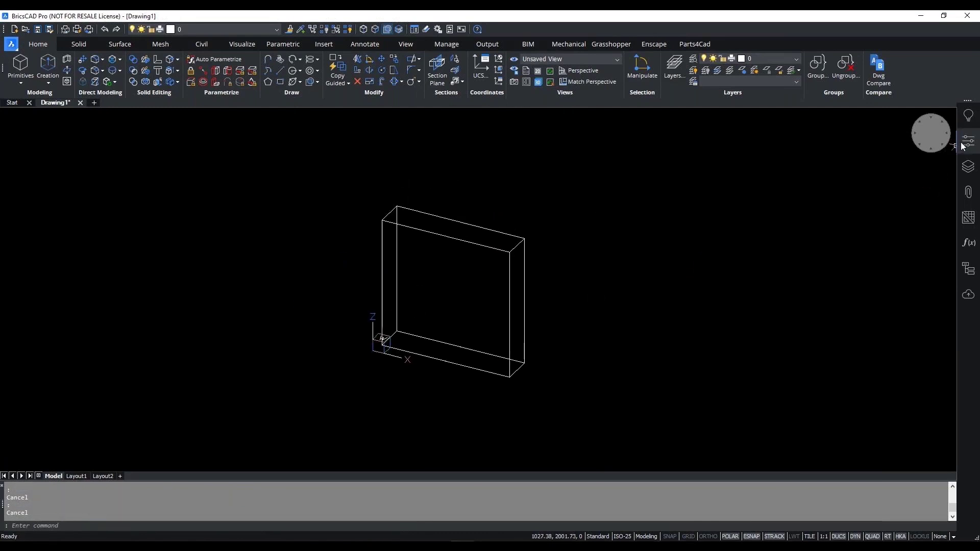
- Try the Conceptual visual style on the box, preview the alternatives, and set the style to Modeling
click(962, 146)
drag(497, 219, 352, 295)
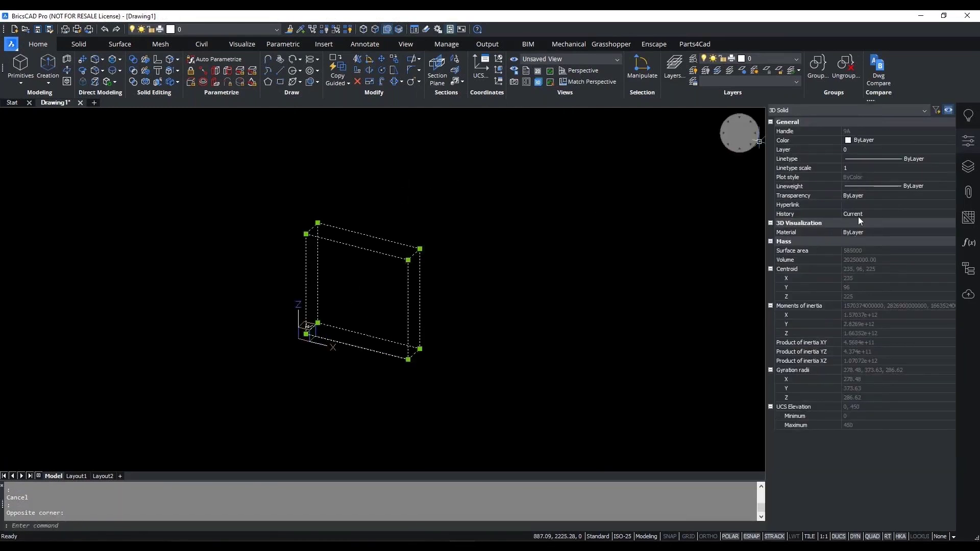
key(Escape)
click(873, 296)
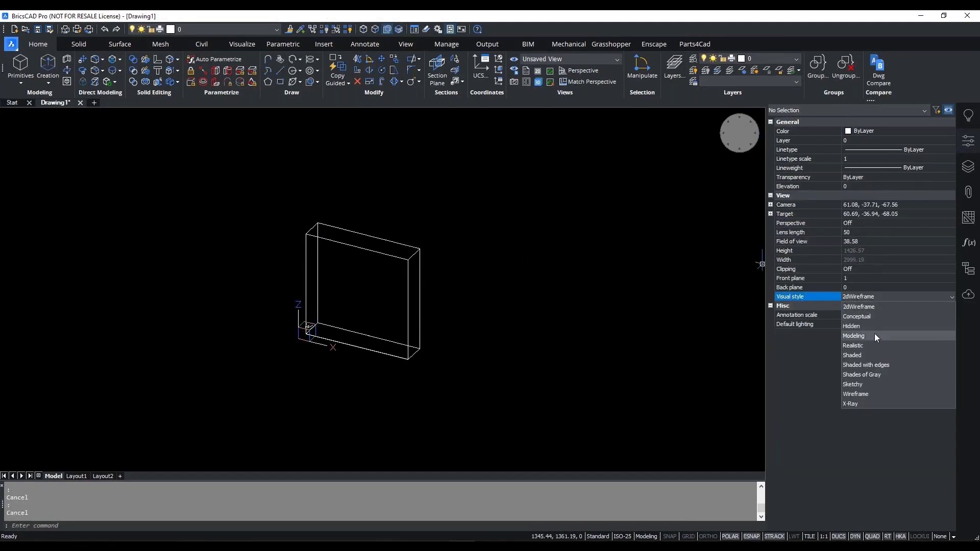
click(870, 317)
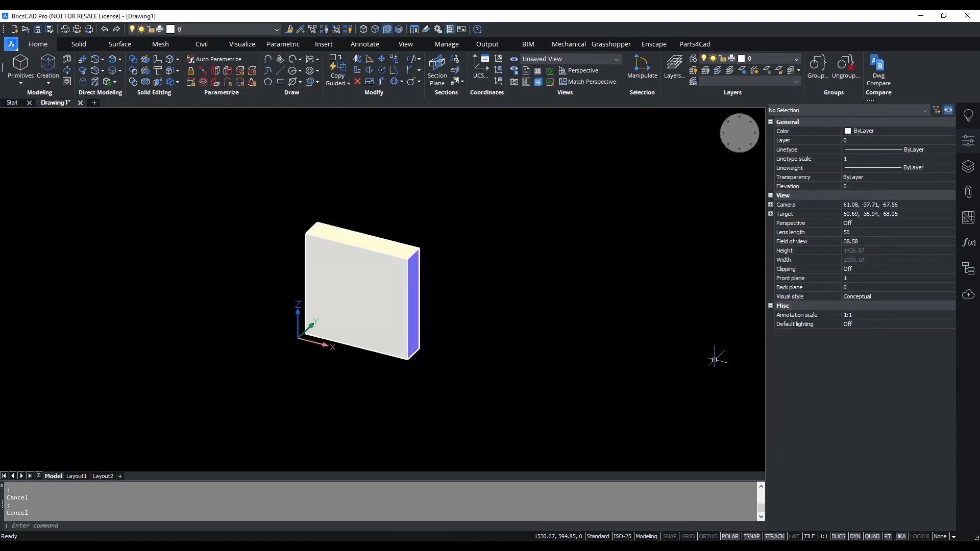
click(878, 298)
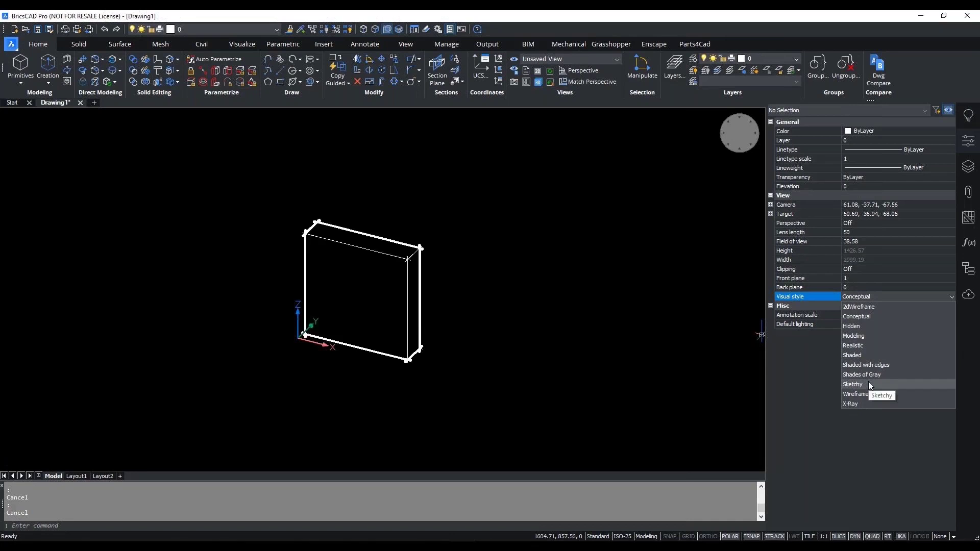
click(870, 337)
scroll(366, 334, up, 1)
drag(612, 259, 297, 381)
text(m)
key(Return)
click(282, 334)
key(Escape)
key(Escape)
key(Escape)
- Move the box by its lower front corner onto the coordinate origin
drag(514, 247, 328, 300)
text(m)
key(Return)
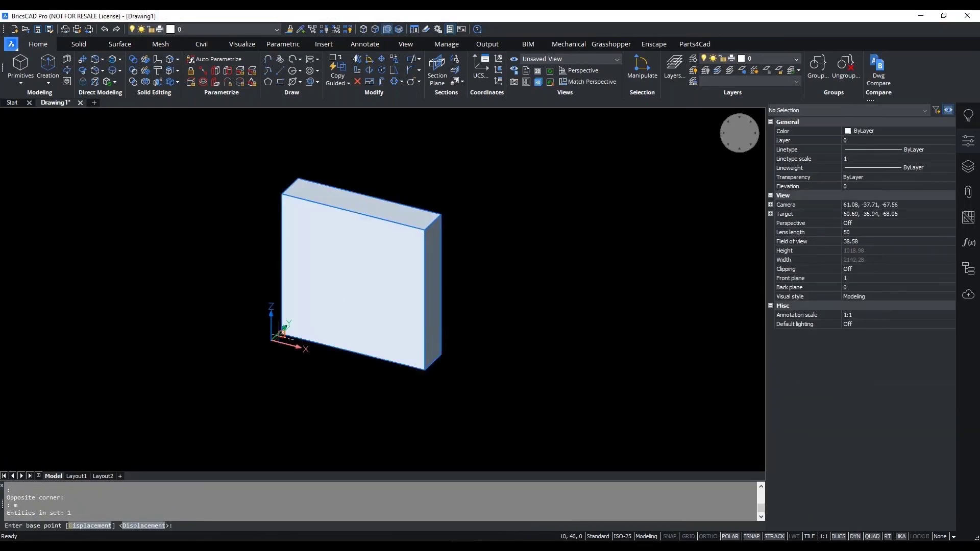
click(282, 332)
key(Escape)
key(Escape)
scroll(442, 396, up, 2)
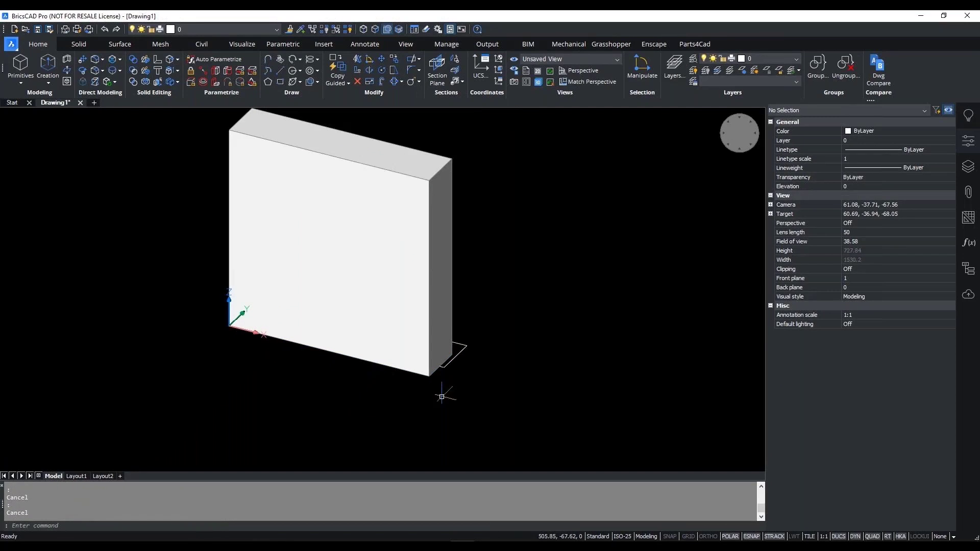
- Delete the leftover polyline rectangle at the foot of the box, picking it from the drawing structure
mouse_move(465, 347)
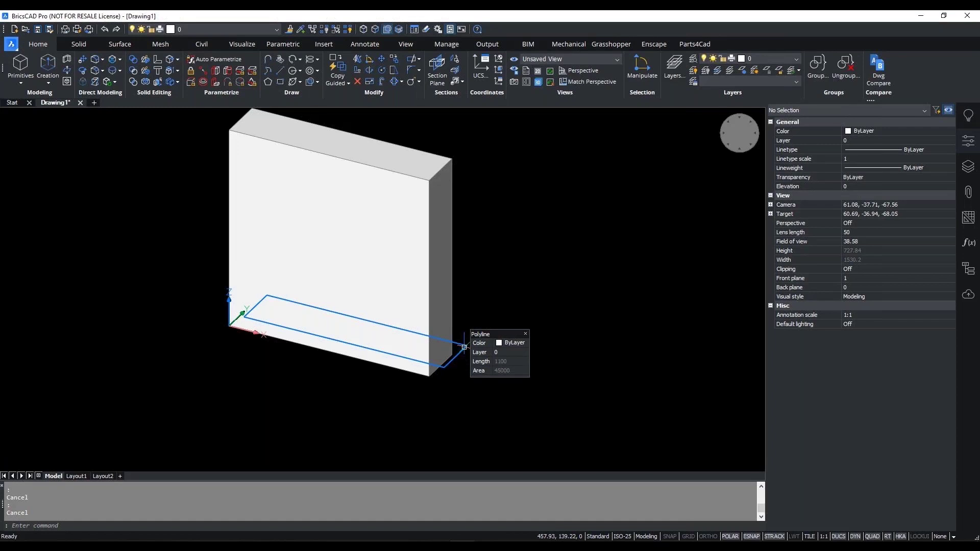
click(462, 347)
click(965, 276)
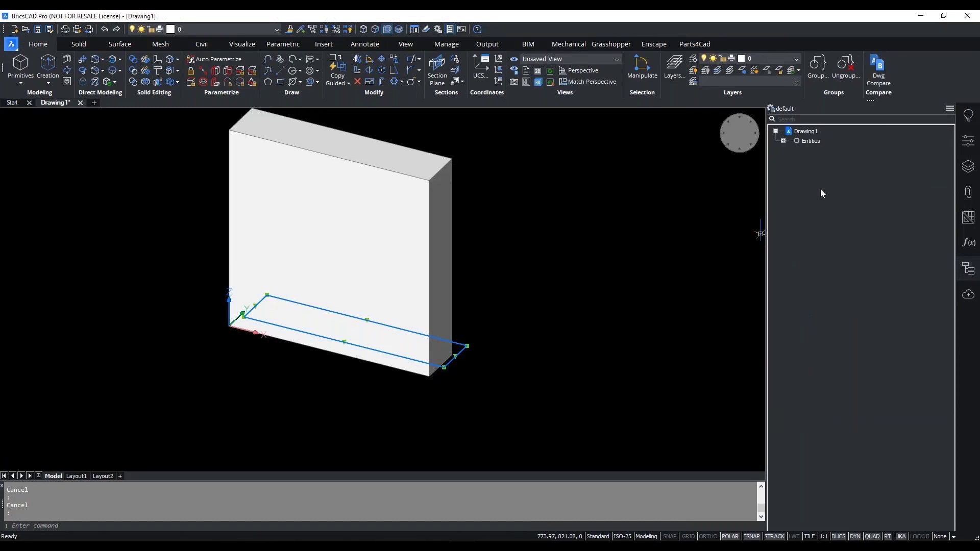
click(809, 140)
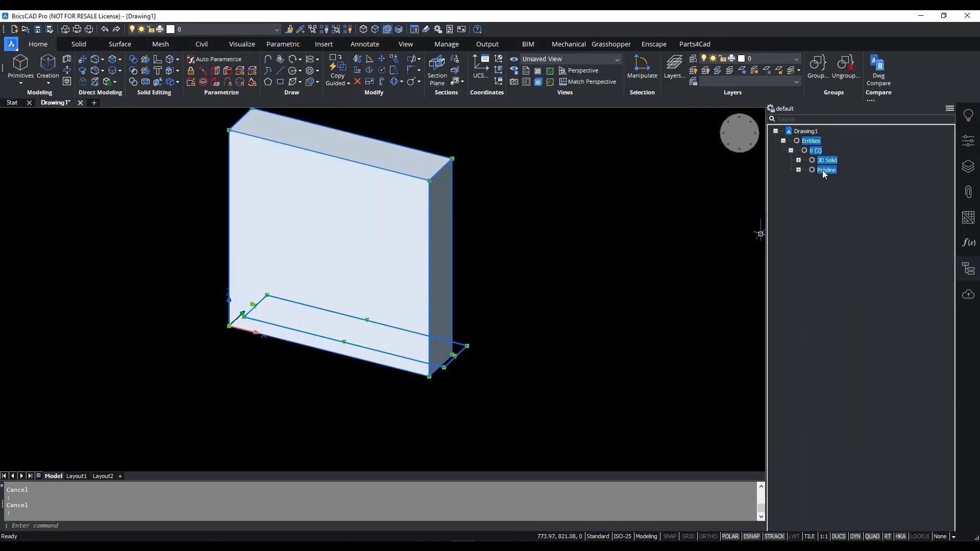
click(824, 170)
key(Delete)
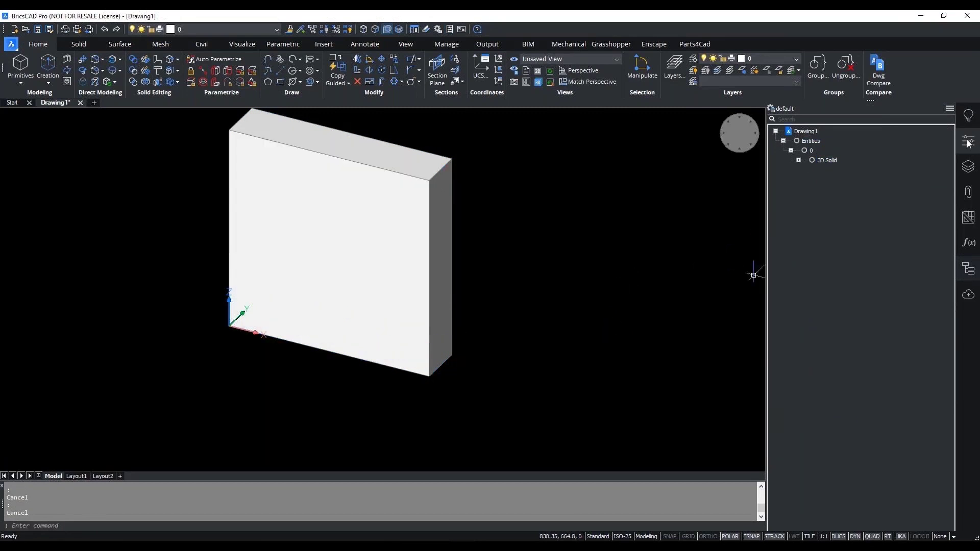
- Show the drawing properties again and set the selection mode to detect only solid edges
click(968, 142)
scroll(607, 362, down, 3)
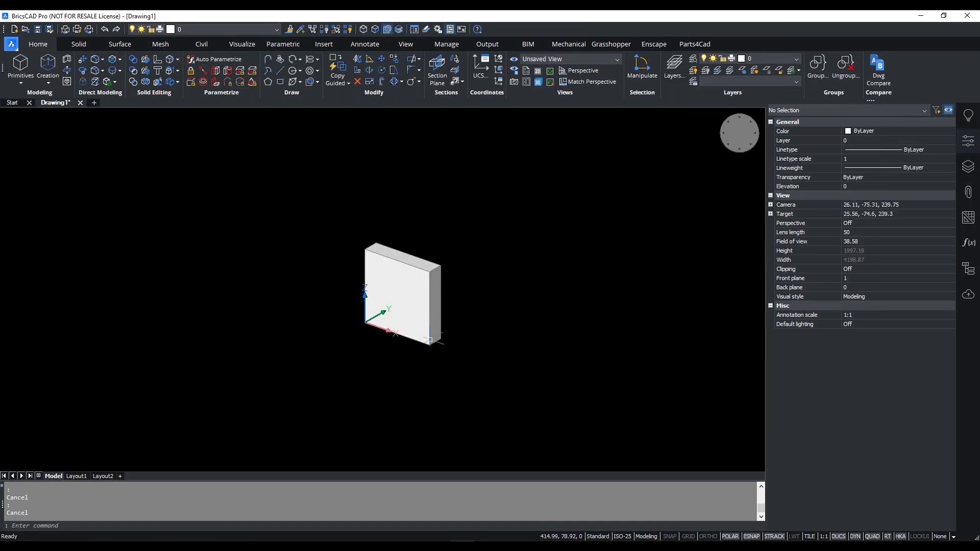
scroll(429, 339, up, 3)
click(387, 30)
click(374, 29)
click(363, 28)
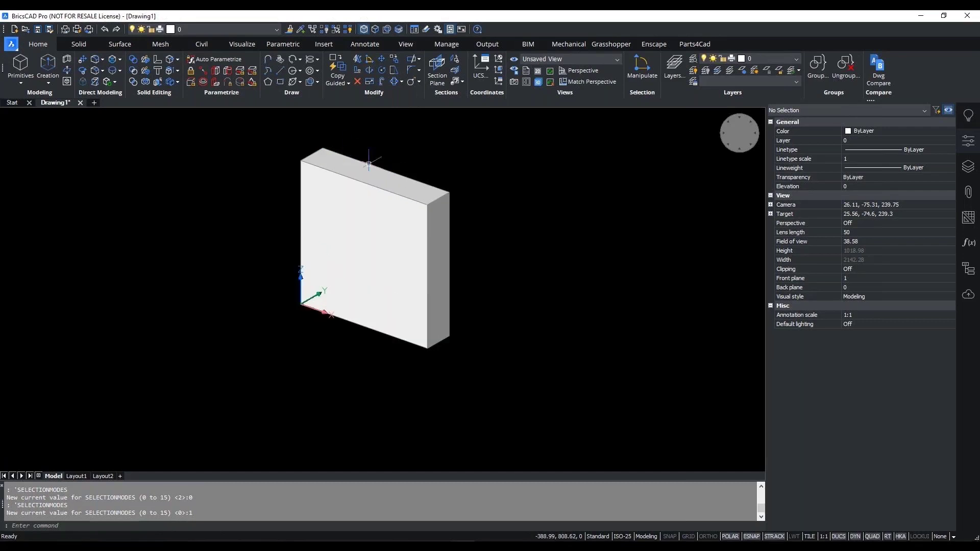
- Select all edges of the box and fillet them with a radius of 10
click(339, 251)
mouse_move(339, 251)
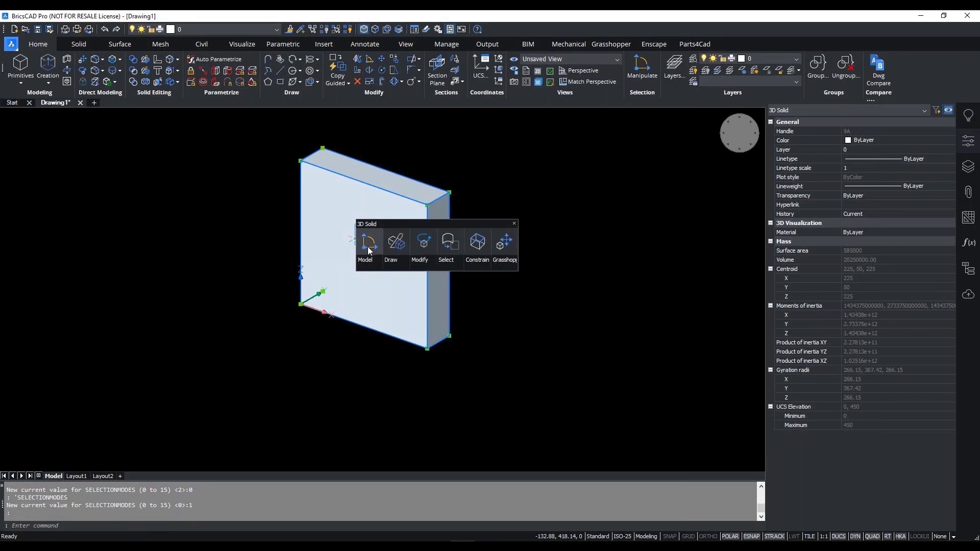
click(374, 285)
scroll(466, 389, up, 3)
mouse_move(466, 376)
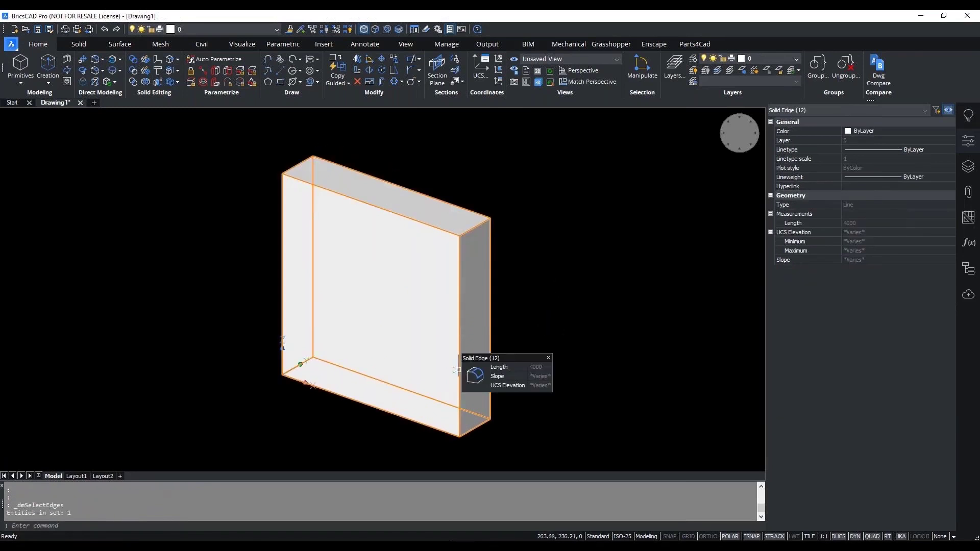
mouse_move(527, 399)
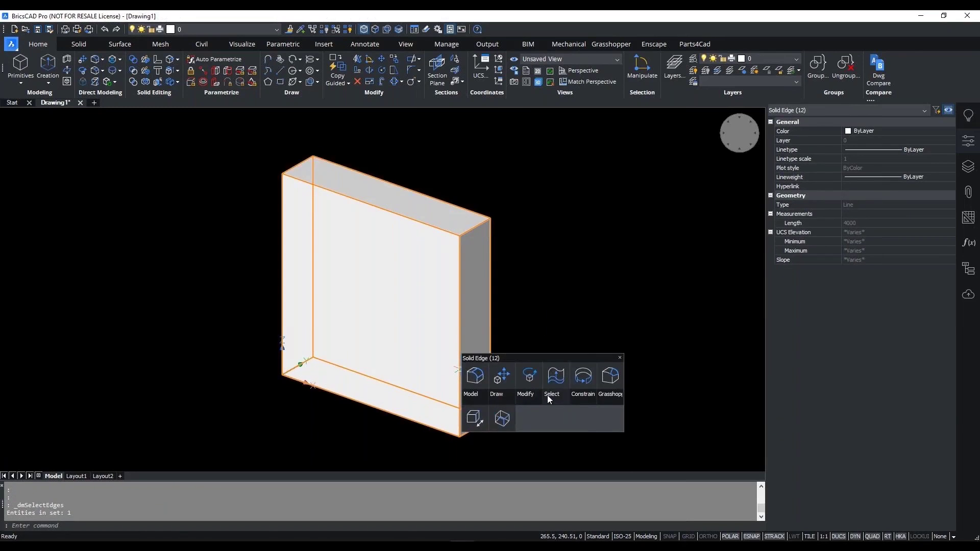
mouse_move(466, 397)
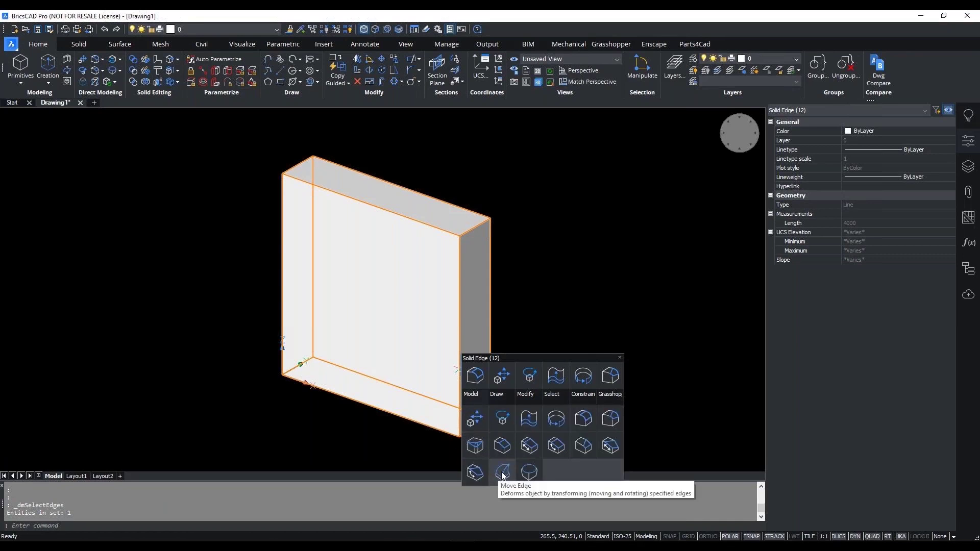
click(581, 418)
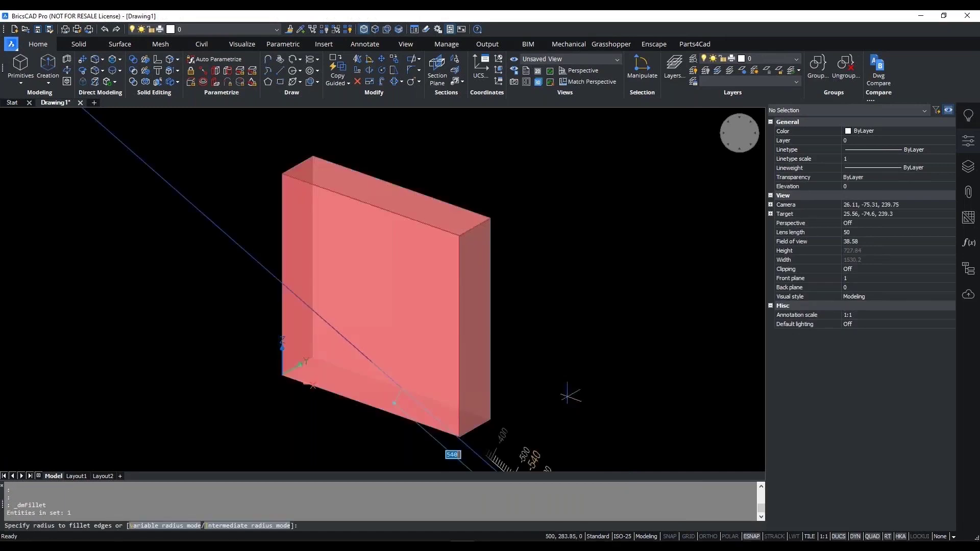
text(20)
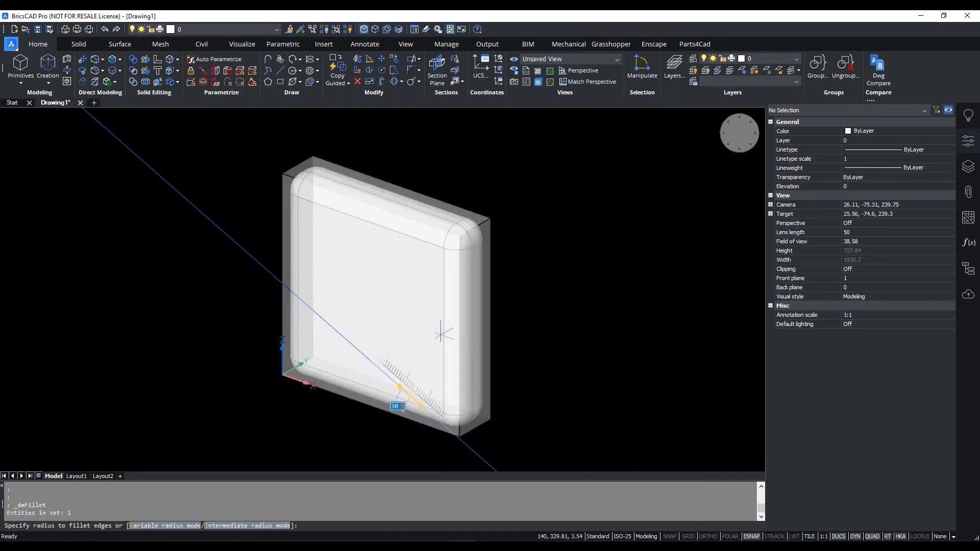
key(Return)
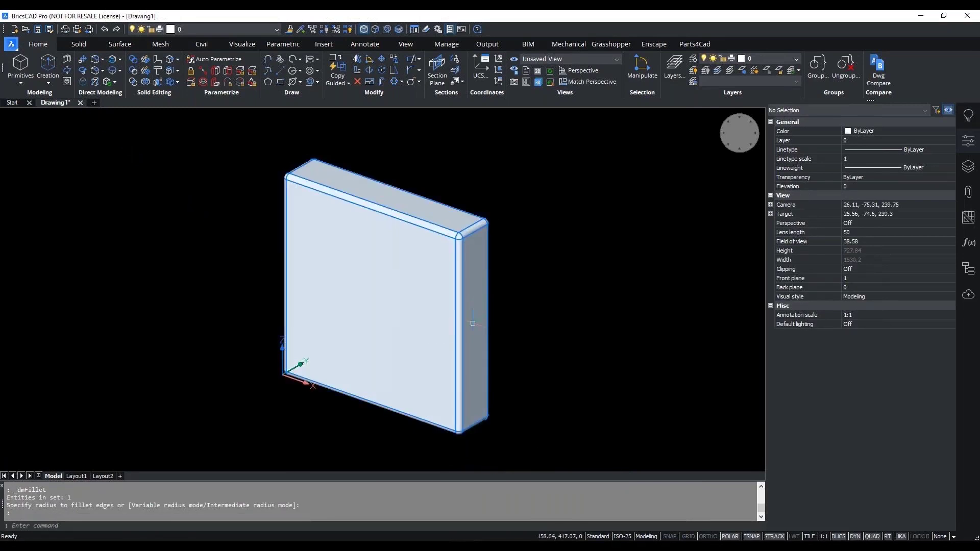
key(Escape)
key(Escape)
scroll(472, 323, down, 2)
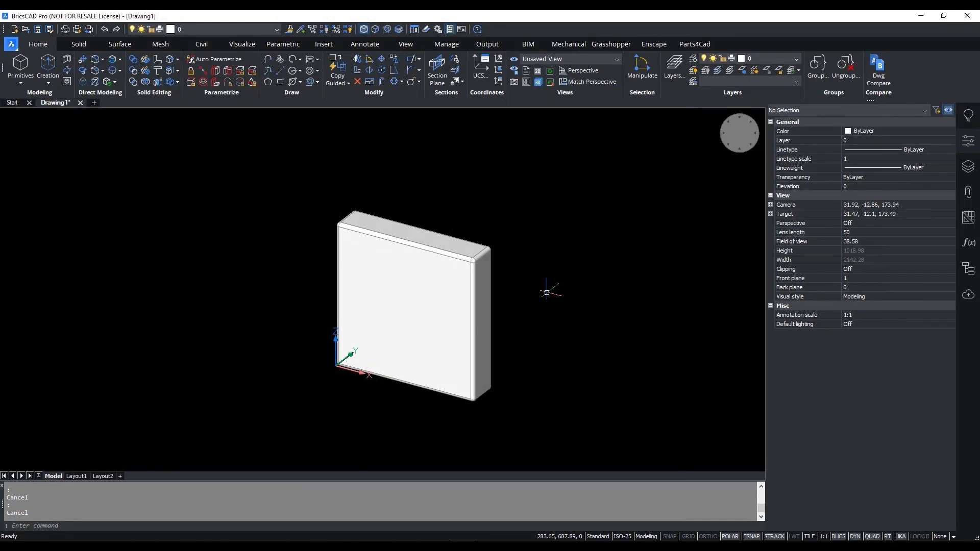
- Auto-parametrize the filleted box and display its generated parameters and constraints
click(459, 308)
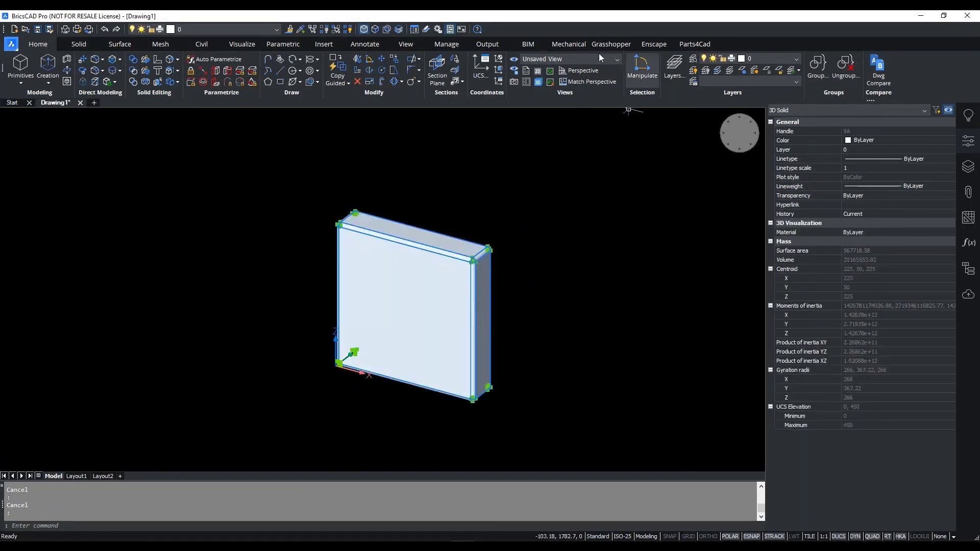
click(300, 47)
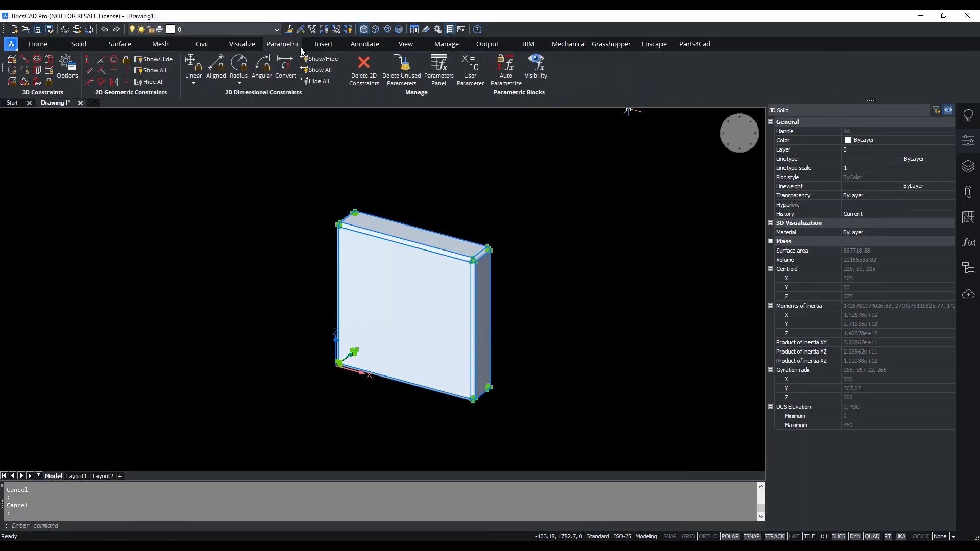
click(514, 80)
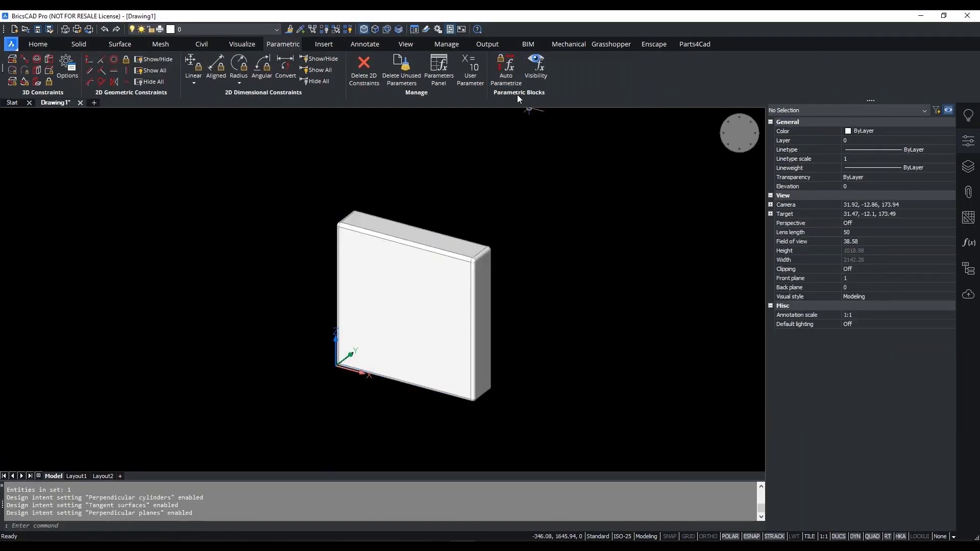
click(970, 243)
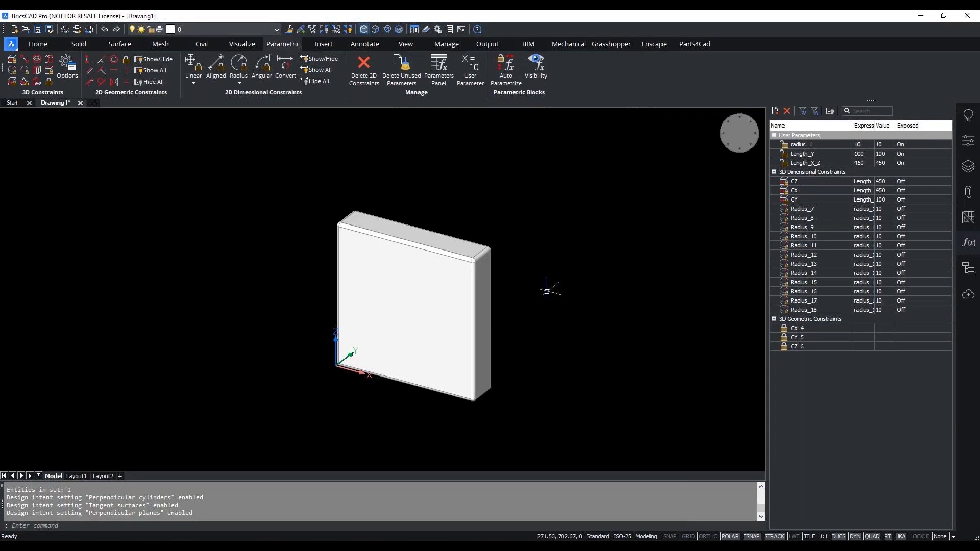
- Set the radius_1 parameter of the filleted box to 20
double_click(863, 145)
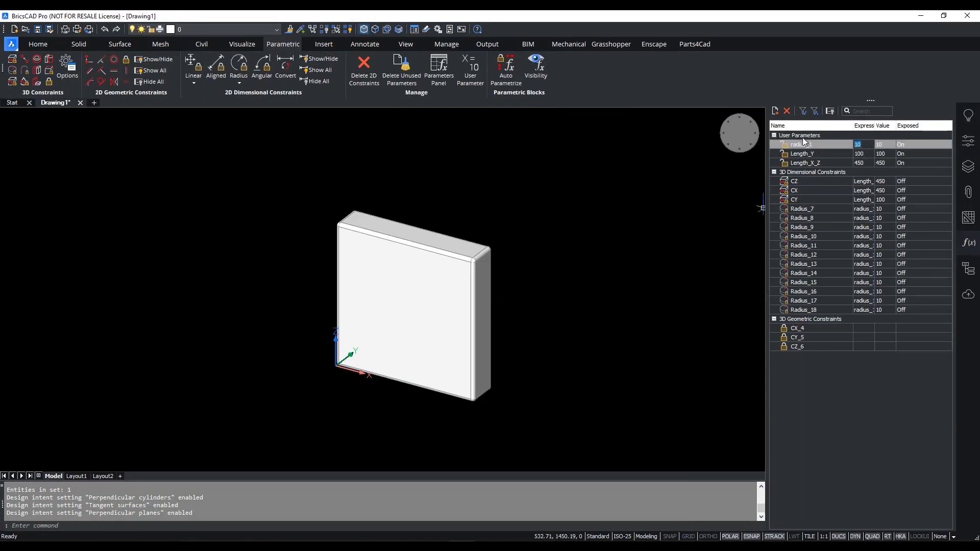
text(20)
key(Return)
scroll(531, 306, up, 3)
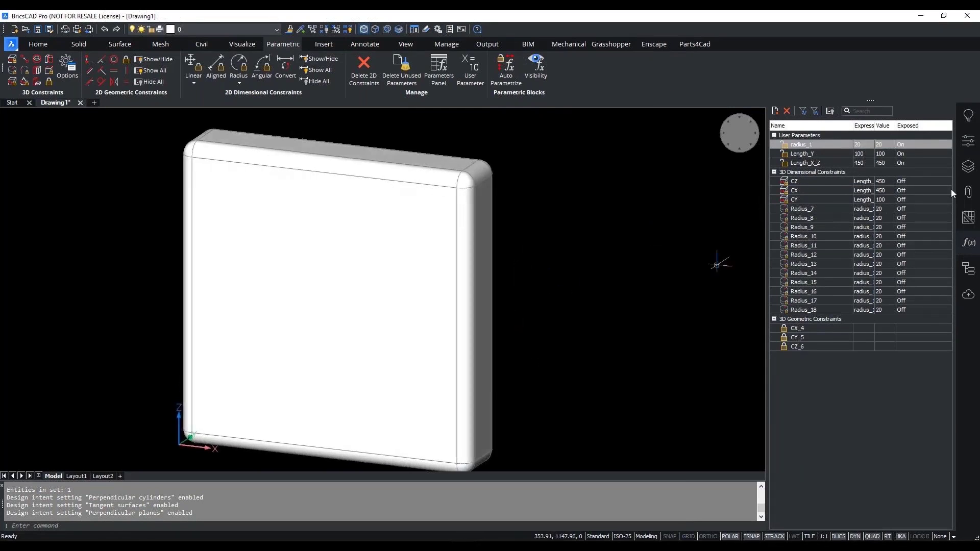
- Set the Length_X_Z parameter to 600
double_click(860, 163)
text(600)
key(Return)
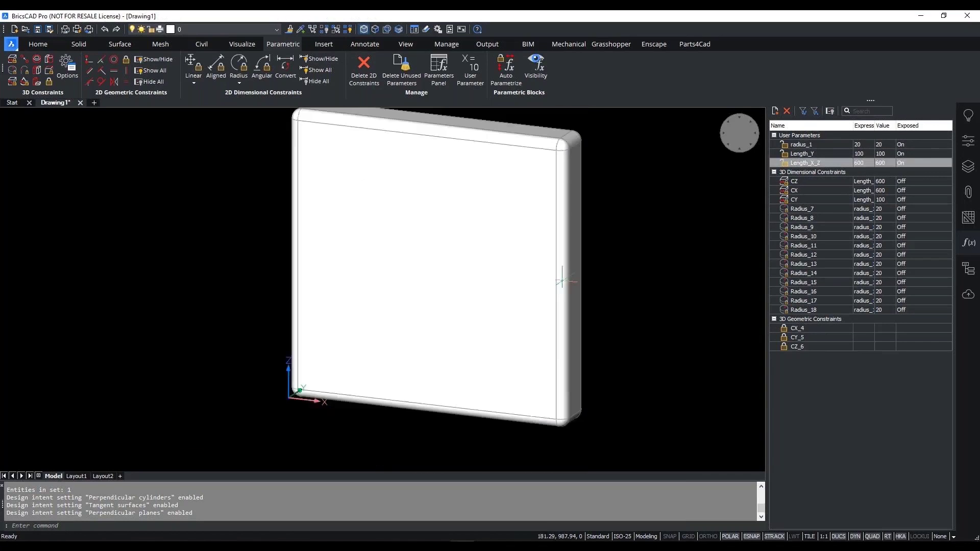
- Set the Length_Y parameter to 150 and the Length_X_Z parameter to 450
shift+middle_drag(651, 243, 556, 255)
middle_drag(667, 227, 595, 307)
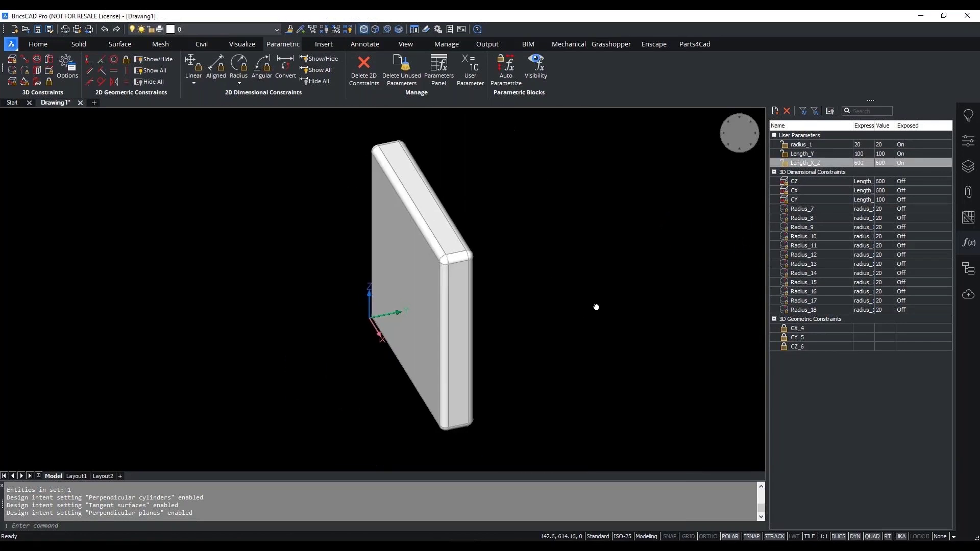
double_click(869, 153)
text(150)
key(Return)
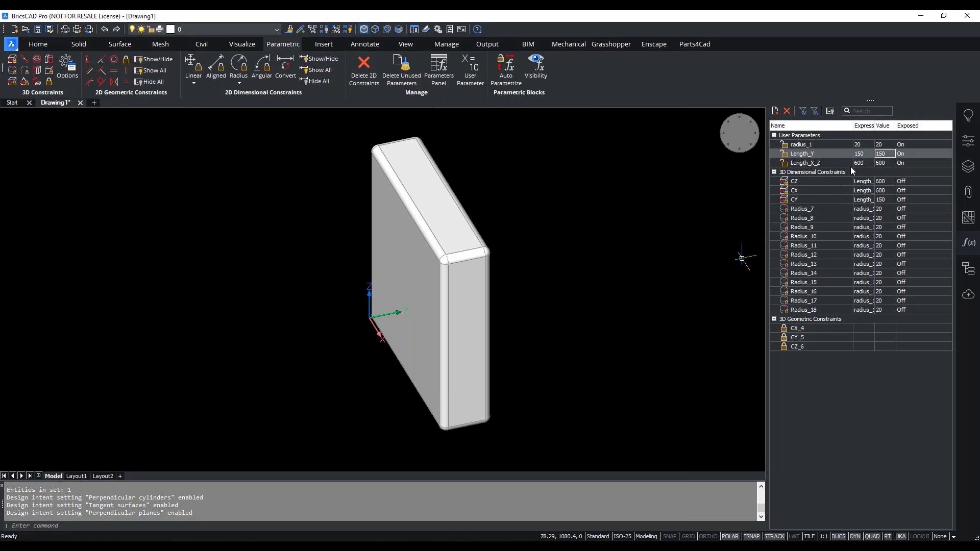
double_click(865, 164)
text(450)
key(Return)
- Copy the box along the Y axis with the manipulator so the outer faces of both boxes span 1800
shift+middle_drag(498, 324, 533, 324)
scroll(533, 323, down, 2)
click(395, 325)
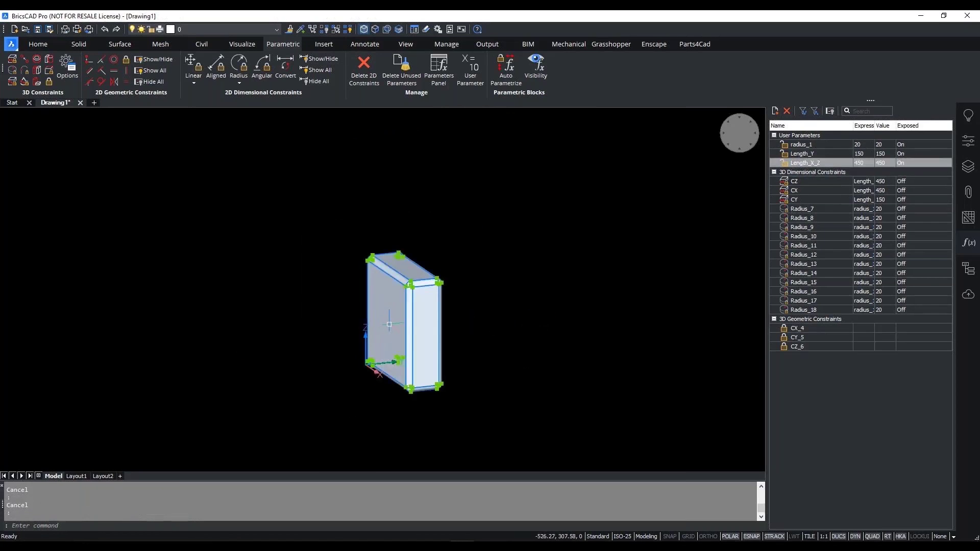
right_click(393, 323)
click(413, 373)
shift+middle_drag(552, 270, 537, 327)
click(340, 310)
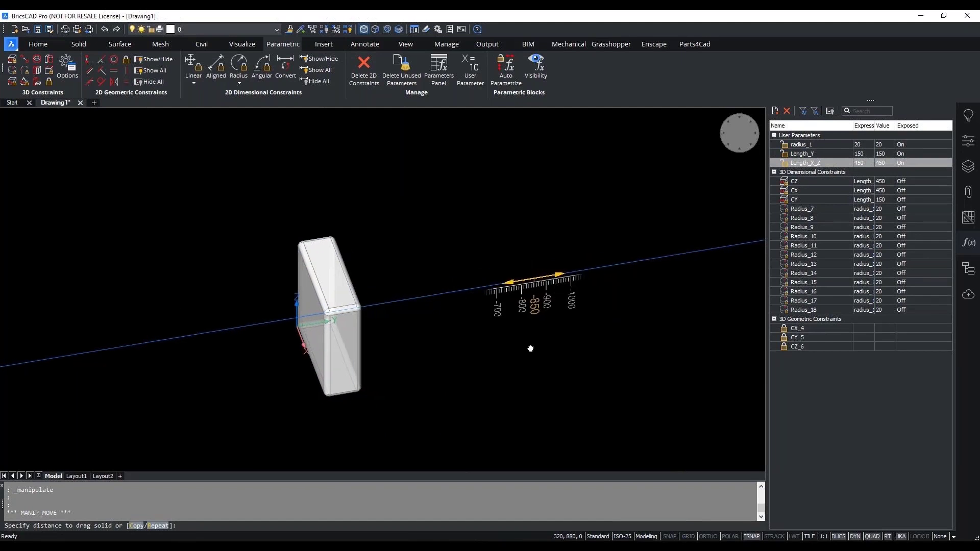
text(c)
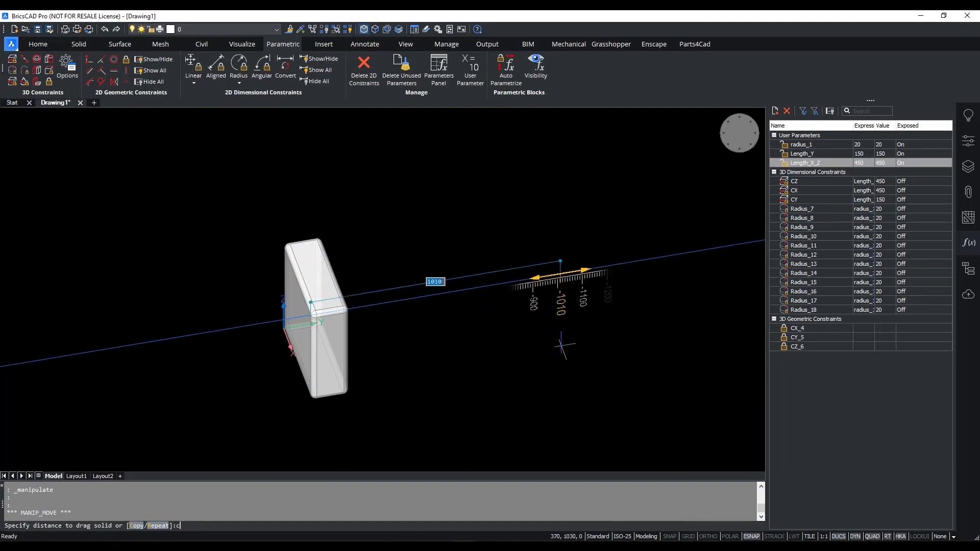
key(Return)
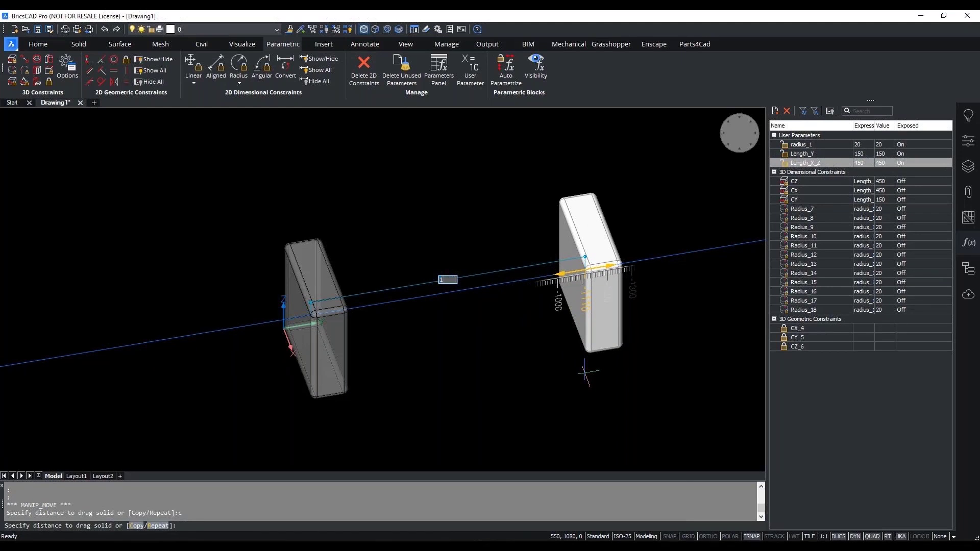
key(Return)
key(Escape)
key(Escape)
key(Escape)
- Enable solid face detection and measure the distance between the outer faces of the two boxes
scroll(564, 370, down, 2)
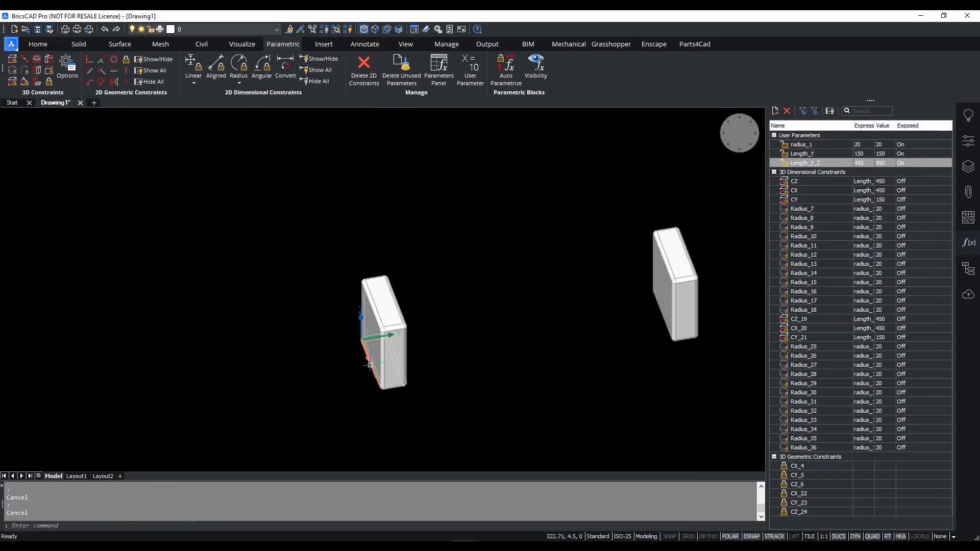
scroll(370, 365, up, 3)
click(376, 29)
click(575, 252)
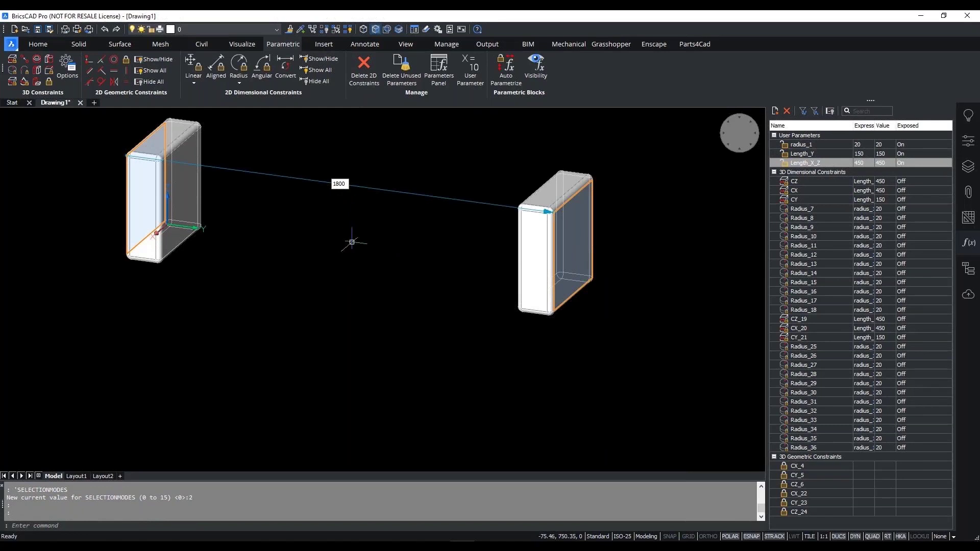
shift+middle_drag(352, 242, 387, 296)
key(Escape)
key(Escape)
- Set the radius_1 parameter shared by both boxes to 10
shift+middle_drag(558, 335, 475, 375)
double_click(860, 145)
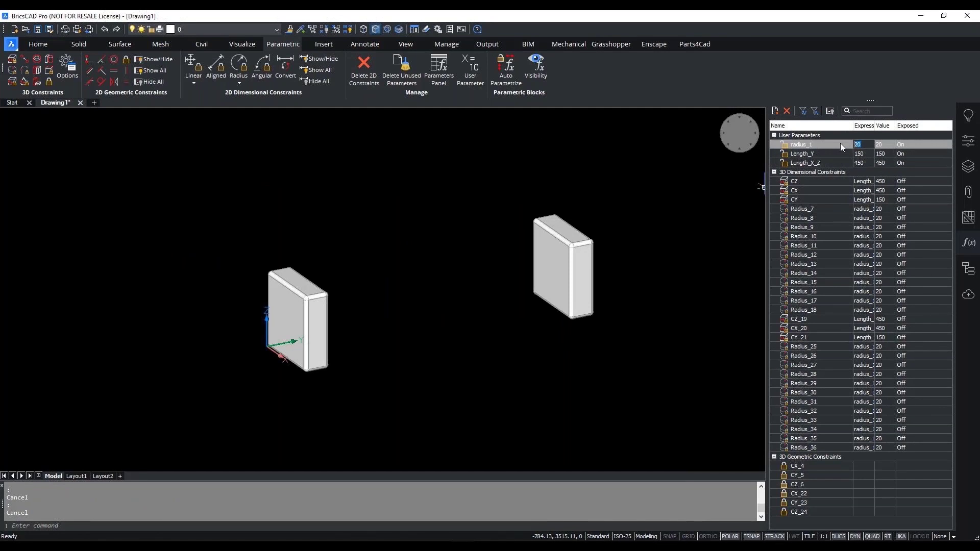
text(10)
key(Return)
scroll(612, 264, up, 5)
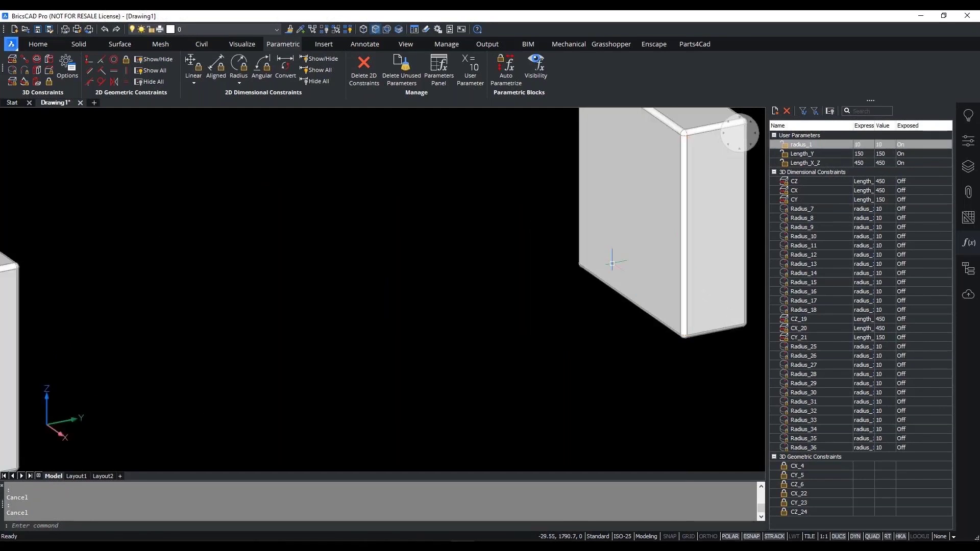
- Set the radius_1 parameter back to 20 and hide the parameter list
scroll(583, 295, down, 4)
double_click(865, 145)
text(20)
key(Return)
shift+middle_drag(459, 352, 398, 359)
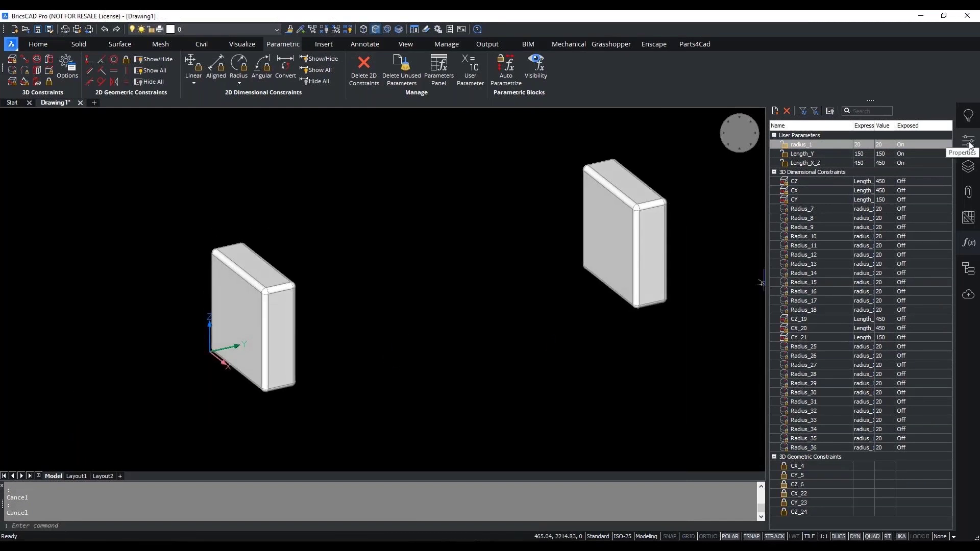
click(969, 244)
- Start a seat plank as a box with a 140 by 30 base at the top outer corner of the first leg
scroll(612, 351, down, 2)
shift+middle_drag(584, 361, 482, 332)
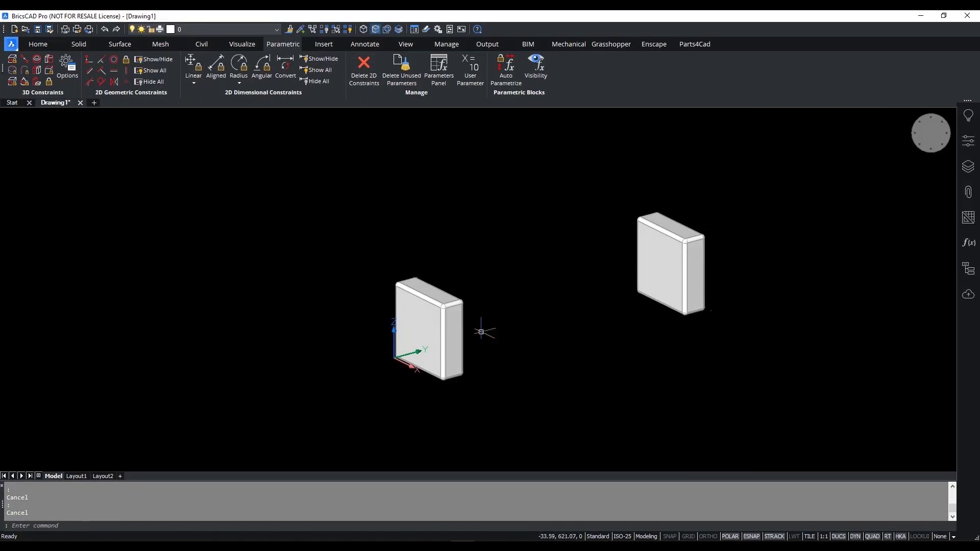
click(37, 44)
click(28, 66)
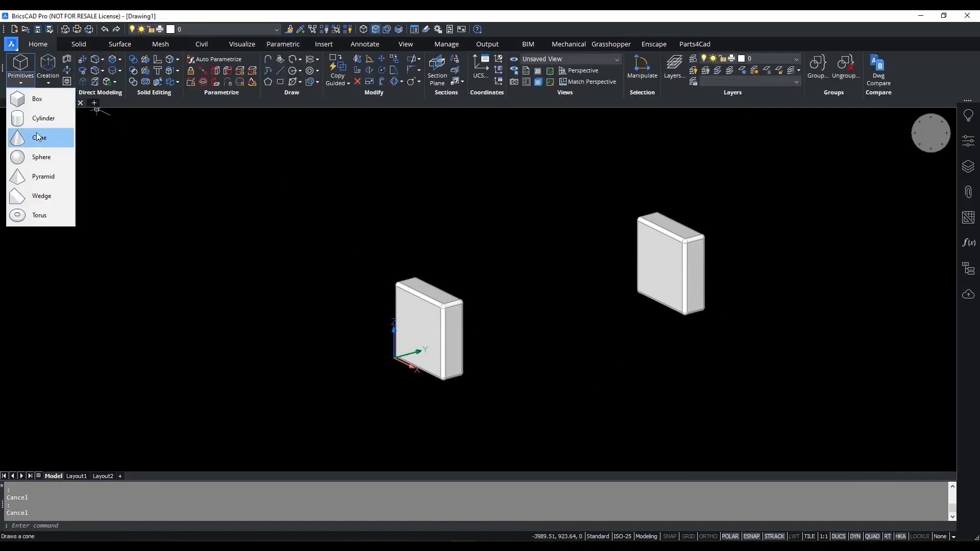
click(37, 99)
scroll(417, 316, up, 3)
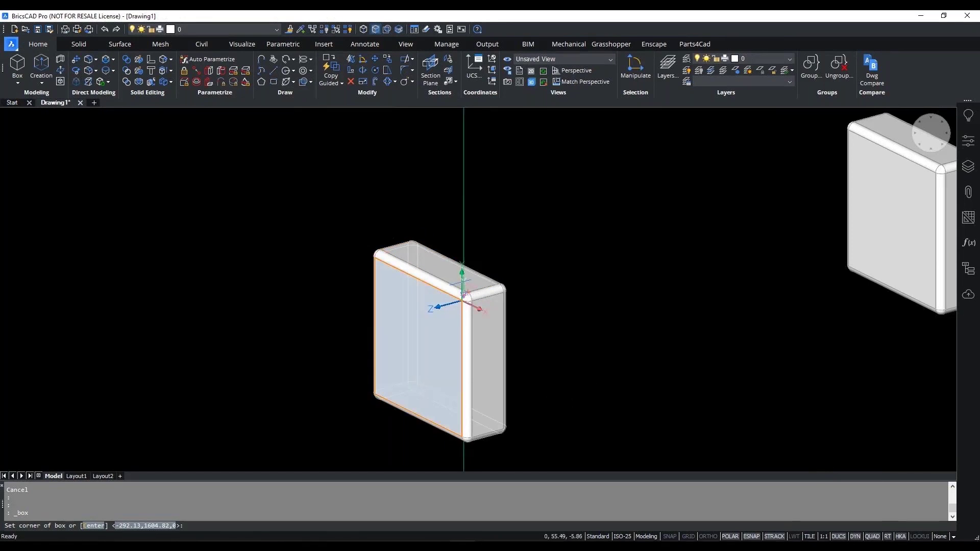
scroll(465, 299, up, 3)
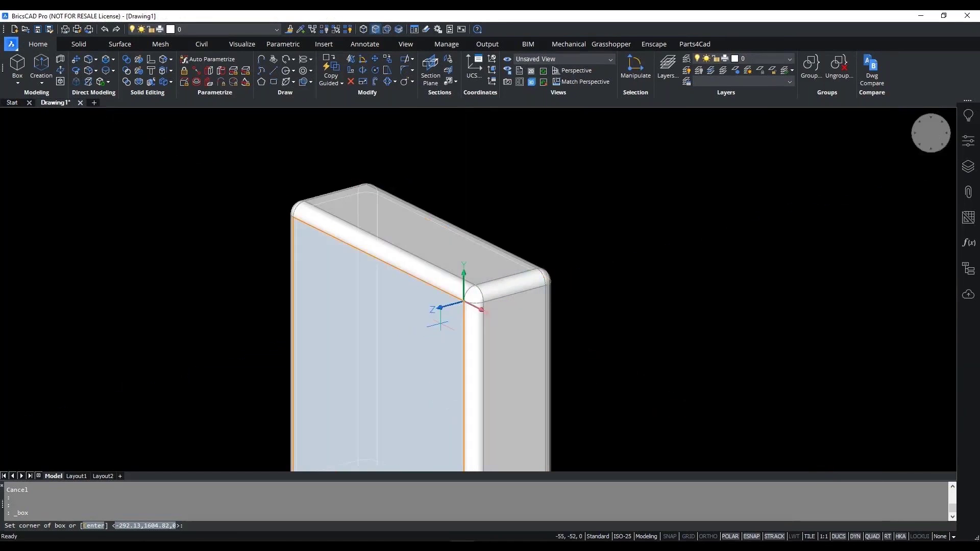
shift+middle_drag(467, 286, 557, 283)
click(469, 288)
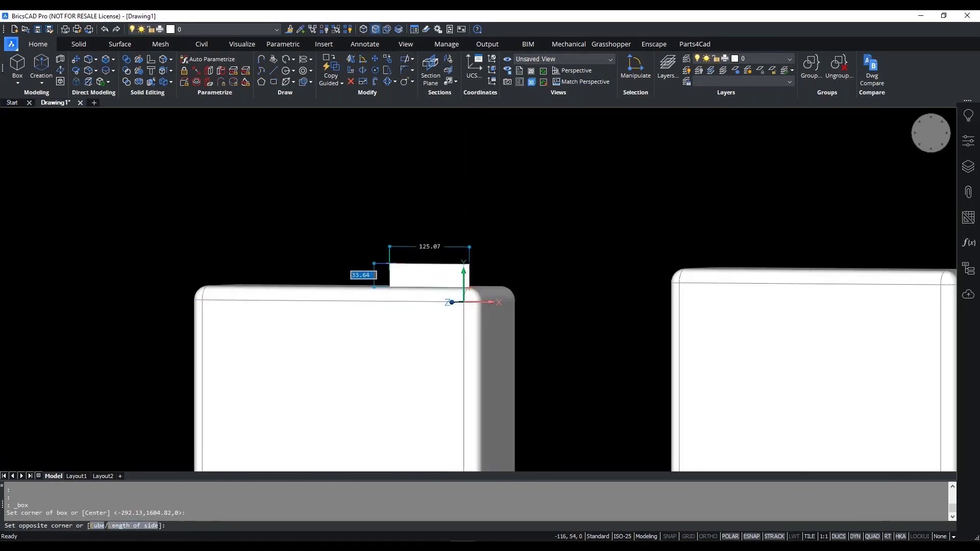
text(30)
key(Tab)
text(1)
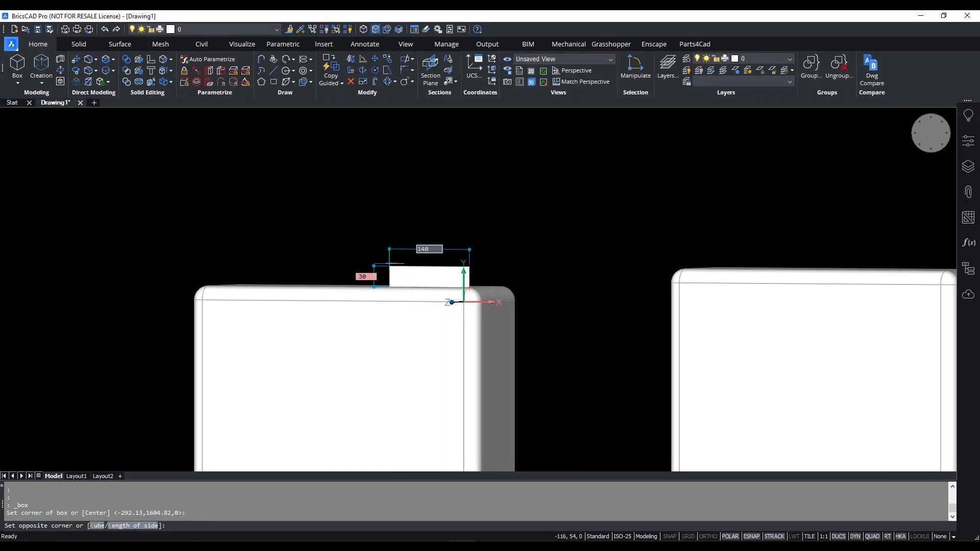
key(Return)
- Extend the plank along both legs to the far leg's outer face, for a length of about 1780
scroll(549, 312, down, 3)
shift+middle_drag(669, 280, 473, 312)
middle_drag(600, 335, 439, 368)
shift+middle_drag(485, 359, 426, 346)
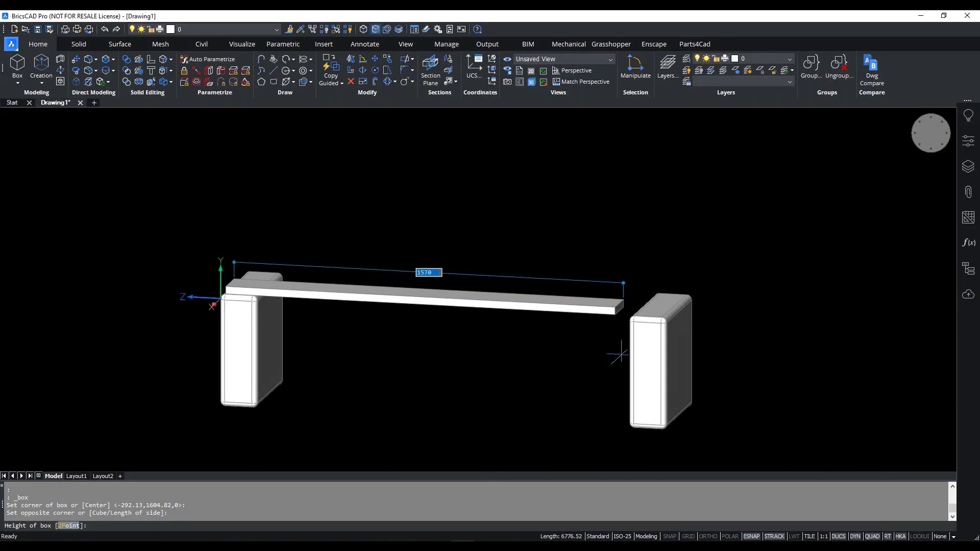
click(673, 325)
scroll(680, 306, up, 7)
key(Escape)
key(Escape)
- Push/pull the plank's end face at the first leg until it is flush with the leg's outer face
shift+middle_drag(676, 352, 715, 343)
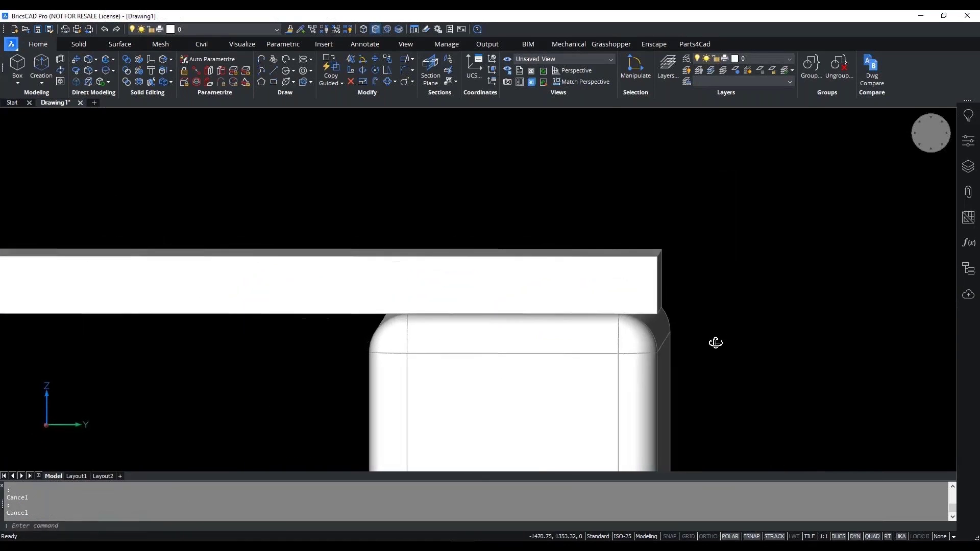
scroll(738, 335, down, 8)
shift+middle_drag(589, 353, 632, 382)
scroll(541, 342, up, 7)
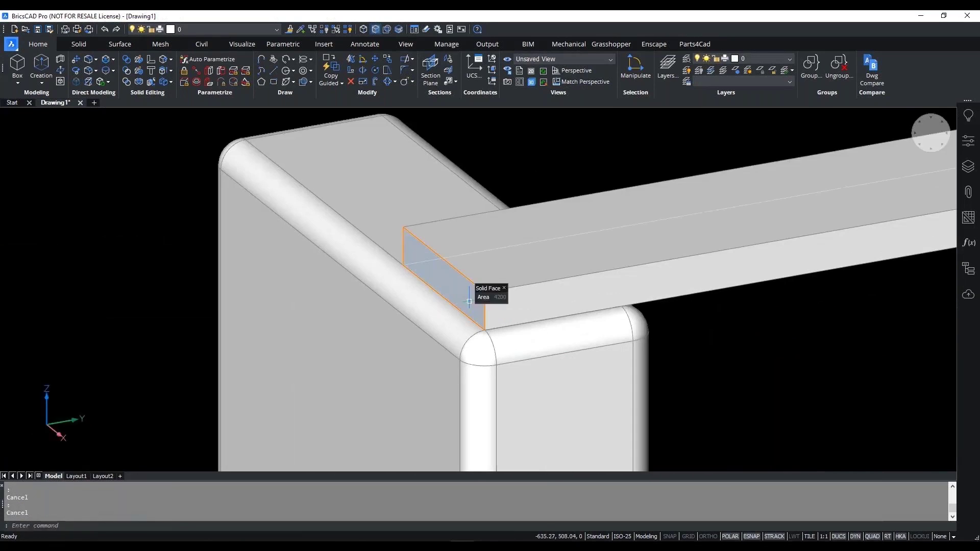
click(571, 311)
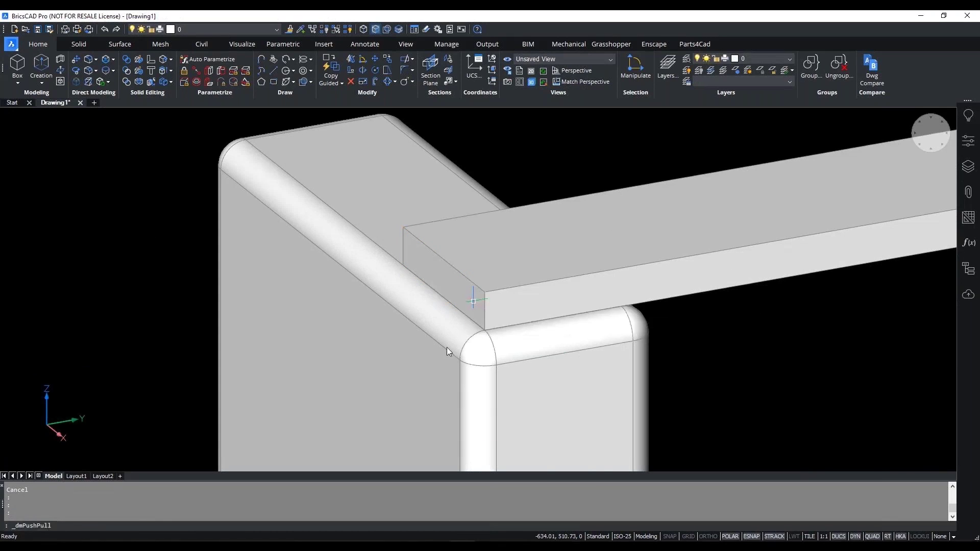
scroll(408, 332, down, 5)
key(Escape)
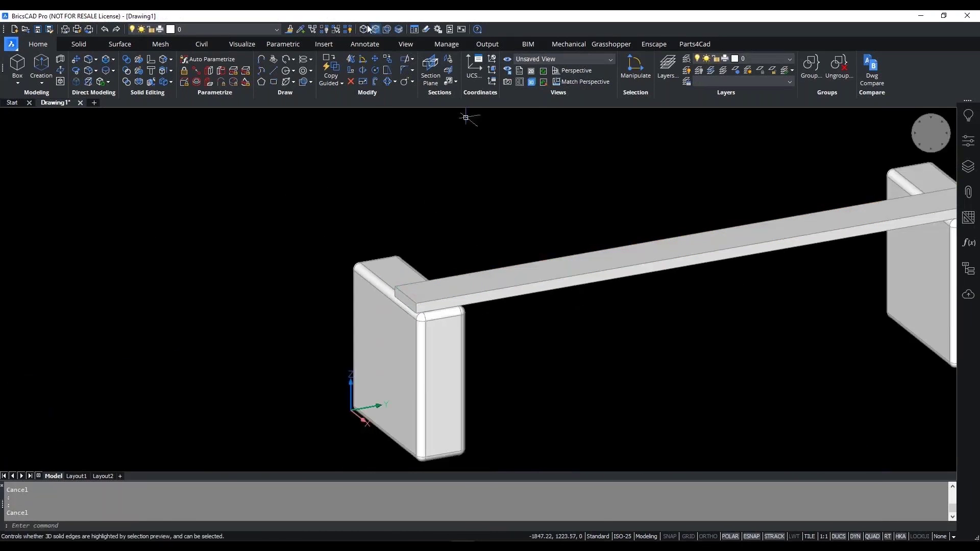
- Turn off solid face detection and move the plank sideways, flush with the side of the legs
click(364, 29)
click(375, 29)
click(617, 268)
middle_drag(684, 304, 547, 329)
click(548, 283)
click(552, 261)
click(577, 280)
click(601, 302)
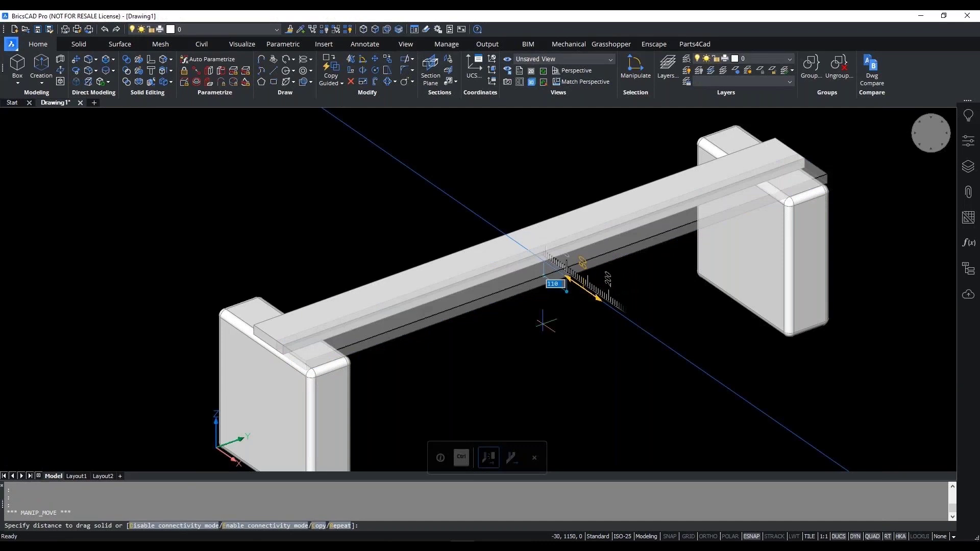
key(Escape)
- Repeat-copy the plank across the legs with the manipulator to make three parallel planks with gaps of 15
shift+middle_drag(400, 390, 500, 357)
scroll(485, 300, up, 4)
shift+middle_drag(485, 300, 620, 368)
scroll(503, 319, down, 4)
middle_drag(558, 406, 449, 332)
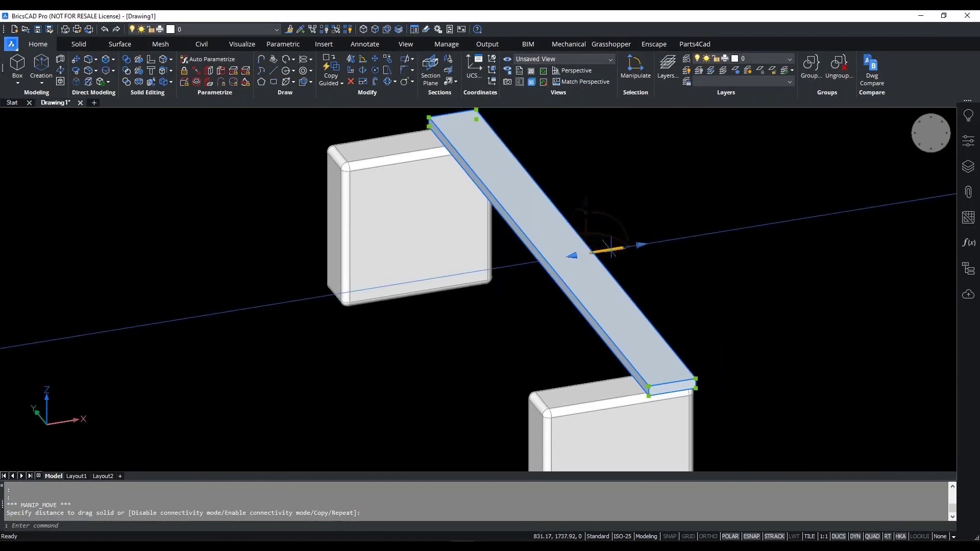
drag(609, 248, 535, 266)
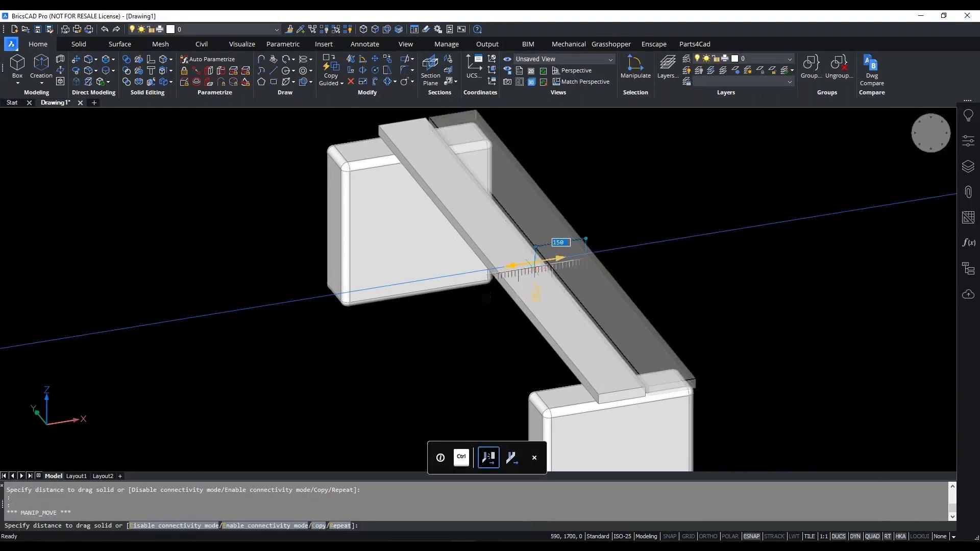
text(r)
key(Return)
text(15)
key(Return)
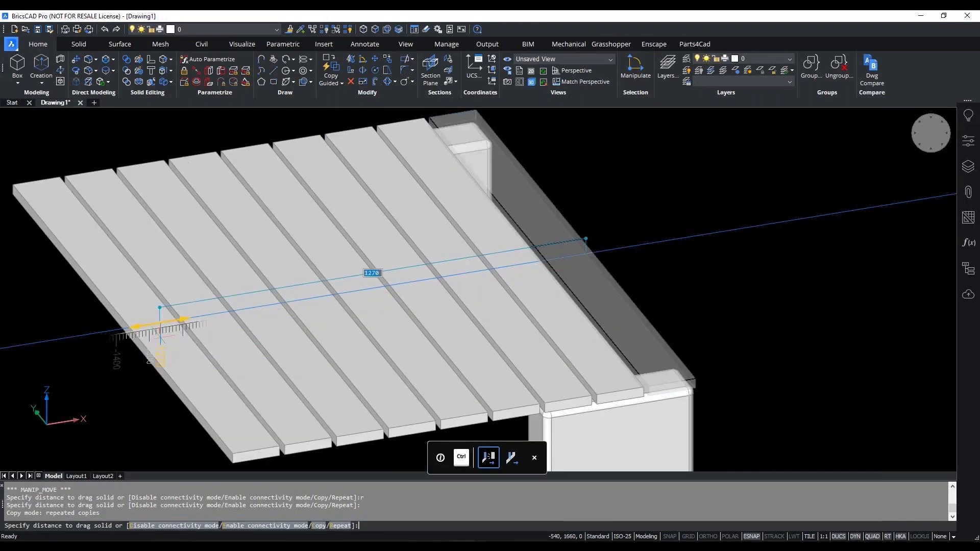
click(433, 414)
key(Escape)
key(Escape)
- Show the parameter list and delete all existing parameters and constraints
scroll(422, 398, down, 2)
shift+middle_drag(743, 360, 689, 339)
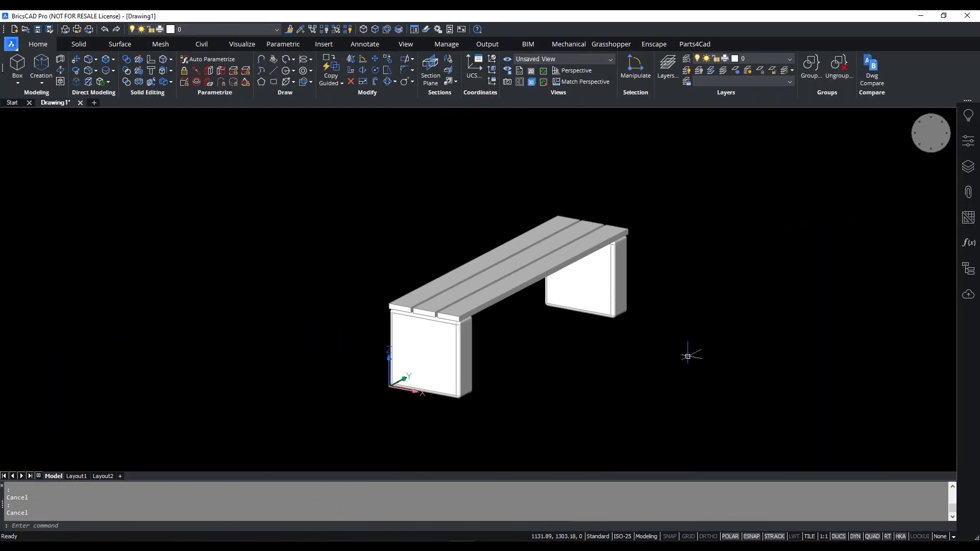
click(967, 243)
key(Escape)
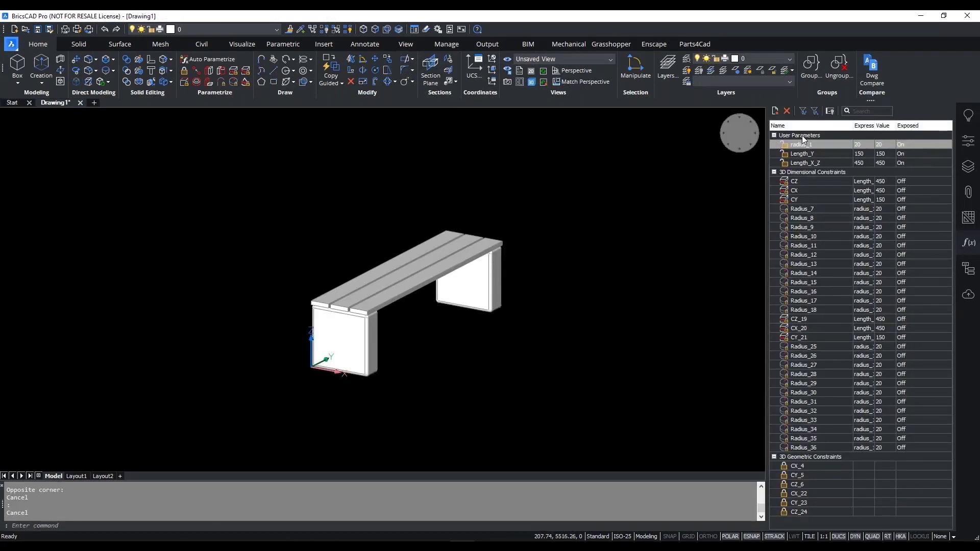
click(800, 143)
shift+click(818, 510)
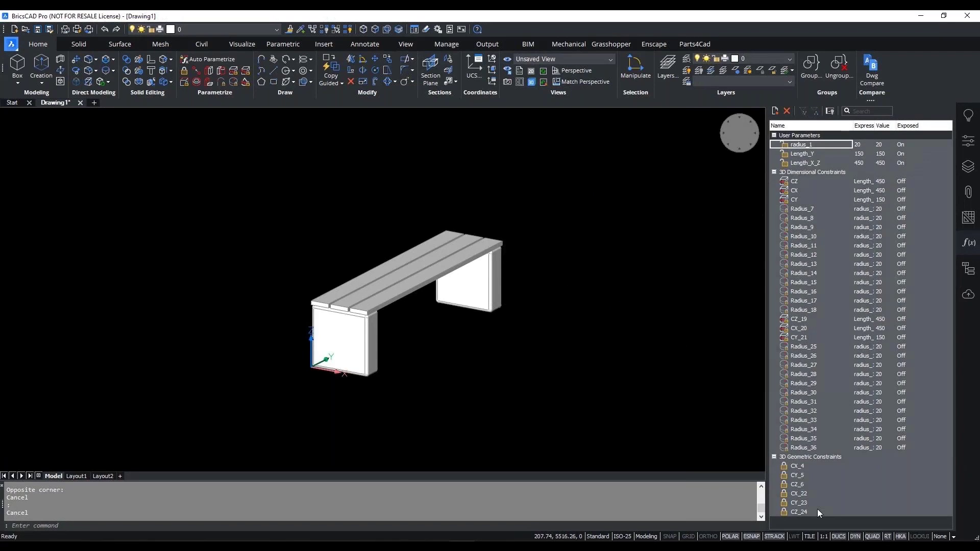
click(786, 110)
- Auto-parametrize the whole bench and inspect the Fix constraint on the first leg's face
drag(612, 176, 263, 443)
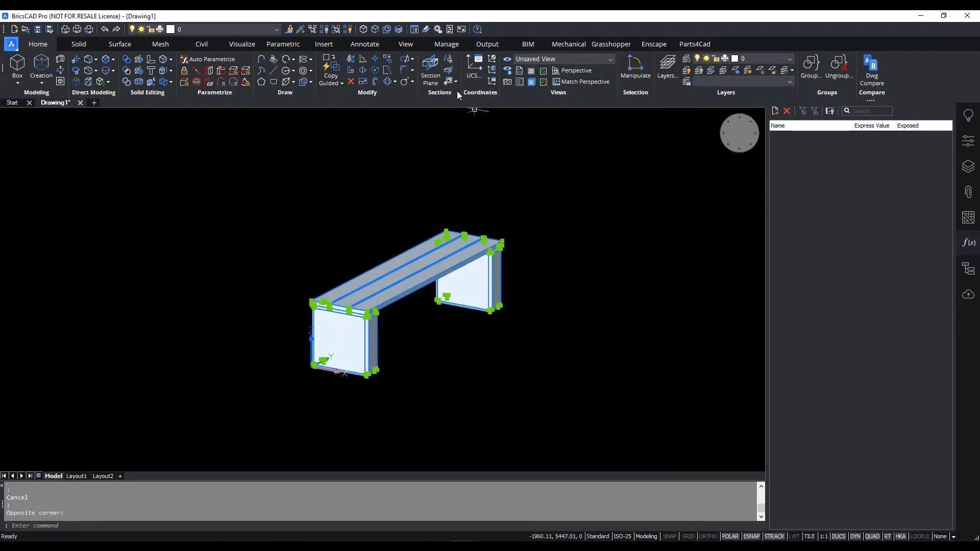
click(299, 43)
key(Escape)
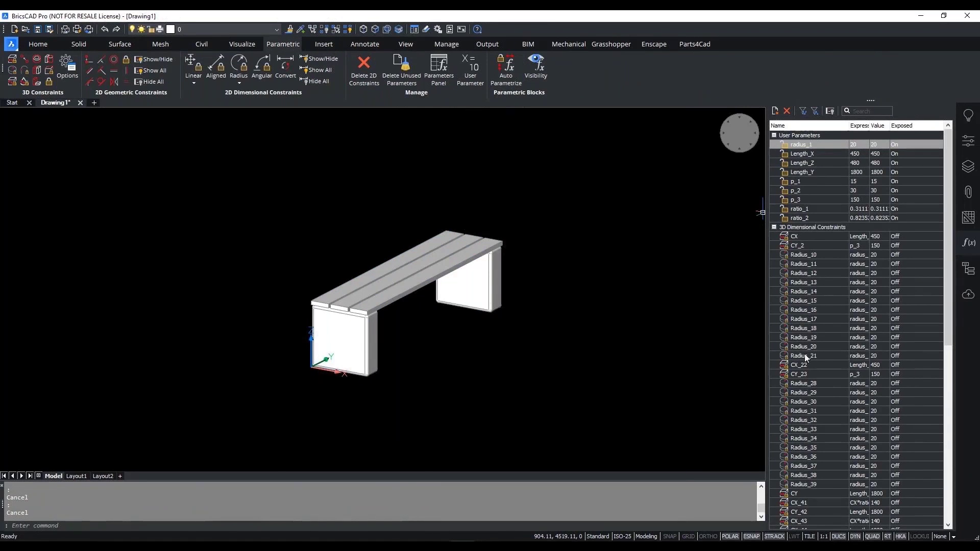
scroll(327, 314, up, 5)
mouse_move(258, 368)
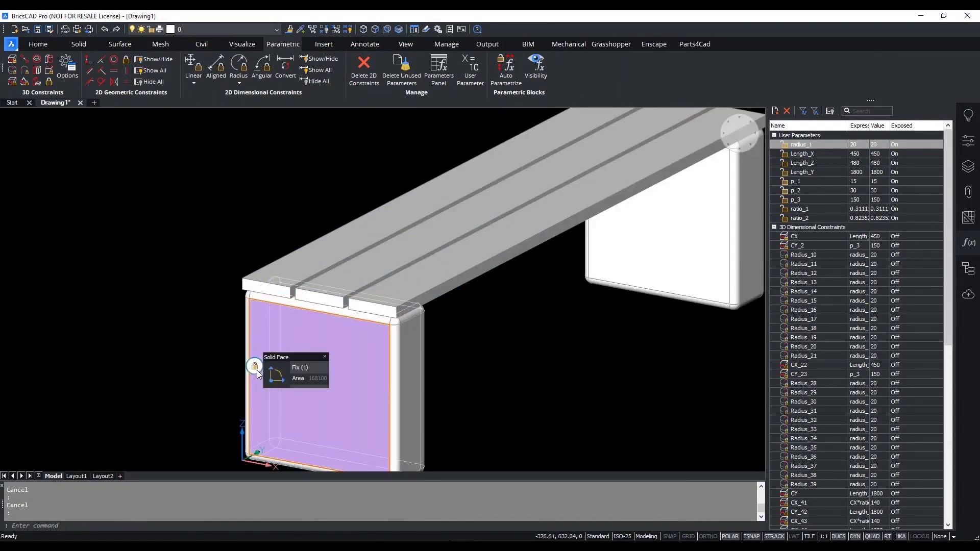
- Inspect the constraints attached to the outer face of the bench's first leg, including its distance constraints
click(301, 367)
scroll(262, 368, down, 3)
scroll(233, 364, up, 4)
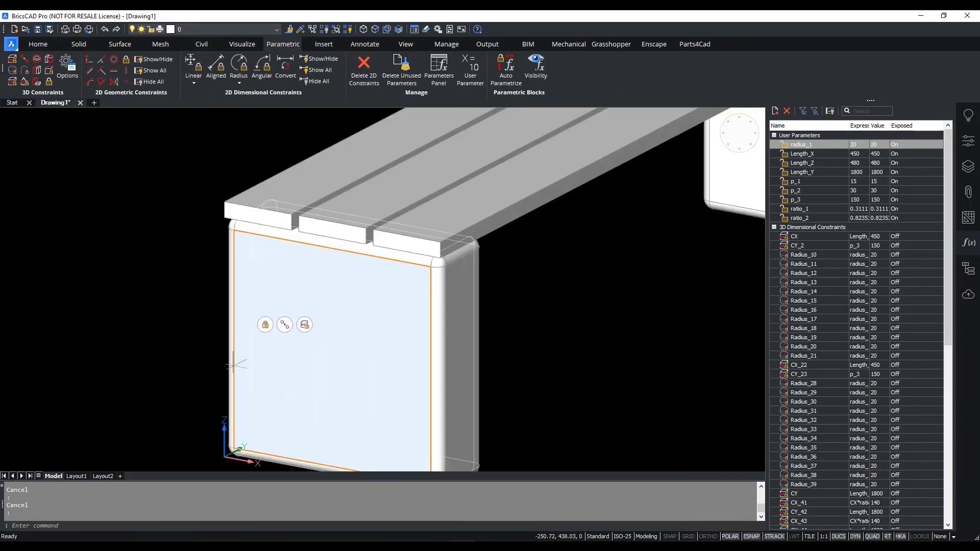
mouse_move(285, 329)
scroll(284, 329, down, 2)
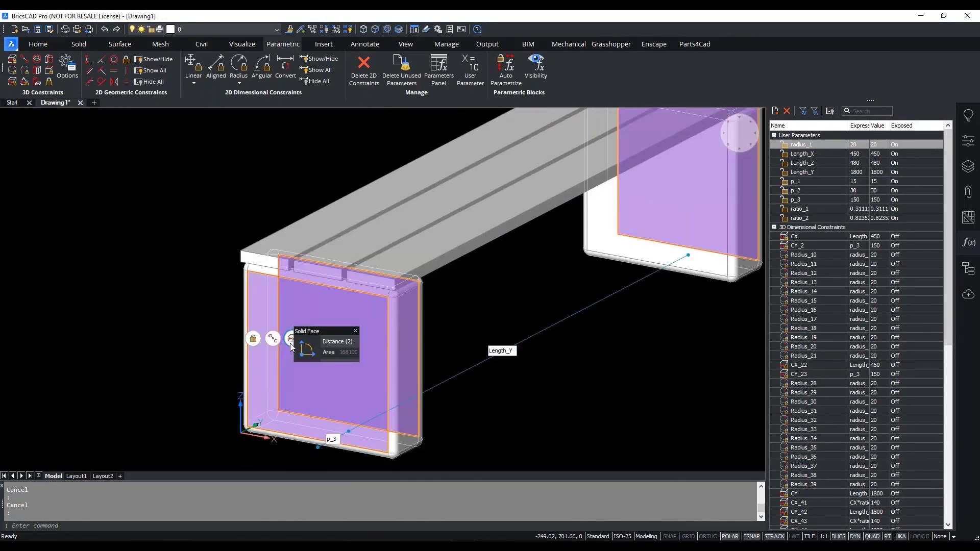
scroll(289, 343, down, 3)
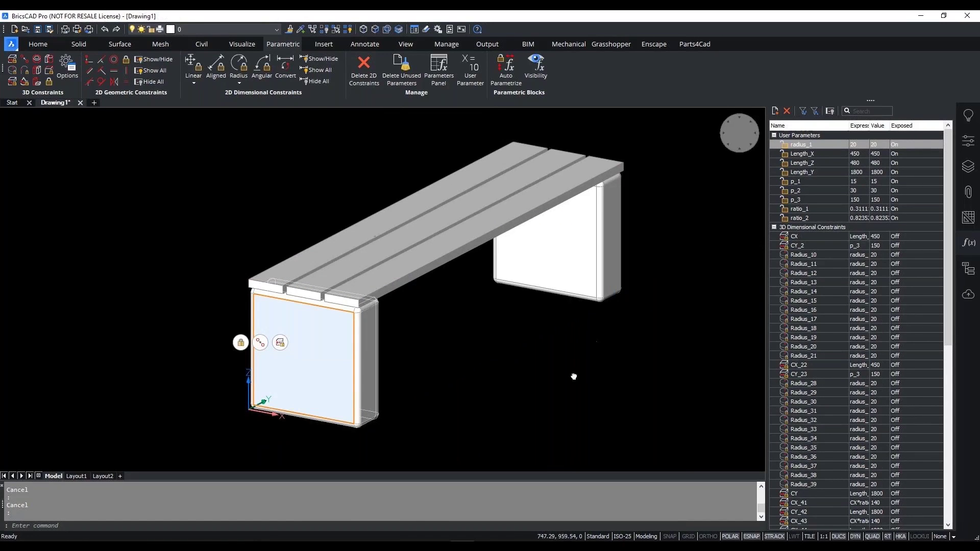
- Clear the face highlight and set the Length_Y parameter to 2000 to lengthen the bench
middle_drag(574, 376, 537, 398)
key(Escape)
click(861, 172)
text(2000)
key(Return)
shift+middle_drag(631, 311, 531, 368)
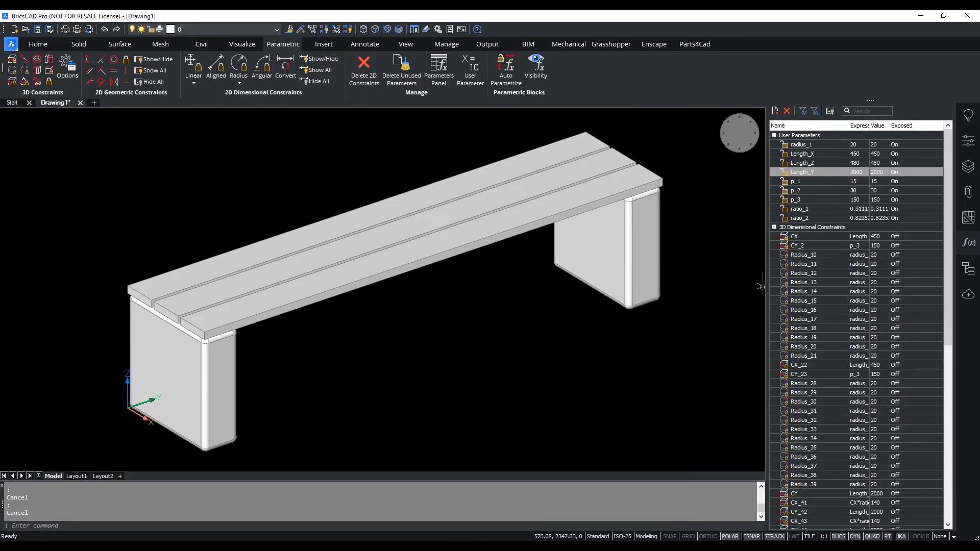
- Try a value of 25 for the p_2 parameter and revert that change
click(859, 190)
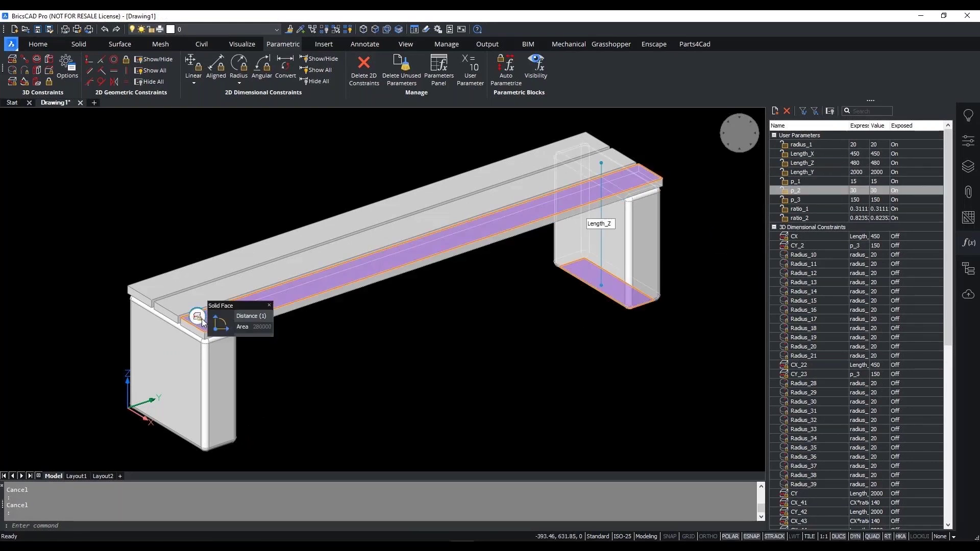
click(862, 189)
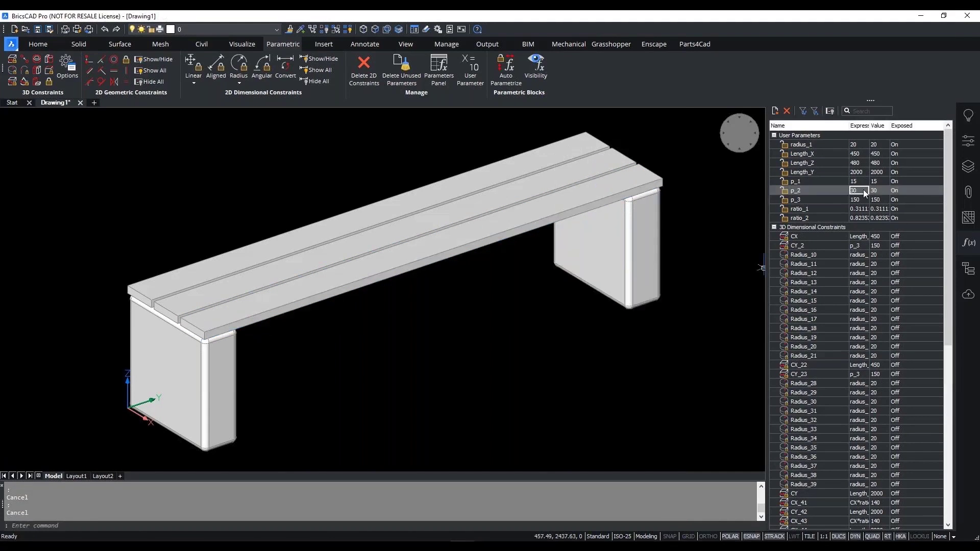
key(Return)
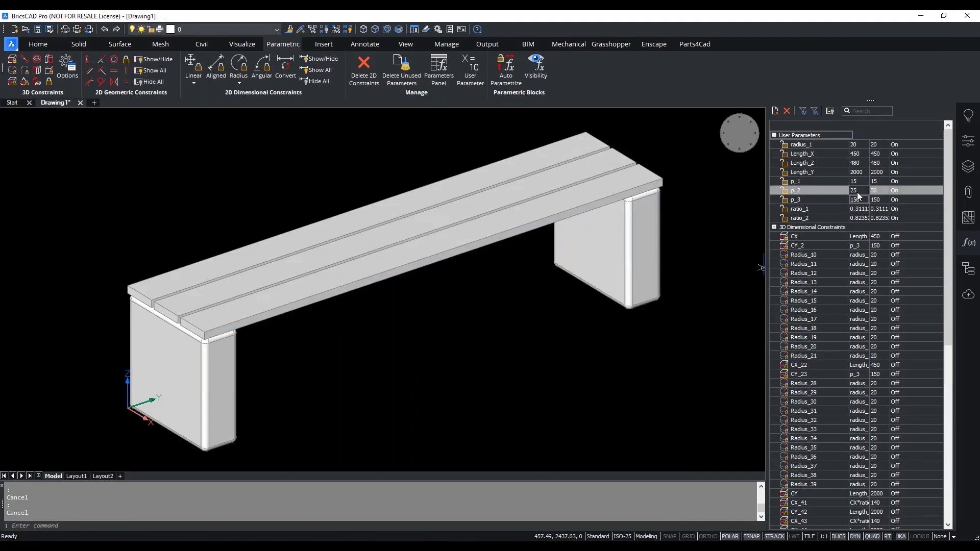
key(ctrl+z)
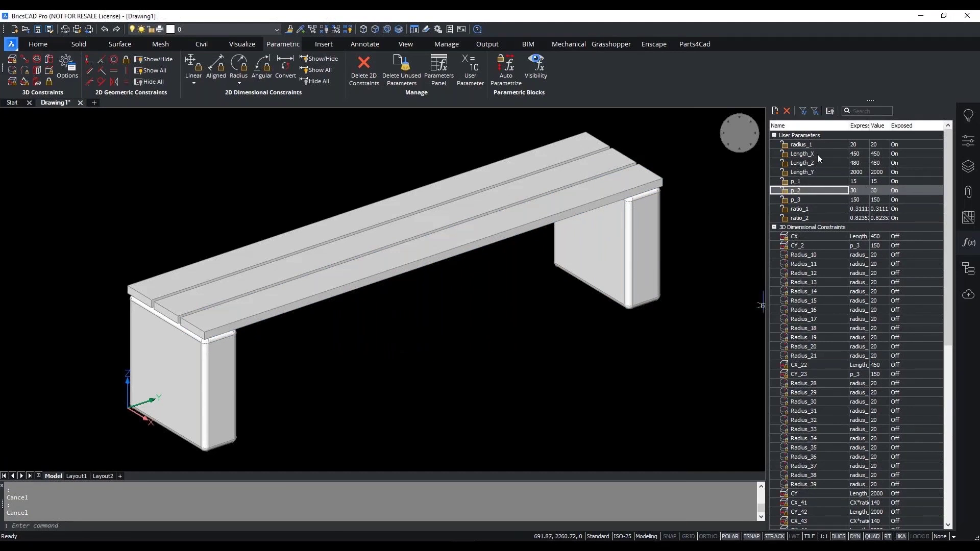
- Rename the Length_Y parameter to TotalLength
double_click(822, 173)
text(TotalLength)
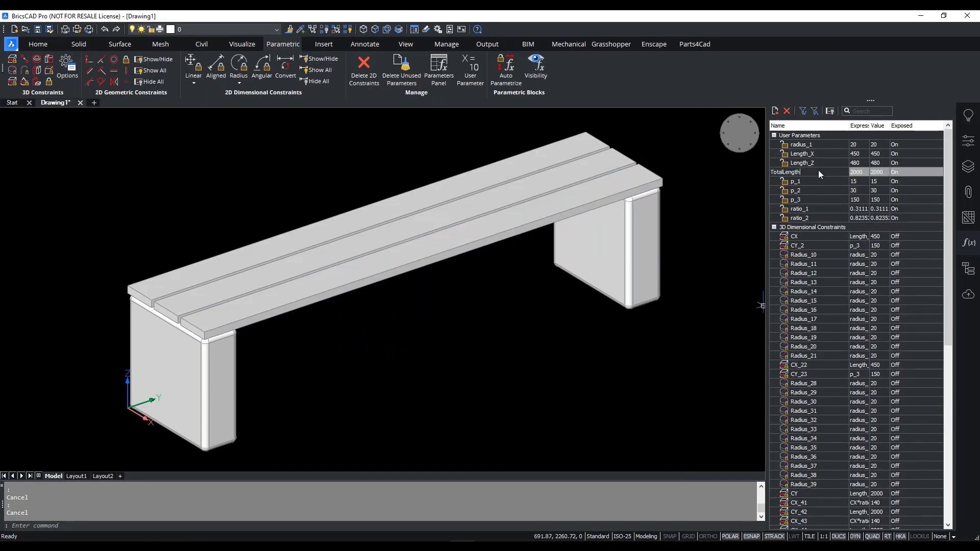
key(Return)
- Review the 3D geometric constraints in the list, highlighting RigidSet_27, CY_4 and CX_3 on the bench
scroll(825, 154, down, 10)
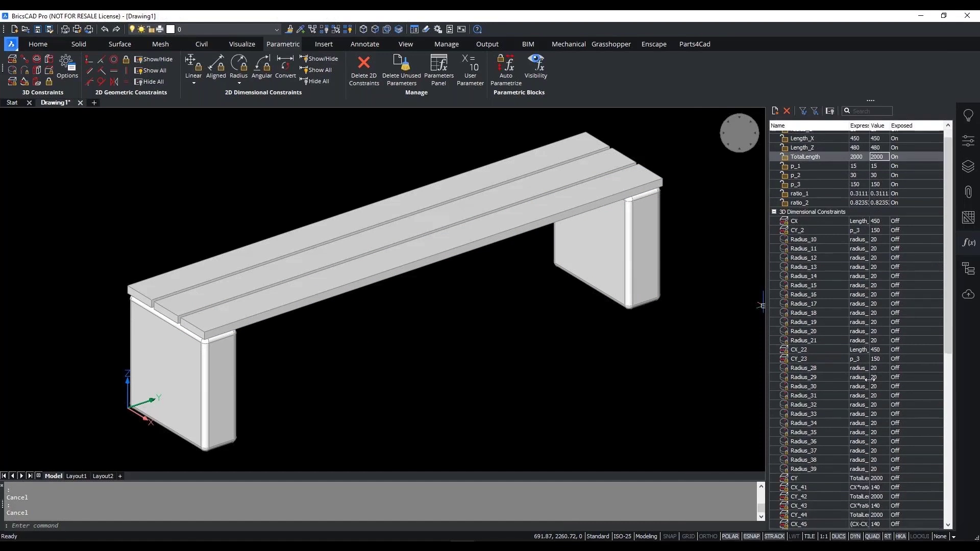
scroll(826, 369, down, 1)
click(816, 401)
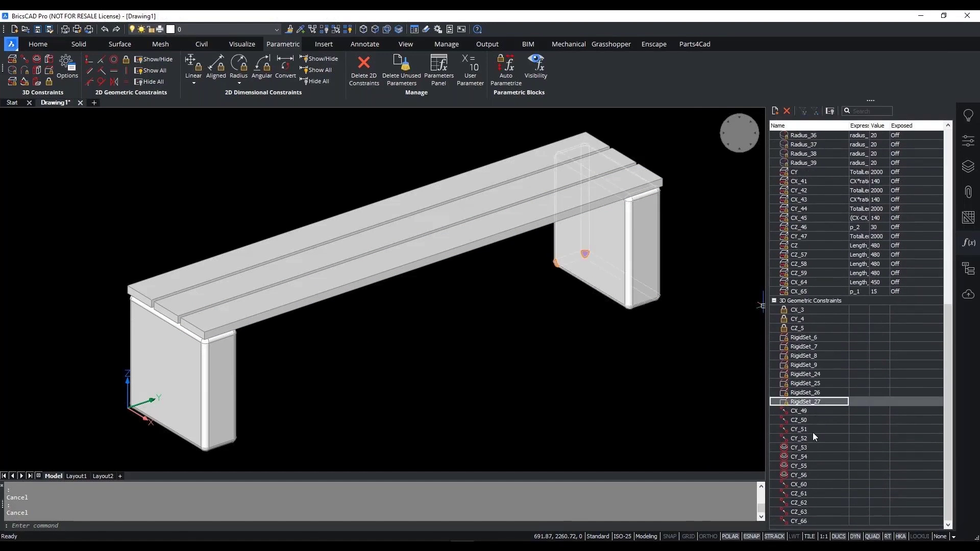
click(812, 319)
click(814, 309)
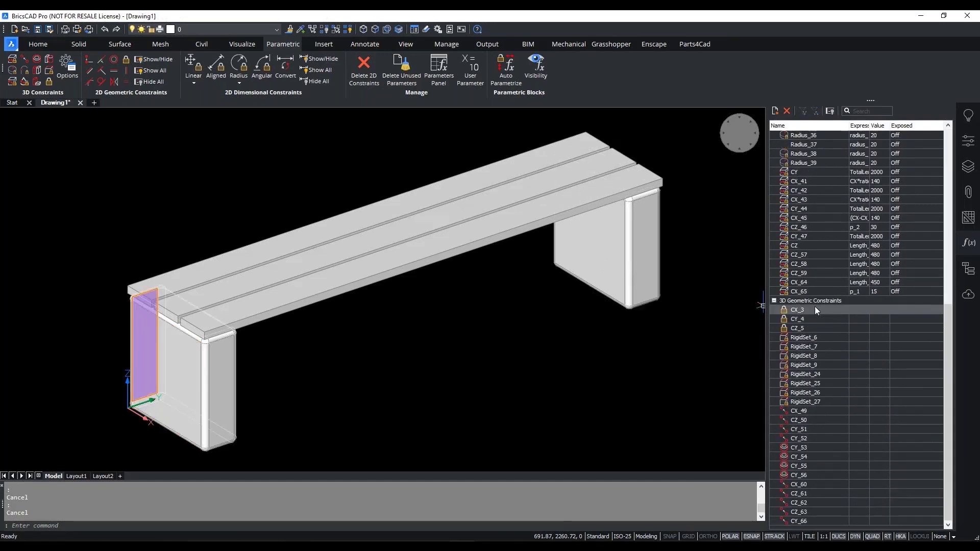
scroll(834, 255, up, 12)
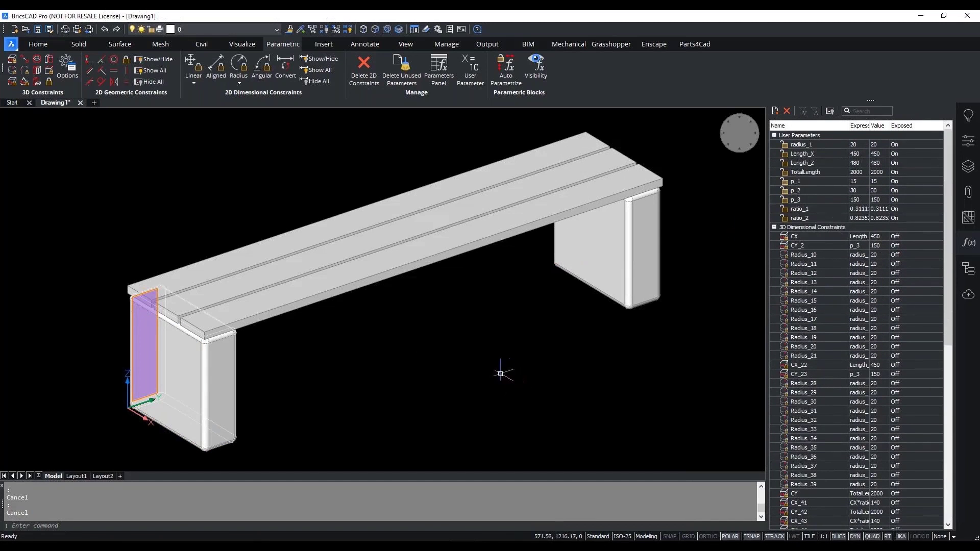
- Hide the list of parameters and constraints to view the whole bench
click(968, 243)
click(538, 396)
key(Escape)
scroll(444, 367, down, 2)
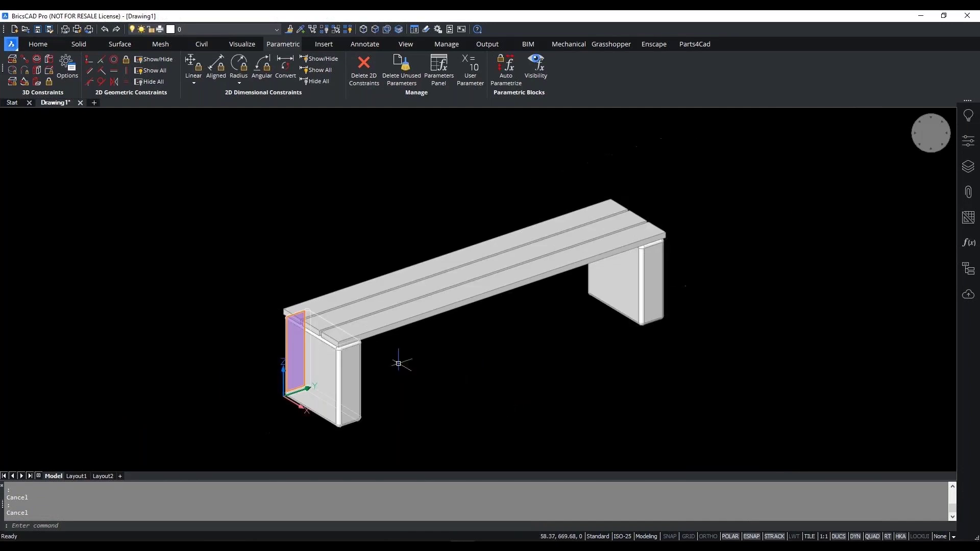
middle_drag(470, 365, 447, 346)
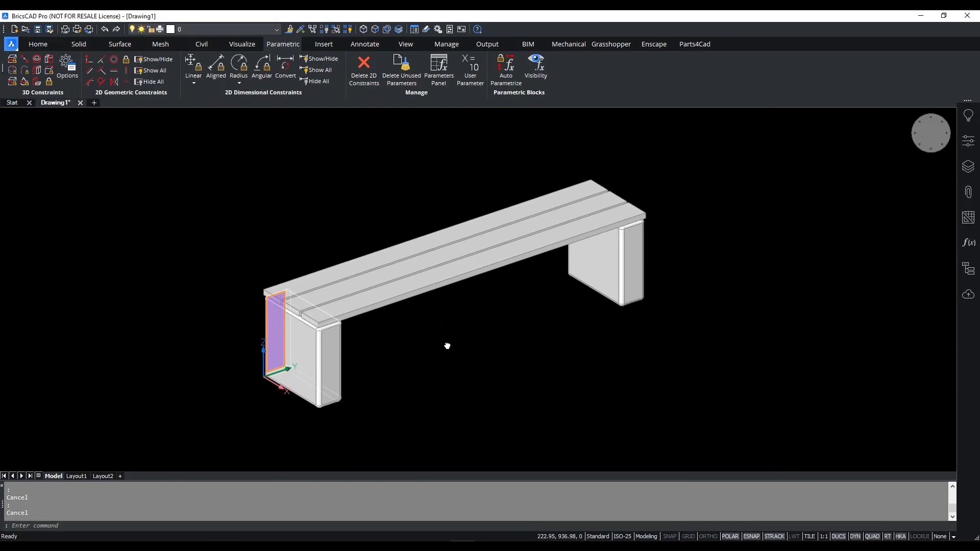
- Save the drawing as Bench_Parametric.dwg in the Webinar - BricsCAD Pro folder under Projects
click(50, 30)
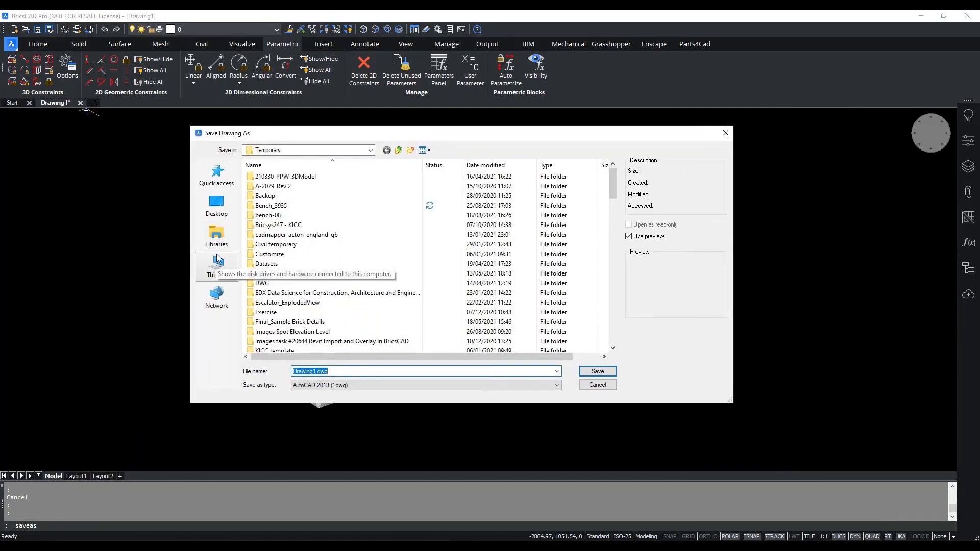
click(217, 259)
double_click(381, 178)
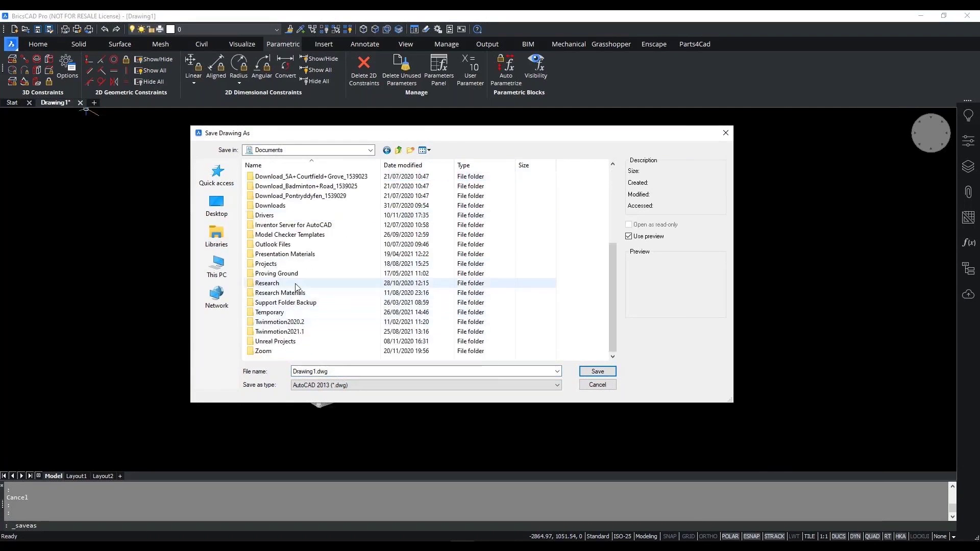
double_click(286, 263)
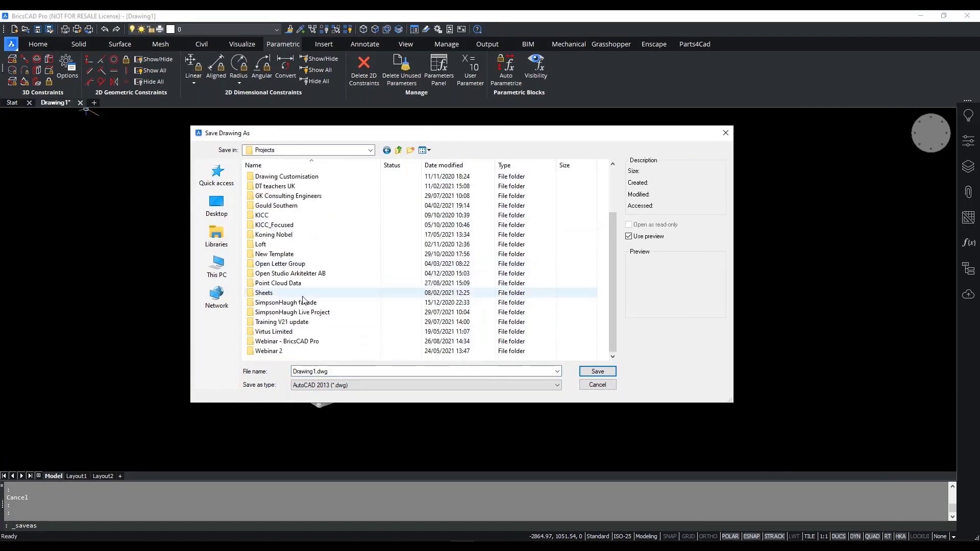
double_click(308, 341)
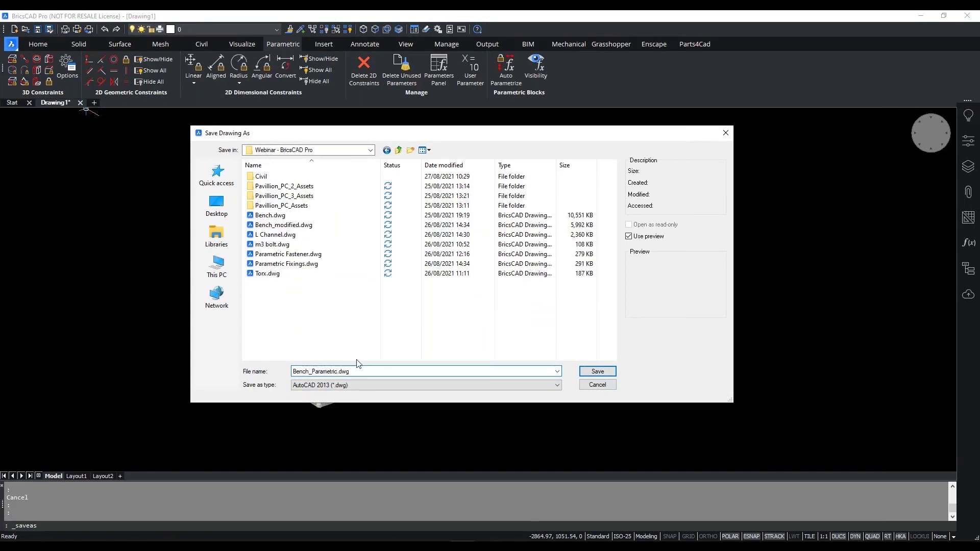
click(597, 372)
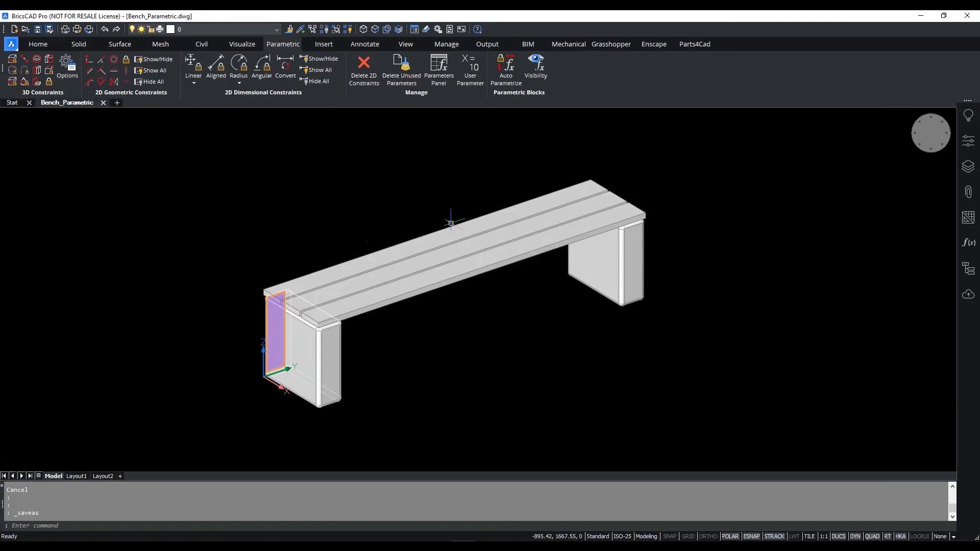
- Show the Render materials library beside the bench model
right_click(964, 329)
mouse_move(918, 331)
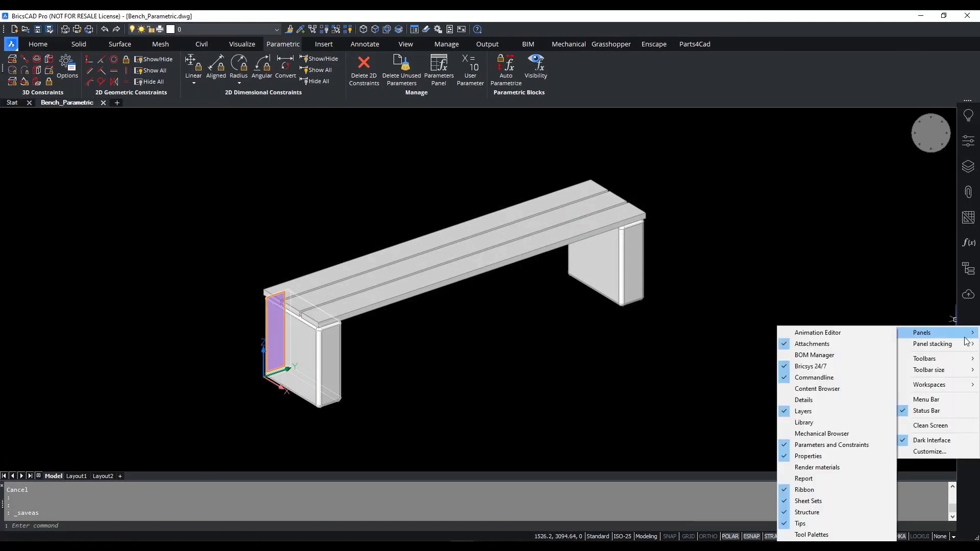
click(826, 464)
scroll(345, 328, up, 2)
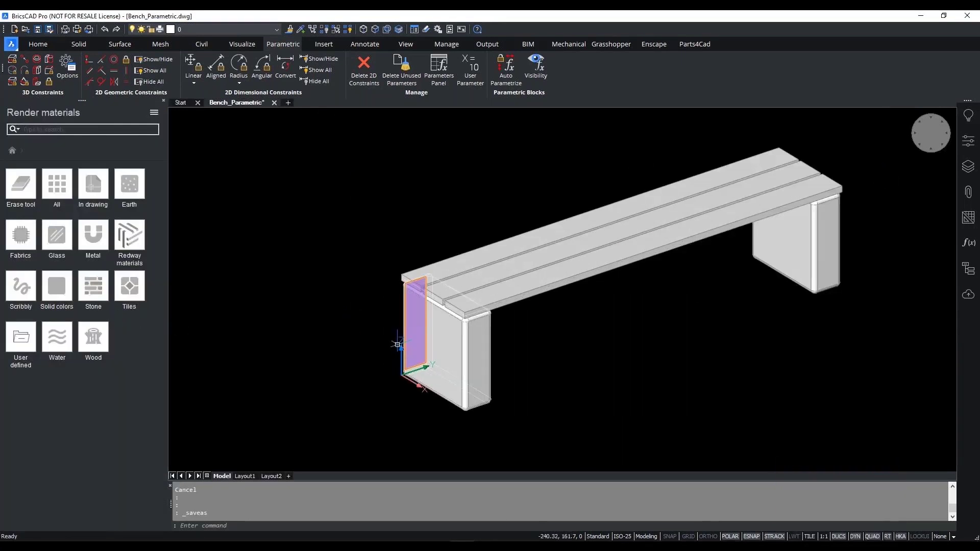
- Clear the constraint highlight from the bench by selecting the radius_1 parameter in the reopened parameter list, and hide the list
click(968, 242)
scroll(805, 307, down, 5)
click(816, 319)
click(797, 329)
scroll(825, 168, up, 5)
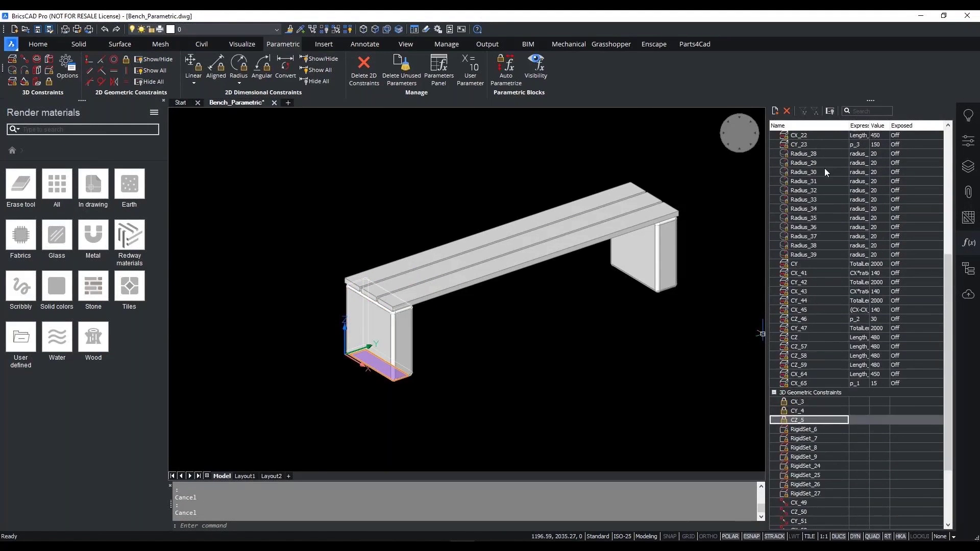
scroll(825, 172, down, 5)
drag(947, 334, 947, 153)
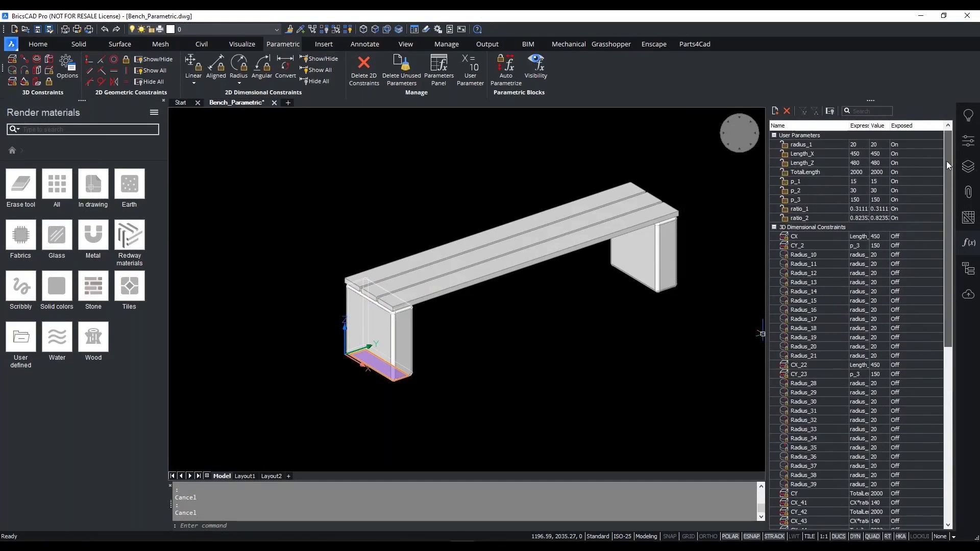
click(800, 145)
click(969, 242)
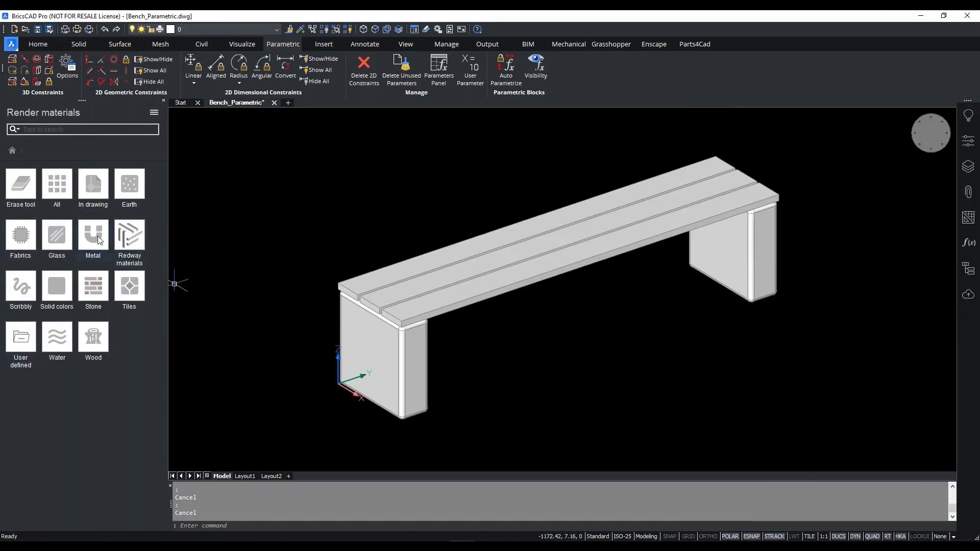
- Assign the Concrete16 material from the Redway materials to both bench legs
click(137, 236)
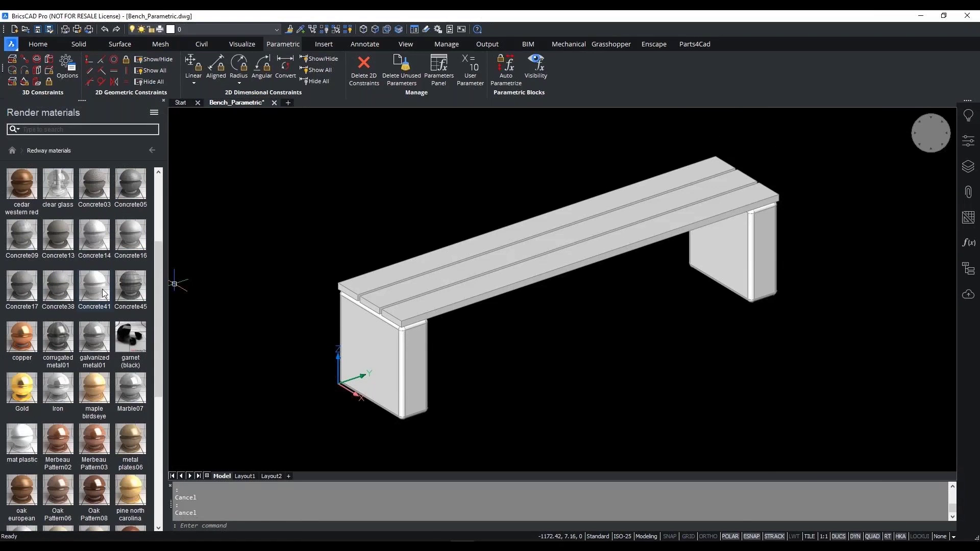
click(142, 243)
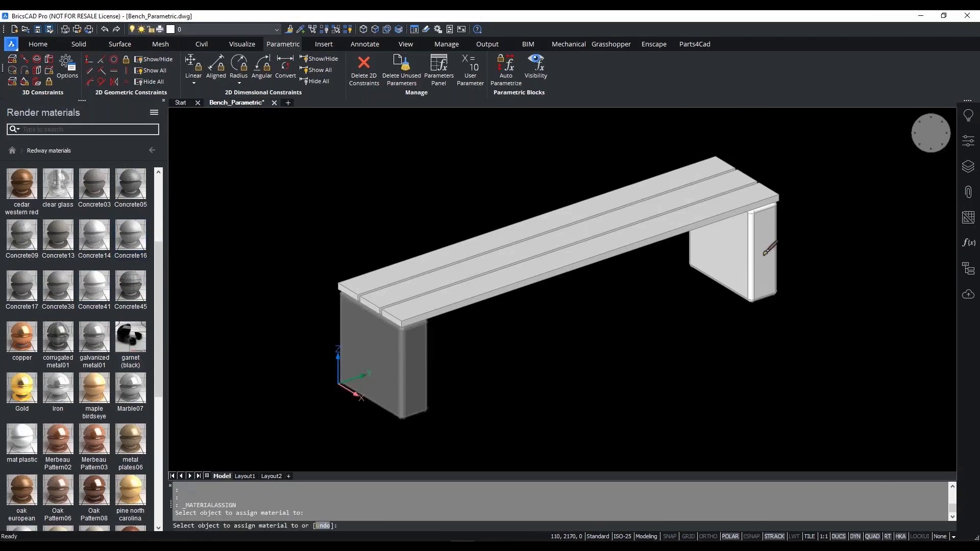
click(766, 251)
- Assign the cedar western red material to the three seat planks
scroll(409, 373, up, 3)
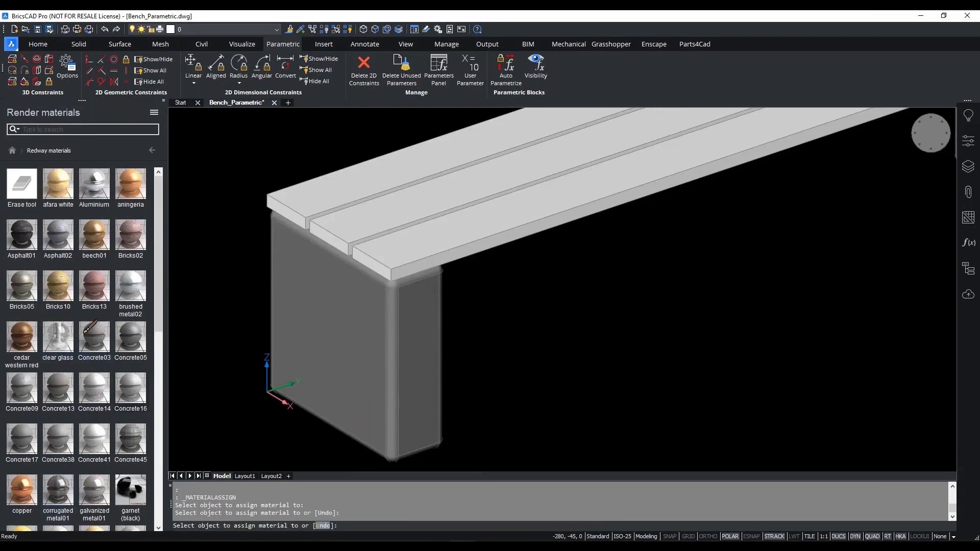
scroll(80, 357, down, 5)
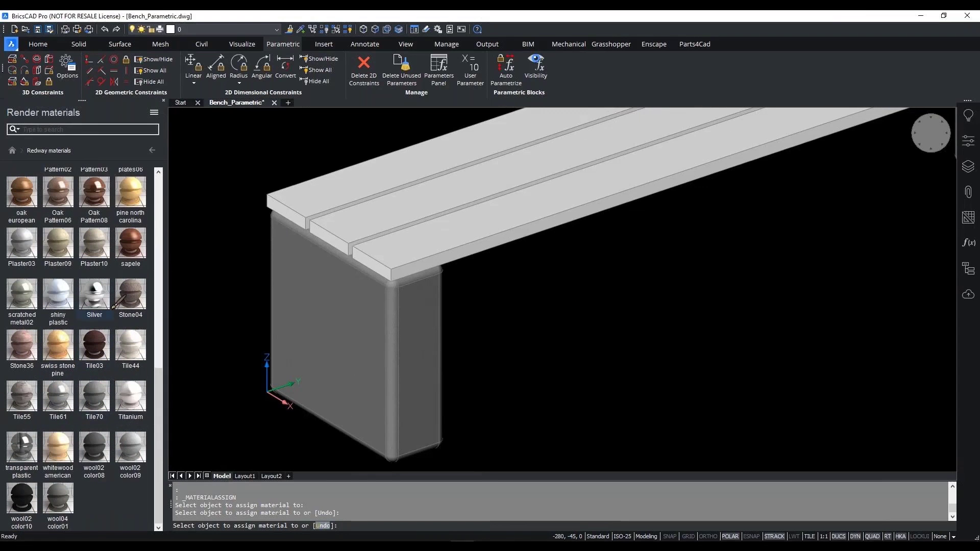
scroll(114, 306, up, 10)
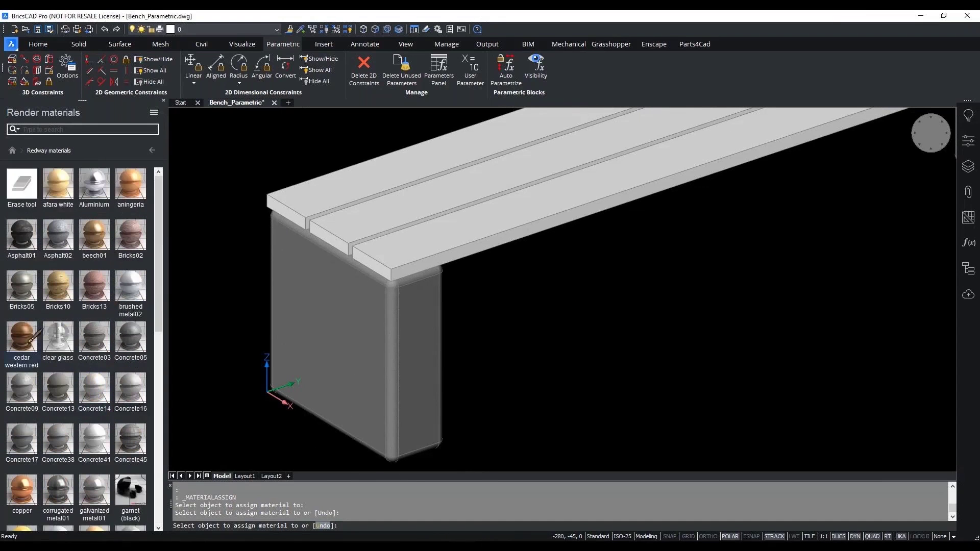
click(419, 237)
click(408, 210)
click(388, 179)
scroll(393, 356, down, 5)
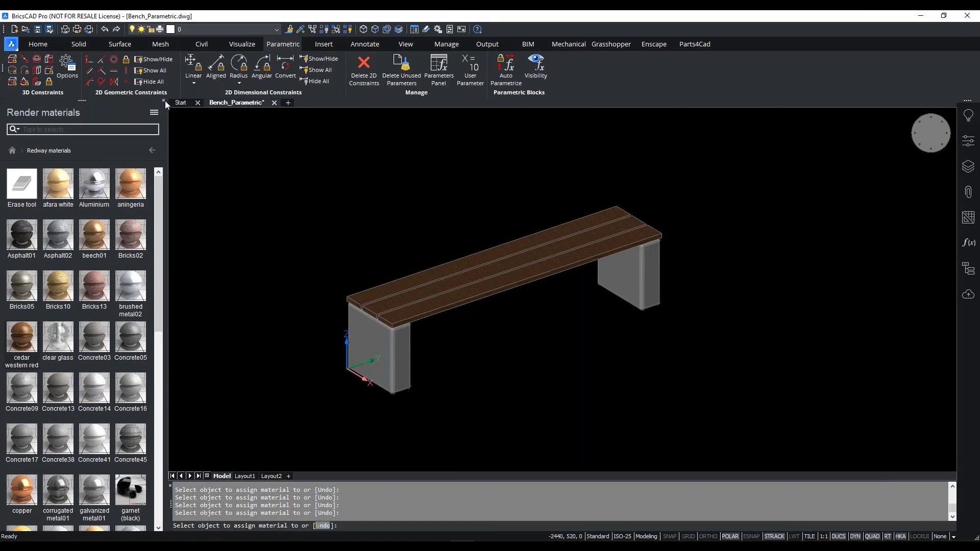
- Dock the render materials library with the other side panels, collapse it and end the material assignment
drag(85, 101, 968, 326)
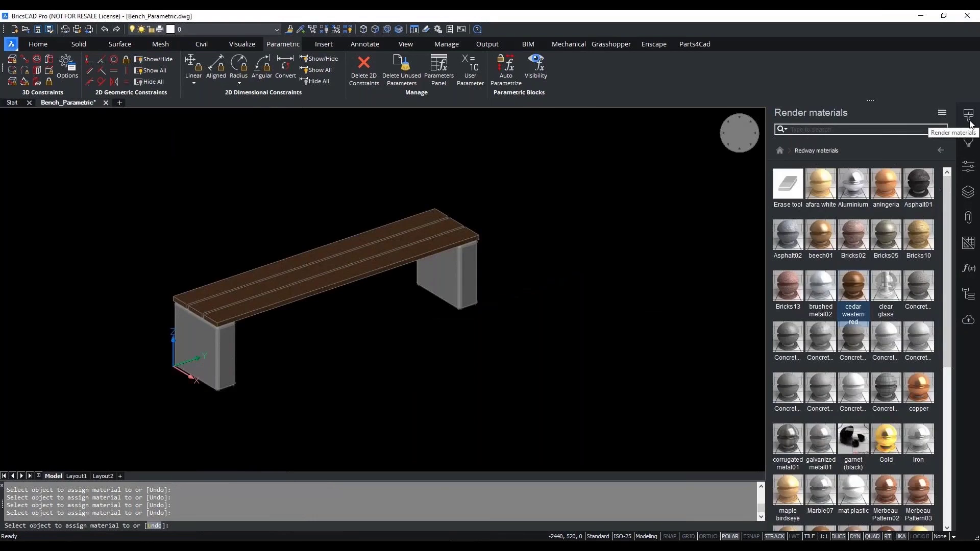
click(968, 116)
key(Escape)
key(Escape)
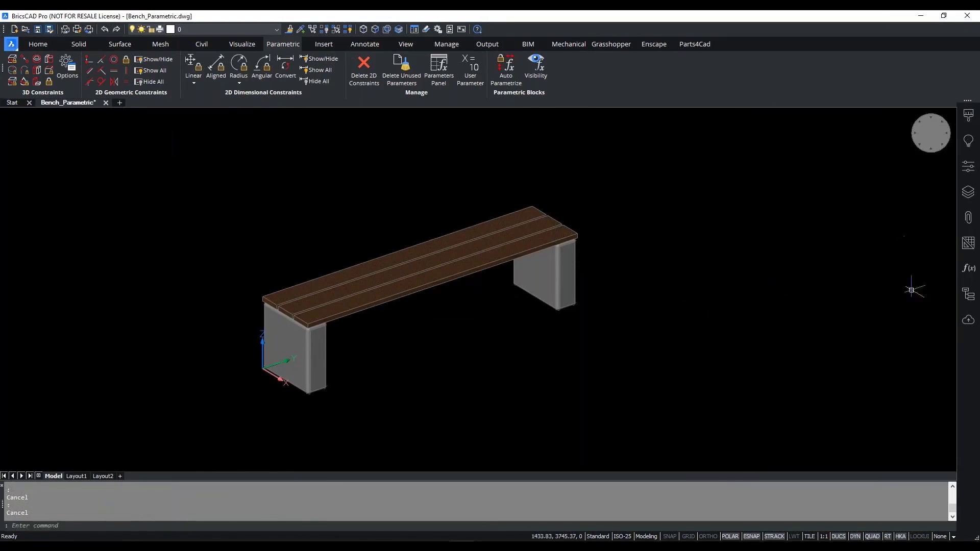
- Remove the Render materials panel from the workspace
right_click(962, 345)
mouse_move(934, 351)
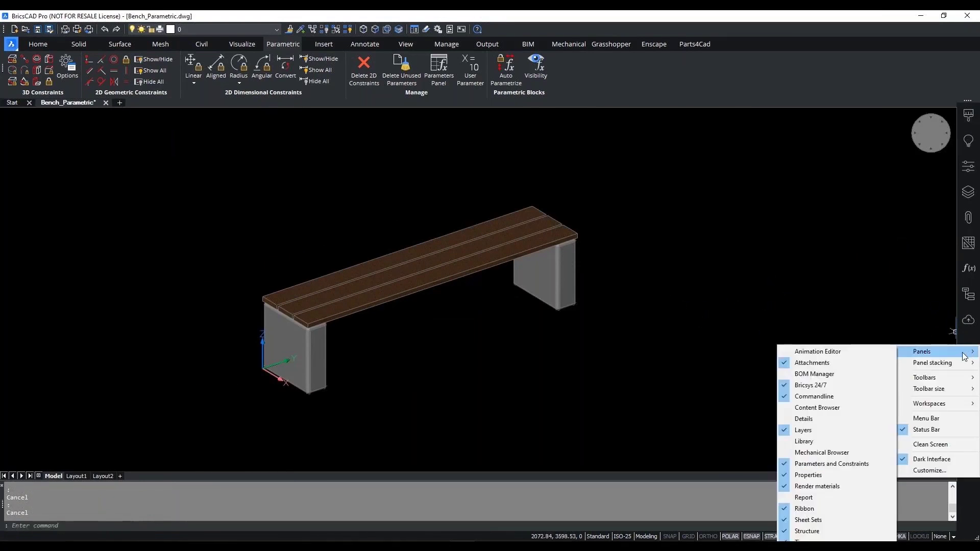
click(843, 486)
right_click(961, 359)
mouse_move(918, 366)
click(817, 301)
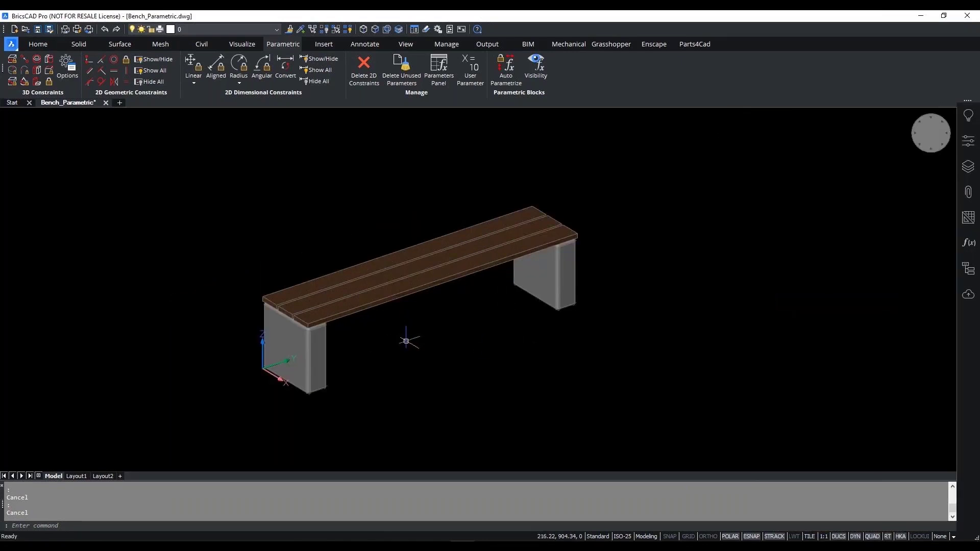
click(11, 46)
click(196, 133)
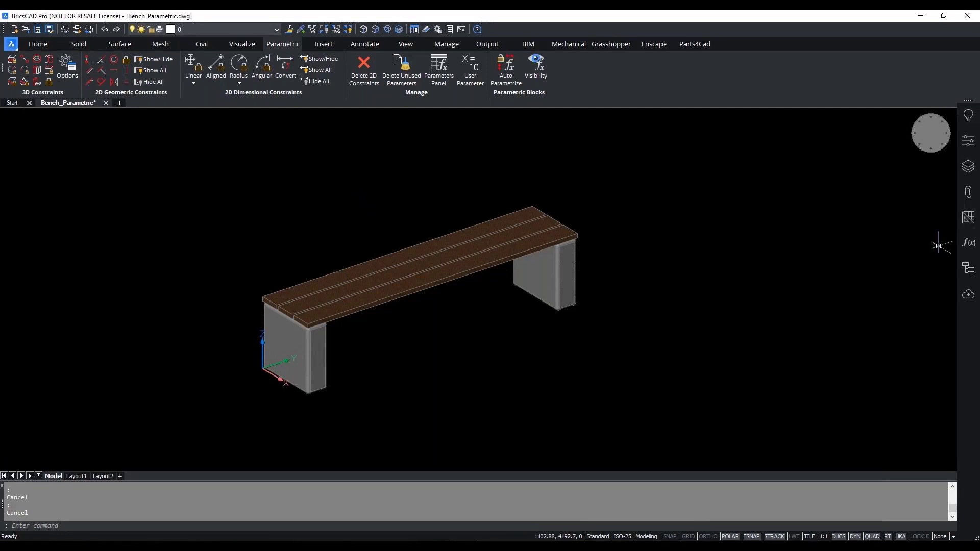
click(568, 359)
click(769, 384)
key(Escape)
- Start a block insertion and load L Channel.dwg from the Webinar - BricsCAD Pro folder in the documents' Projects folder
middle_drag(482, 316, 817, 336)
scroll(559, 288, up, 4)
scroll(219, 67, down, 1)
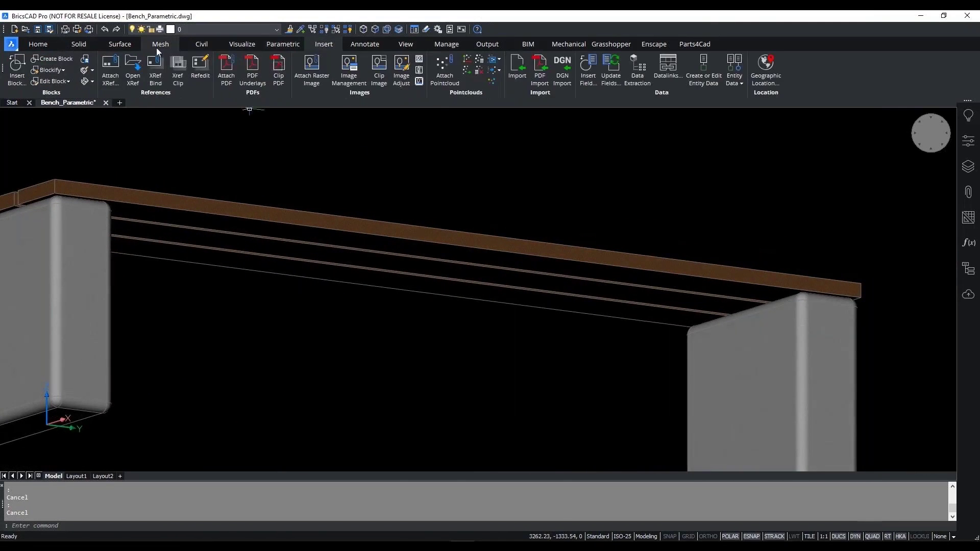
click(611, 211)
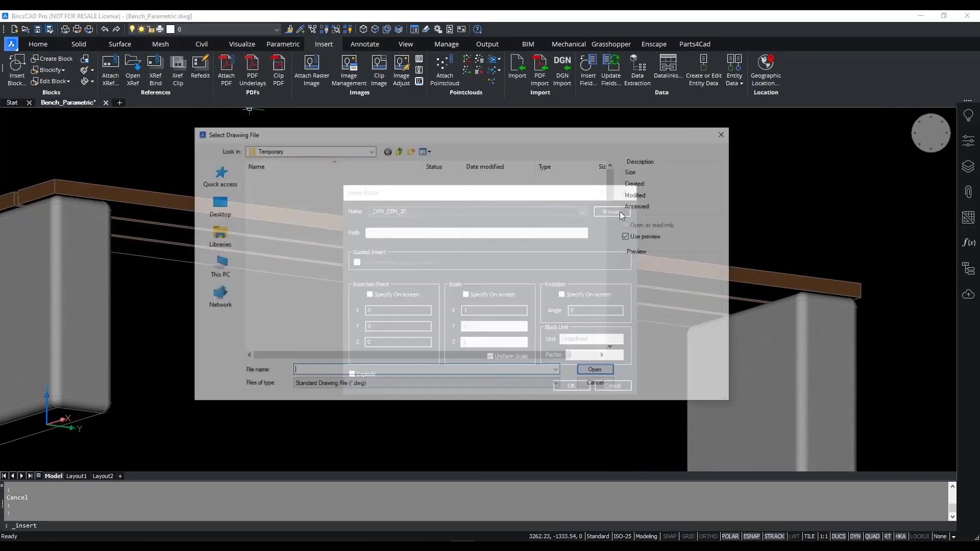
double_click(395, 168)
scroll(333, 294, down, 4)
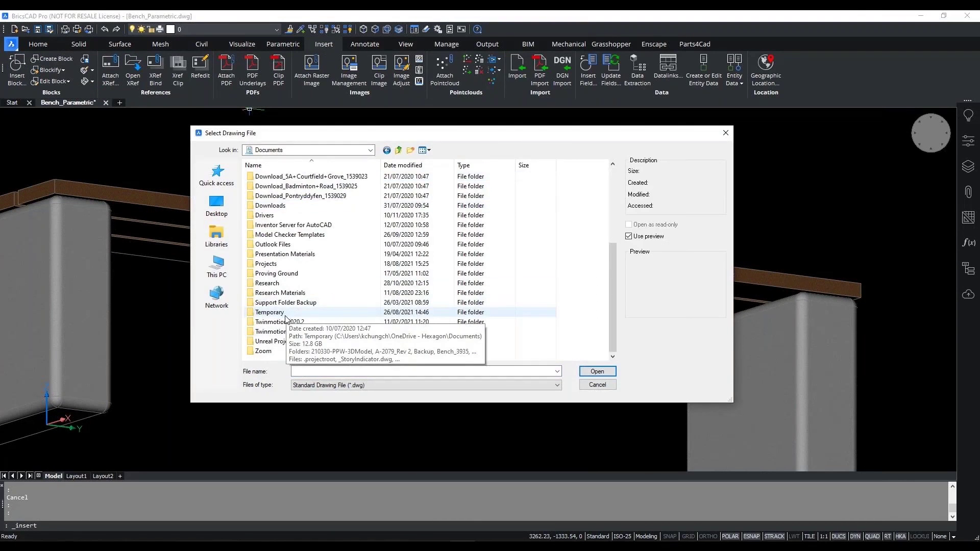
double_click(266, 264)
double_click(276, 322)
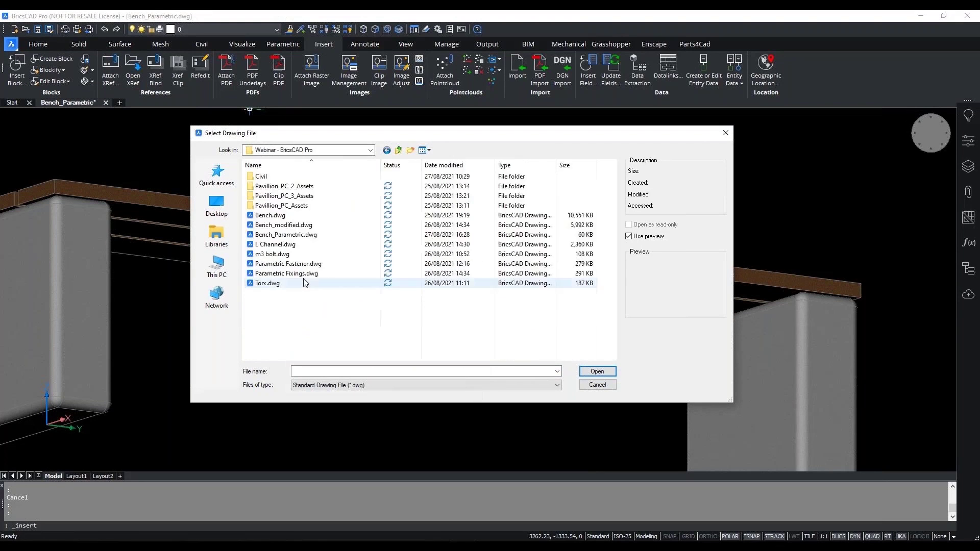
click(347, 244)
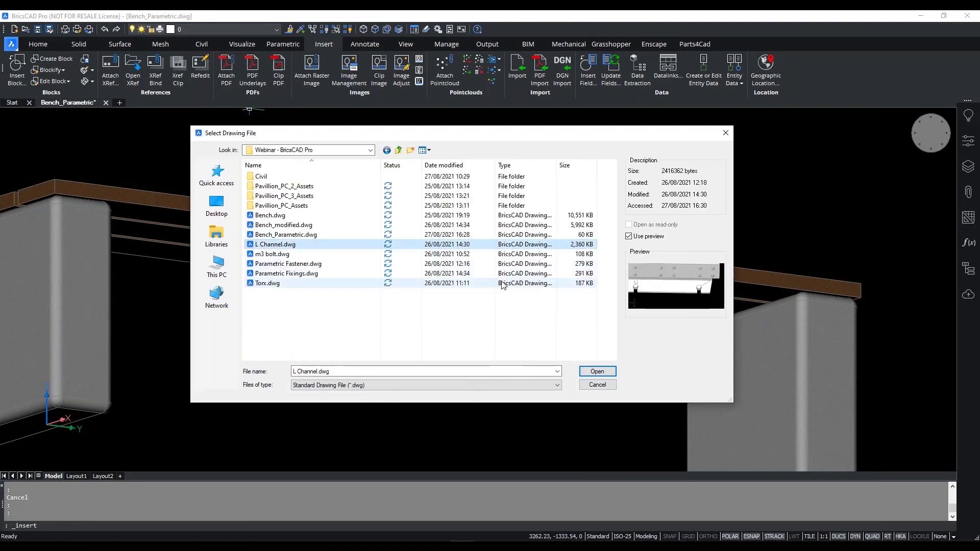
click(596, 371)
- Insert the L Channel block at scale 1 with its insertion point specified on screen, placing it freely beside the bench
click(369, 294)
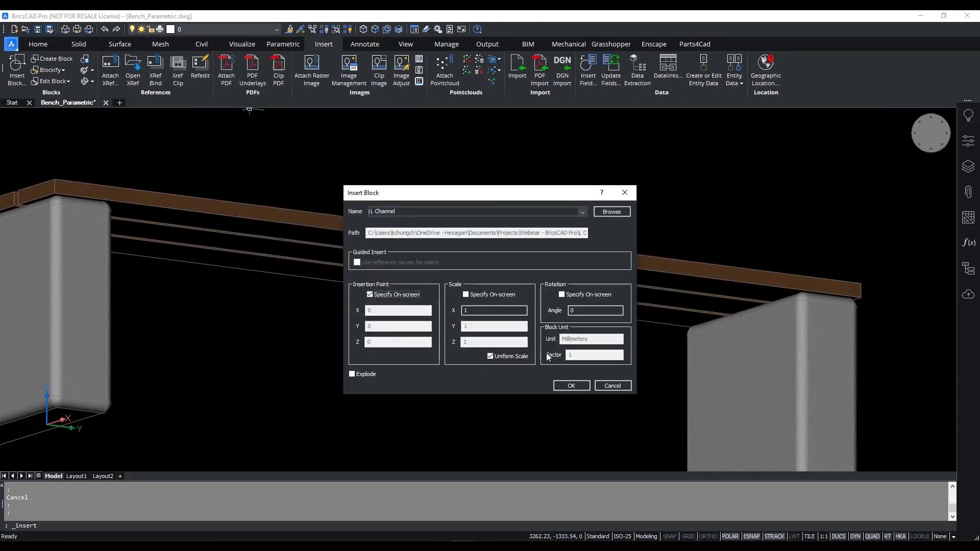
click(577, 384)
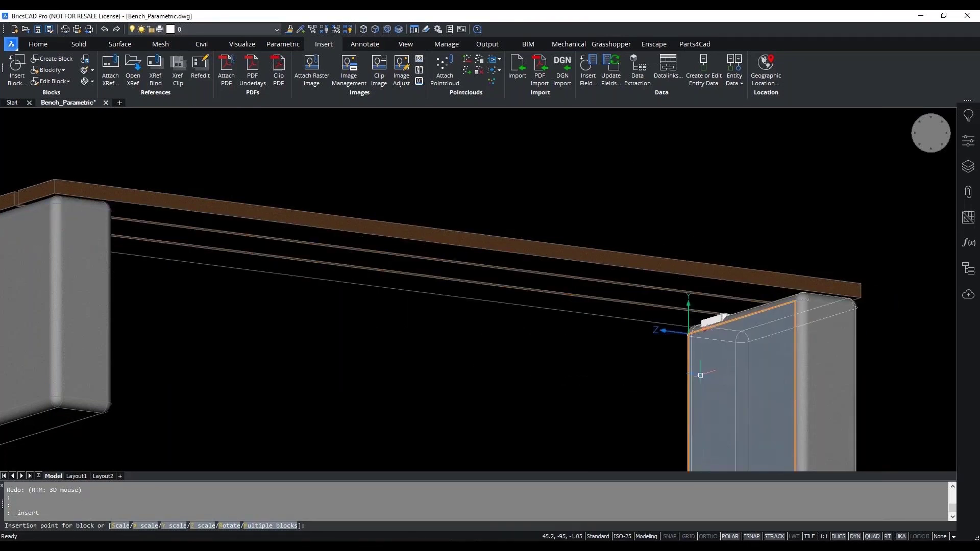
click(559, 355)
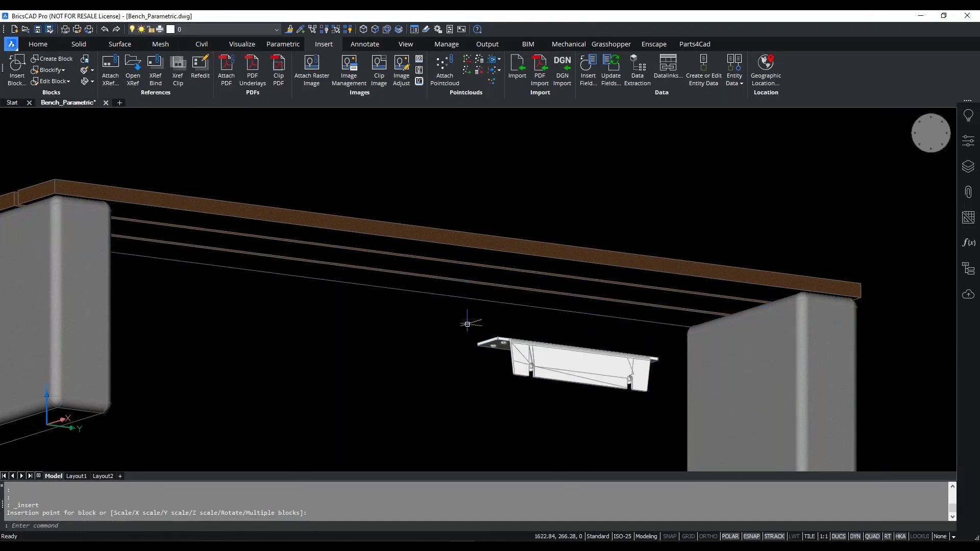
- Rotate the inserted L channel about its vertical axis so its length runs across the bench, parallel to the X axis
shift+middle_drag(481, 341, 601, 448)
click(604, 458)
scroll(531, 301, down, 4)
shift+middle_drag(544, 300, 596, 338)
click(610, 405)
click(609, 407)
click(611, 407)
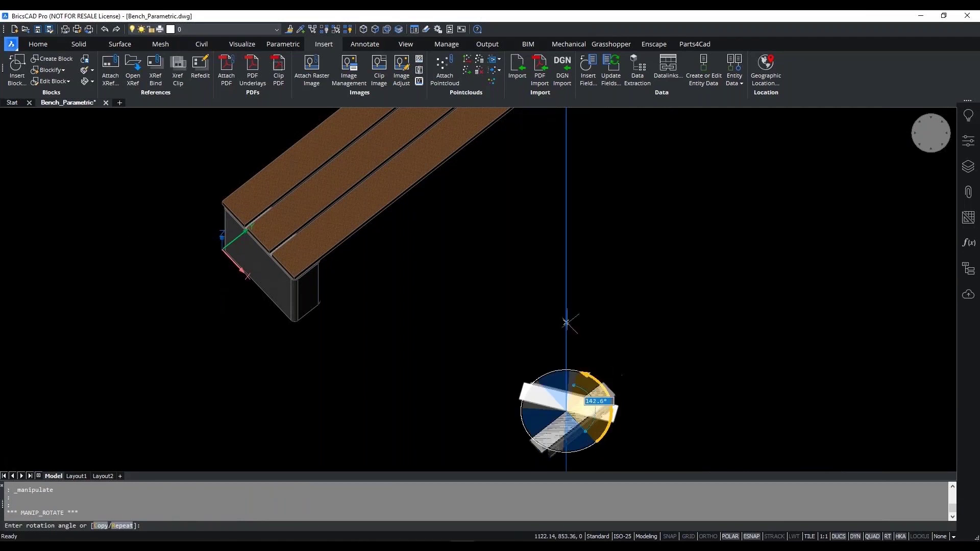
click(641, 398)
- Move the L channel from the midpoint of its top edge to the middle of the far leg's upper edge
shift+middle_drag(642, 398, 713, 297)
scroll(582, 392, up, 4)
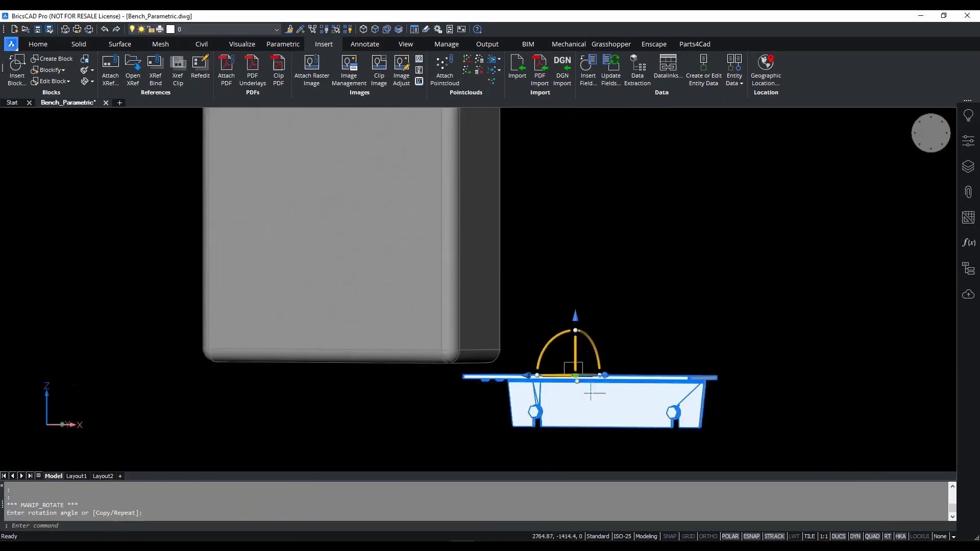
text(m)
key(Return)
click(569, 366)
scroll(428, 265, down, 1)
scroll(334, 207, down, 3)
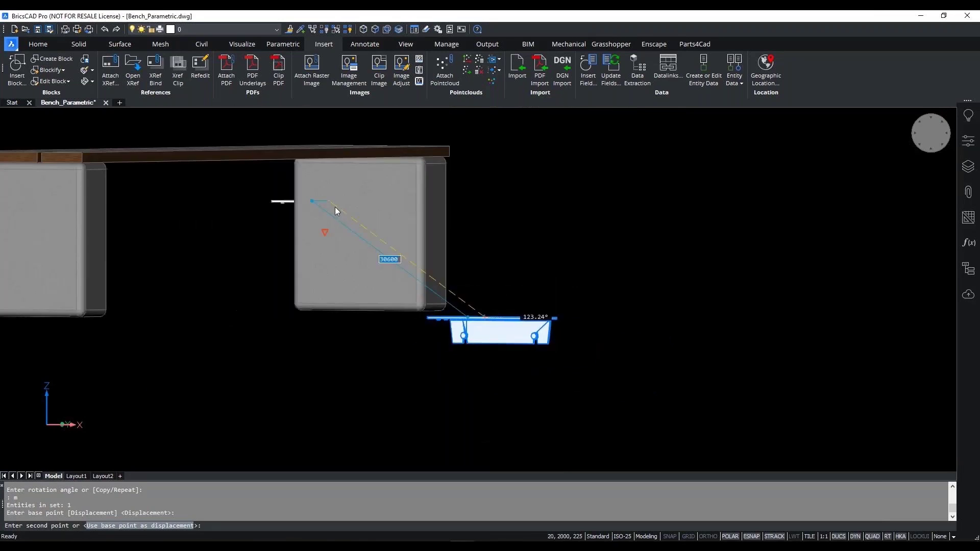
scroll(384, 206, up, 6)
click(433, 182)
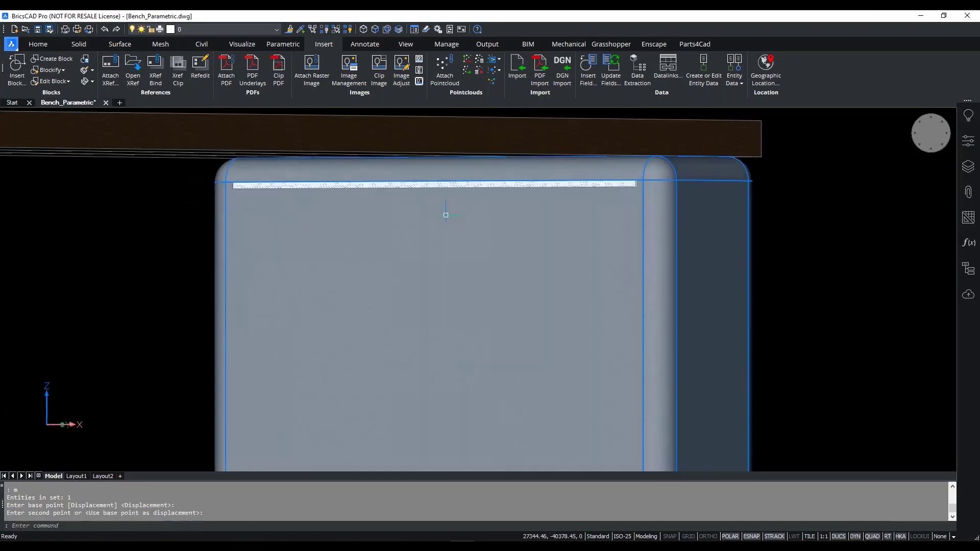
shift+middle_drag(444, 212, 449, 189)
scroll(768, 203, down, 2)
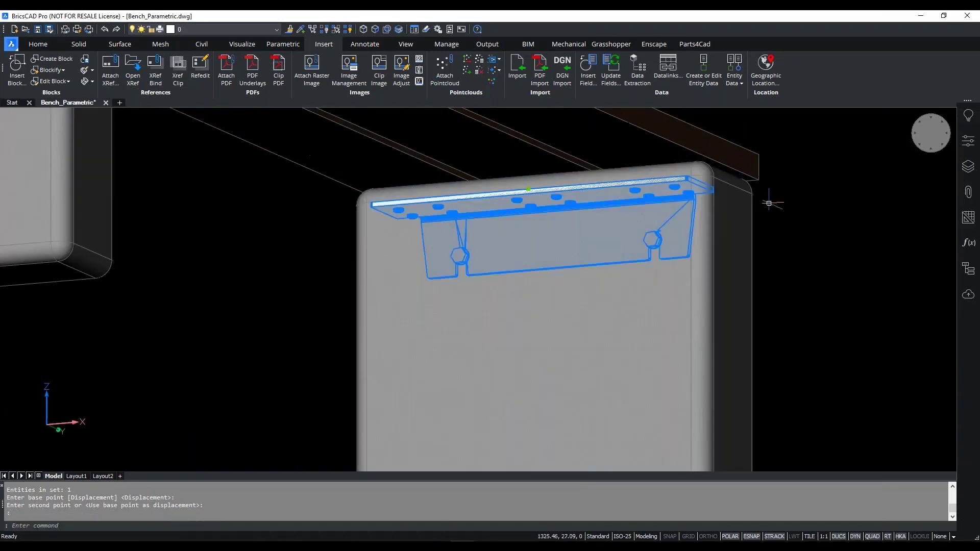
key(Escape)
key(Escape)
- Select the block reference in the drawing structure and move the L channel vertically up to the underside of the seat planks
click(965, 269)
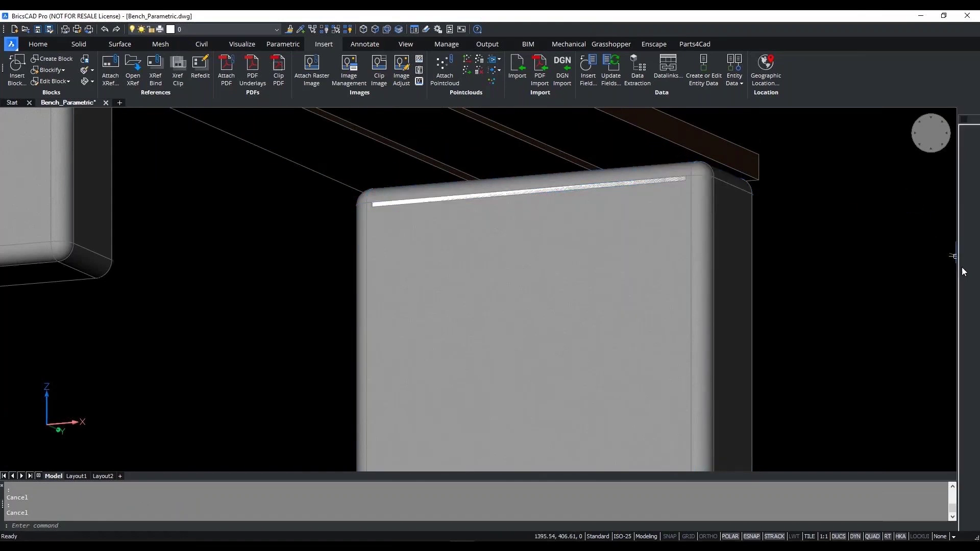
click(783, 139)
click(791, 151)
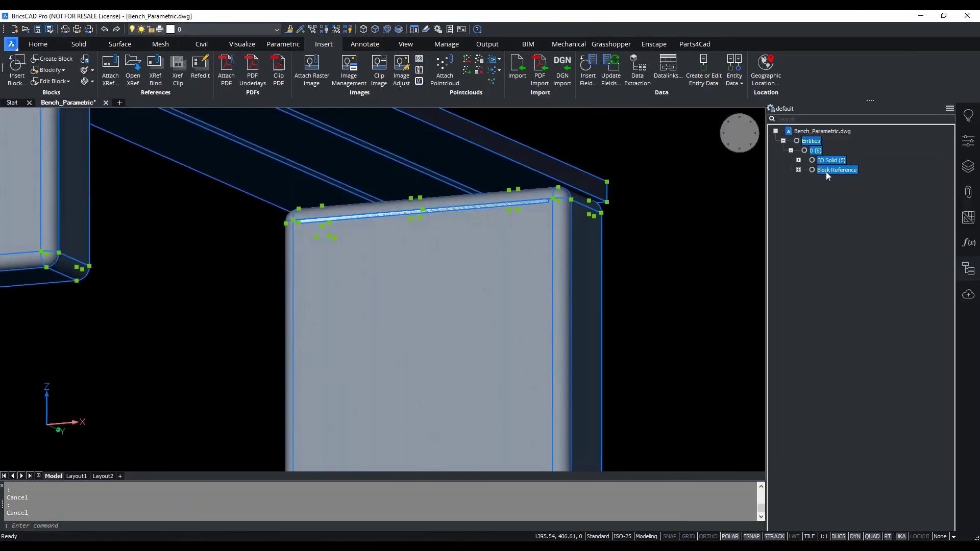
click(829, 170)
scroll(376, 73, up, 7)
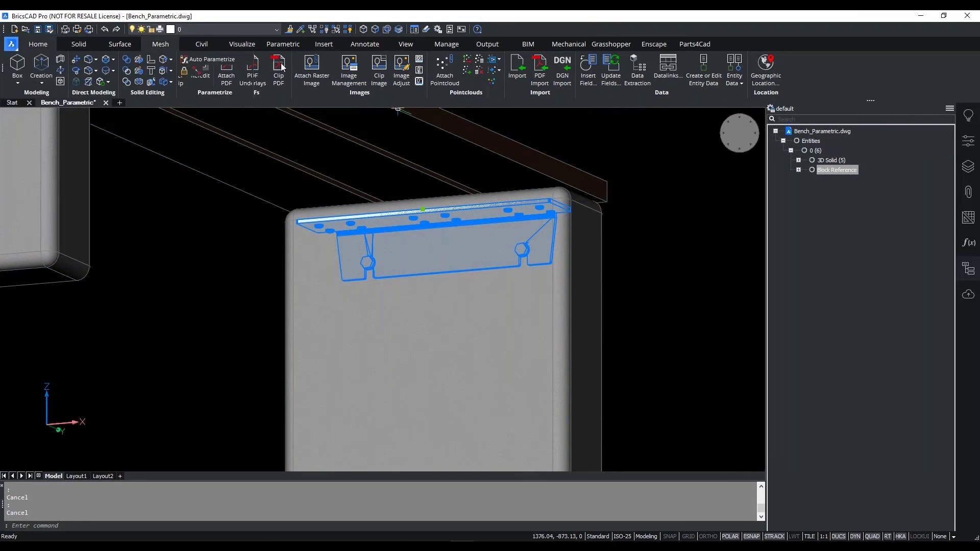
click(423, 210)
click(422, 189)
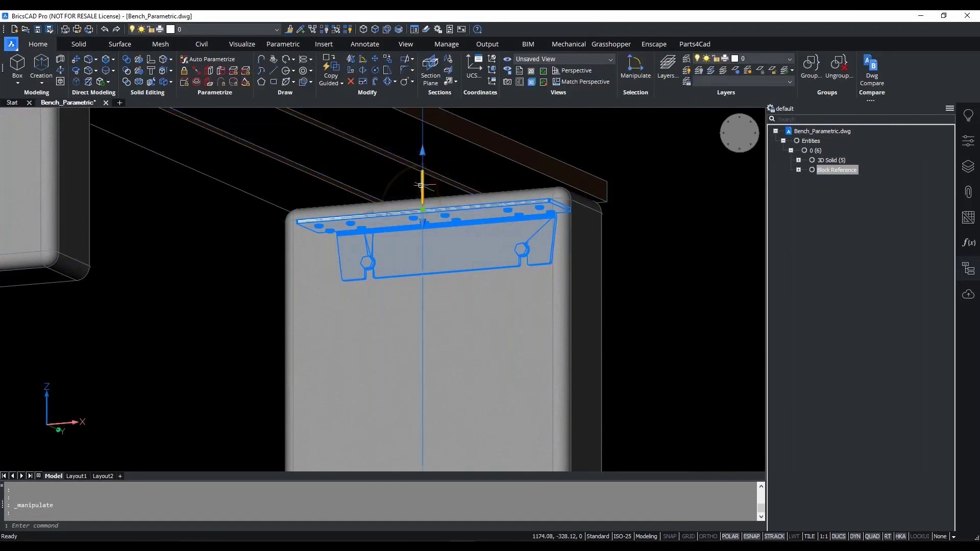
click(606, 202)
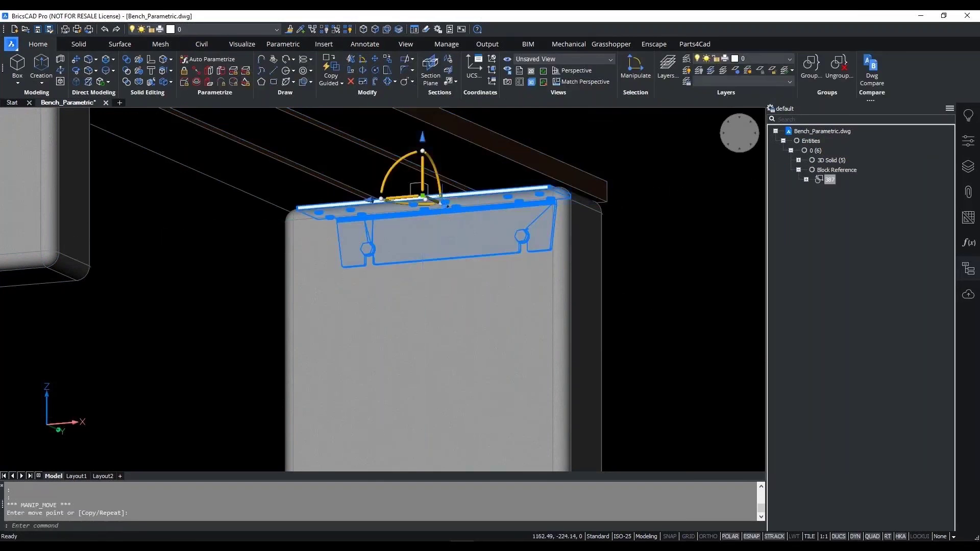
- Move the L channel 150 mm along the bench, out of the leg and towards the bench's centre
click(438, 201)
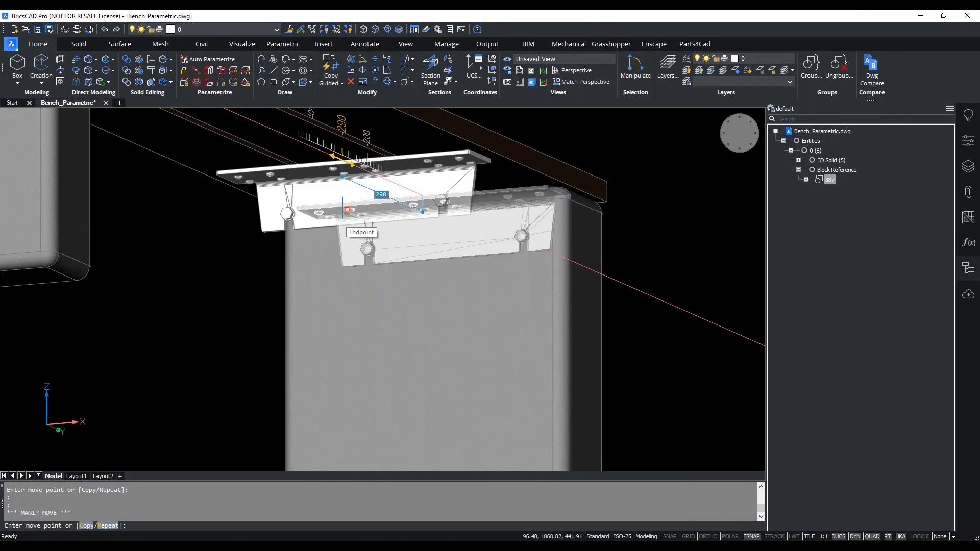
text(150)
key(Return)
- Try to move the L channel with the manipulator placed on its lower corner, and undo that move
shift+middle_drag(635, 239, 386, 369)
scroll(569, 176, up, 6)
shift+middle_drag(523, 266, 442, 255)
click(220, 237)
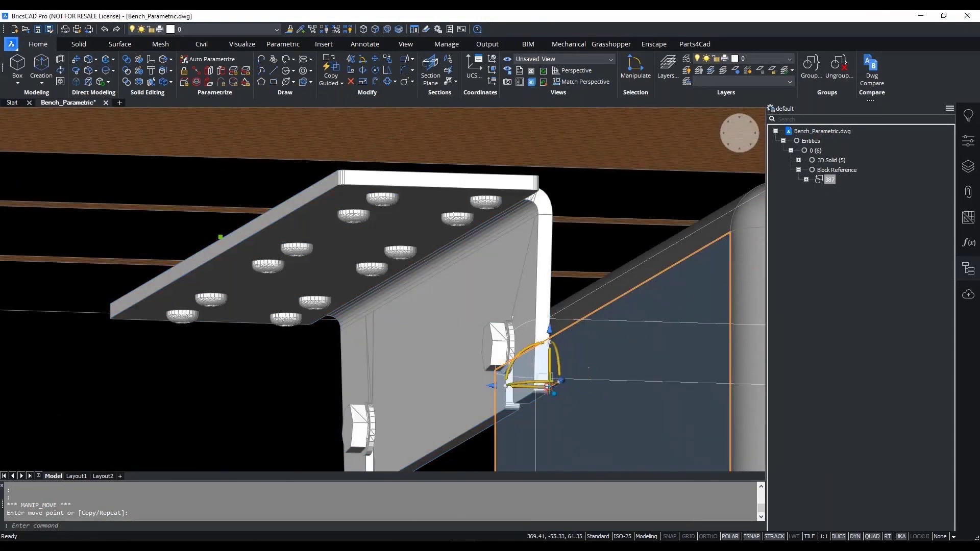
click(547, 387)
drag(534, 379, 709, 269)
key(ctrl+z)
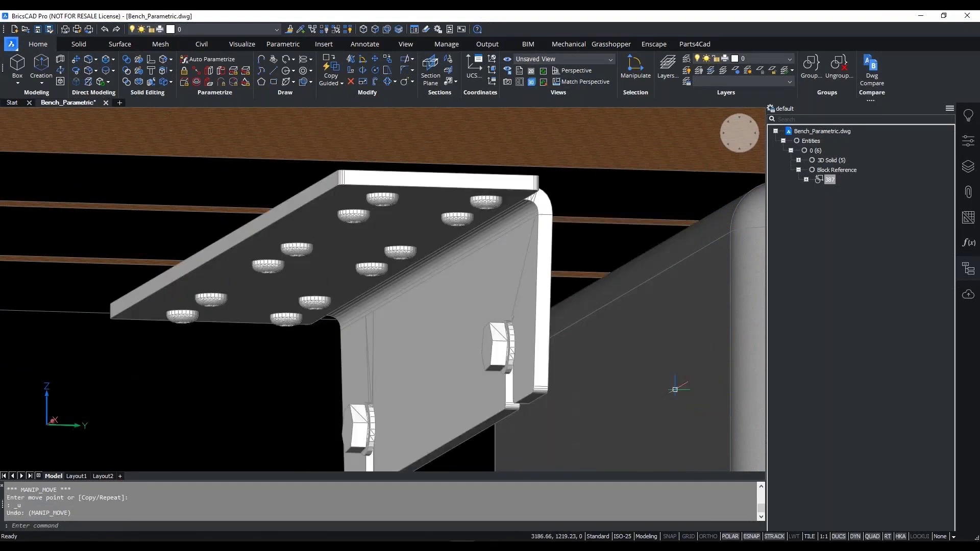
- Reposition the manipulator on the L channel's lower edge and move the bracket flush against the leg's inner face
click(360, 60)
key(Escape)
click(354, 252)
click(363, 60)
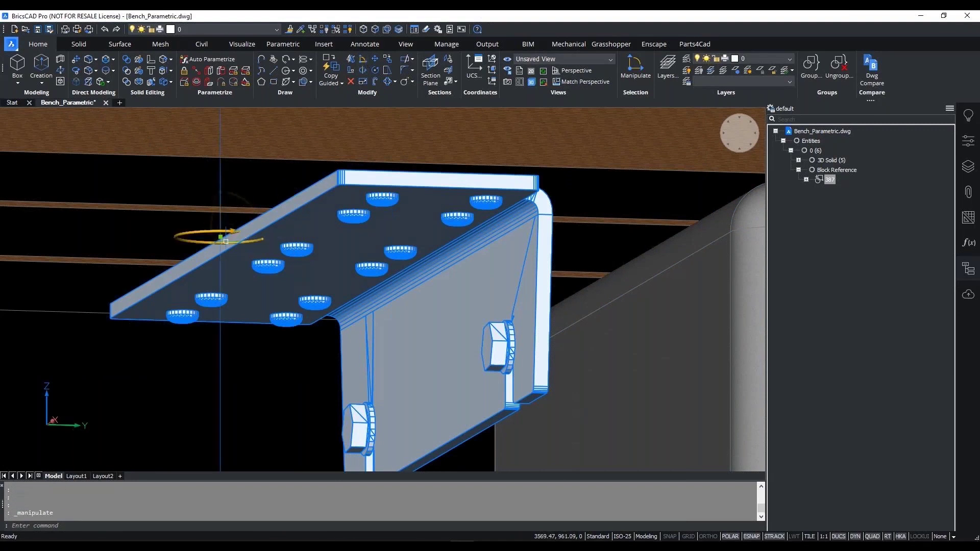
click(220, 237)
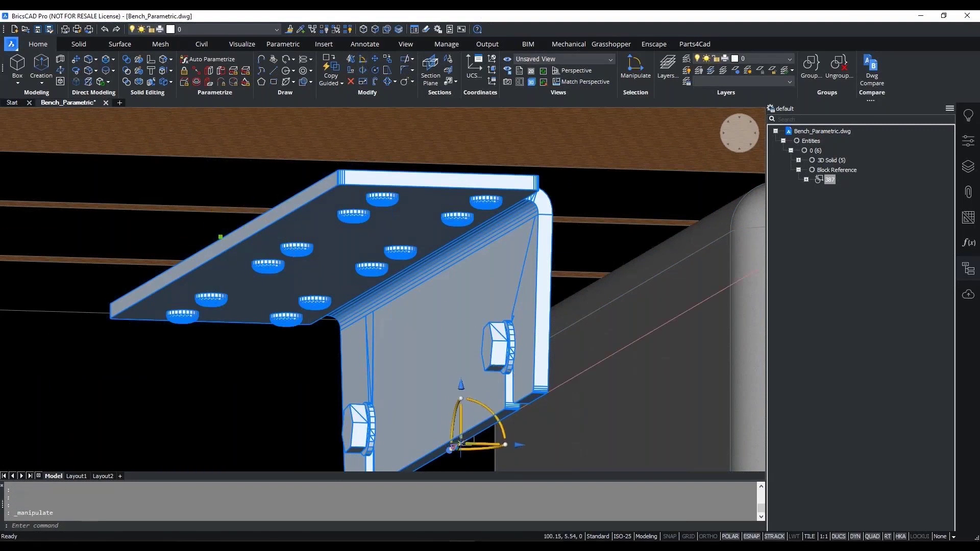
click(456, 440)
click(730, 231)
mouse_move(731, 262)
shift+middle_down()
mouse_move(702, 283)
mouse_move(667, 274)
mouse_move(718, 265)
mouse_move(725, 250)
shift+middle_up()
scroll(553, 289, down, 2)
shift+middle_drag(552, 289, 564, 270)
key(Escape)
key(Escape)
- Insert a second L Channel block freely beside the opposite bench leg
click(506, 291)
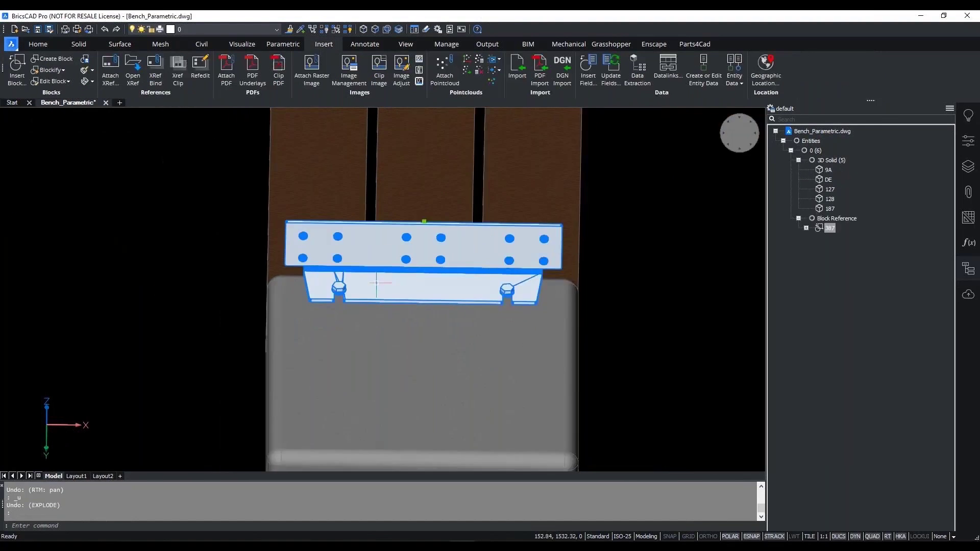
shift+middle_drag(377, 282, 625, 327)
middle_drag(625, 327, 313, 208)
scroll(301, 216, down, 3)
key(Escape)
key(Escape)
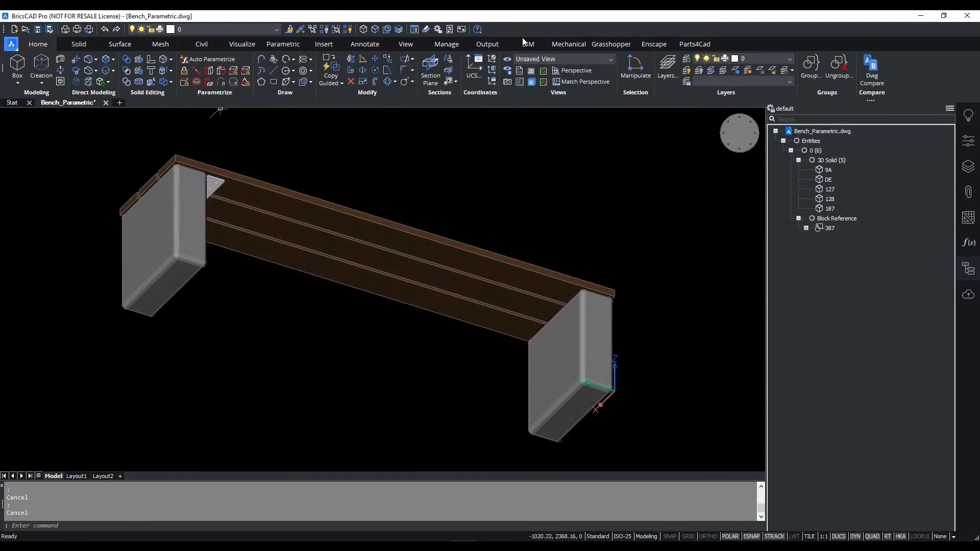
click(323, 45)
click(20, 69)
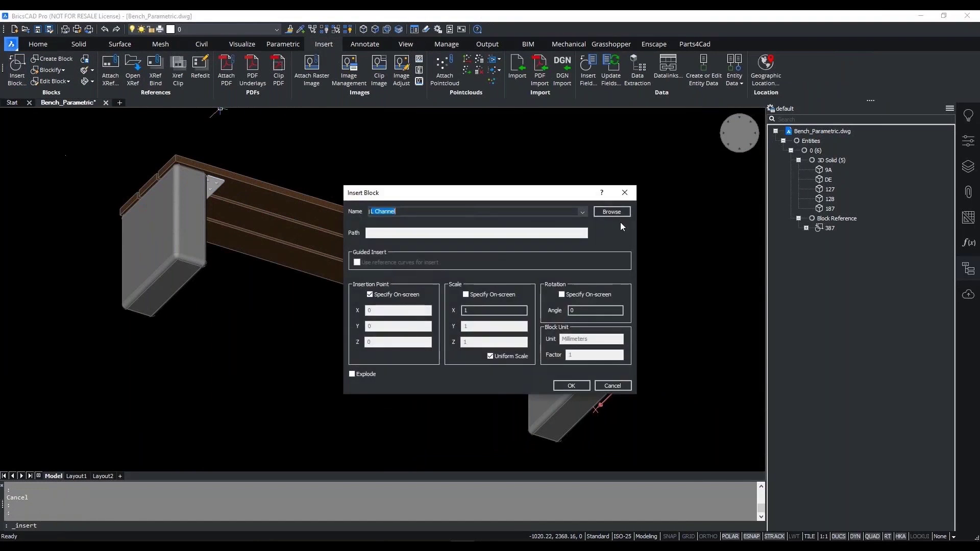
click(562, 386)
click(480, 338)
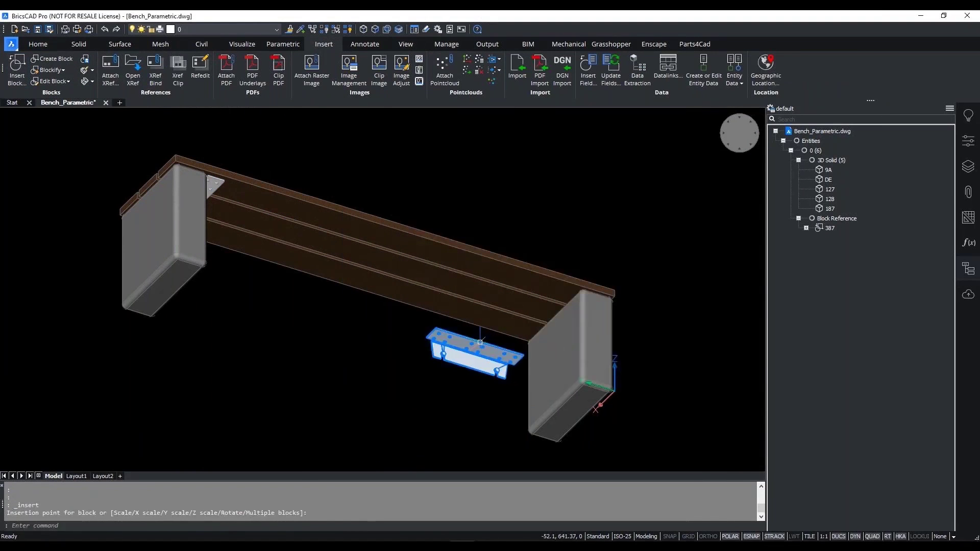
- Rotate the second L channel 90 degrees about its vertical axis
click(479, 340)
click(429, 346)
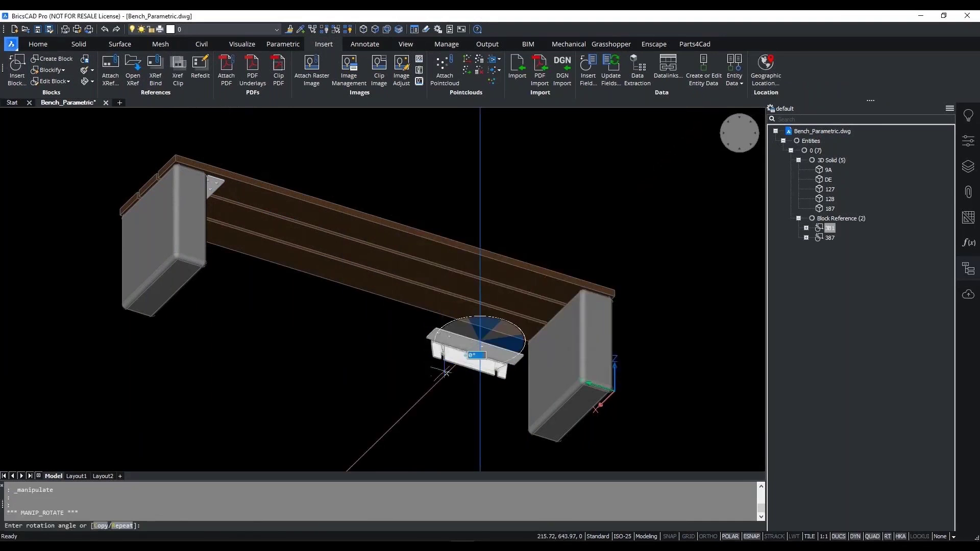
text(90)
key(Return)
- Move the second L channel vertically up to the underside of the seat planks, snapping to the seat's lower corner
scroll(534, 392, up, 2)
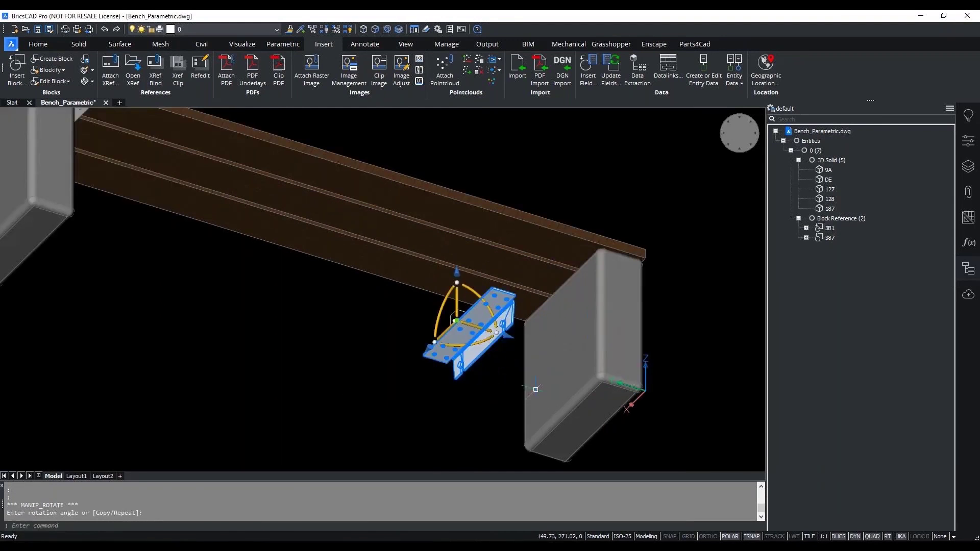
click(457, 306)
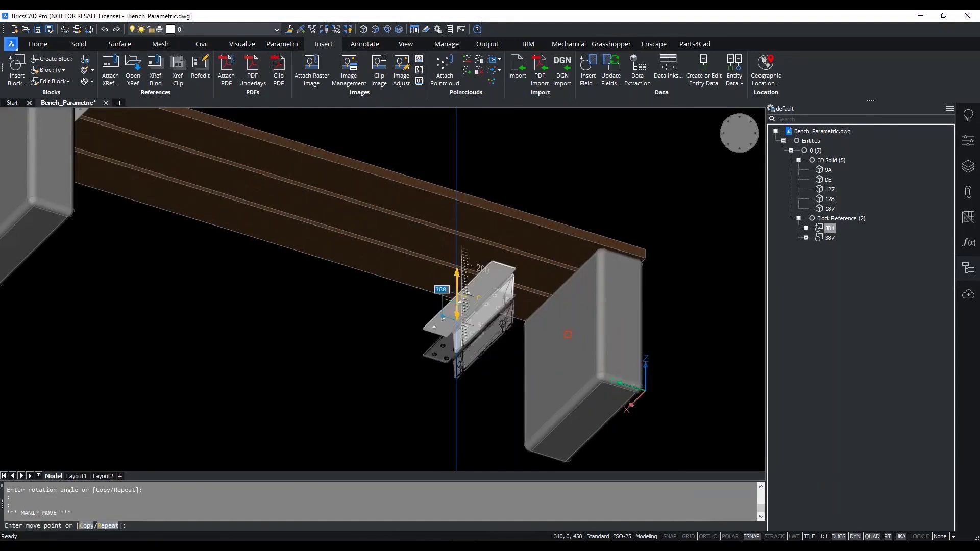
click(646, 258)
- Place the manipulator on the second L channel's lower edge and move the bracket along the bench flush against the leg's inner face
shift+middle_drag(533, 138, 516, 204)
scroll(508, 204, up, 5)
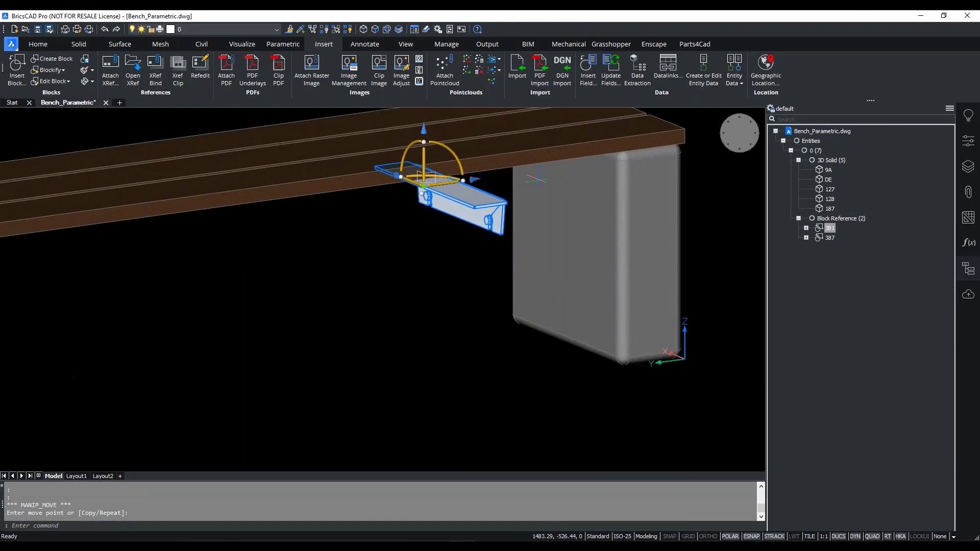
click(325, 188)
shift+middle_drag(502, 275, 453, 255)
click(249, 172)
middle_drag(295, 235, 299, 232)
scroll(300, 233, down, 4)
click(304, 201)
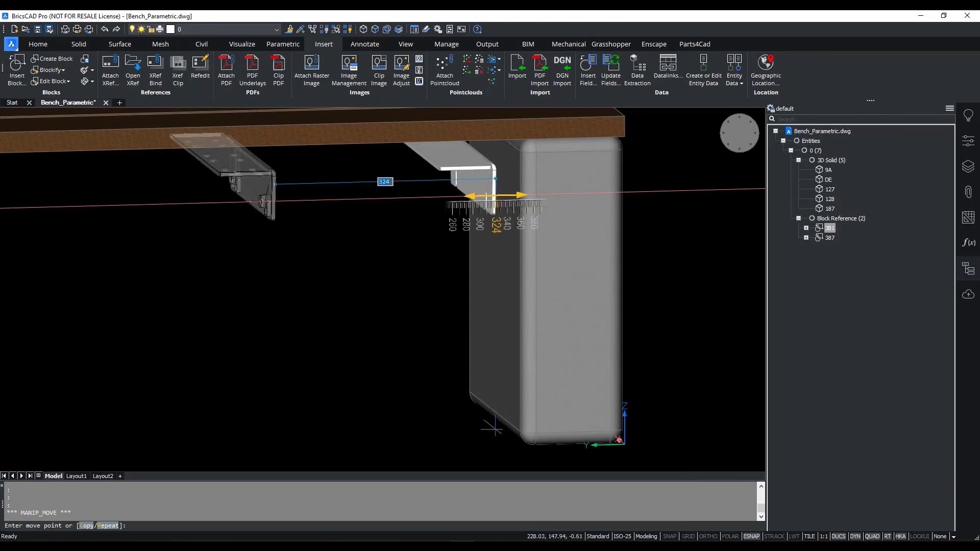
click(494, 411)
- Centre the second L channel across the leg's width by moving it sideways to the midpoint of the leg's edge
shift+middle_drag(510, 240, 634, 288)
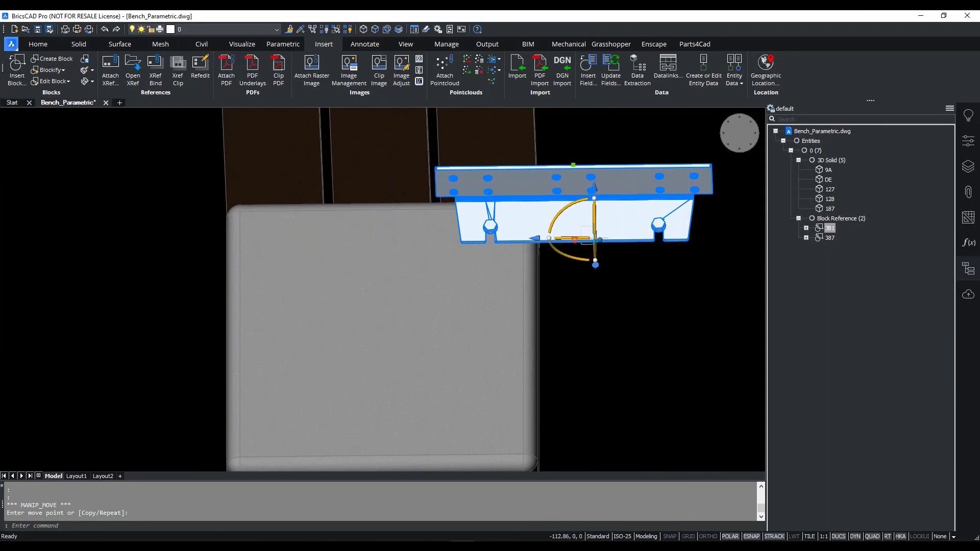
click(575, 237)
click(378, 244)
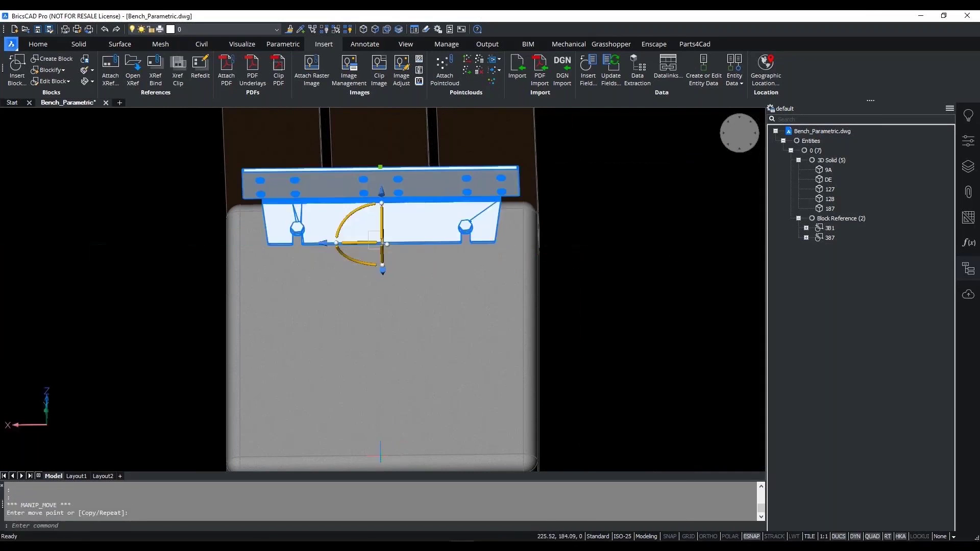
key(Escape)
key(Escape)
scroll(441, 368, down, 3)
shift+middle_drag(438, 360, 446, 324)
scroll(399, 339, down, 5)
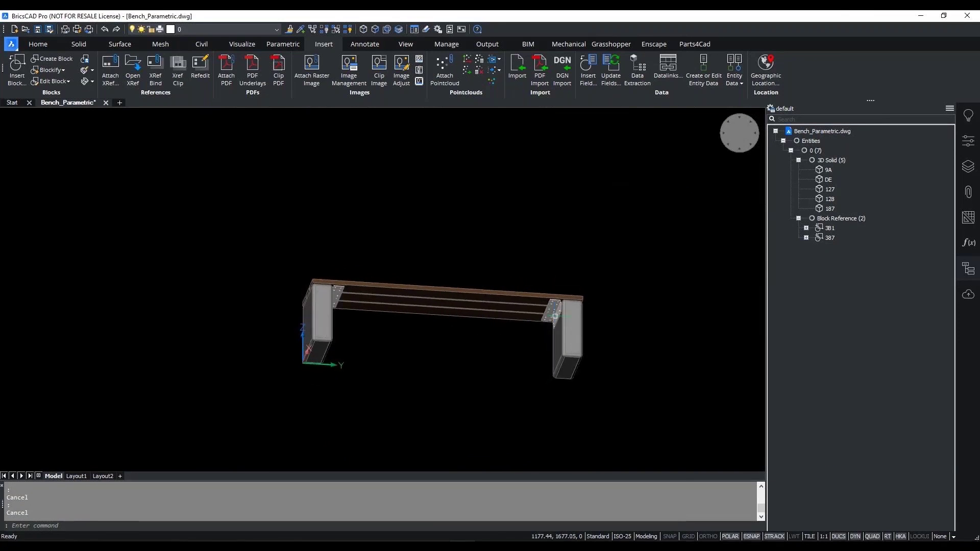
- Explode both L channel block references of the bench drawing into separate solids
click(840, 218)
scroll(544, 319, up, 3)
scroll(544, 319, up, 5)
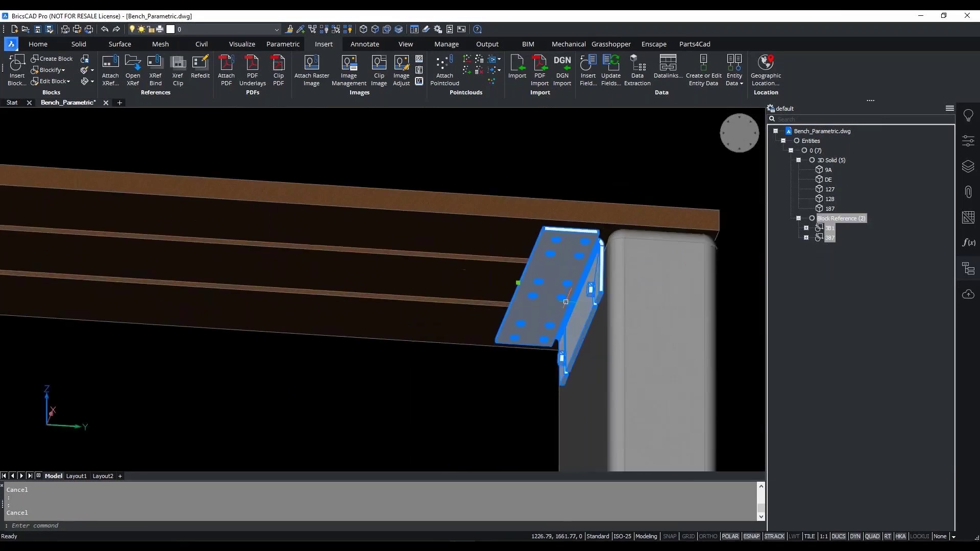
scroll(560, 300, down, 6)
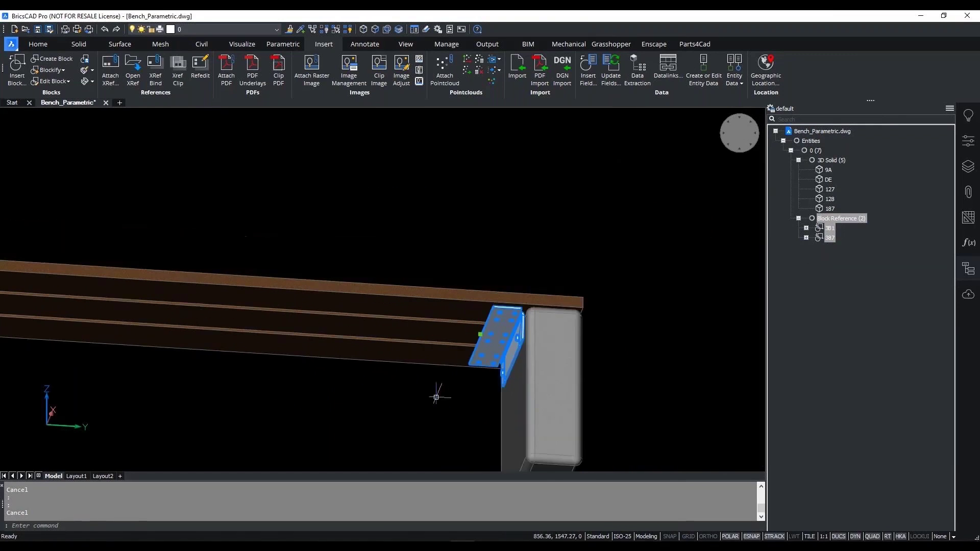
scroll(430, 356, up, 2)
text(x)
key(Return)
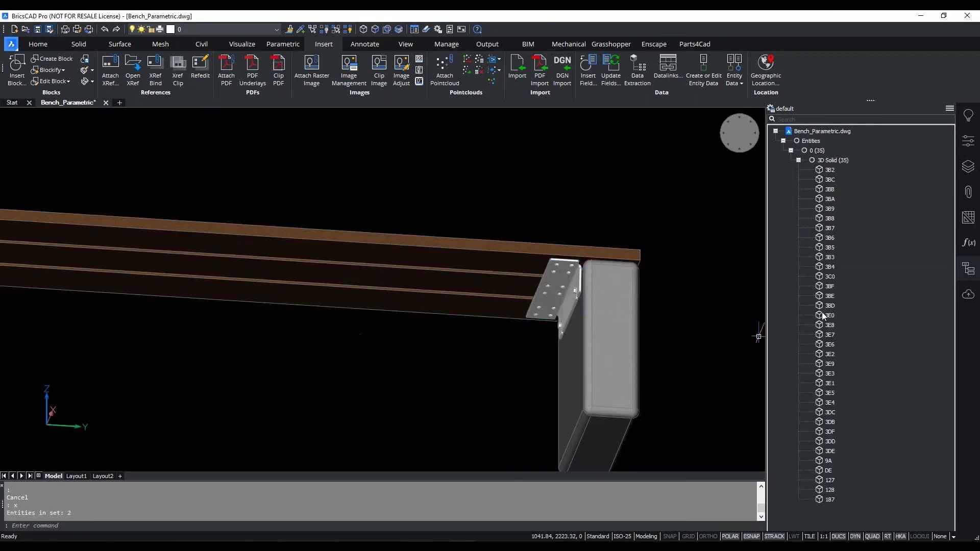
- Show the entity properties and examine the exploded L channel plate as an individual 3D solid
scroll(558, 295, up, 2)
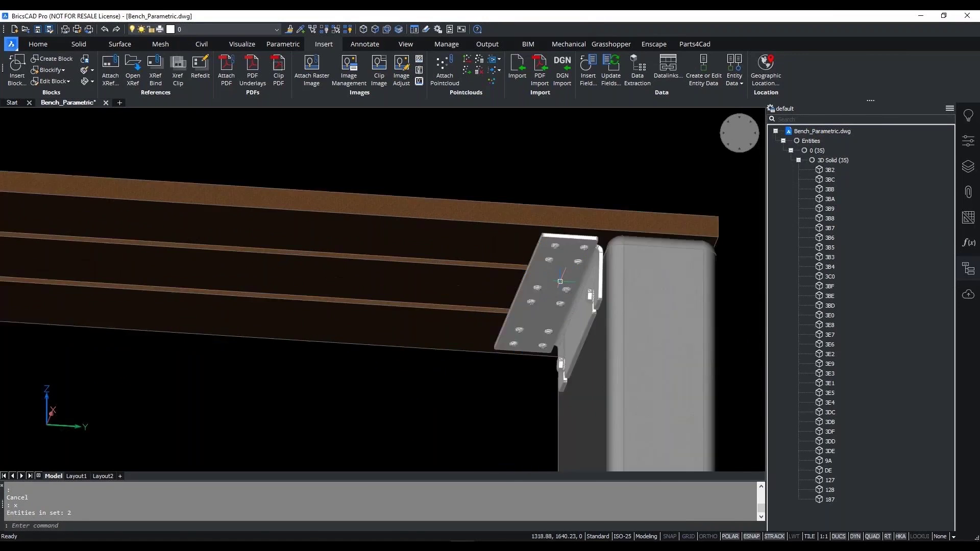
scroll(557, 294, up, 2)
key(Escape)
click(558, 294)
key(Escape)
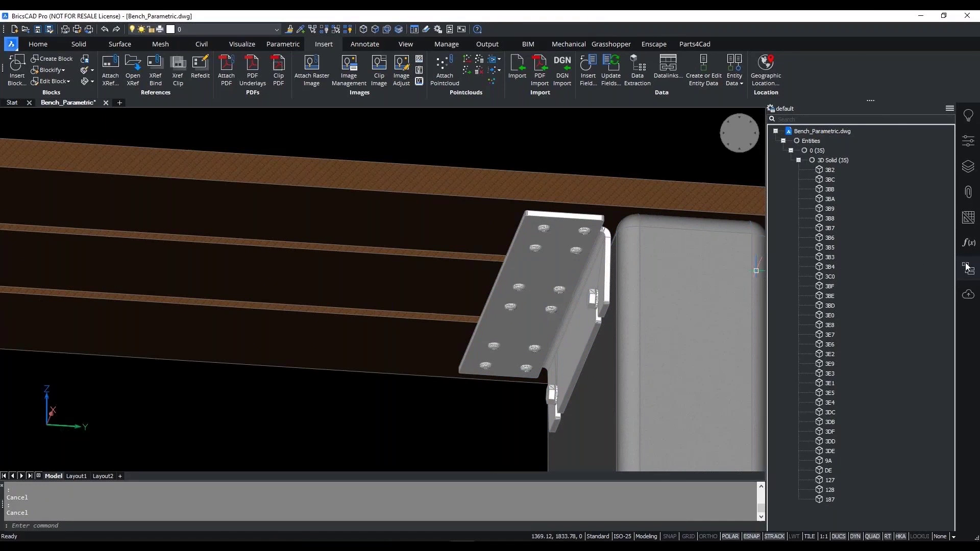
click(966, 143)
click(616, 329)
scroll(617, 329, down, 4)
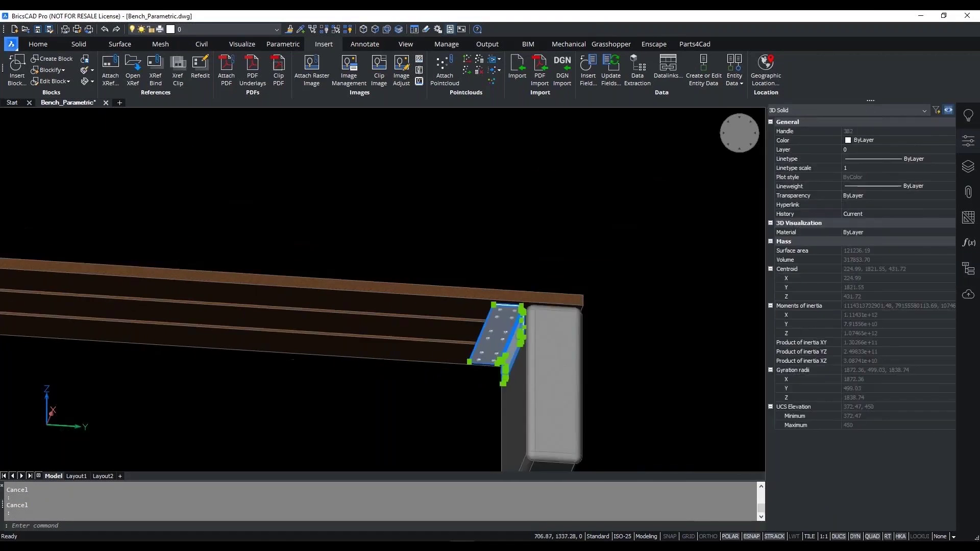
key(Escape)
- Insert the Parametric Fixings block at the origin 0, 0, 0 with a uniform scale of 1 and no rotation
click(17, 66)
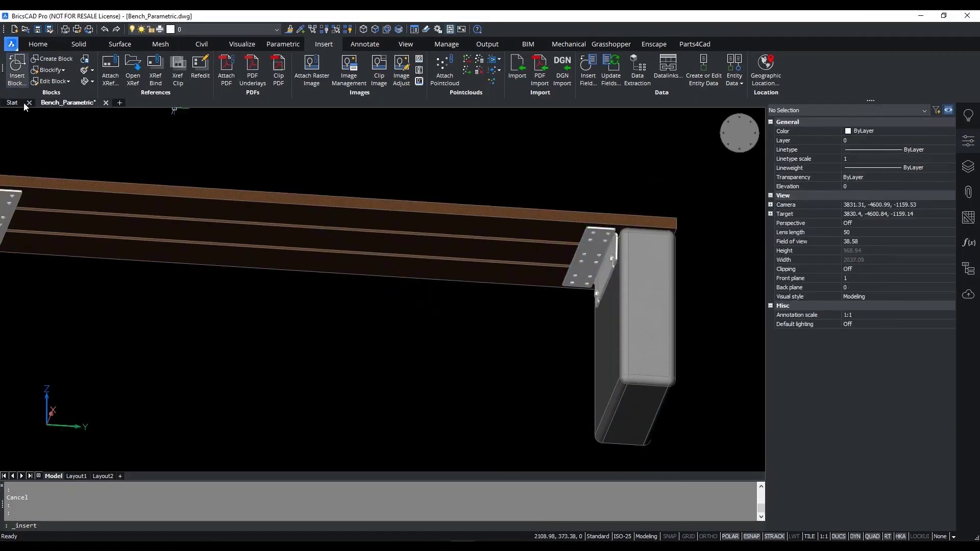
click(607, 211)
click(285, 273)
click(597, 371)
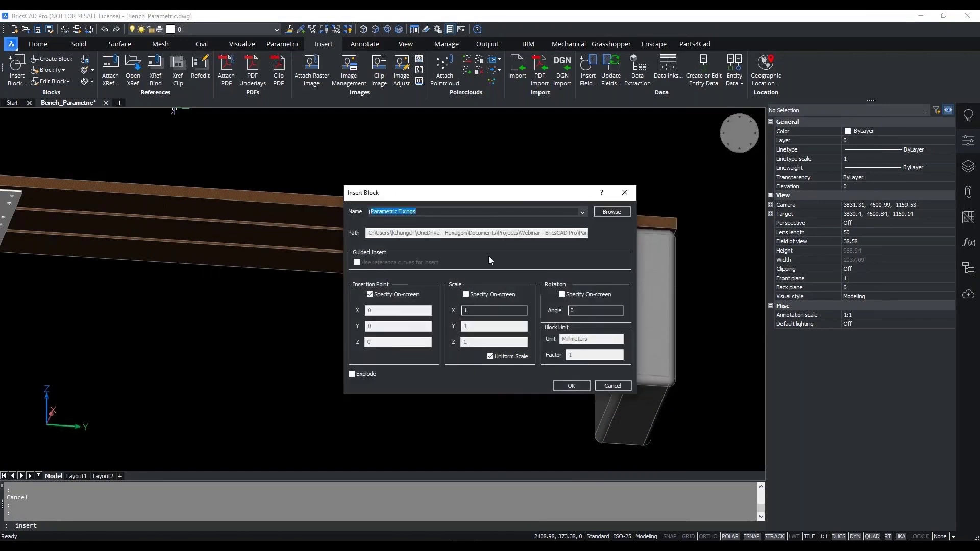
click(370, 295)
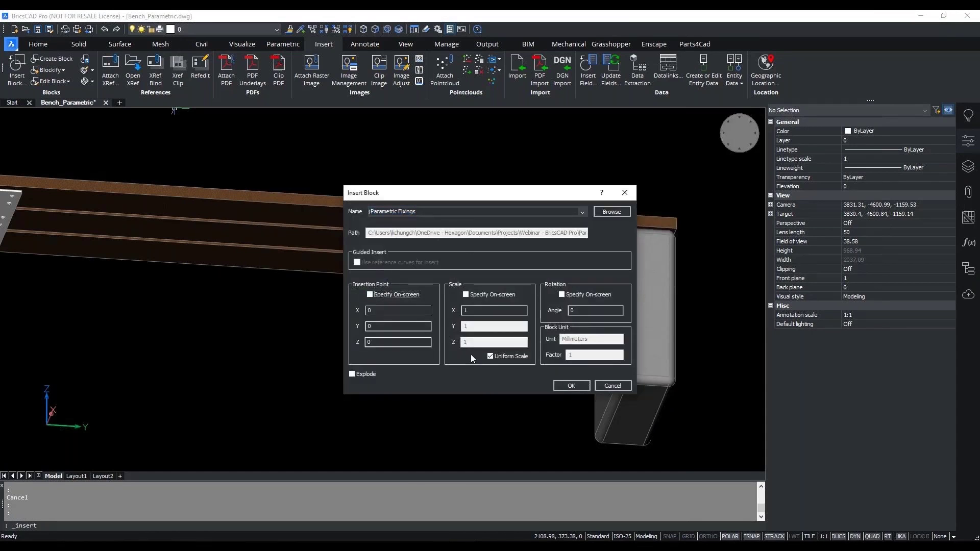
click(571, 386)
scroll(348, 324, down, 2)
scroll(250, 337, up, 6)
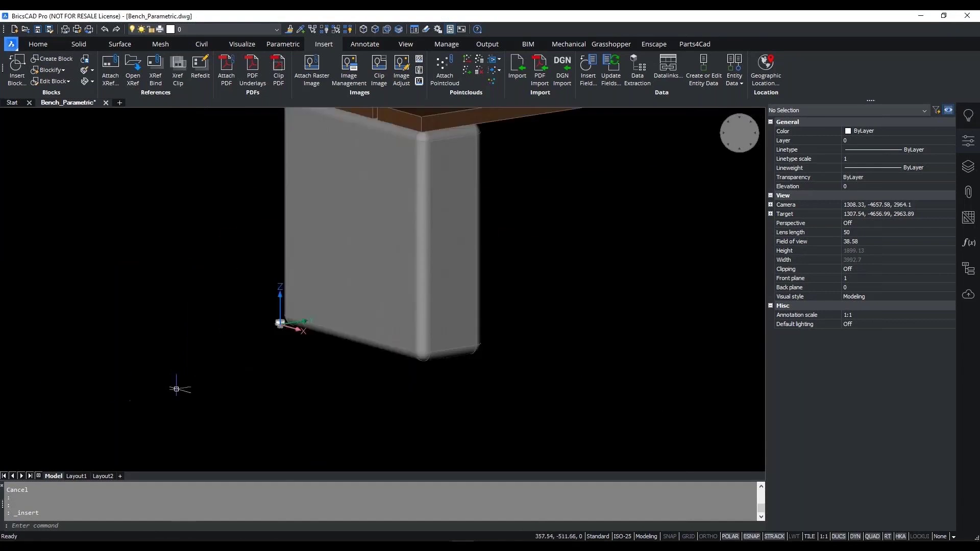
- Select the inserted fixing at the origin and set its Fastener parameter to M3 Cap Head
click(250, 337)
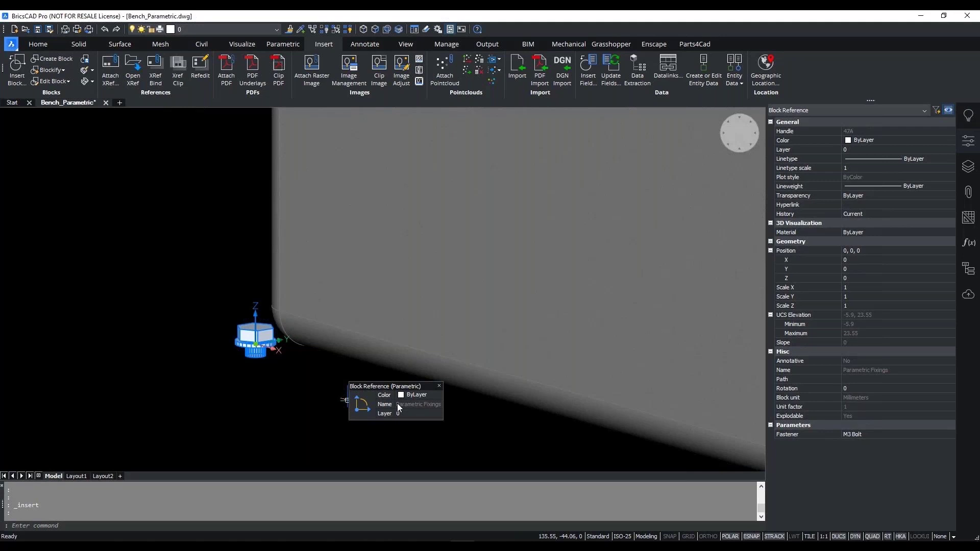
click(888, 433)
click(887, 434)
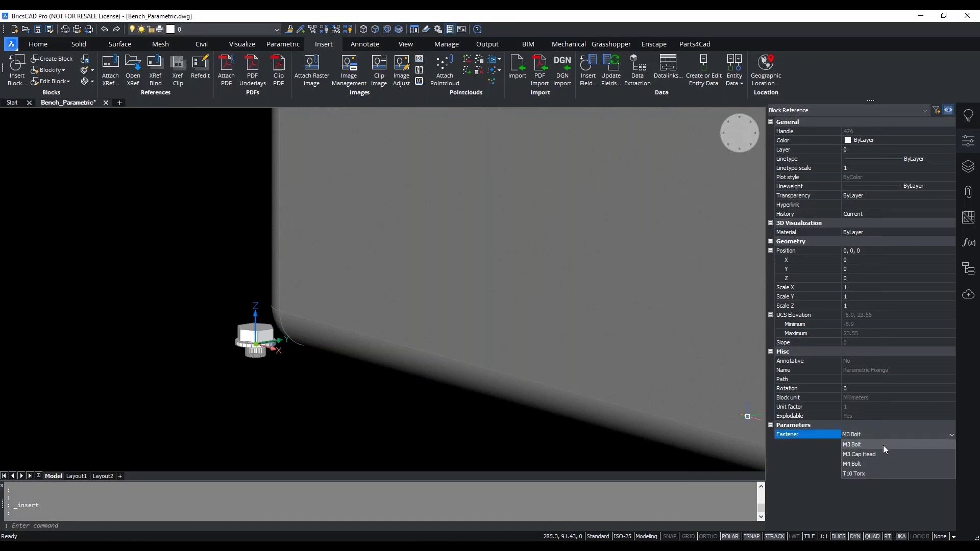
click(883, 453)
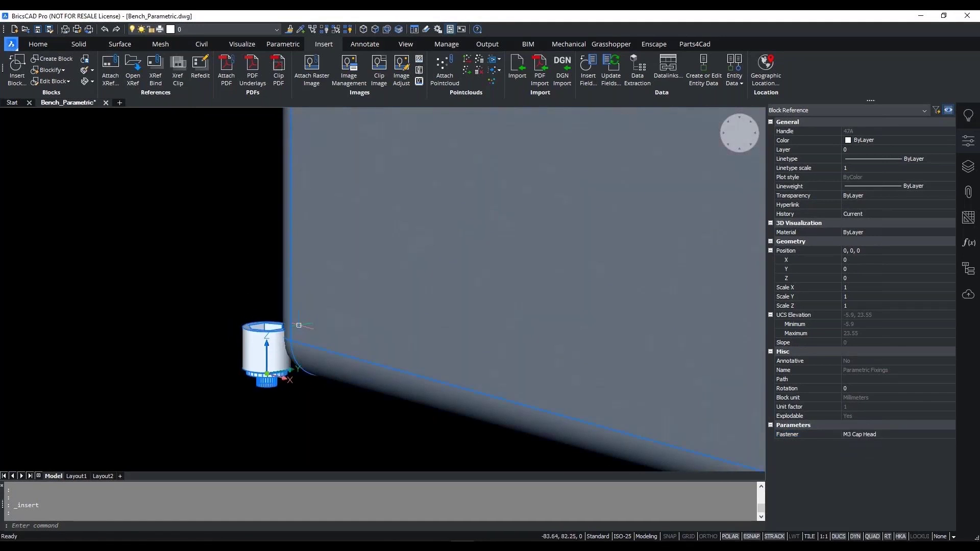
scroll(316, 321, up, 2)
- Try another Fastener type on the parametric fixing and set it back to M3 Bolt
click(883, 434)
click(883, 435)
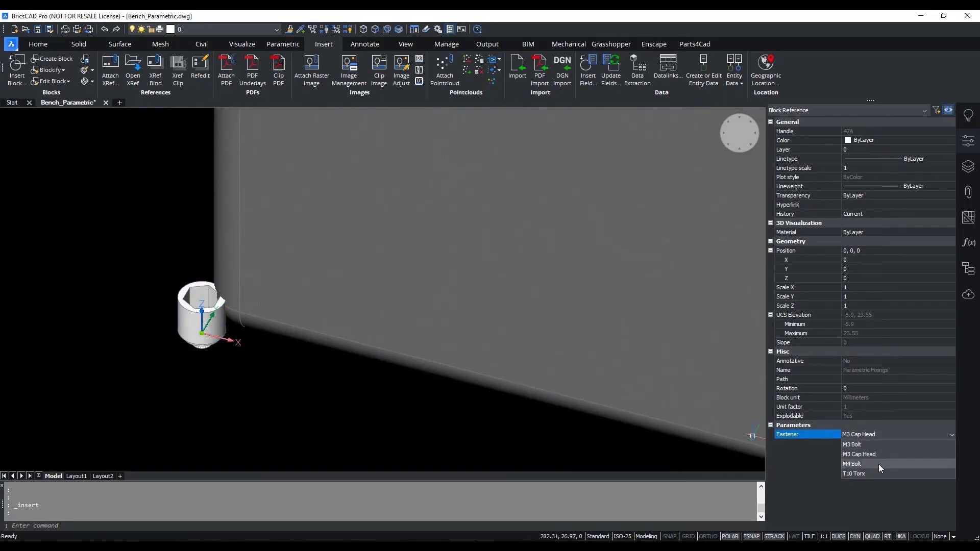
click(881, 471)
click(881, 436)
click(880, 444)
scroll(162, 390, down, 3)
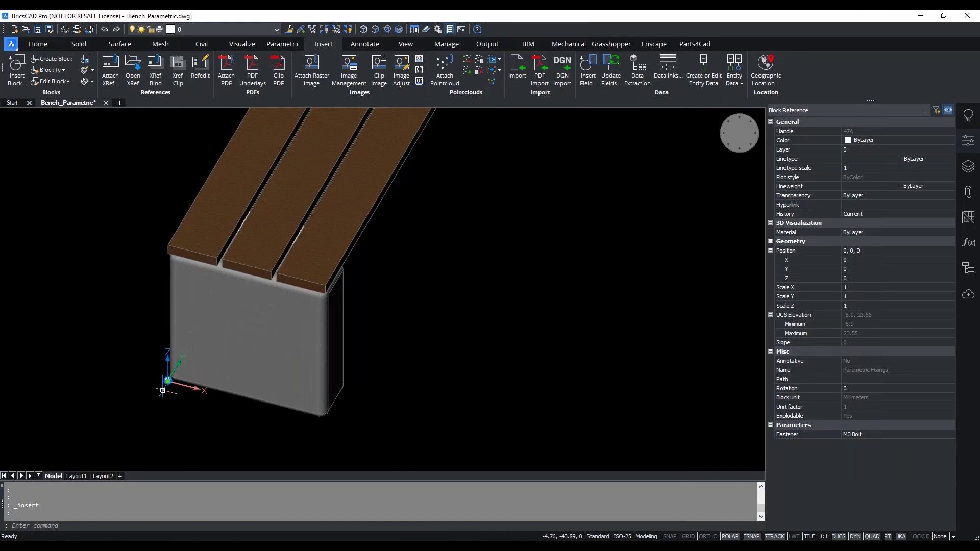
- Start the PARAMETRICBLOCKIFY command for the bench drawing
shift+middle_drag(219, 380, 434, 405)
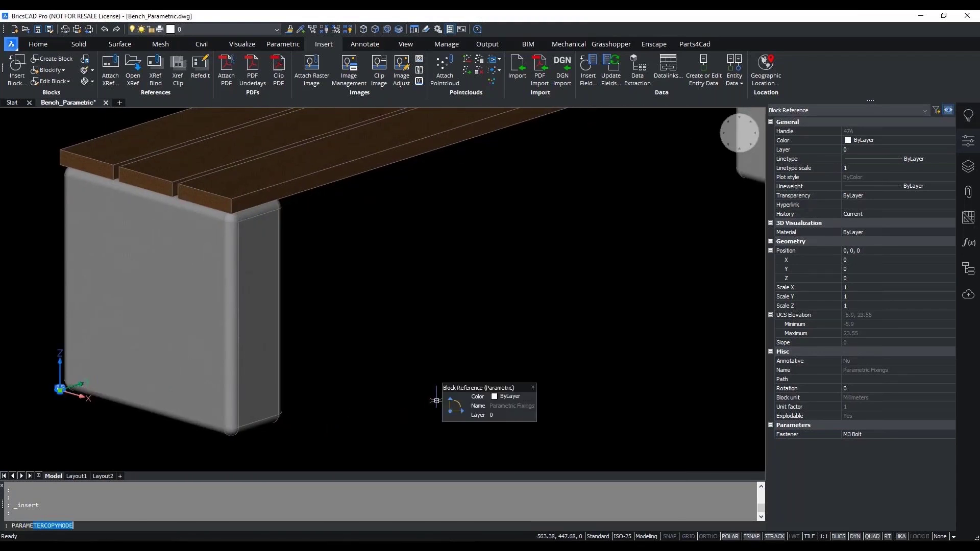
text(TR)
click(133, 489)
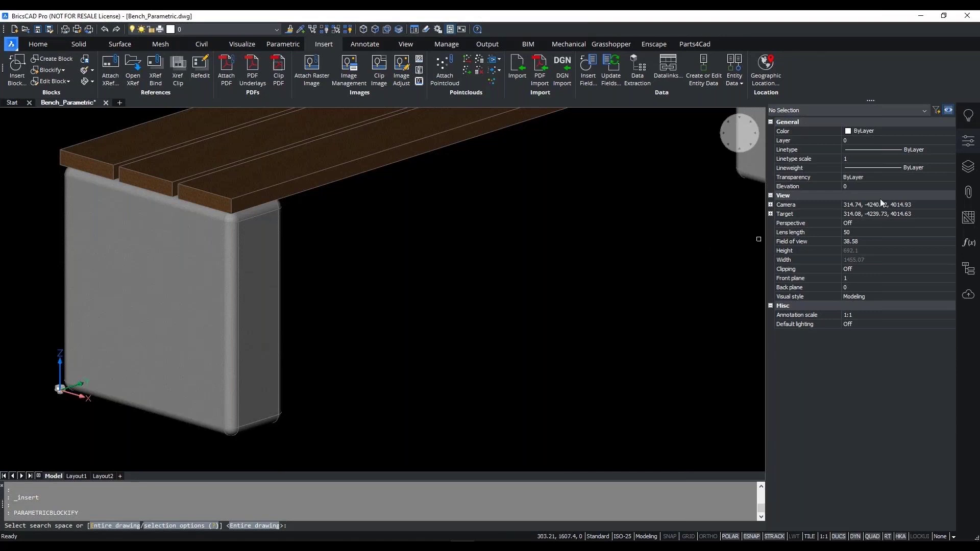
- Convert matching fasteners to parametric blocks across the entire drawing and select all block references in the structure tree
click(115, 525)
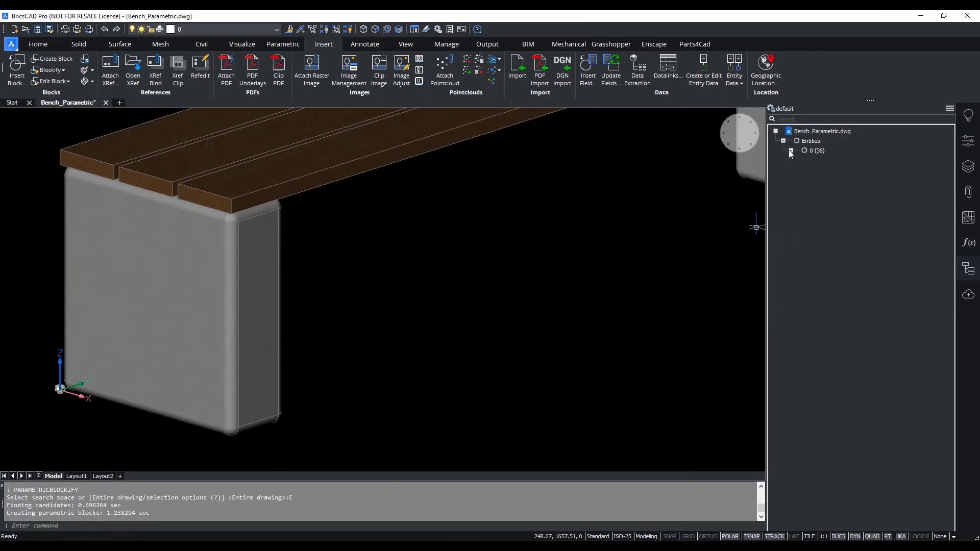
click(824, 169)
scroll(313, 335, down, 4)
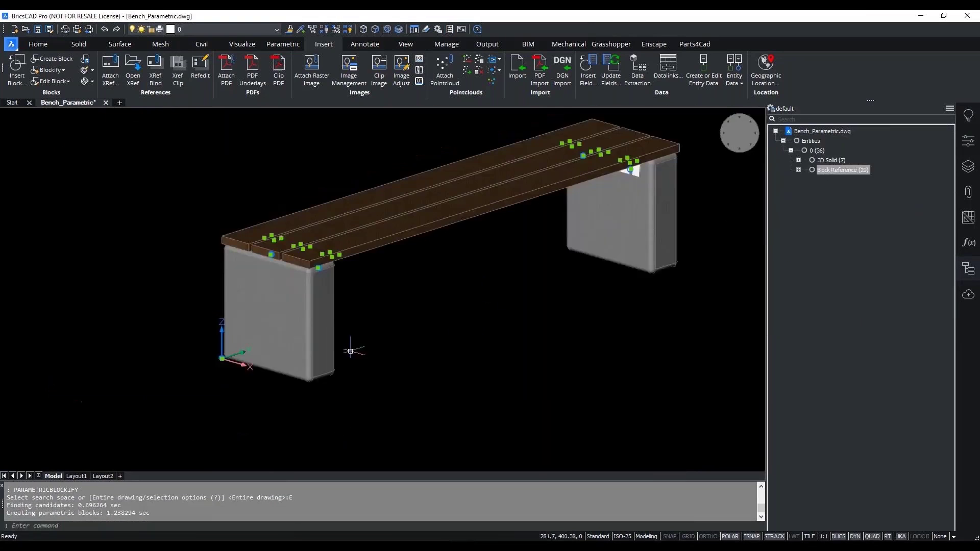
- Undo the parametric block conversion and redo it to compare the drawing structure
key(ctrl+z)
key(ctrl+z)
key(ctrl+z)
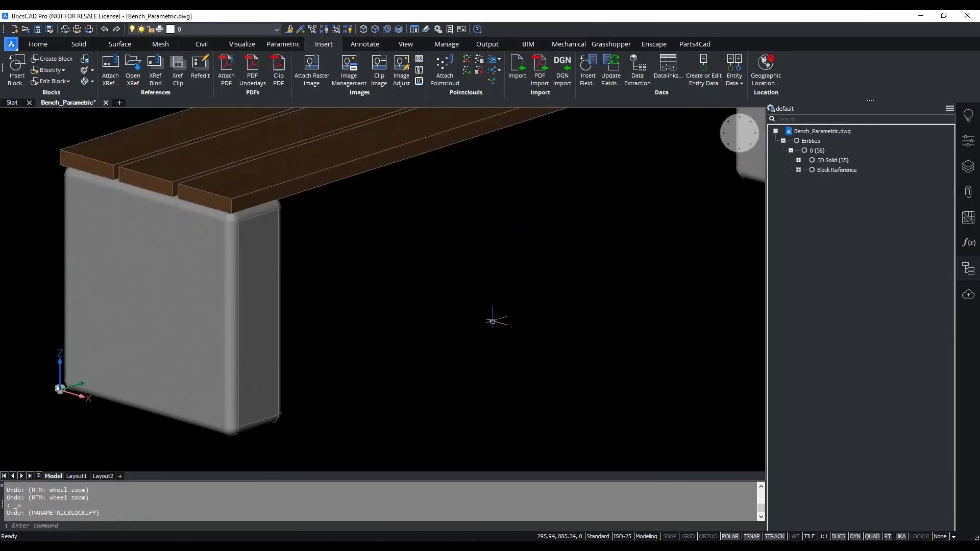
key(ctrl+y)
key(ctrl+y)
key(ctrl+y)
- Select all block references to examine where the parametric fixings sit beneath the bench, and clear the selection
click(840, 169)
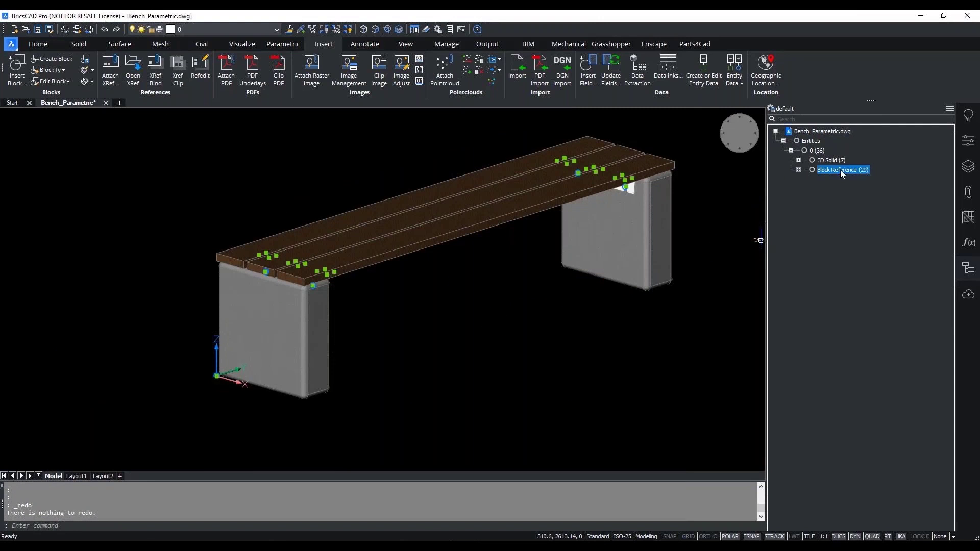
mouse_move(366, 280)
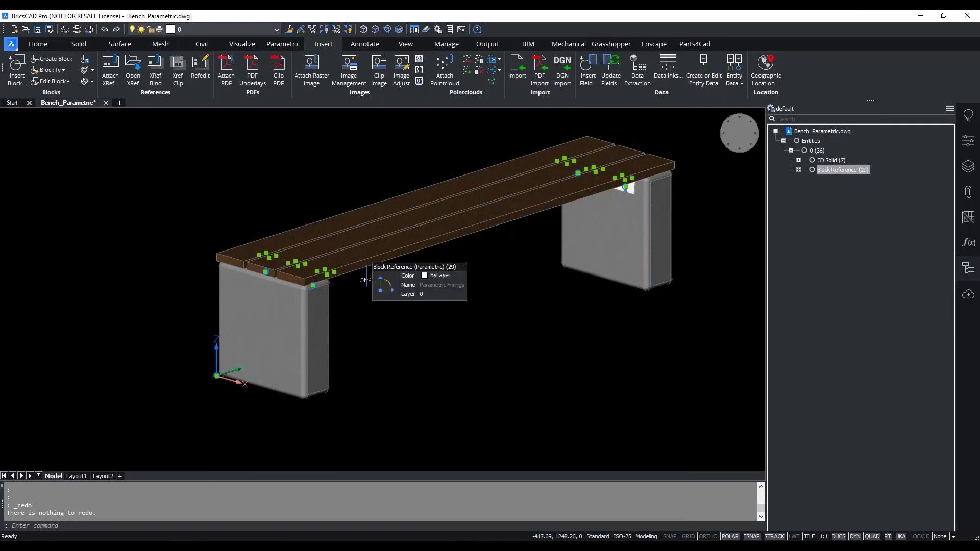
shift+middle_drag(397, 292, 407, 296)
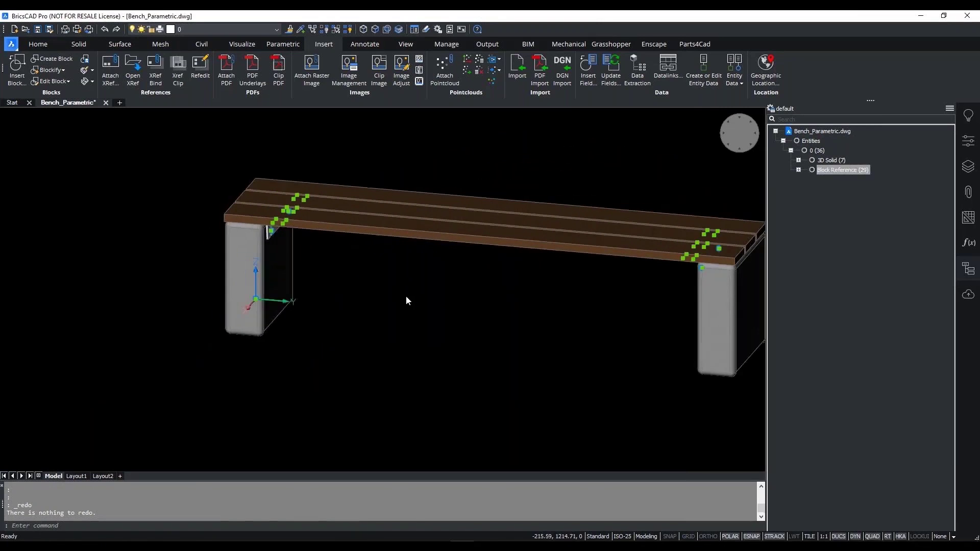
scroll(406, 297, up, 10)
key(Escape)
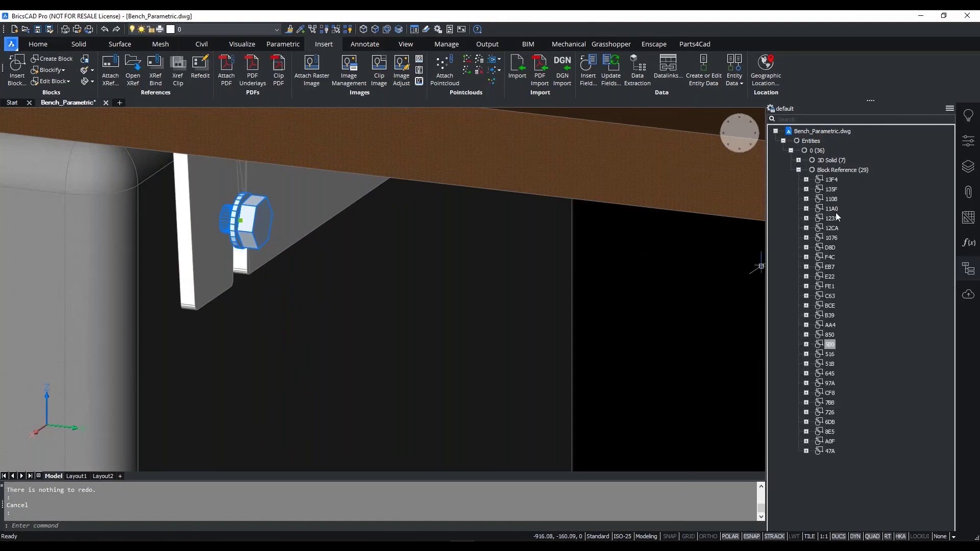
- Set the Fastener parameter of both bolts on the bracket's vertical flange to M3 Cap Head, one after the other
click(968, 140)
mouse_move(461, 307)
shift+middle_down()
mouse_move(466, 299)
mouse_move(564, 363)
mouse_move(417, 369)
mouse_move(459, 357)
shift+middle_up()
click(874, 434)
click(876, 458)
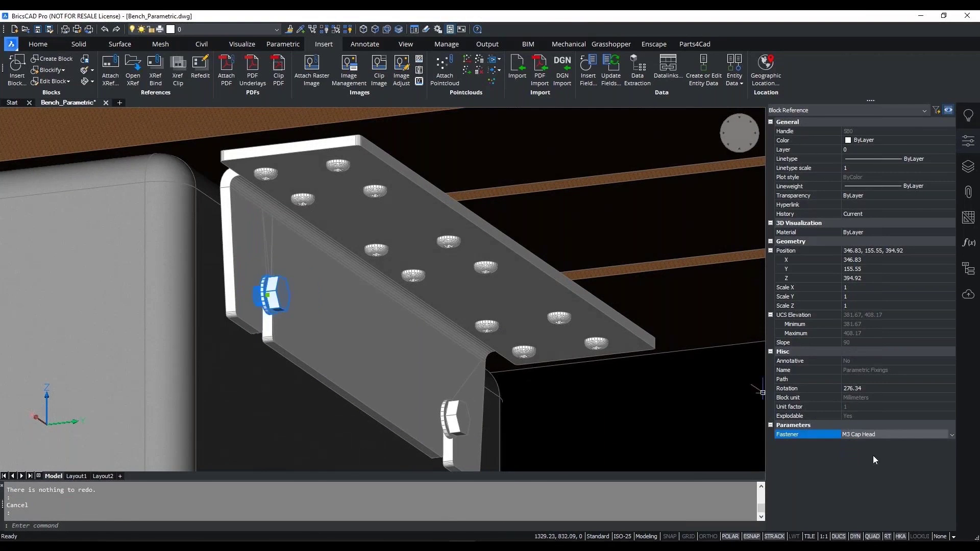
key(Escape)
click(453, 418)
click(878, 436)
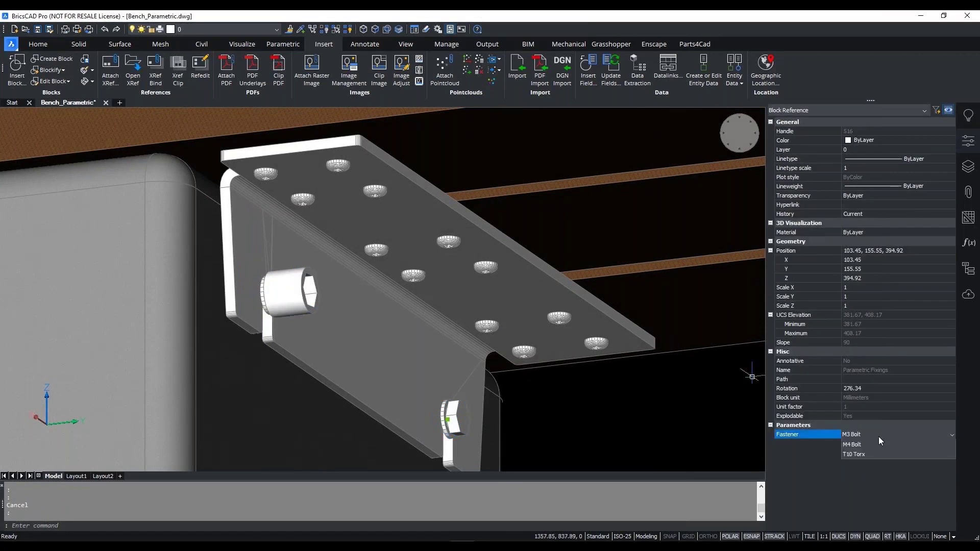
click(874, 455)
key(Escape)
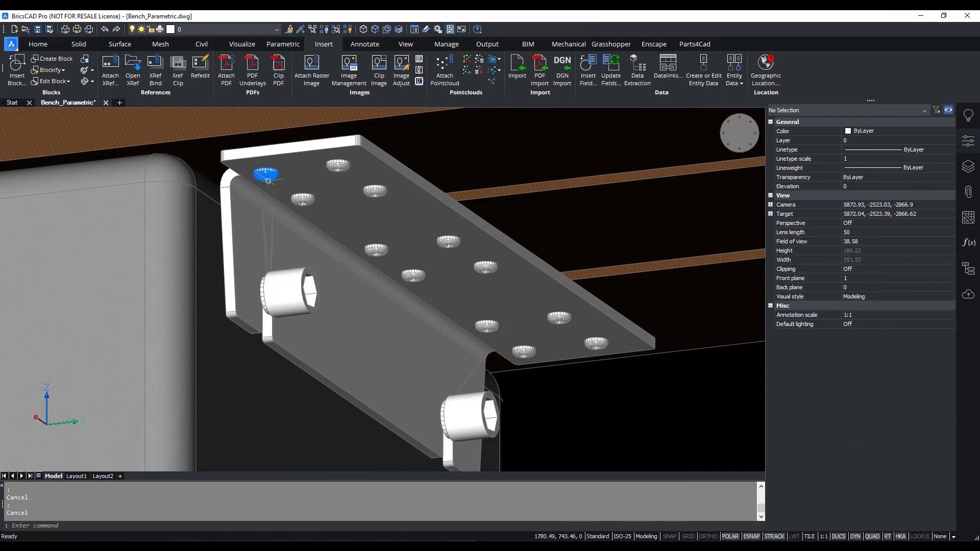
- Select the four end screws on the bracket's horizontal flange and set their Fastener parameter to M3 Bolt
click(266, 174)
click(338, 165)
click(303, 198)
click(375, 191)
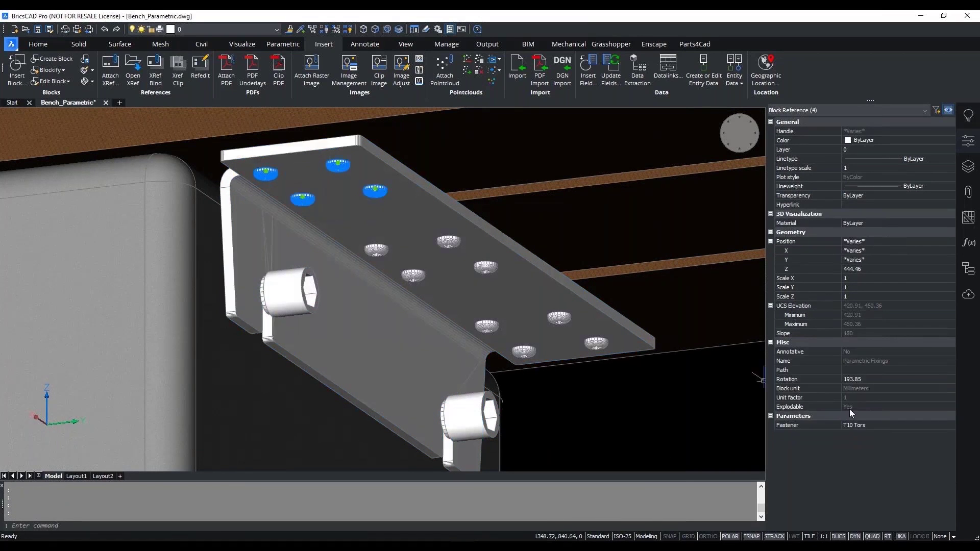
click(870, 425)
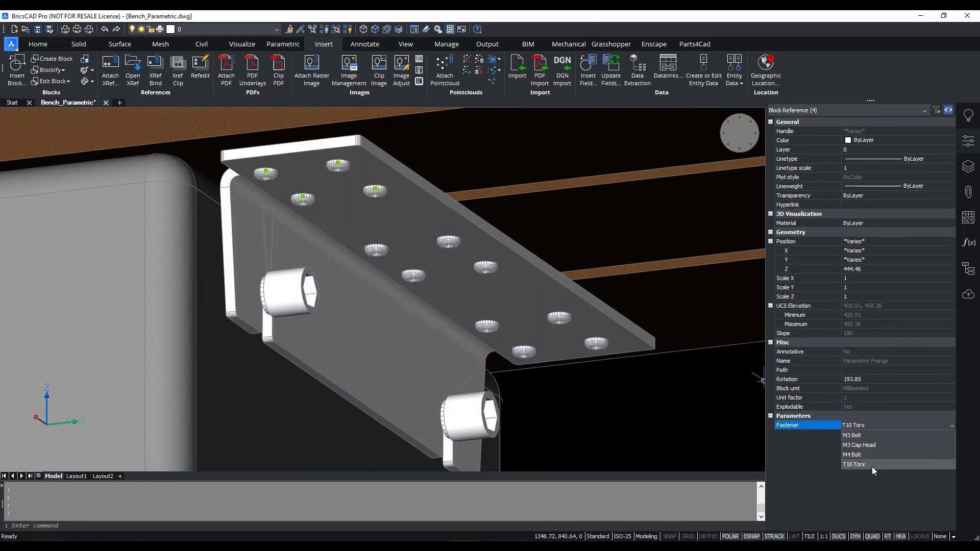
click(874, 436)
shift+middle_drag(462, 319, 362, 343)
key(Escape)
key(Escape)
- Set the Fastener parameter of both bolts on the opposite bracket's vertical flange to M4 Bolt
scroll(433, 305, down, 1)
scroll(354, 339, down, 3)
shift+middle_drag(569, 335, 701, 353)
scroll(557, 278, up, 3)
scroll(558, 277, up, 3)
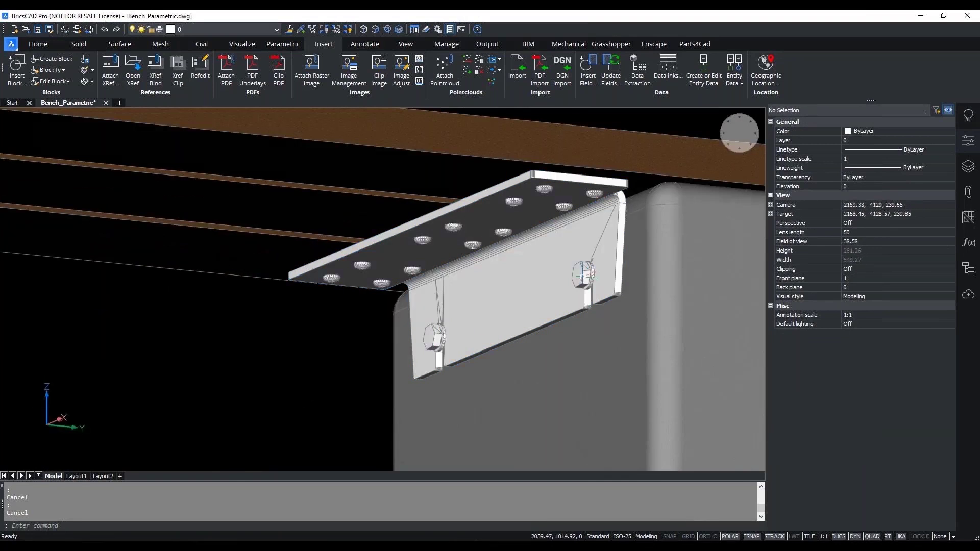
click(436, 337)
click(584, 276)
click(859, 424)
click(859, 424)
click(866, 456)
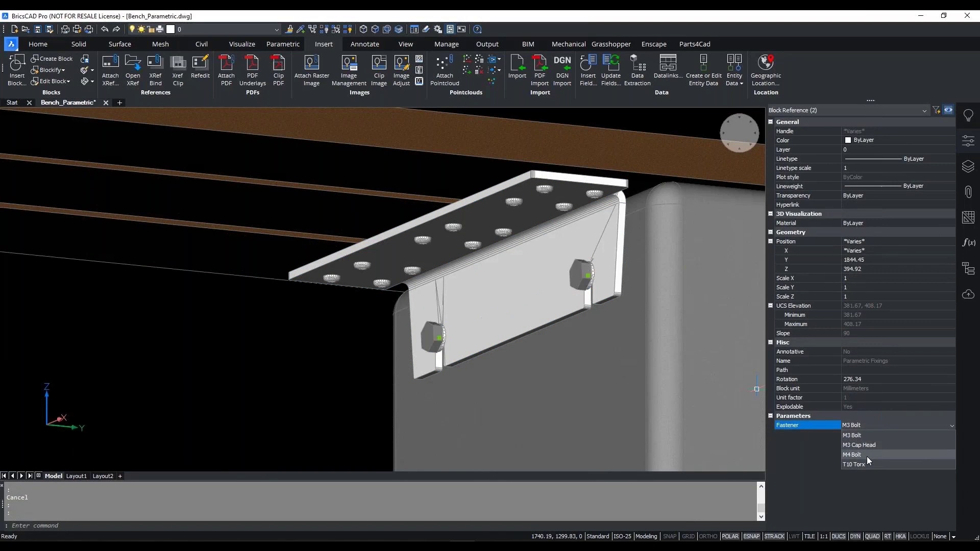
key(Escape)
- Examine the drawing structure by highlighting all block references and all 3D solids of the whole bench
scroll(593, 349, down, 3)
shift+middle_drag(587, 327, 561, 403)
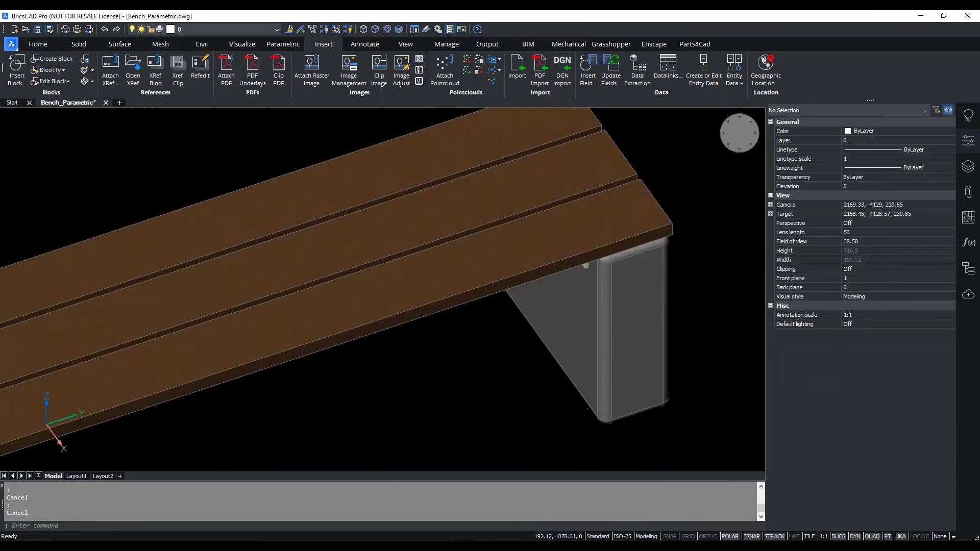
scroll(550, 344, down, 5)
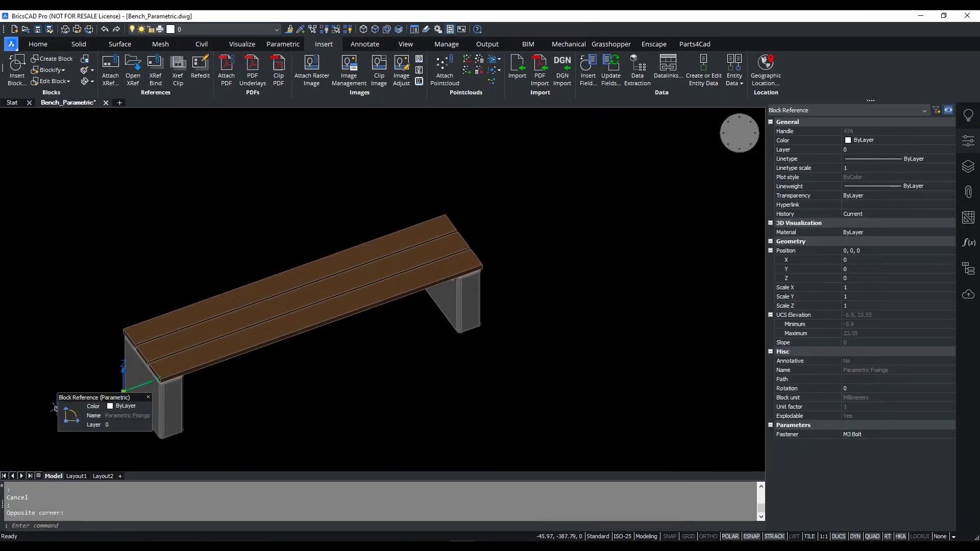
click(969, 269)
click(784, 141)
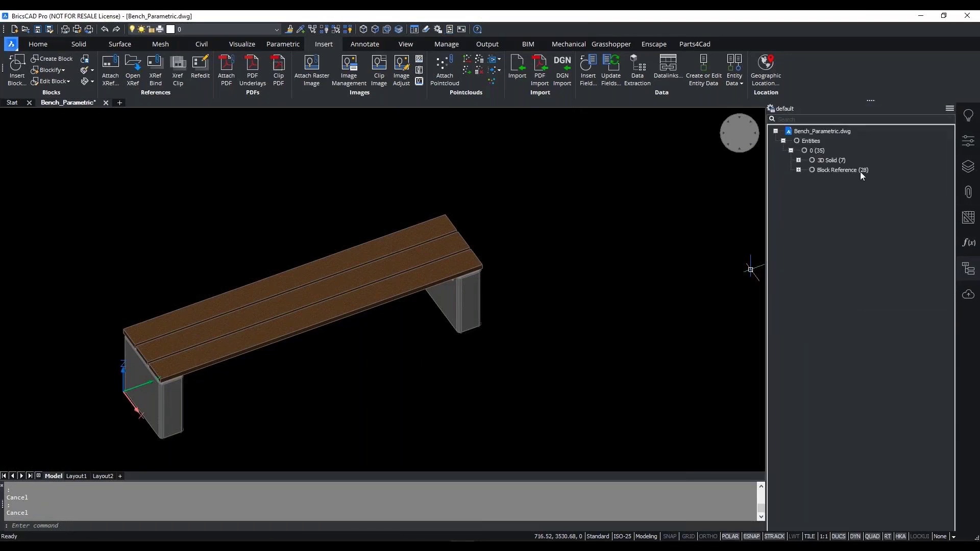
click(799, 170)
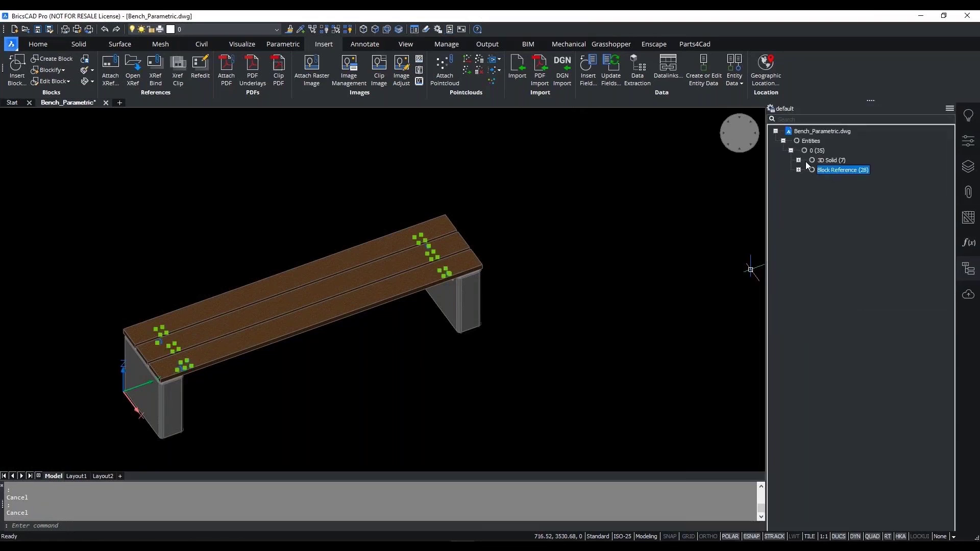
click(822, 161)
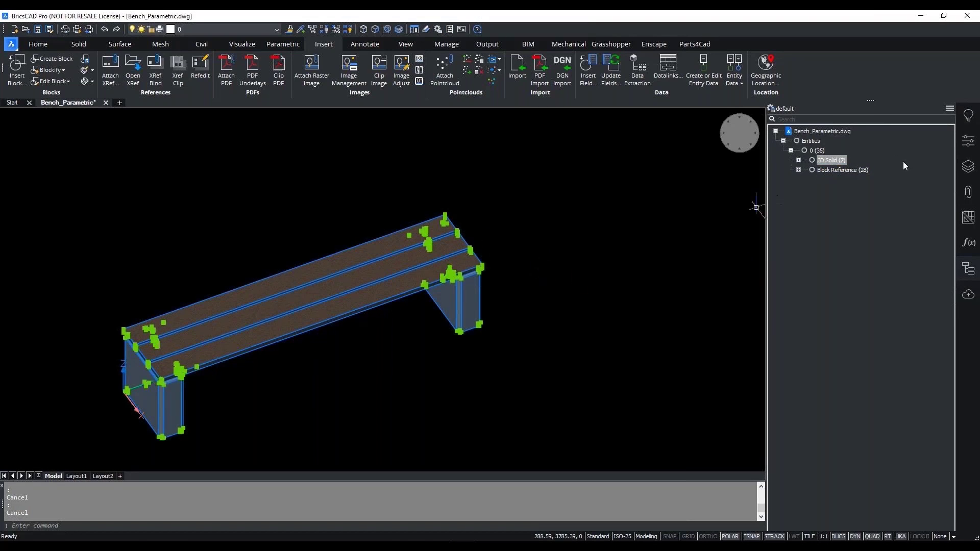
click(970, 269)
key(Escape)
- Save the bench drawing and start Enscape to show the model in real time
key(ctrl+s)
click(641, 320)
key(Escape)
key(Escape)
key(Escape)
click(656, 44)
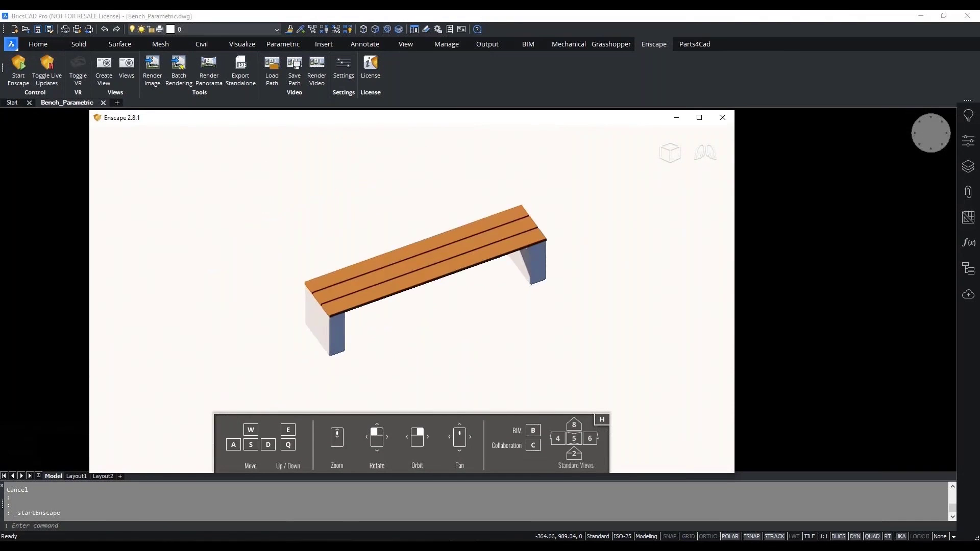
- Frame the bench in the Enscape window and change its projection to perspective
scroll(415, 333, up, 5)
drag(465, 375, 465, 352)
drag(470, 402, 488, 354)
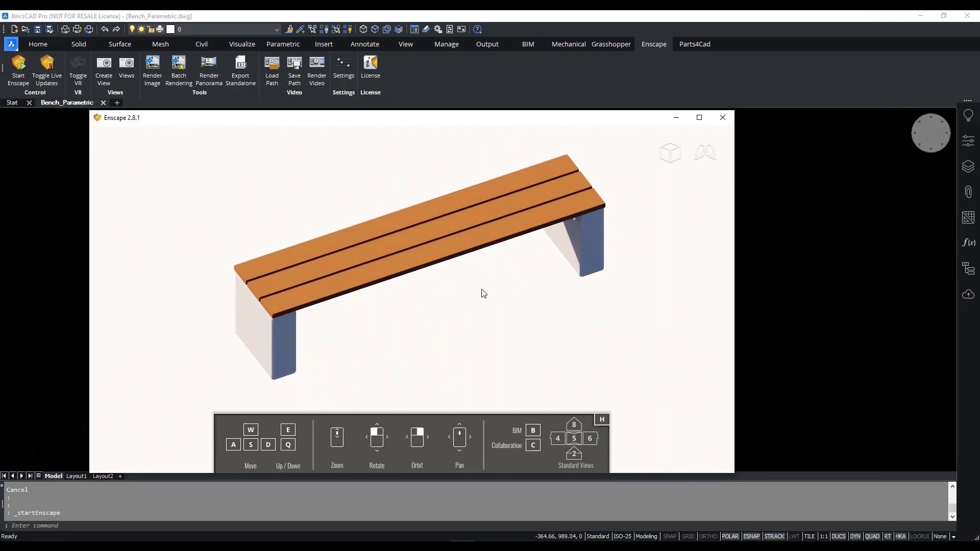
mouse_move(669, 153)
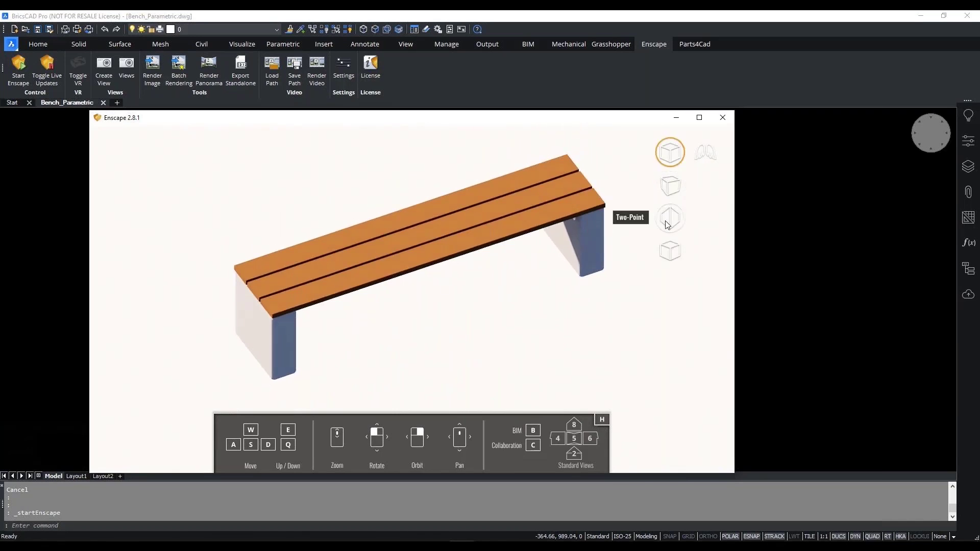
click(683, 209)
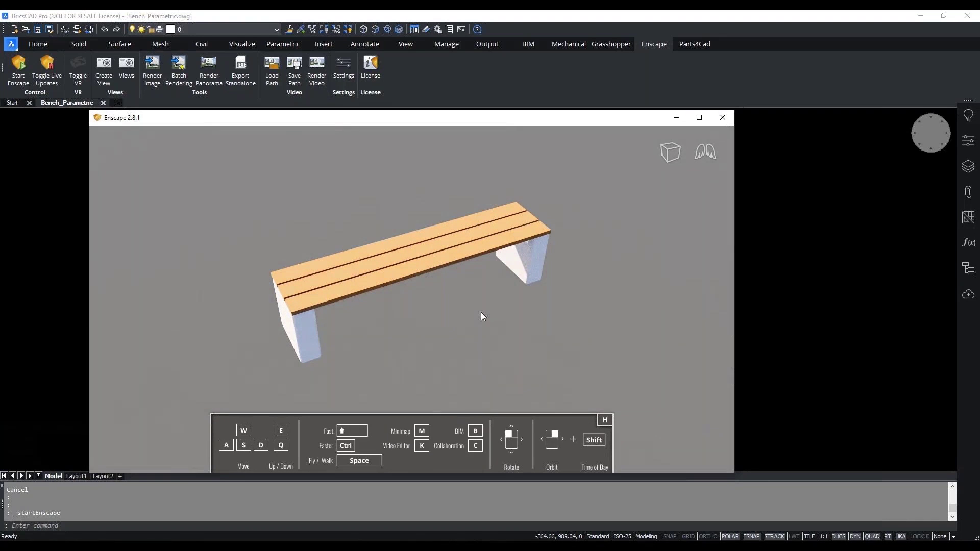
- Examine the rendered bracket, bolts and screws up close from beneath the bench seat
shift+right_drag(482, 311, 439, 312)
key(e)
drag(409, 356, 440, 395)
right_drag(440, 327, 426, 186)
key(w)
drag(426, 187, 378, 275)
drag(592, 268, 588, 302)
scroll(588, 302, up, 3)
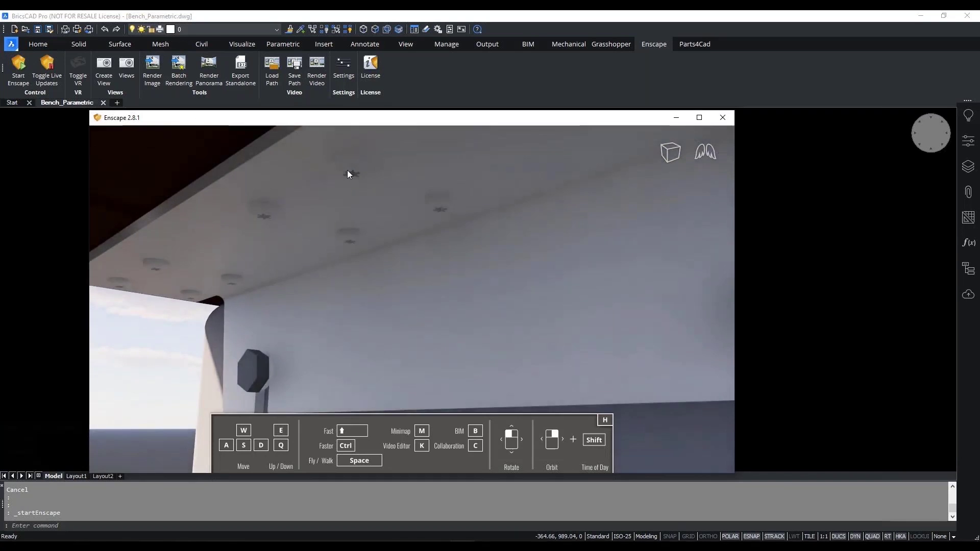
scroll(378, 212, up, 2)
scroll(384, 221, down, 5)
right_drag(430, 262, 339, 304)
scroll(715, 269, down, 3)
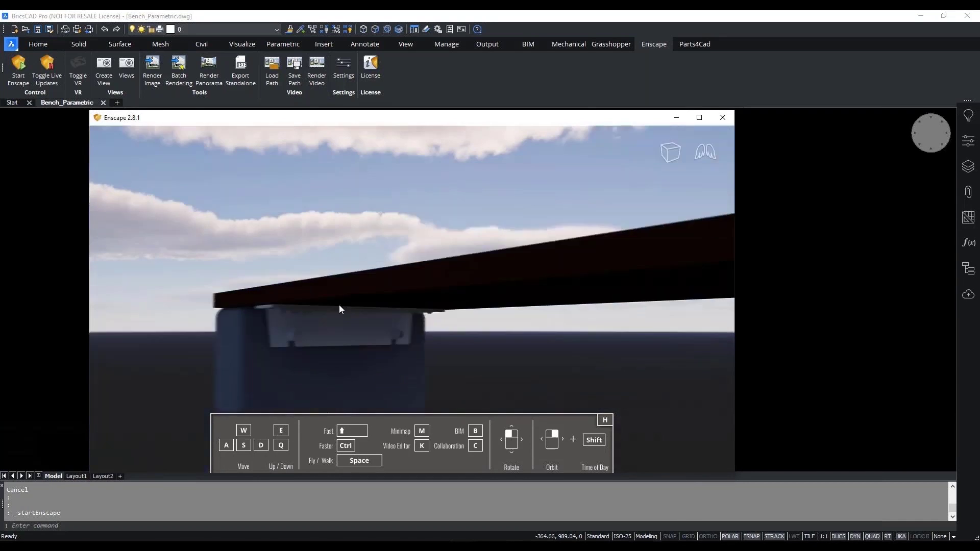
- Set the Enscape time of day to 17:57 and view the bracket bolts from below in that light
mouse_move(396, 345)
shift+right_down()
mouse_move(408, 345)
mouse_move(391, 342)
shift+right_up()
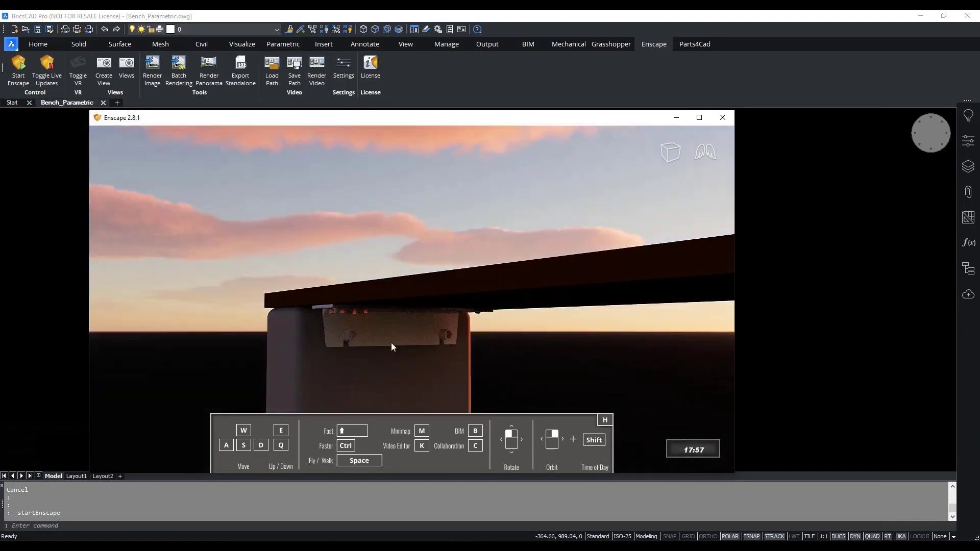
scroll(376, 363, up, 3)
scroll(368, 357, down, 1)
middle_drag(368, 356, 338, 207)
right_drag(398, 227, 398, 228)
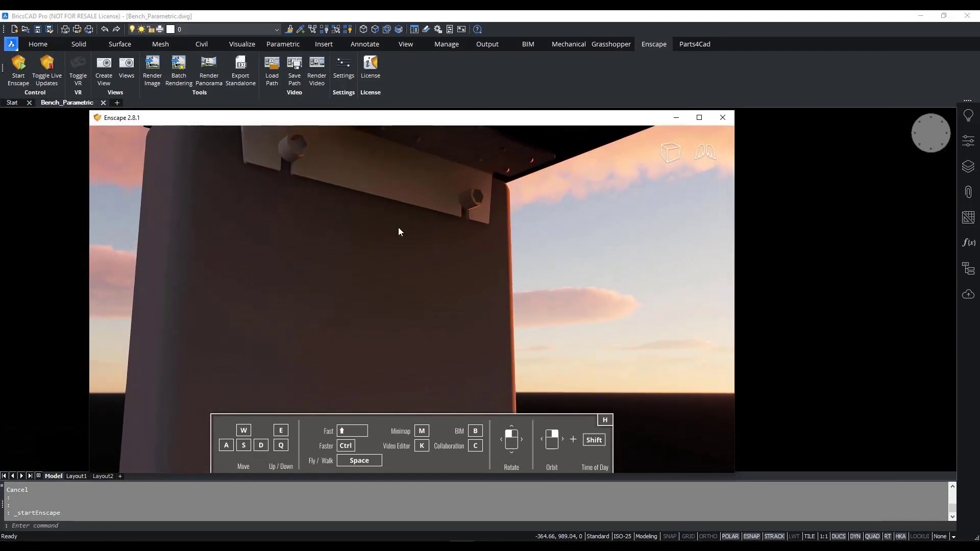
middle_drag(398, 227, 373, 241)
right_drag(372, 240, 353, 223)
- Close the Enscape window and the Bench_Parametric drawing
click(723, 117)
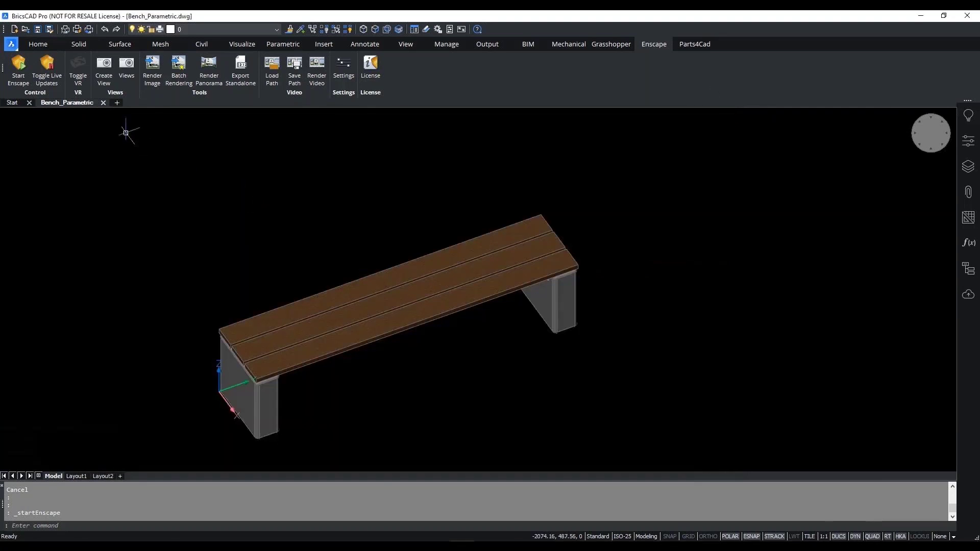
click(48, 45)
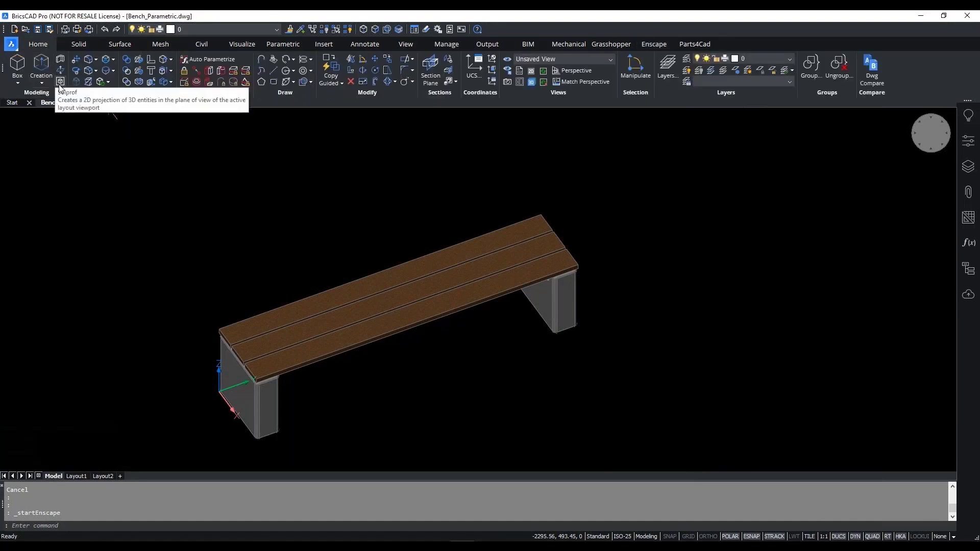
click(104, 103)
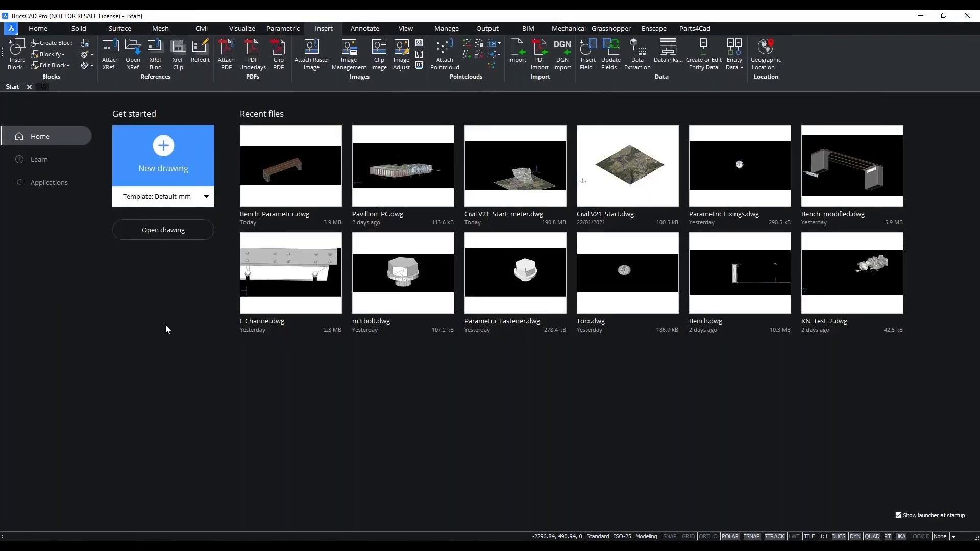
- Create a new drawing from the Default-mm template and import the Rhino file bench.3dm from the bench-08 folder
click(173, 166)
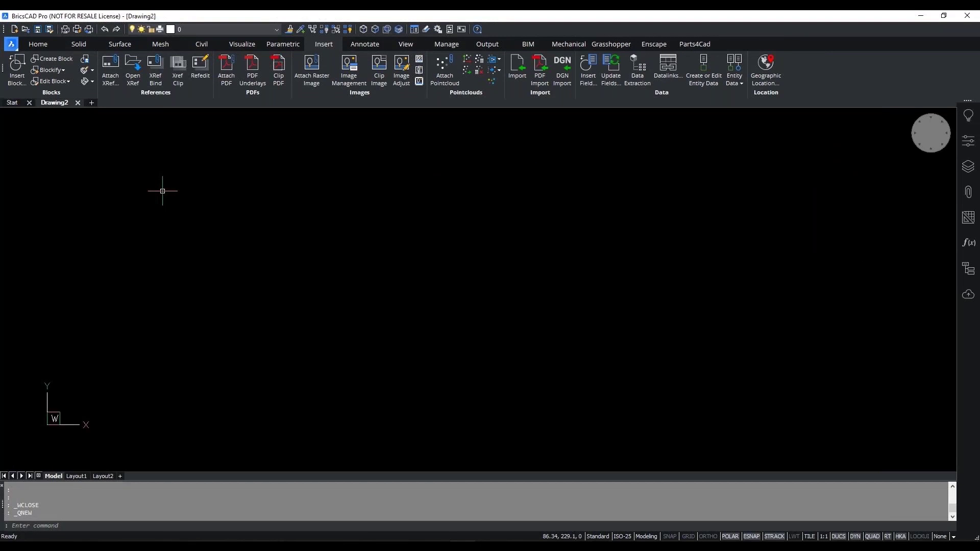
text(IMPORT)
key(Return)
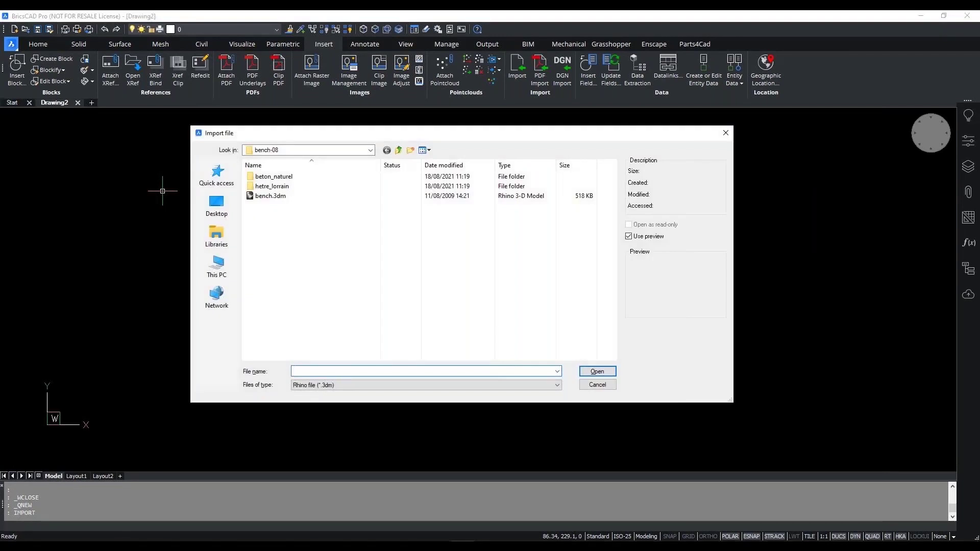
click(270, 195)
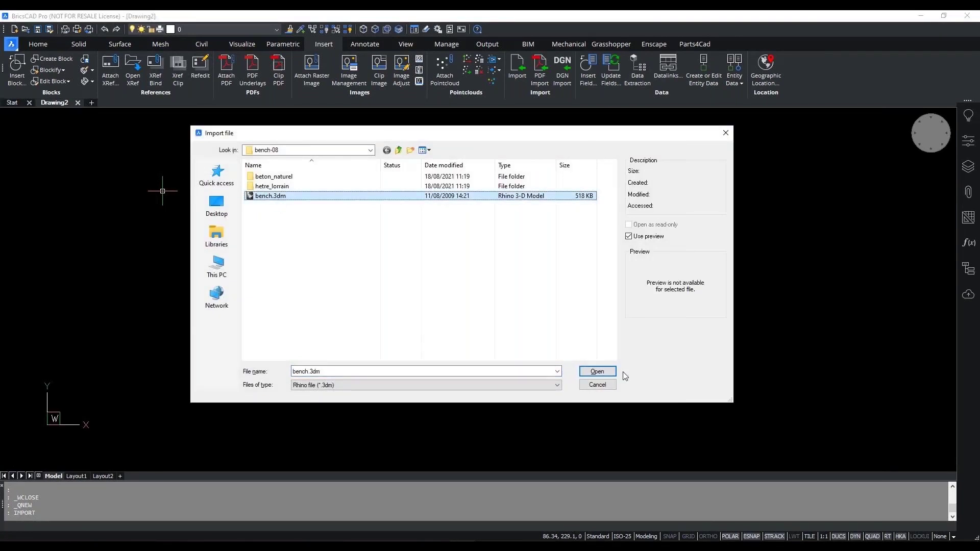
click(385, 385)
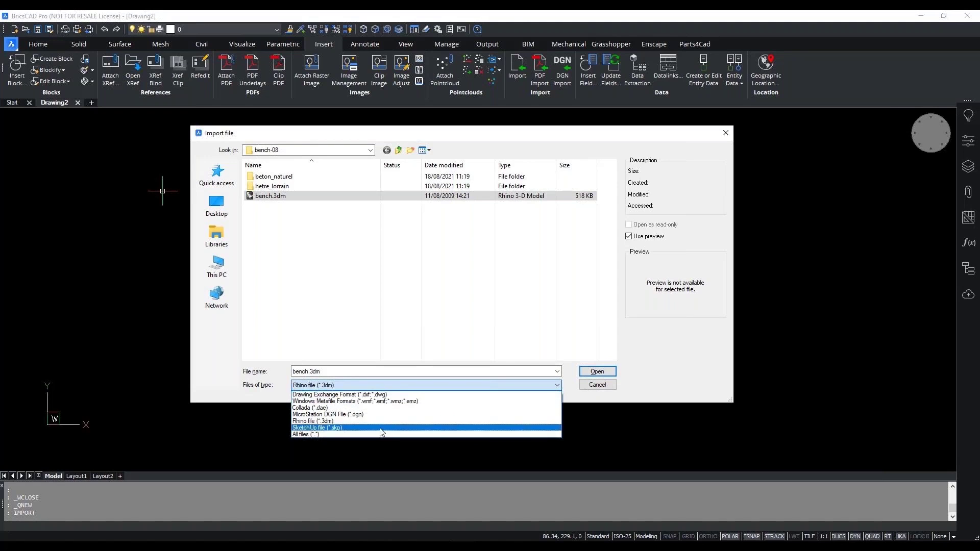
click(651, 387)
click(595, 374)
click(596, 372)
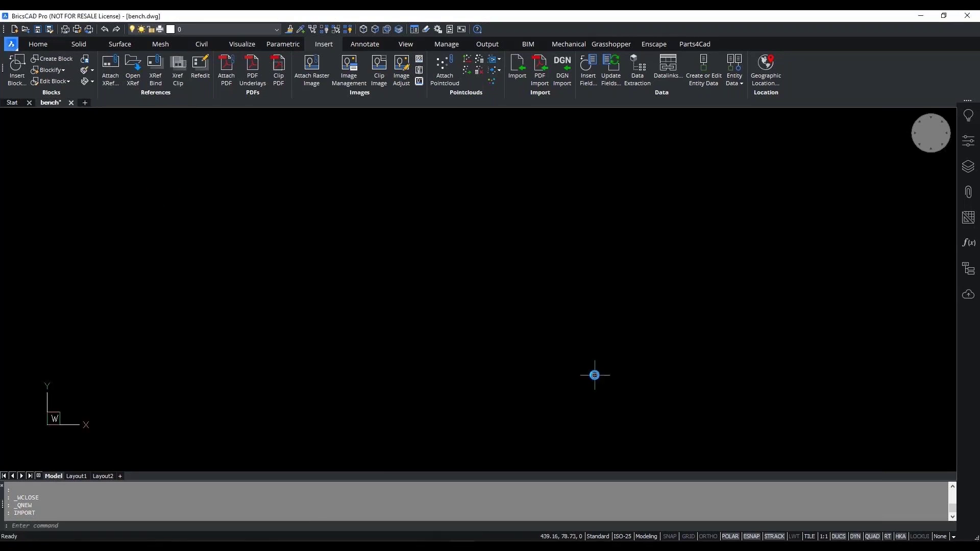
- Zoom to the extents of the imported bench and set the drawing's visual style to Modeling
text(z)
key(Return)
text(e)
key(Return)
shift+drag(537, 350, 418, 262)
click(968, 141)
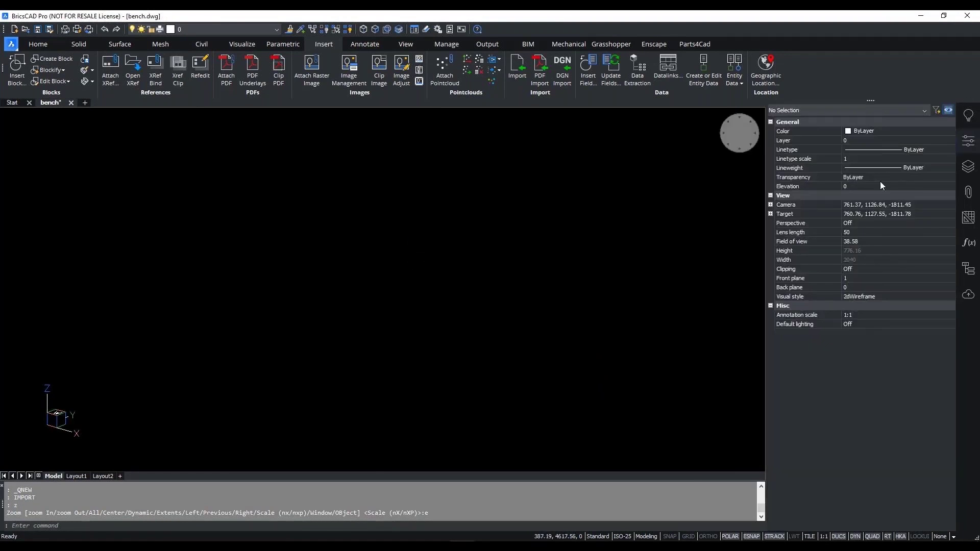
click(866, 296)
click(866, 351)
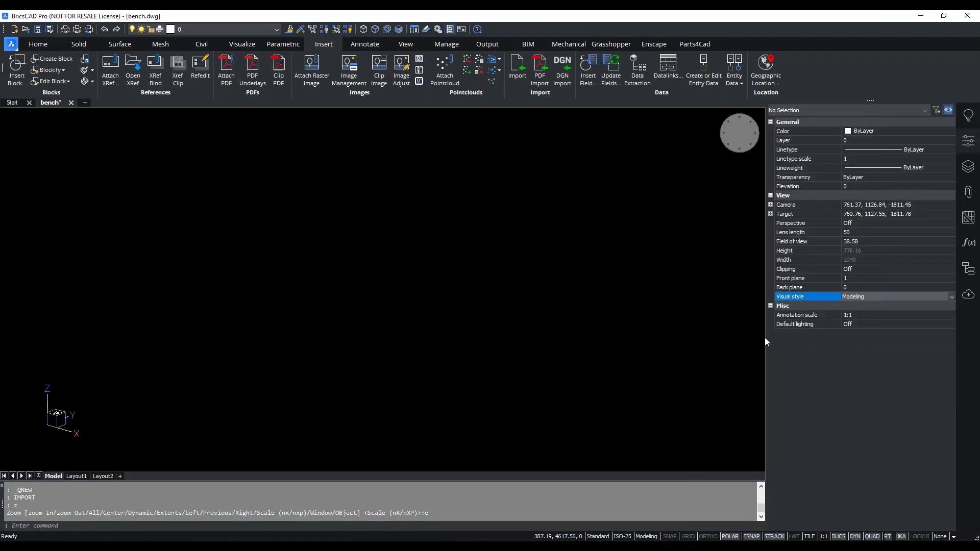
scroll(444, 275, down, 2)
middle_drag(619, 293, 607, 174)
key(Escape)
key(Escape)
key(Escape)
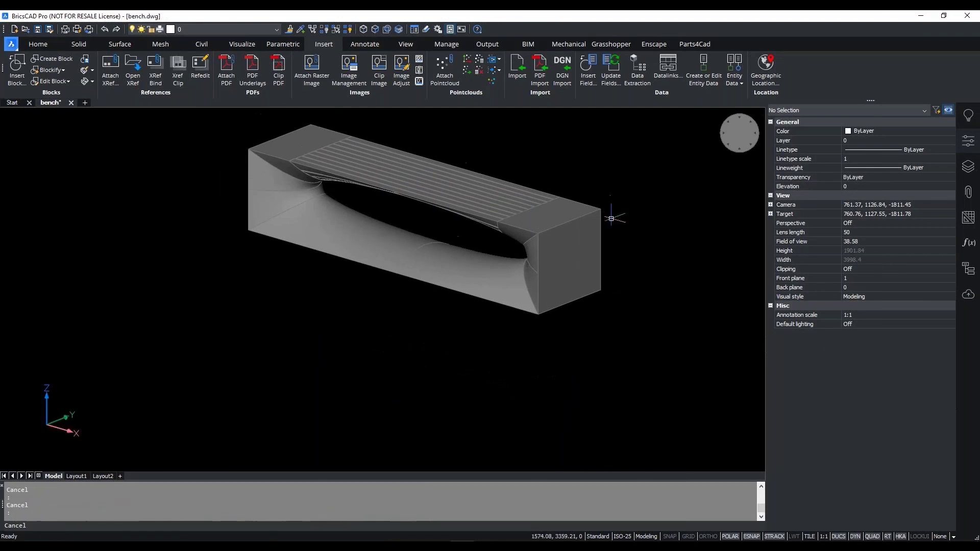
- Examine the imported bench from several sides, including its slatted seat and the curved solid face along the base
scroll(585, 270, down, 3)
scroll(570, 247, up, 1)
scroll(570, 246, up, 5)
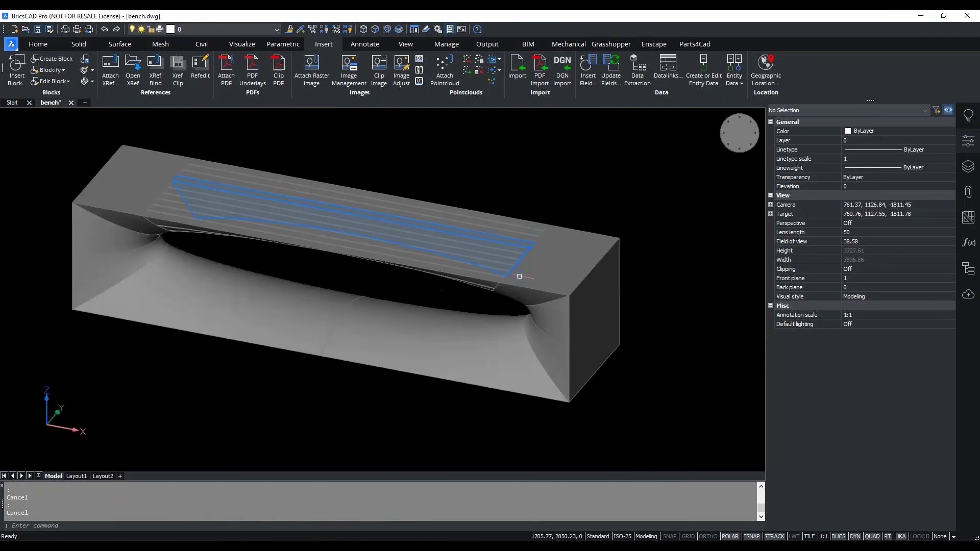
click(539, 284)
shift+middle_drag(539, 284, 758, 221)
scroll(427, 340, up, 2)
middle_drag(427, 340, 531, 332)
key(Escape)
ctrl+click(506, 360)
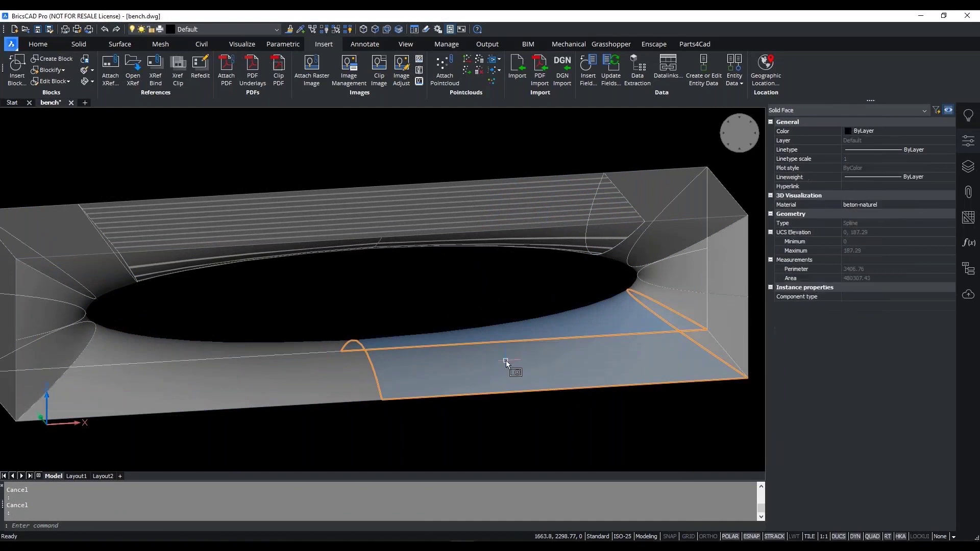
mouse_move(506, 360)
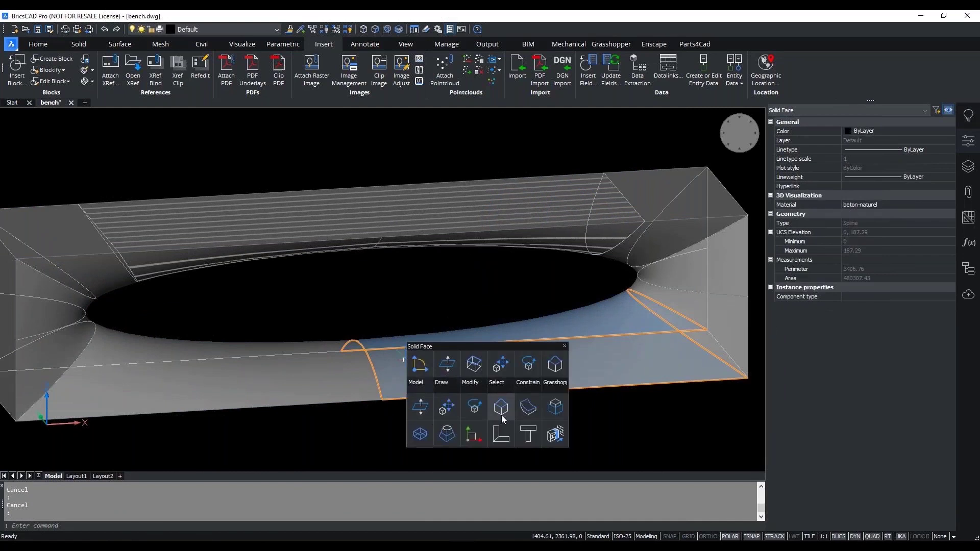
key(Escape)
scroll(479, 265, down, 5)
shift+middle_drag(480, 266, 564, 275)
scroll(516, 281, up, 4)
shift+middle_drag(383, 202, 344, 283)
scroll(356, 283, down, 3)
- Move the whole bench by its lower front corner to the origin at 0,0
click(573, 159)
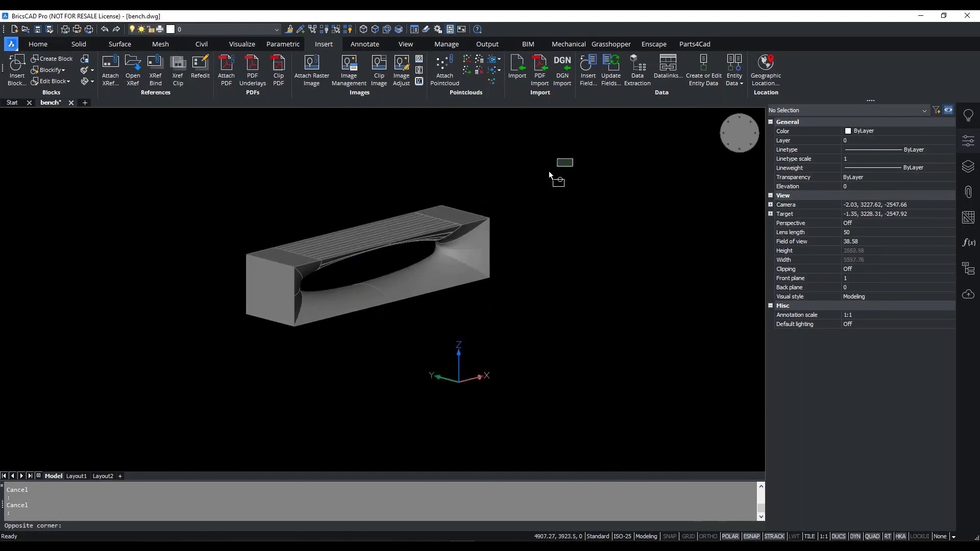
click(204, 347)
text(m)
key(Return)
click(294, 325)
text(#0,0)
key(Return)
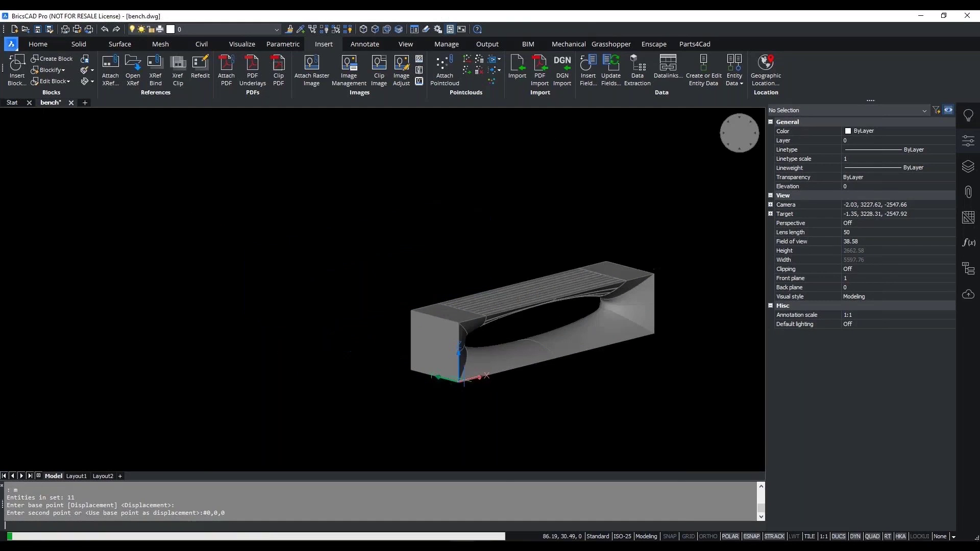
- Save the drawing as bench_rhino.dwg in the Webinar - BricsCAD Pro folder under Projects and close it
click(49, 30)
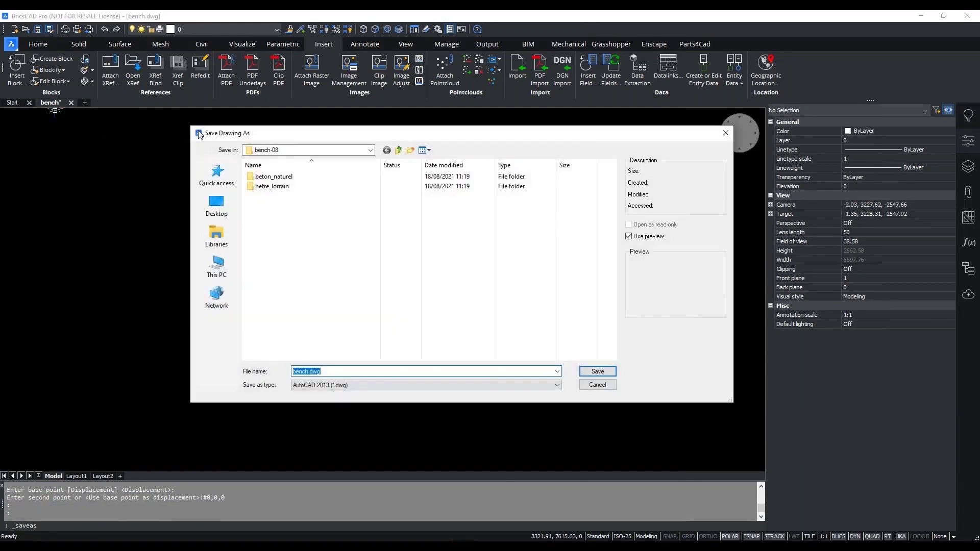
click(398, 150)
click(222, 227)
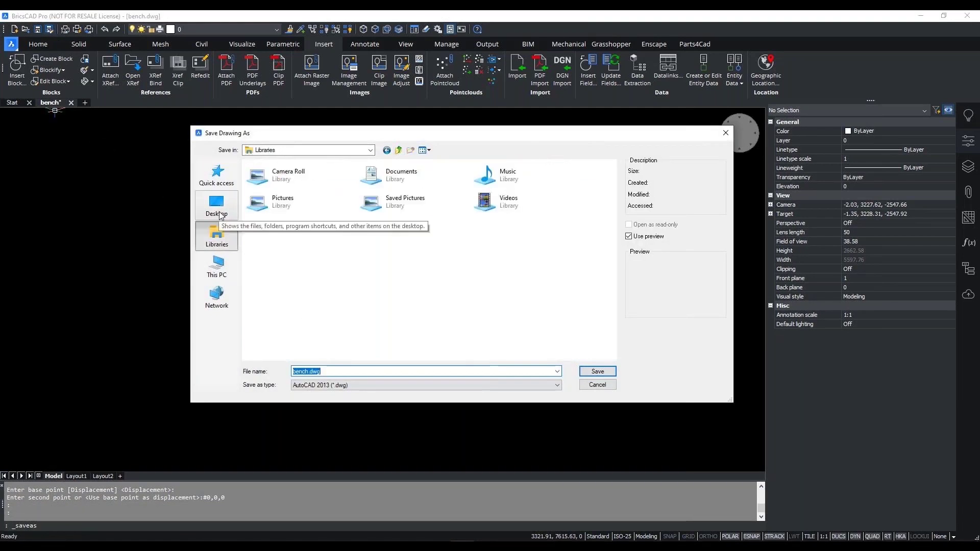
double_click(418, 171)
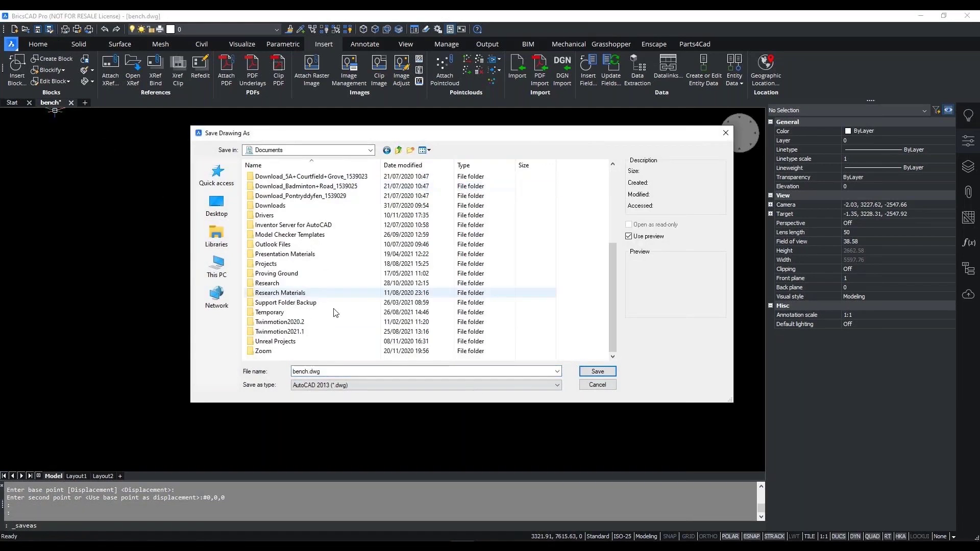
double_click(286, 264)
scroll(291, 314, down, 3)
double_click(307, 342)
double_click(307, 371)
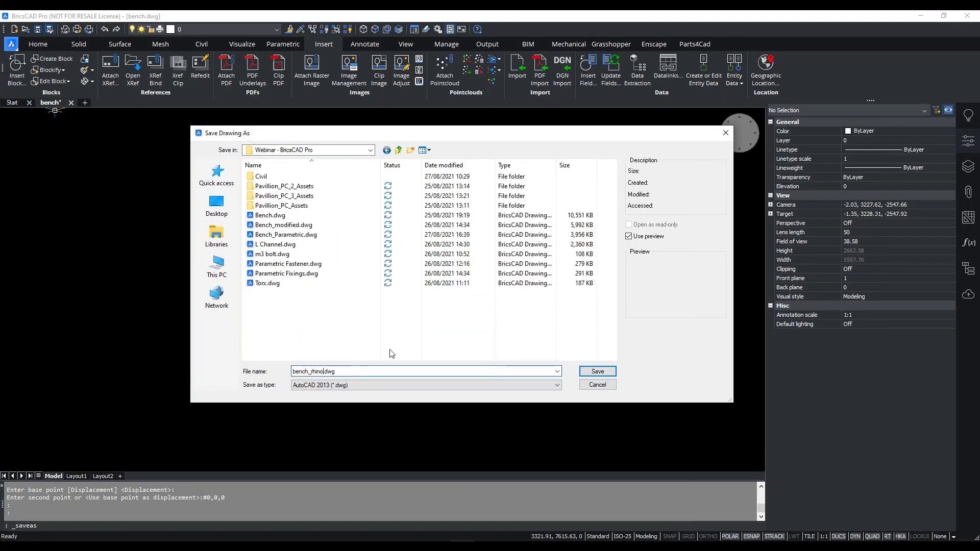
click(599, 372)
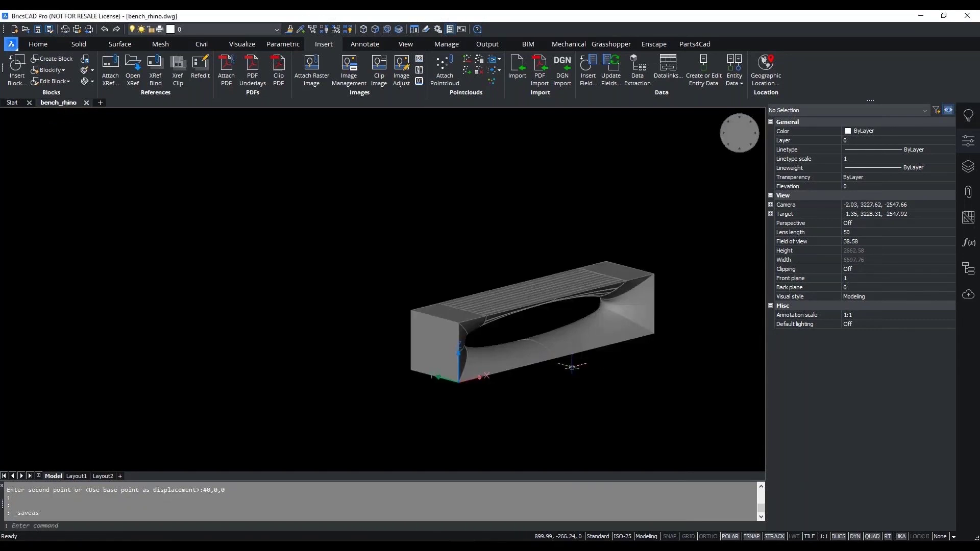
click(86, 103)
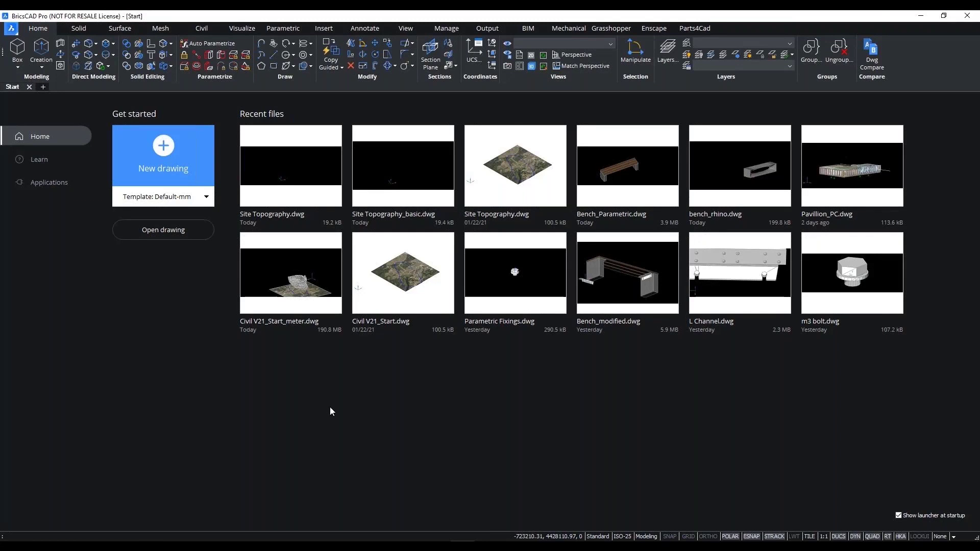
- Open Site Topography.dwg from the Civil folder and create a TIN surface from all twelve GK1 text files in the XYZ folder
click(279, 185)
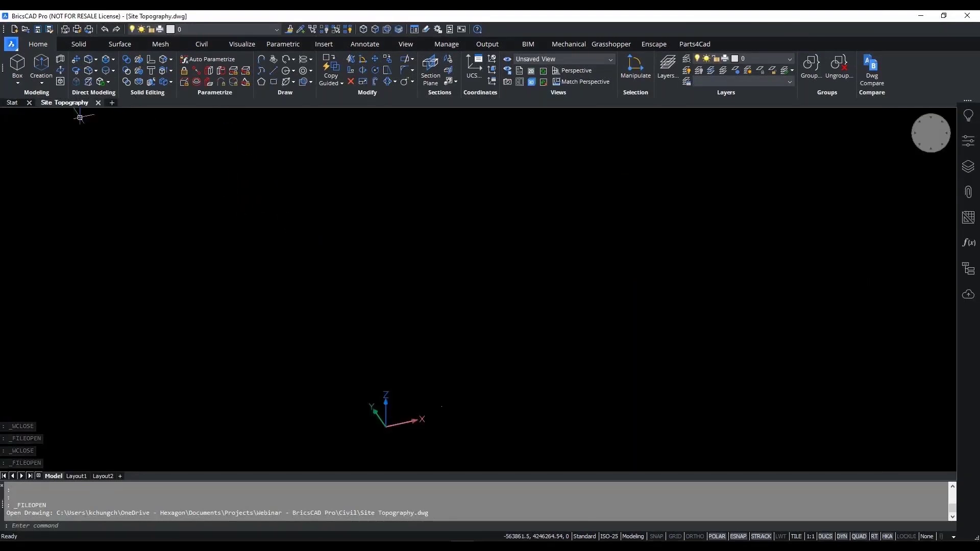
click(202, 44)
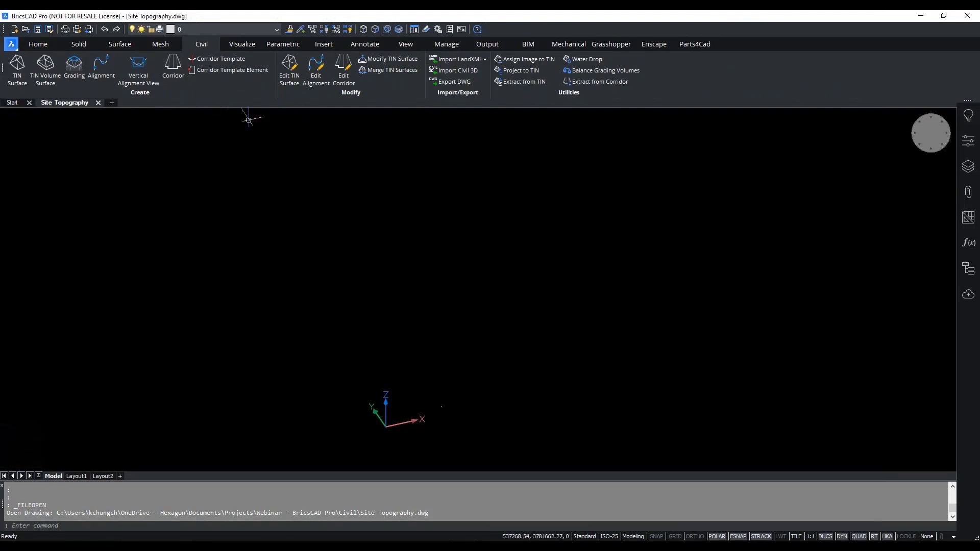
click(18, 68)
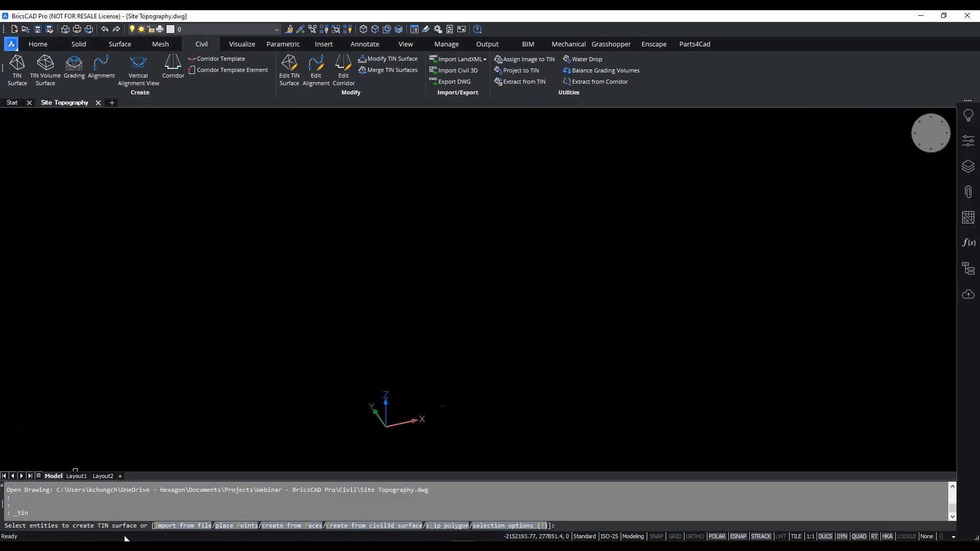
click(180, 525)
click(326, 385)
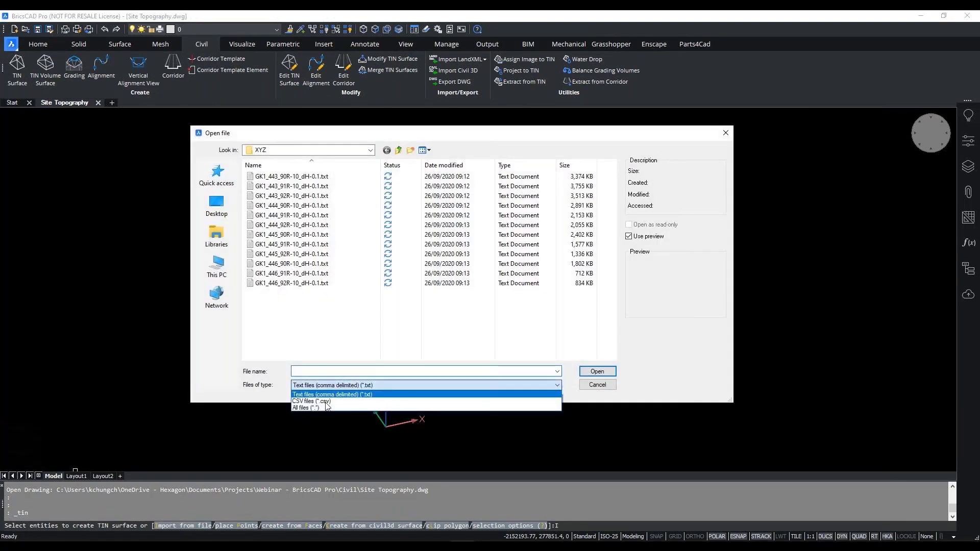
click(332, 394)
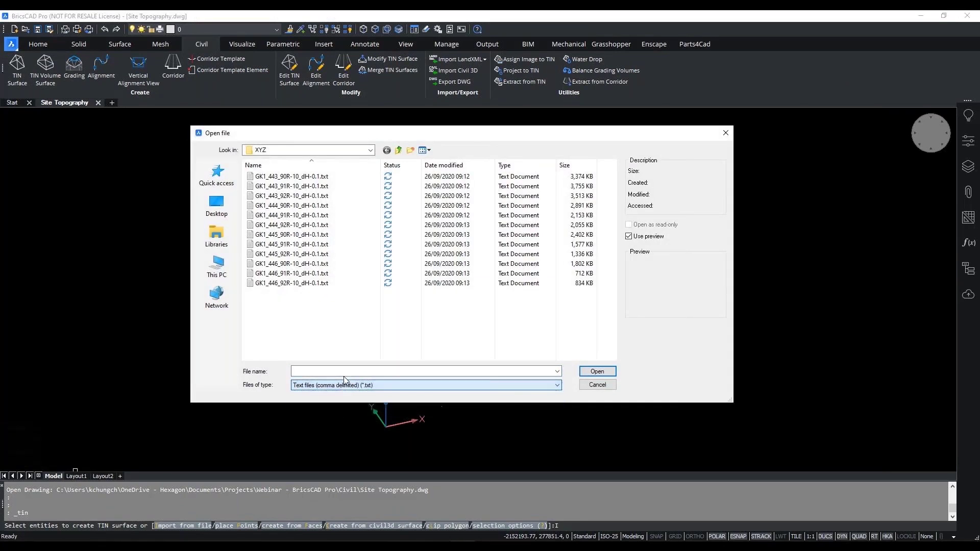
click(291, 176)
shift+click(291, 283)
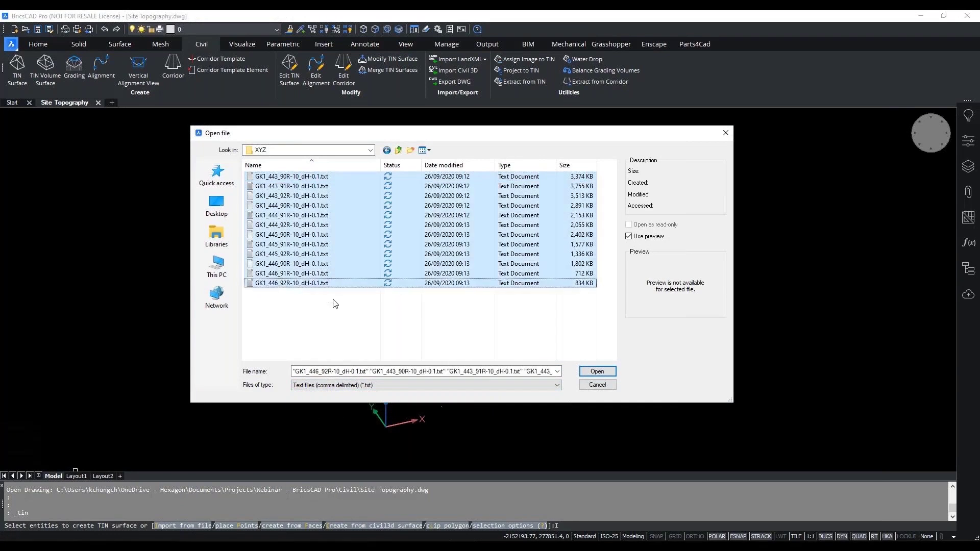
click(592, 371)
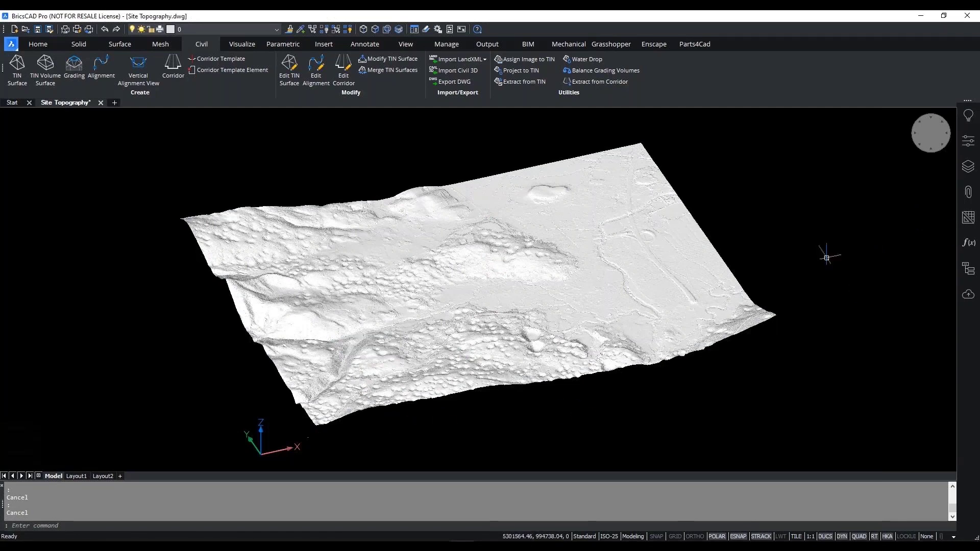
- Turn on the Image layer to show the aerial image beneath the terrain
scroll(376, 306, up, 8)
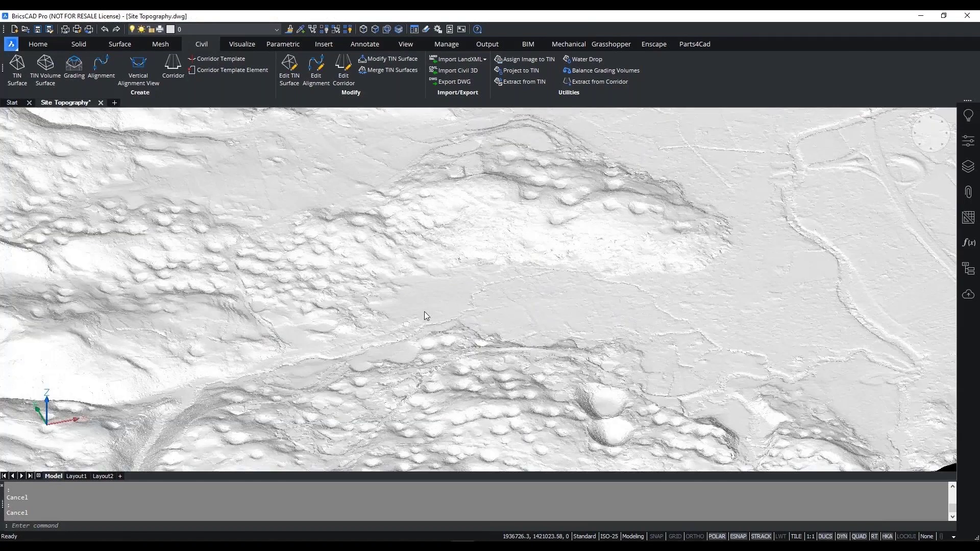
shift+middle_drag(424, 311, 556, 283)
scroll(510, 296, down, 10)
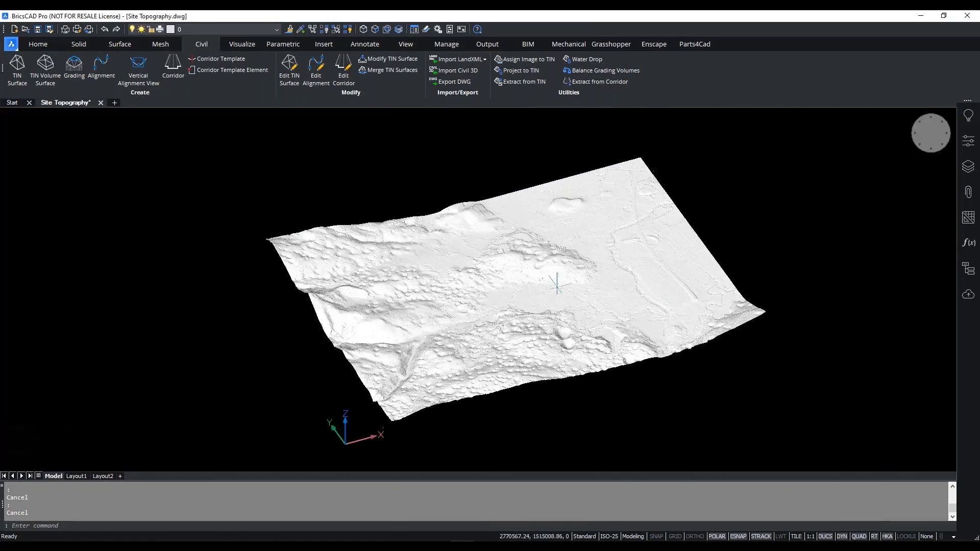
click(968, 167)
click(924, 153)
shift+middle_drag(220, 411, 343, 308)
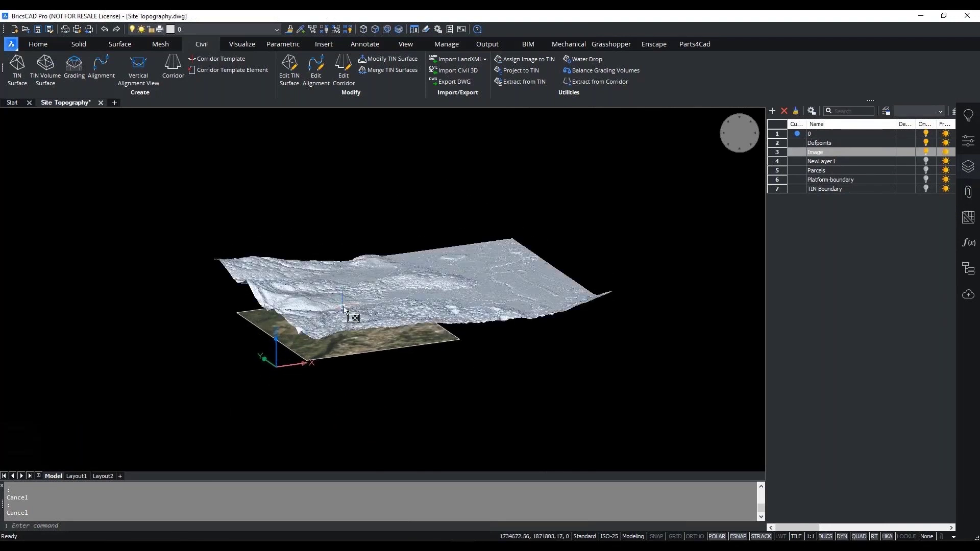
- Review the properties of the raster image lying below the terrain surface
scroll(382, 288, up, 3)
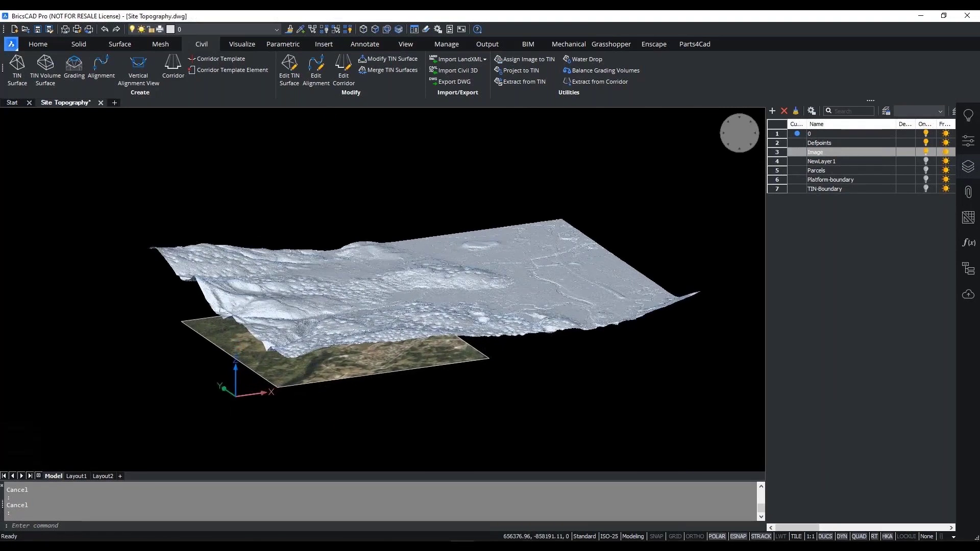
scroll(456, 432, up, 5)
drag(475, 431, 442, 402)
click(968, 143)
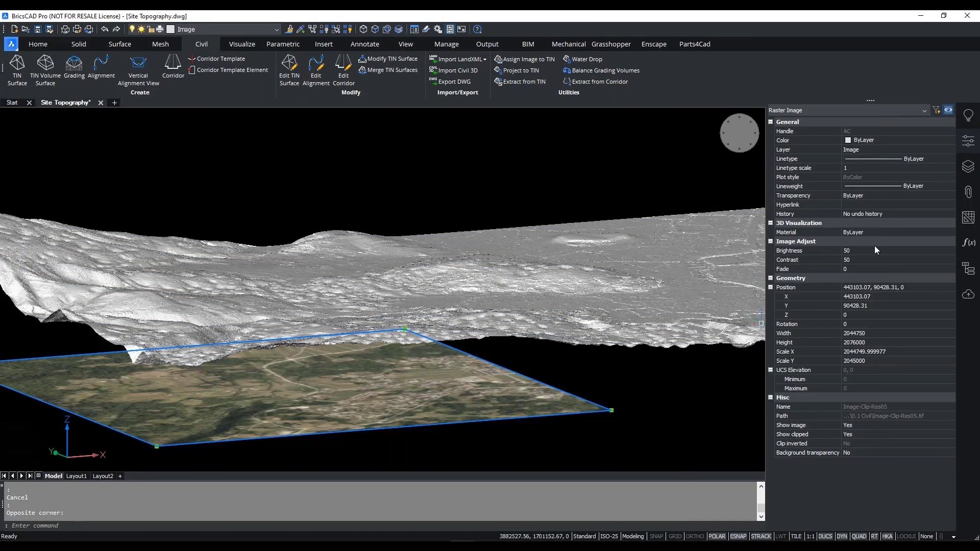
key(Escape)
- Turn on the TIN-Boundary layer to show the boundary polyline over the aerial image
click(968, 166)
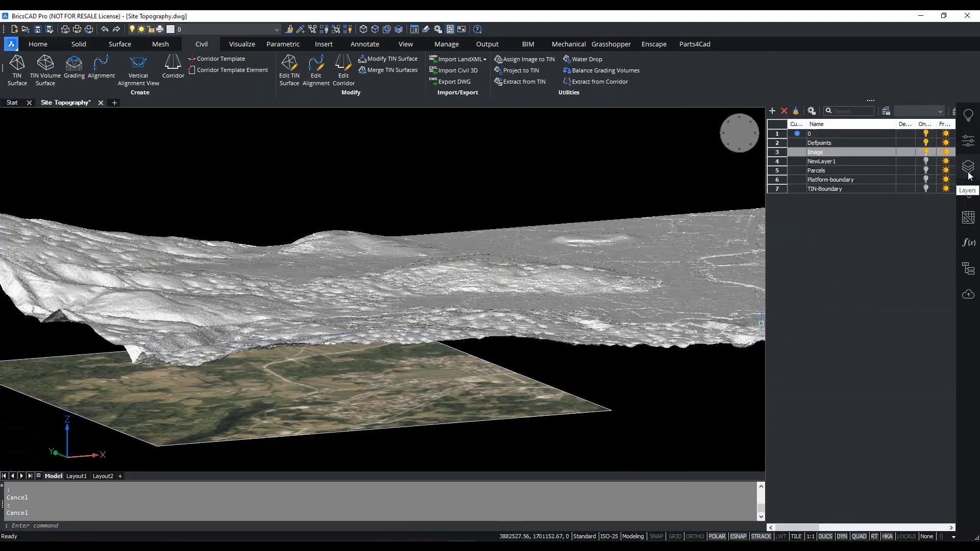
click(925, 189)
mouse_move(381, 395)
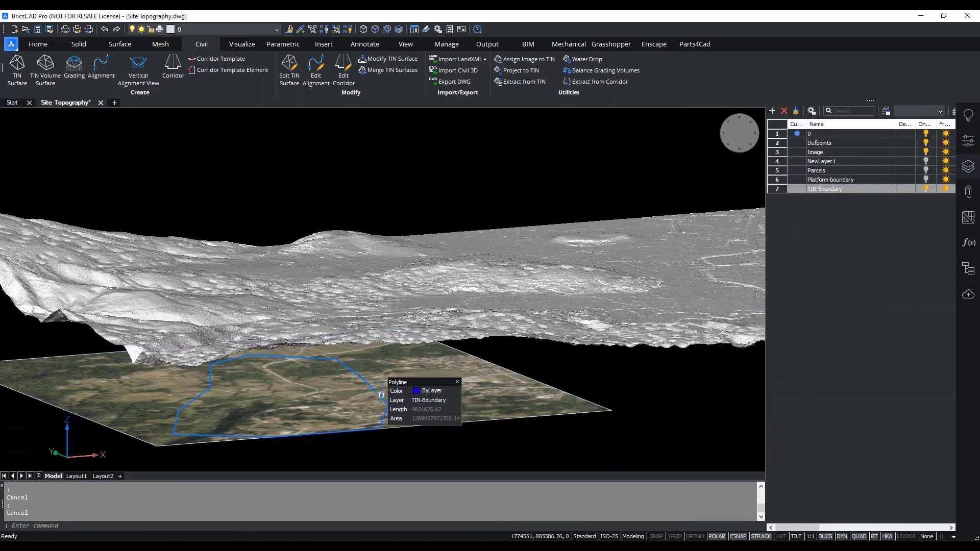
click(473, 356)
key(Escape)
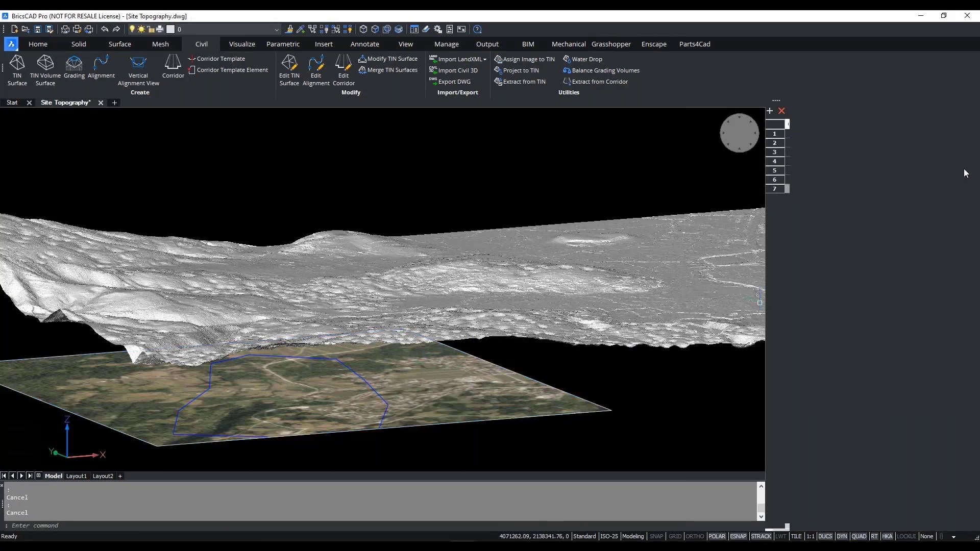
- Edit the TIN surface by adding the blue TIN-Boundary polyline as an outer boundary
mouse_move(468, 390)
click(319, 158)
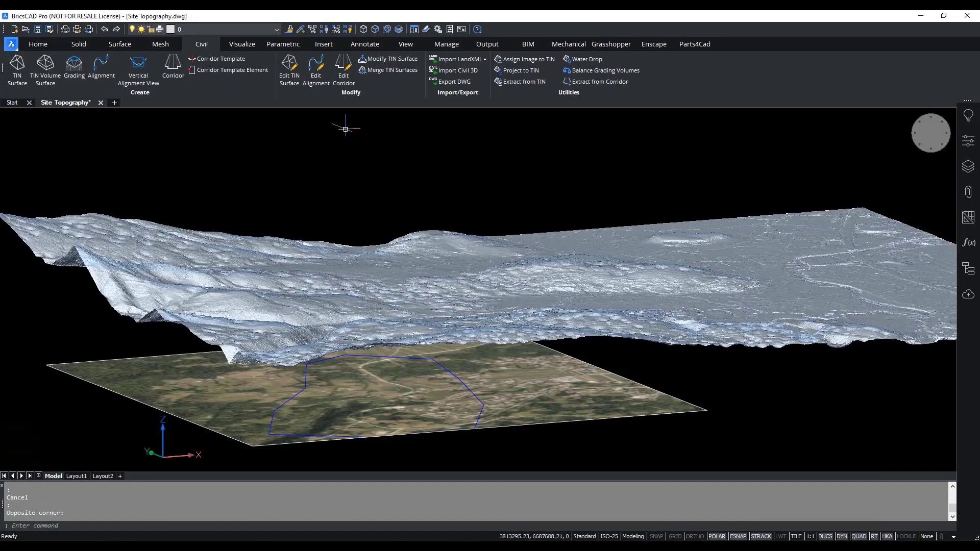
click(290, 72)
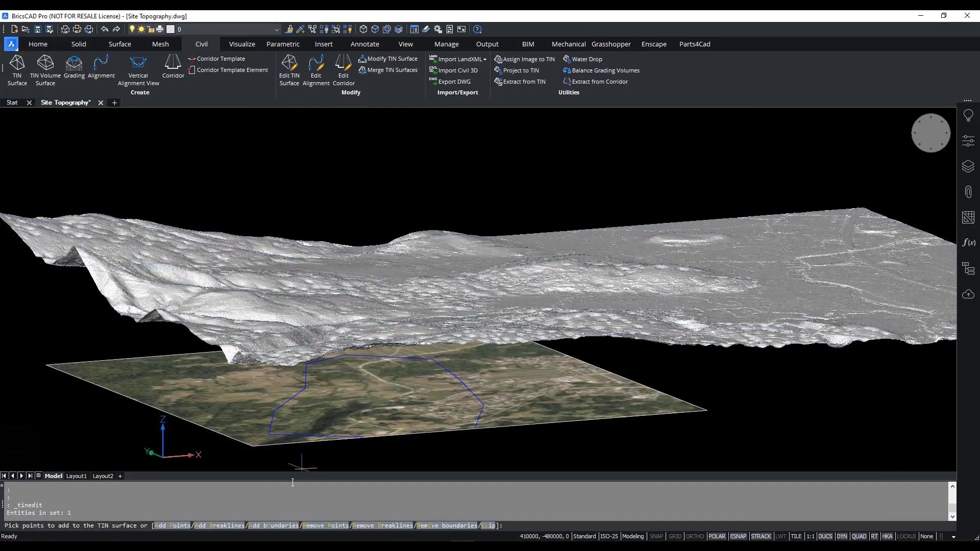
text(AO)
key(Return)
click(305, 435)
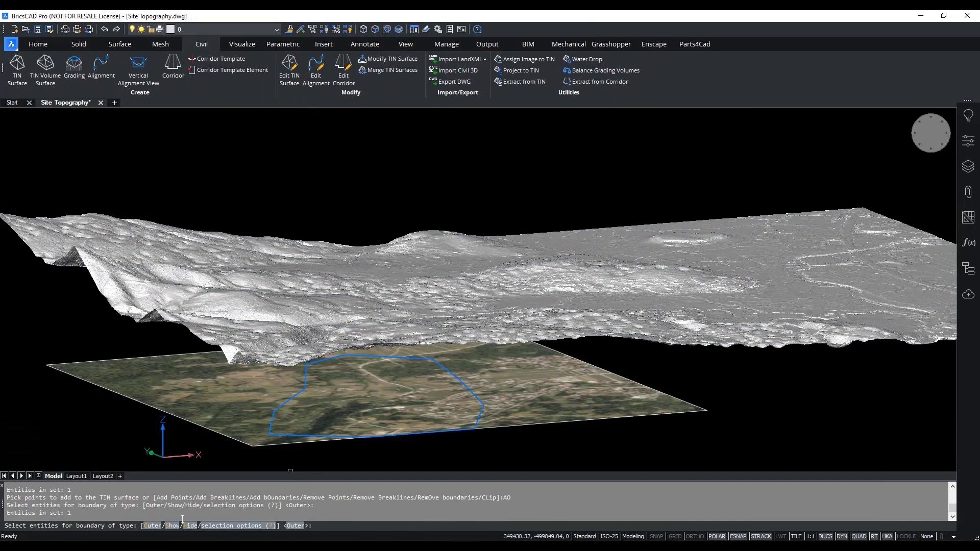
key(Return)
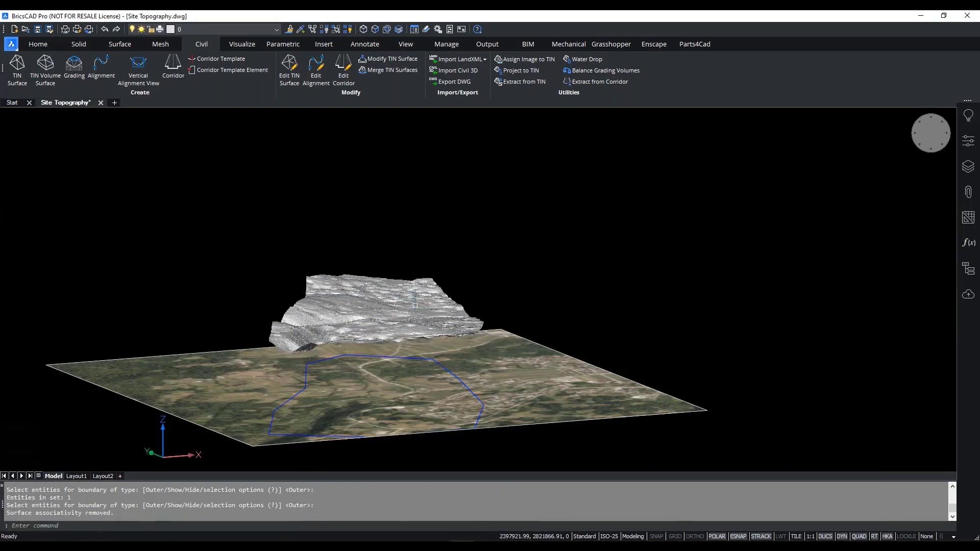
- Assign the aerial raster image to the trimmed TIN surface using Assign Image to TIN
shift+middle_drag(476, 337, 669, 392)
double_click(657, 386)
click(653, 398)
click(639, 400)
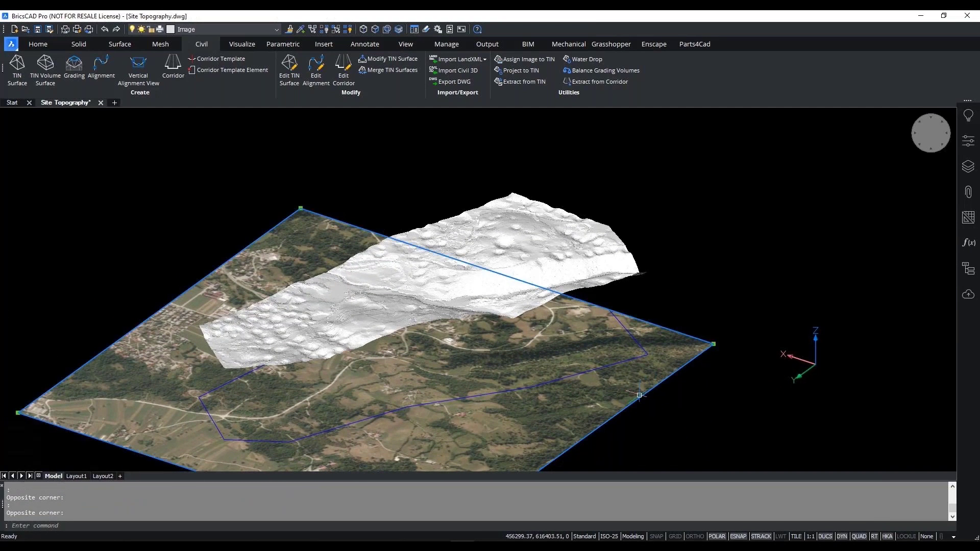
mouse_move(689, 224)
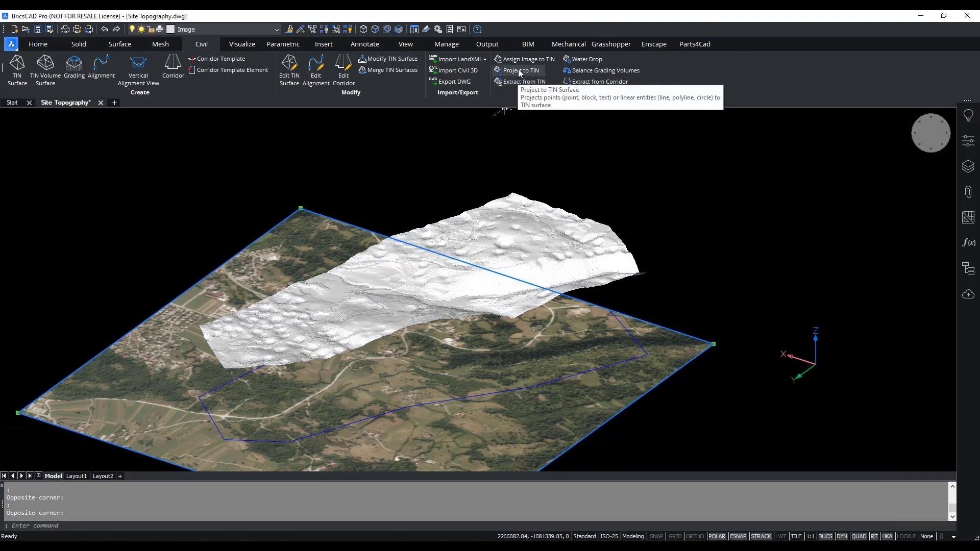
click(549, 62)
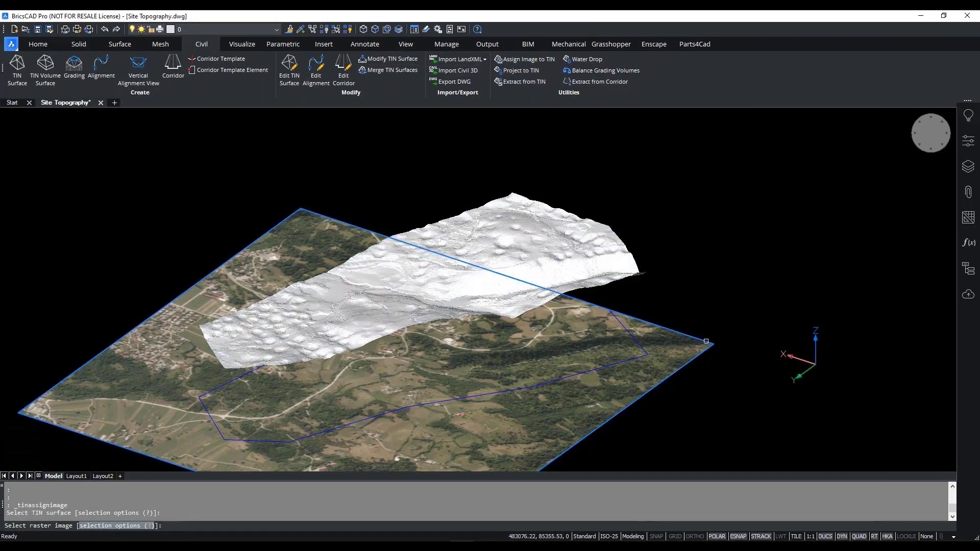
click(706, 341)
key(Escape)
key(Escape)
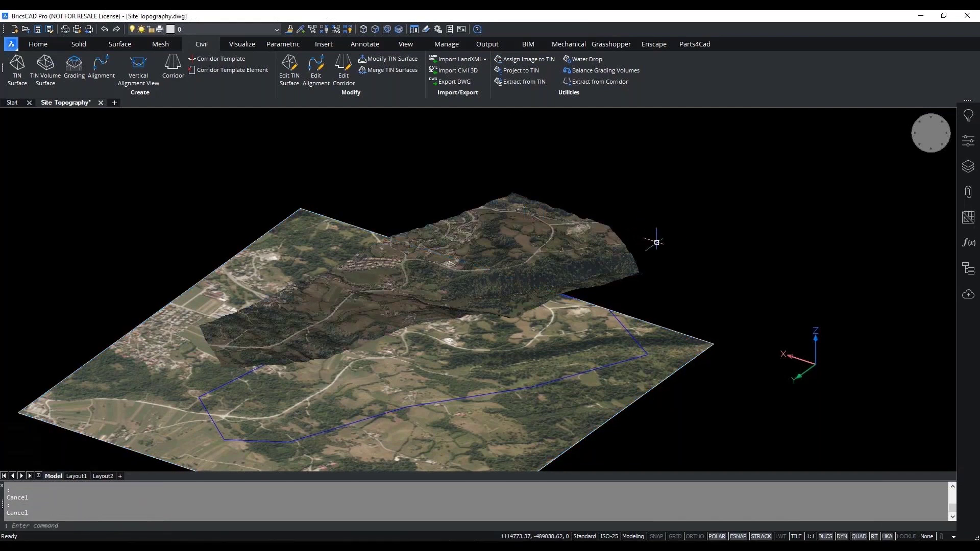
- Examine the aerial imagery draped over the terrain surface from a new angle and up close
shift+middle_drag(658, 250, 448, 271)
scroll(450, 261, up, 10)
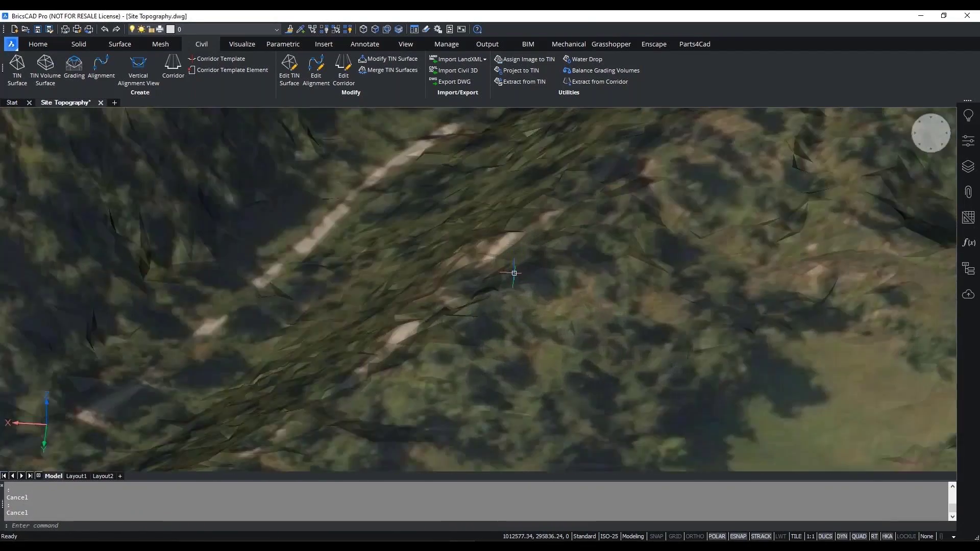
scroll(510, 273, down, 10)
key(Escape)
click(789, 267)
click(769, 279)
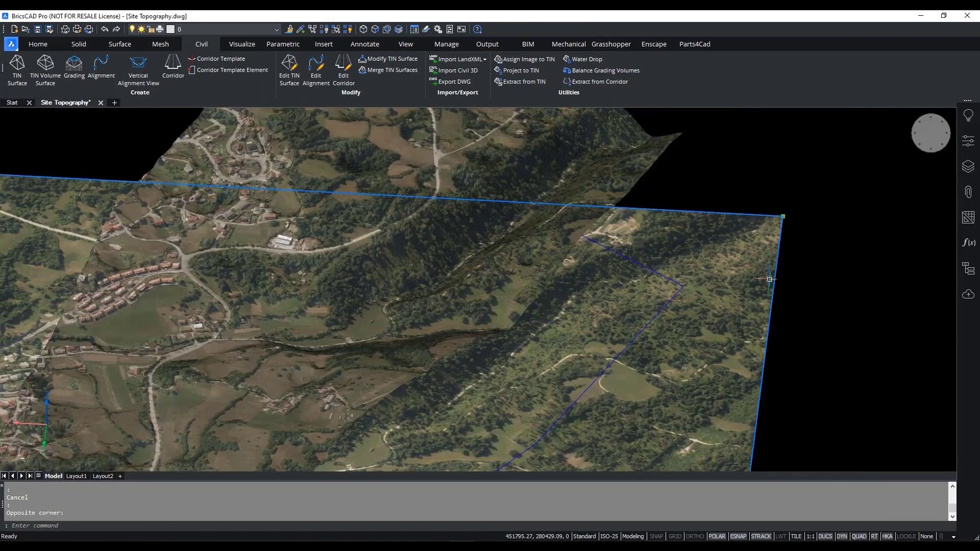
key(Escape)
- Turn off the TIN-Boundary and Image layers so only the draped terrain is displayed
click(967, 192)
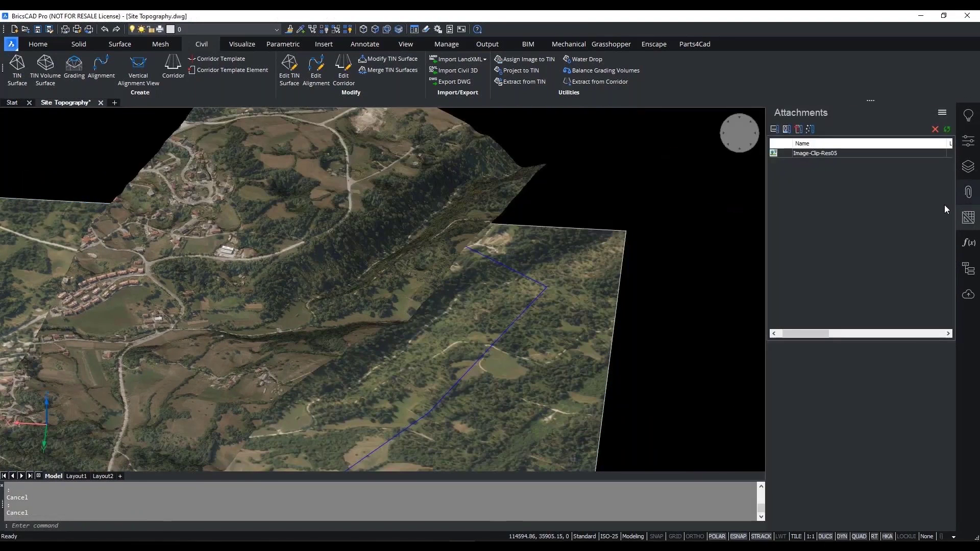
click(968, 192)
click(968, 166)
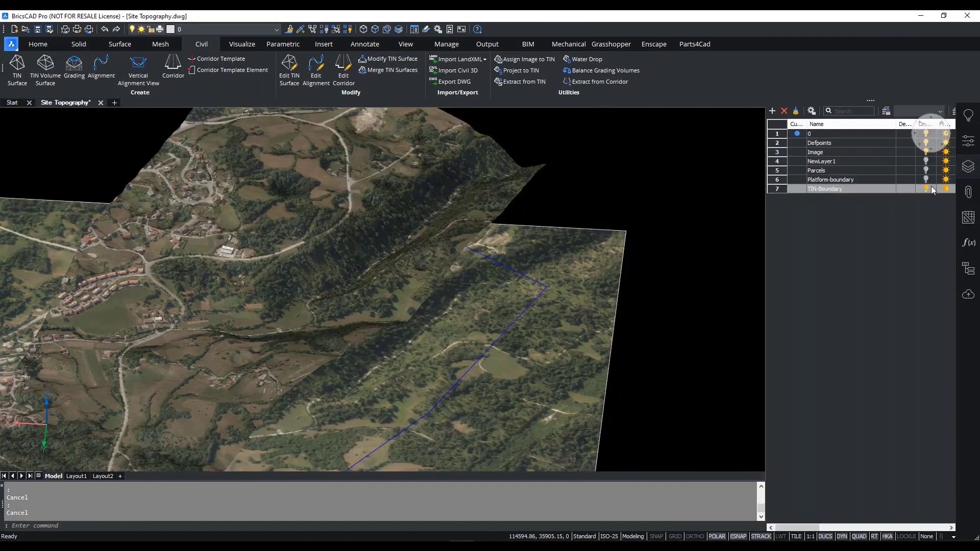
click(926, 189)
click(926, 152)
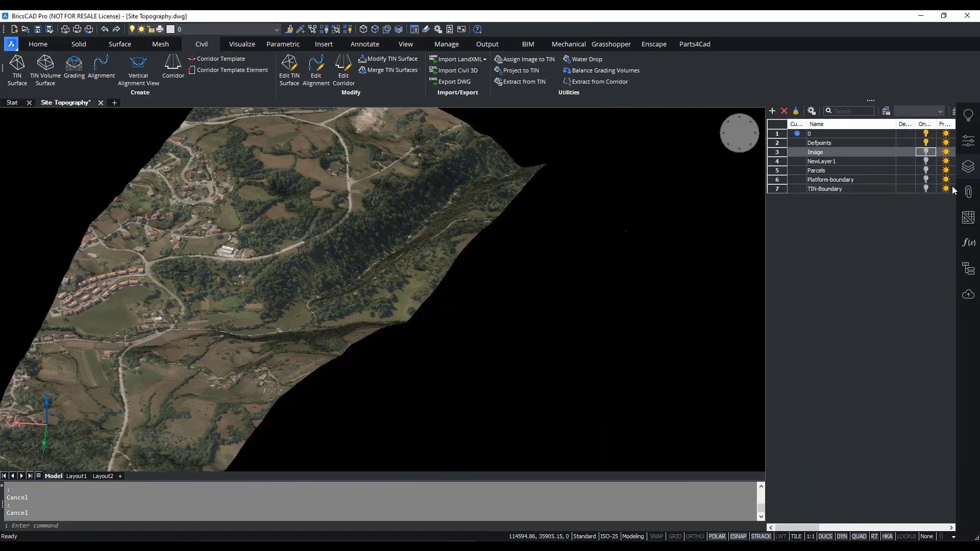
click(968, 167)
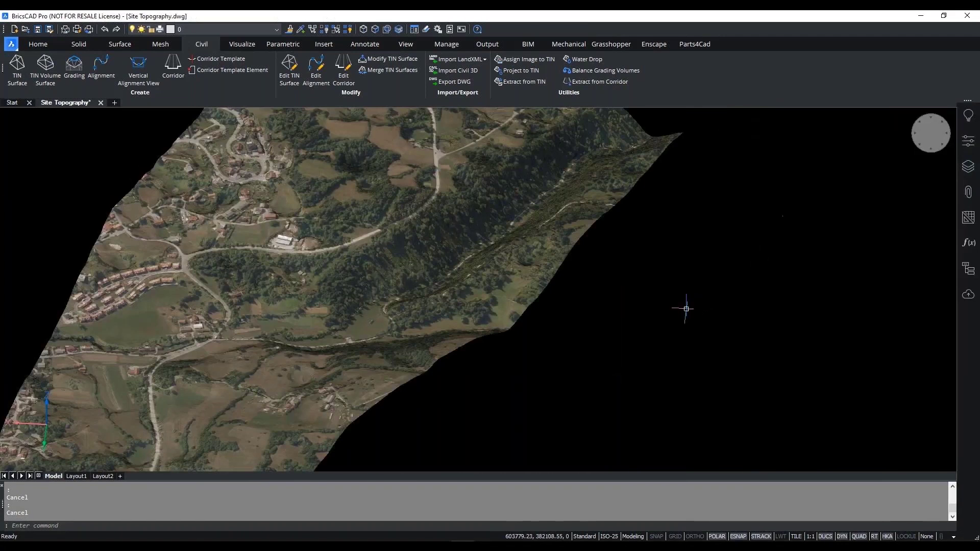
shift+middle_drag(671, 311, 595, 348)
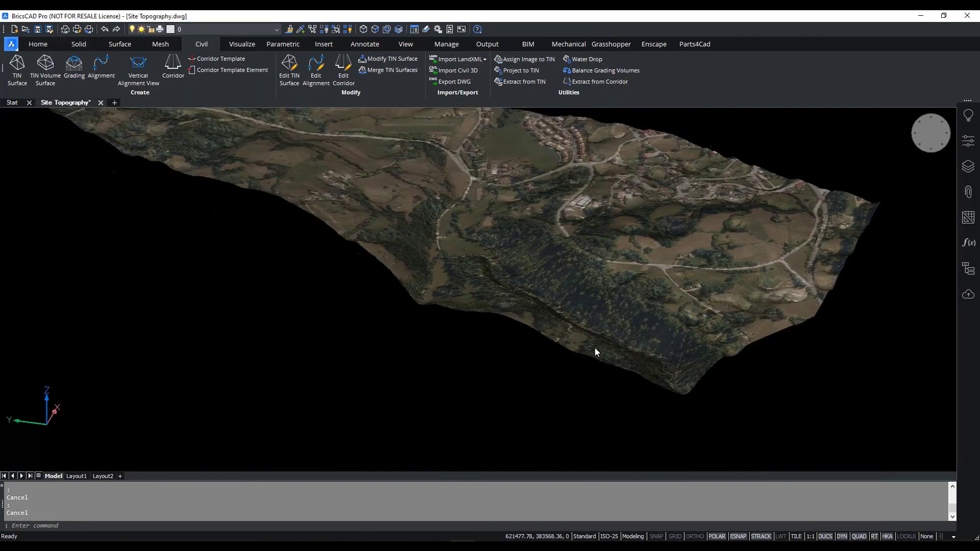
scroll(563, 404, down, 2)
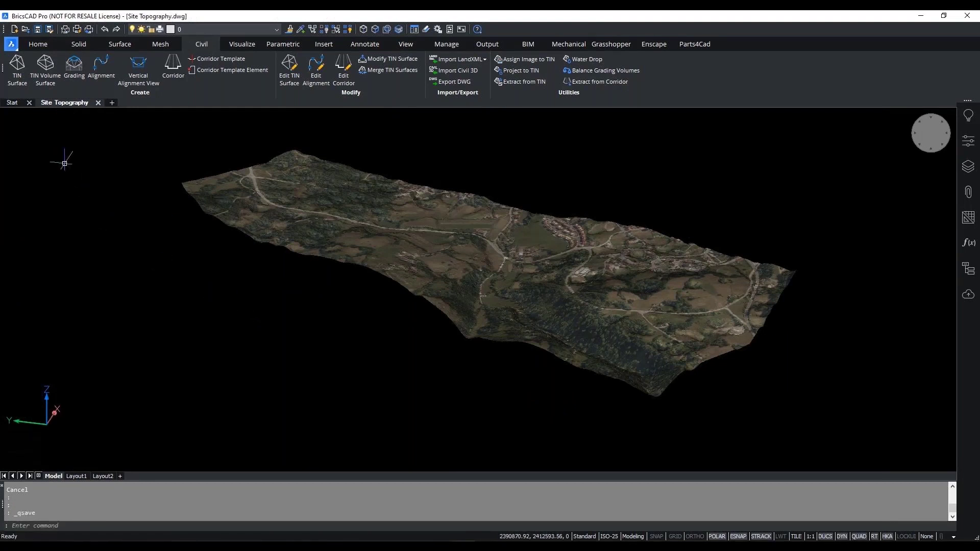
- Attach Pavillion_PC_2.dwg from the Point Cloud Data folder as an external reference, with insertion point and scale specified on-screen
click(37, 43)
click(11, 43)
key(Escape)
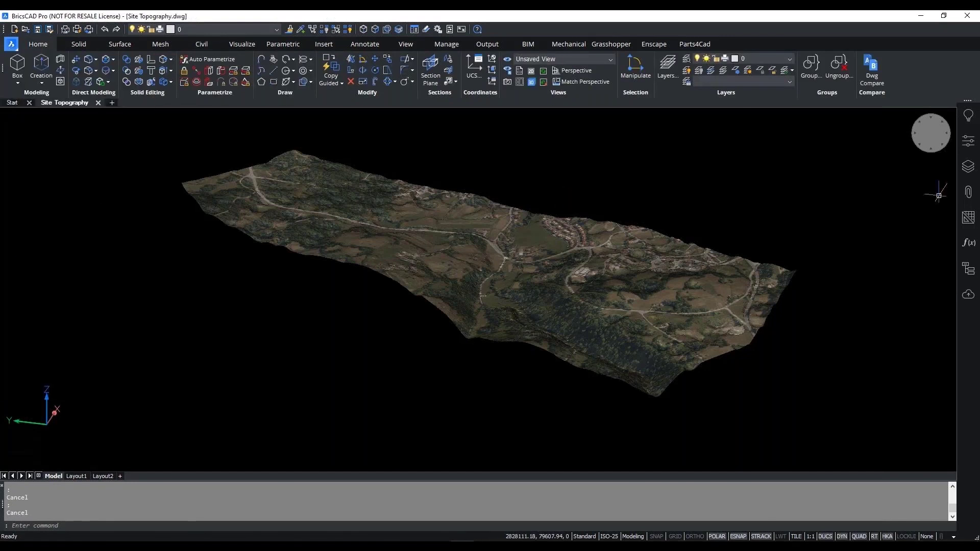
click(968, 192)
click(776, 129)
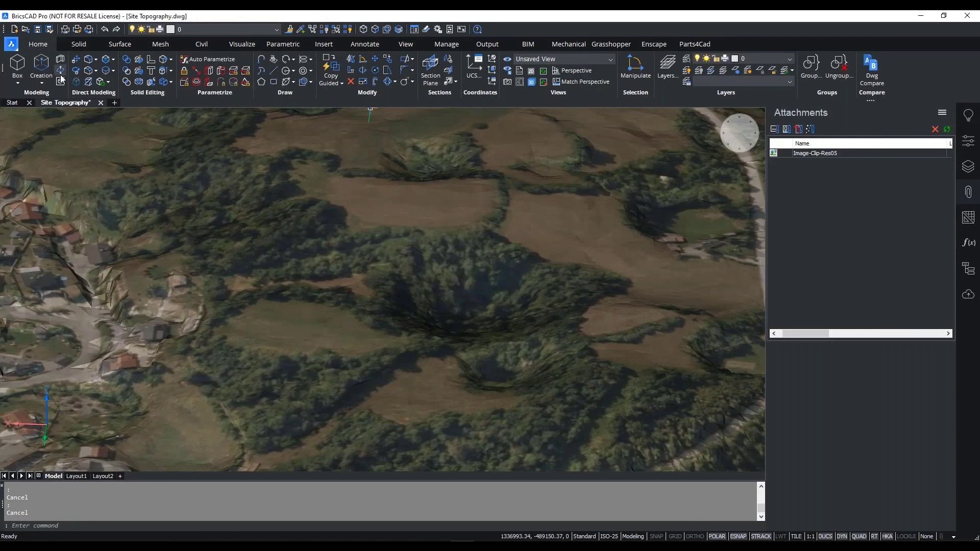
click(774, 129)
click(280, 225)
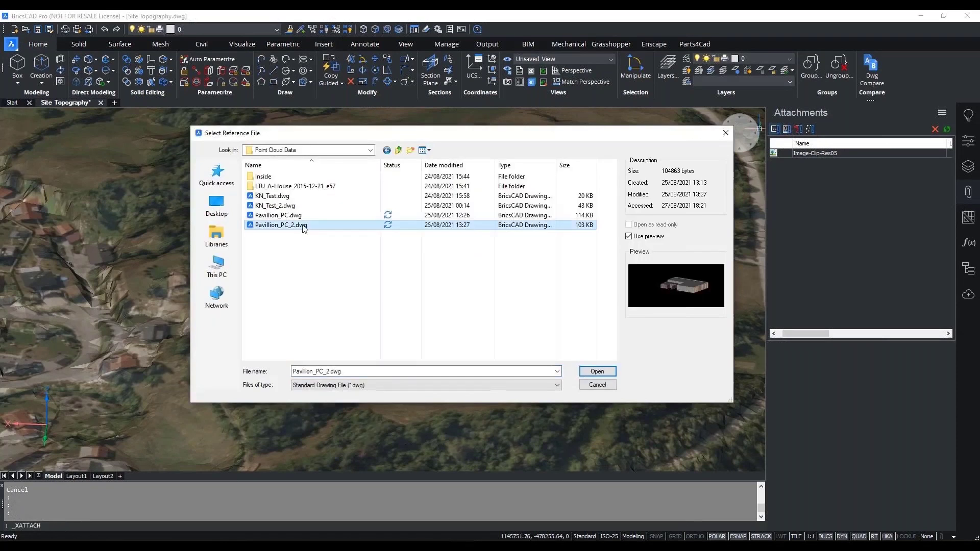
click(598, 370)
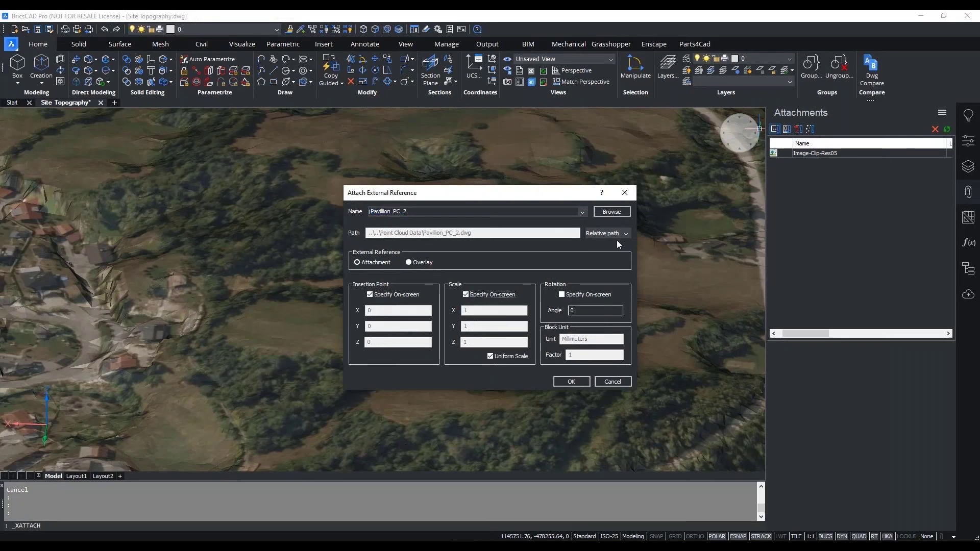
click(571, 381)
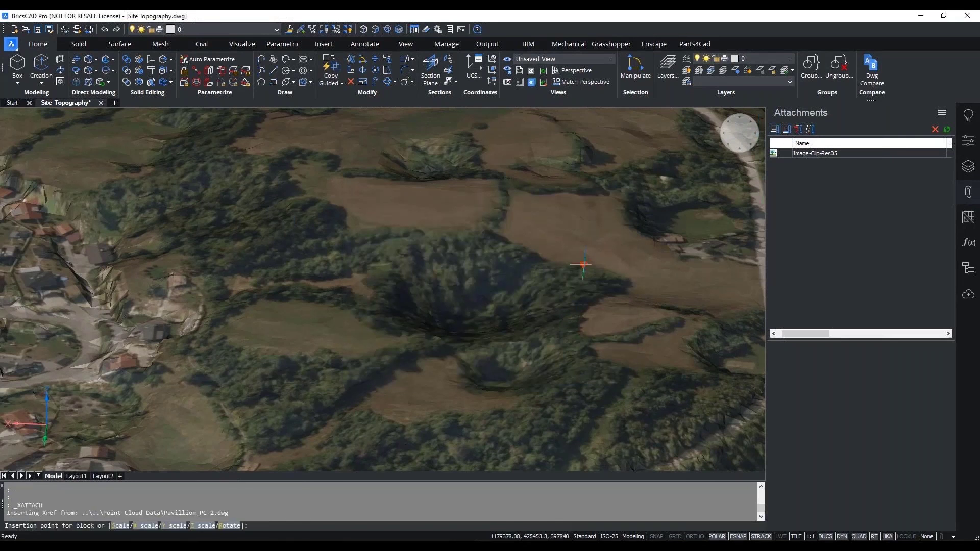
- Place the pavilion reference on the terrain at the edge of the brown field, keeping the default scale
click(584, 263)
key(Return)
key(Escape)
key(Escape)
- Move the pavilion along its X axis with the Manipulator toward the wooded slope beside the brown field
scroll(628, 269, up, 4)
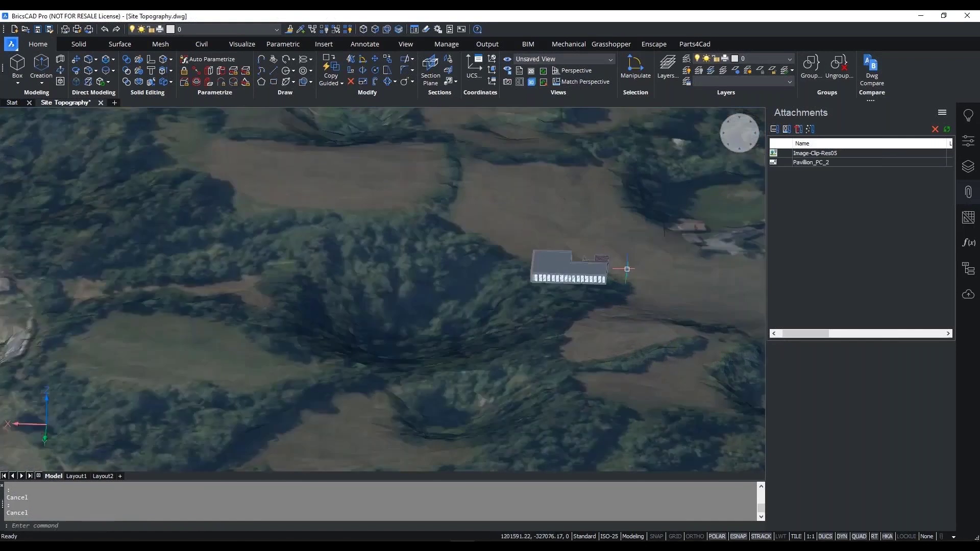
shift+middle_drag(628, 269, 649, 271)
scroll(516, 251, up, 3)
click(517, 250)
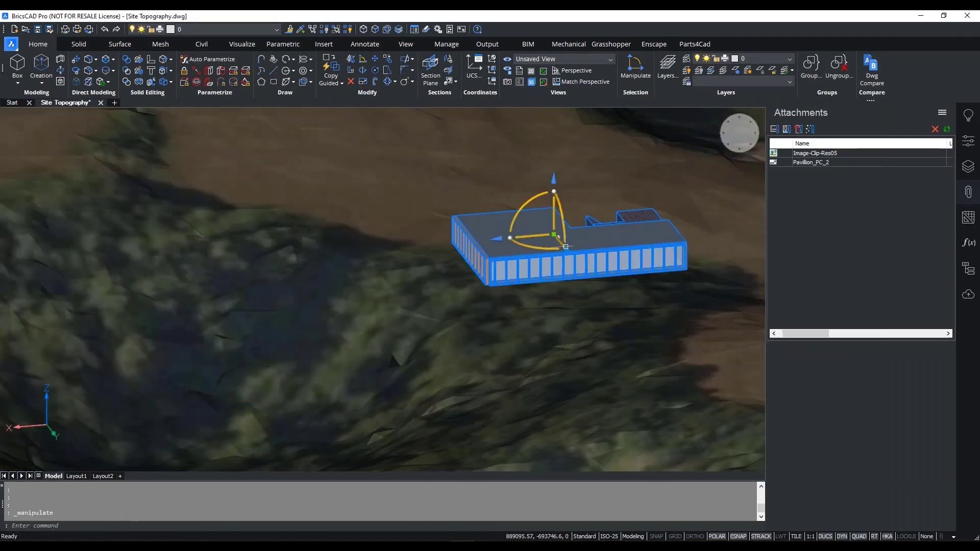
click(529, 237)
click(444, 244)
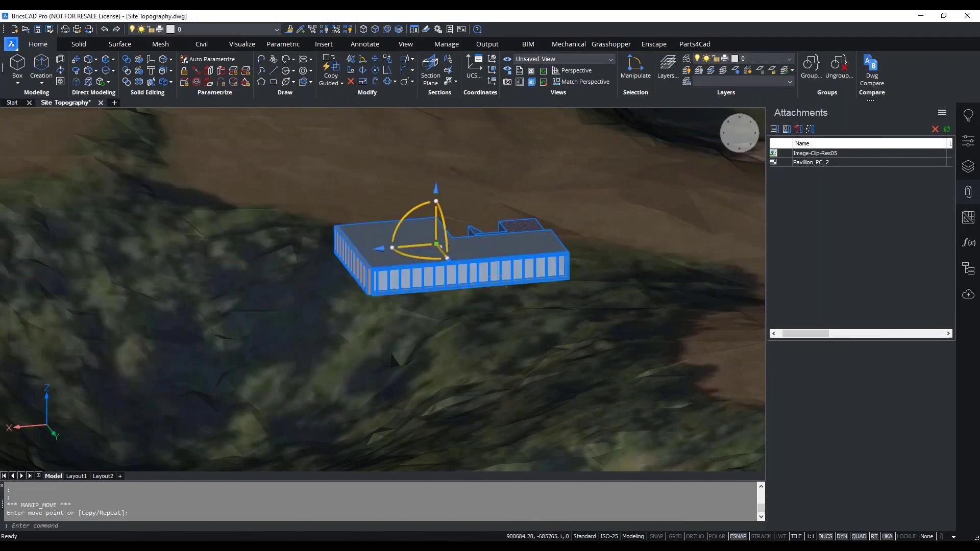
key(Escape)
key(Escape)
scroll(522, 295, down, 3)
scroll(523, 291, up, 3)
shift+middle_drag(522, 290, 516, 286)
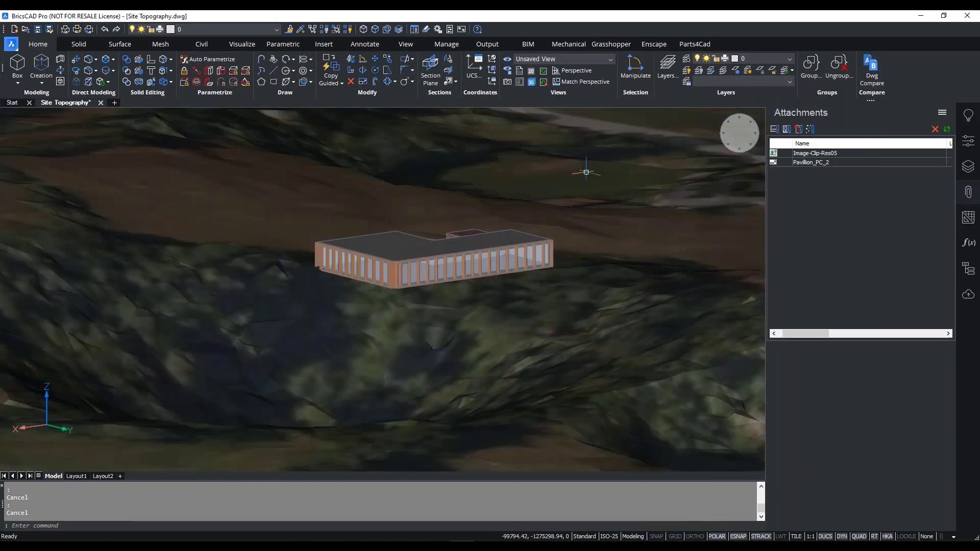
right_click(550, 193)
mouse_move(561, 213)
key(Escape)
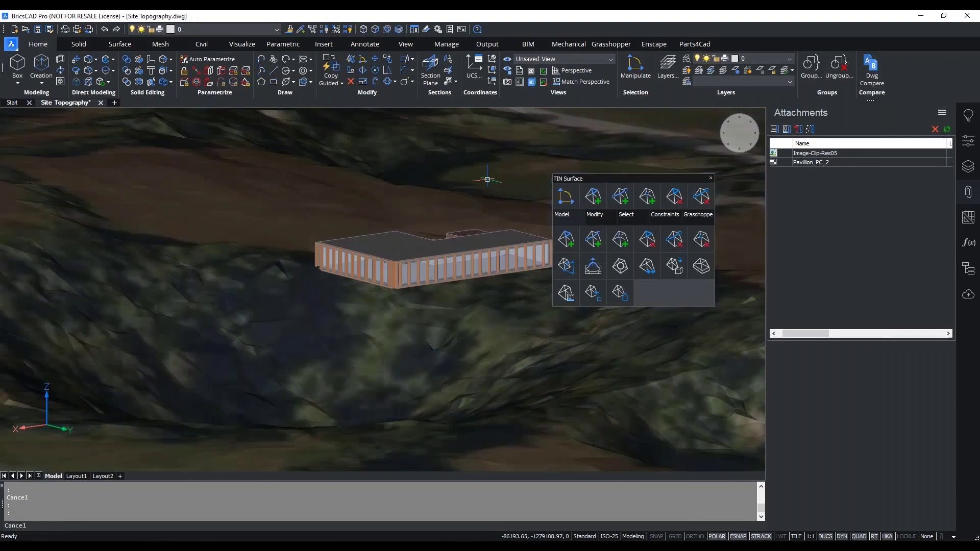
key(Escape)
click(969, 196)
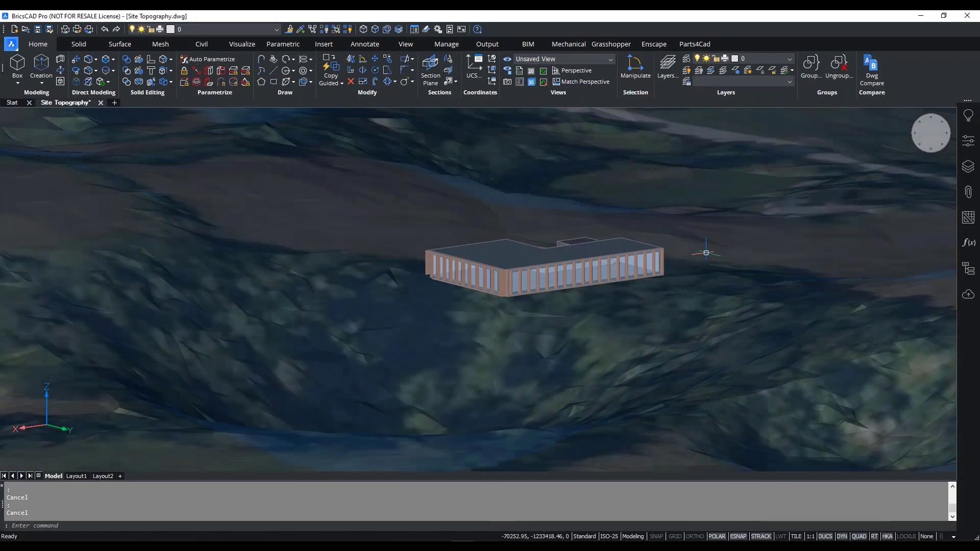
mouse_move(704, 256)
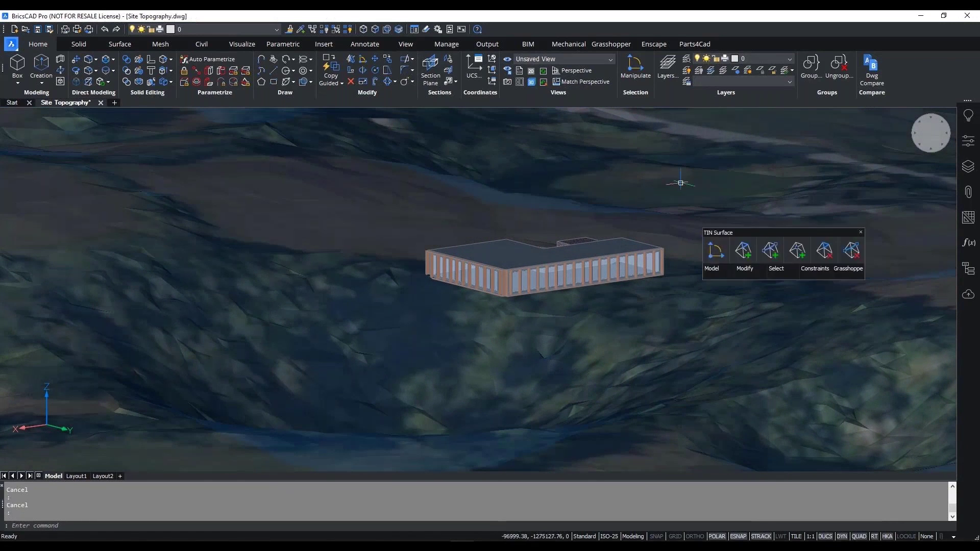
click(202, 44)
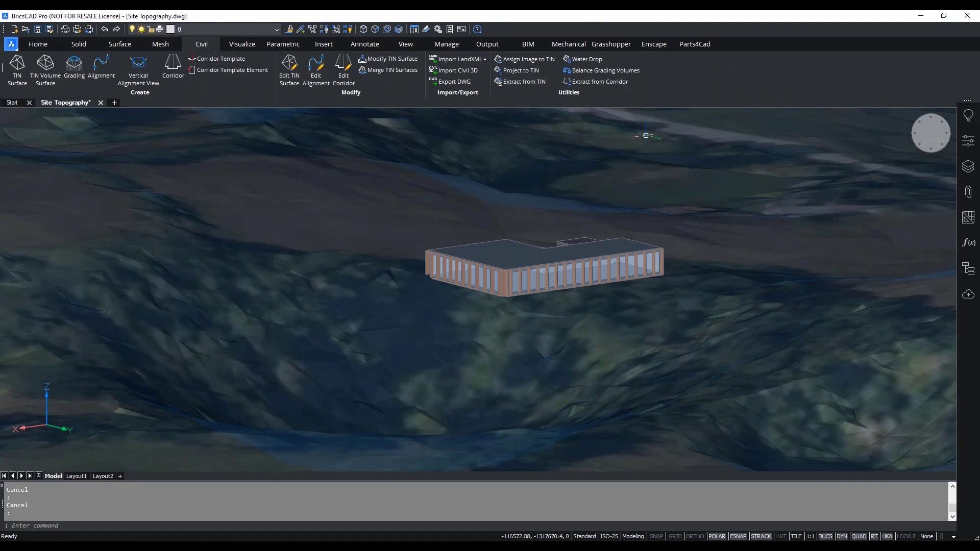
click(967, 341)
key(Escape)
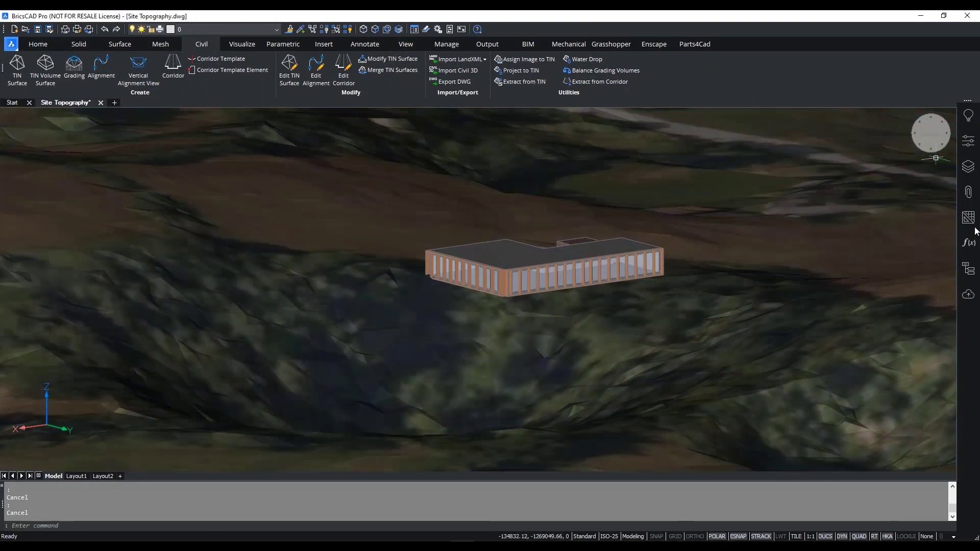
- Attach Bench_Parametric.dwg from the Webinar - BricsCAD Pro folder as an external reference, with insertion point and scale specified on-screen
text(xref)
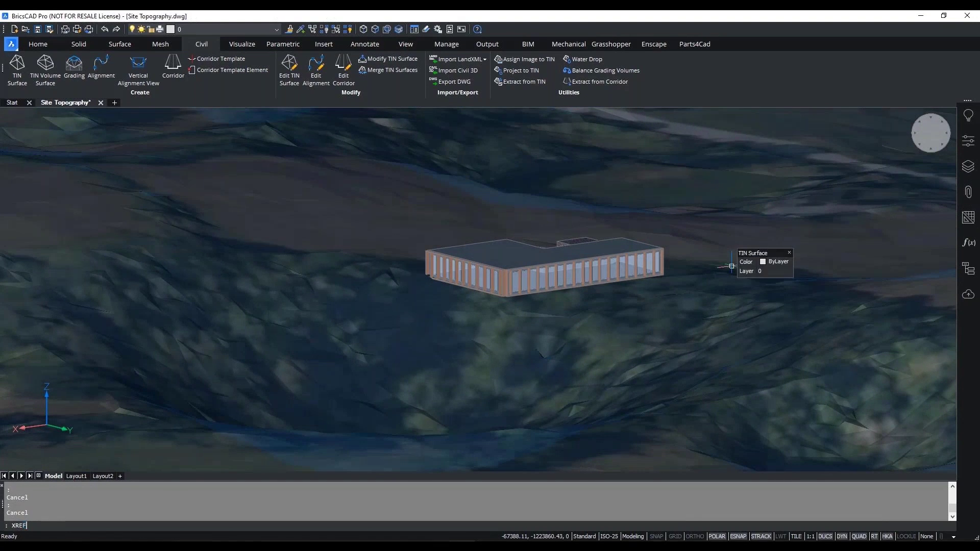
key(Return)
click(774, 128)
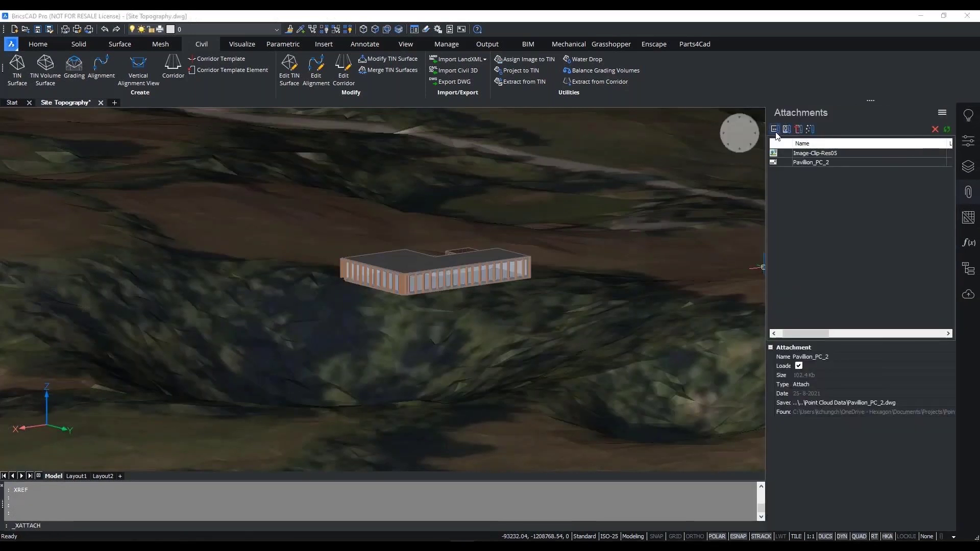
click(398, 149)
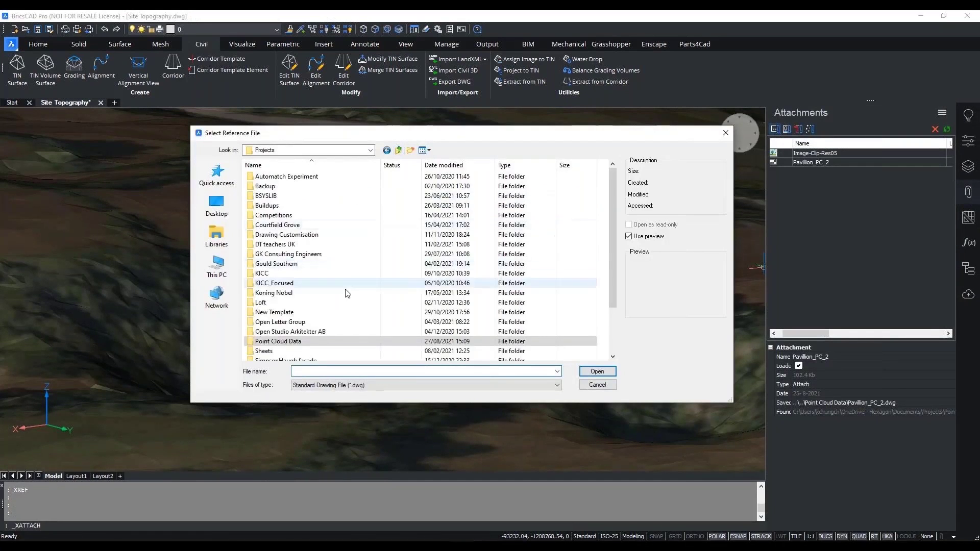
double_click(294, 341)
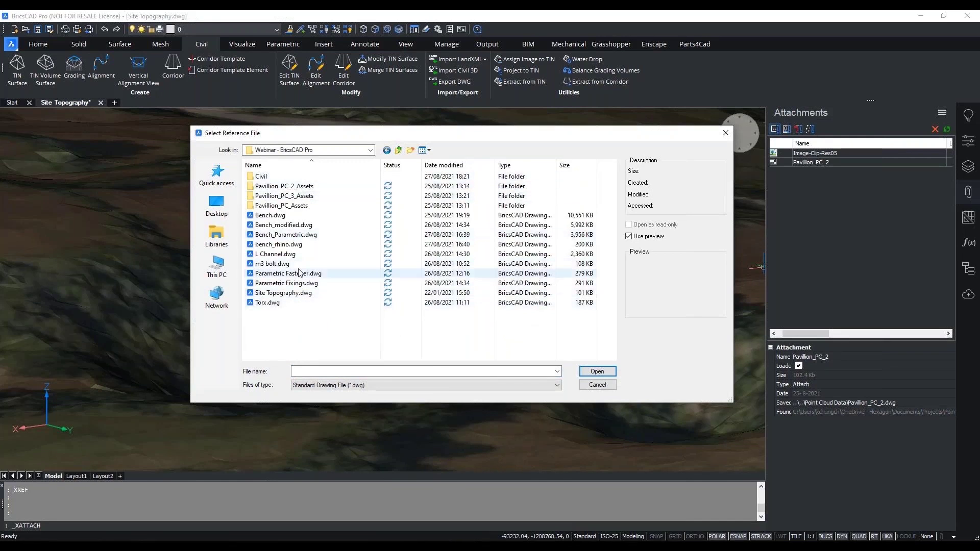
click(299, 238)
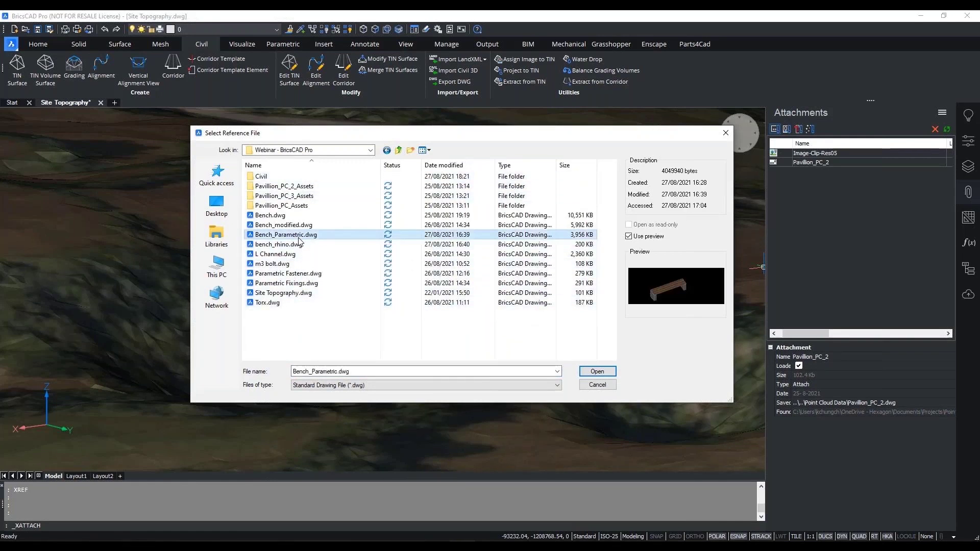
double_click(298, 238)
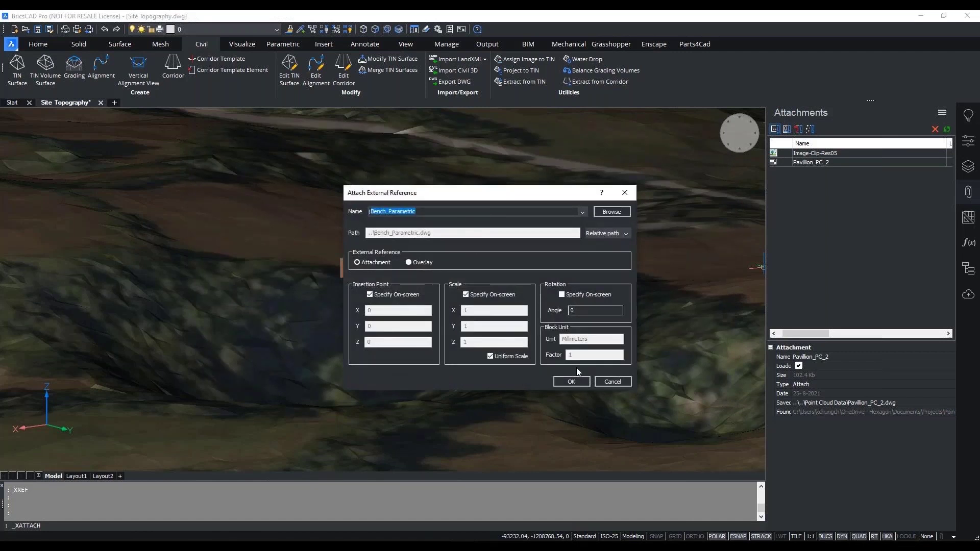
click(571, 382)
- Place the bench reference on the terrain near the pavilion's end, with a scale factor of 1.0
scroll(562, 281, up, 4)
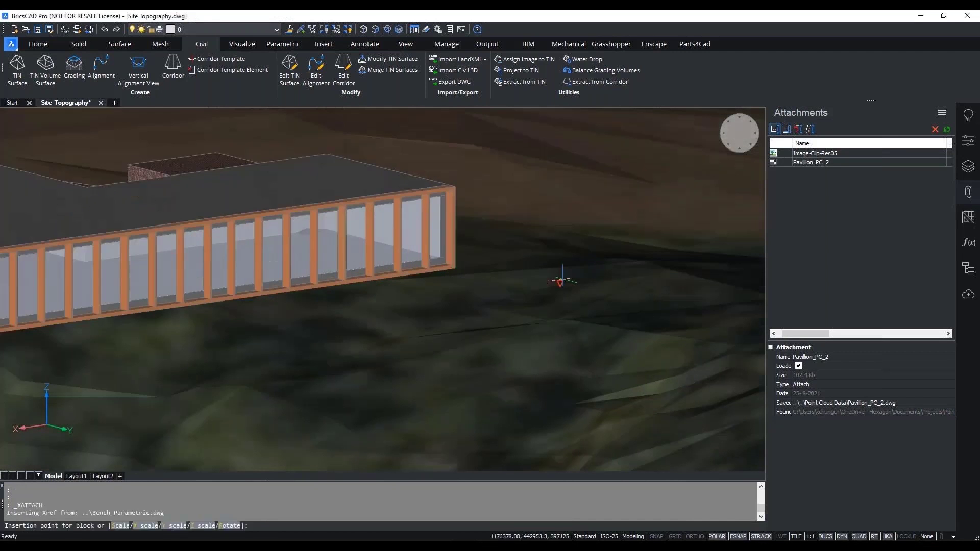
click(644, 253)
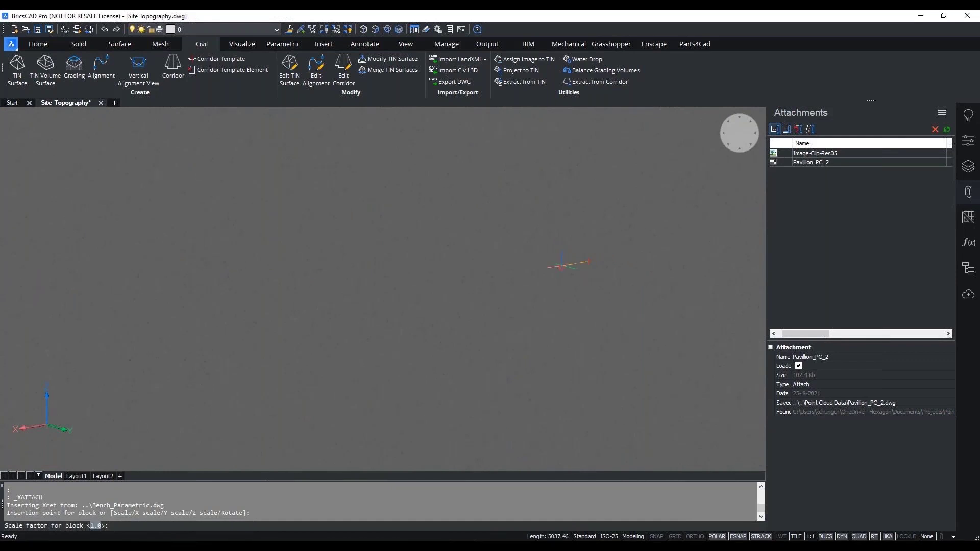
key(Return)
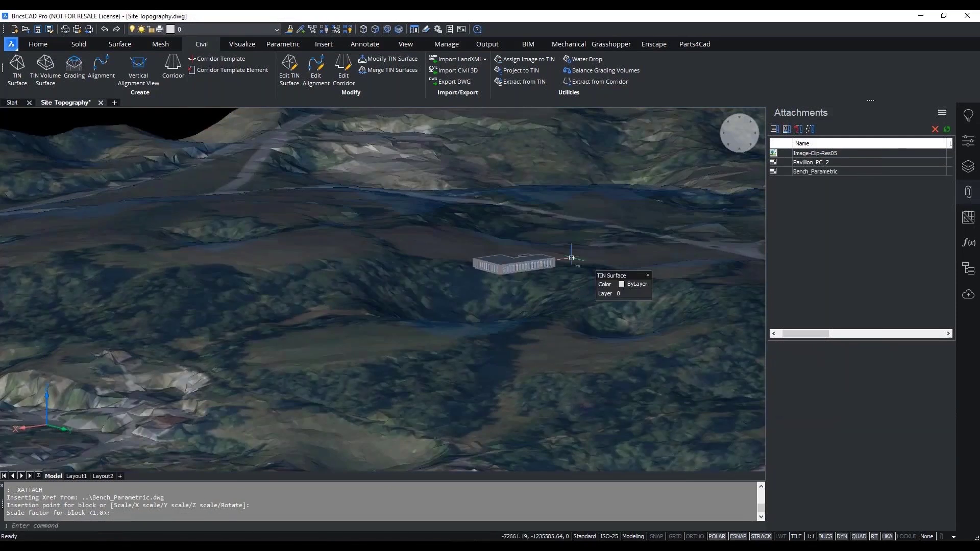
- Attach bench_rhino.dwg from the Webinar - BricsCAD Pro folder as an external reference and place it beside the parametric bench with scale factor 1.0
scroll(586, 262, up, 10)
key(Escape)
key(Escape)
middle_drag(514, 306, 526, 334)
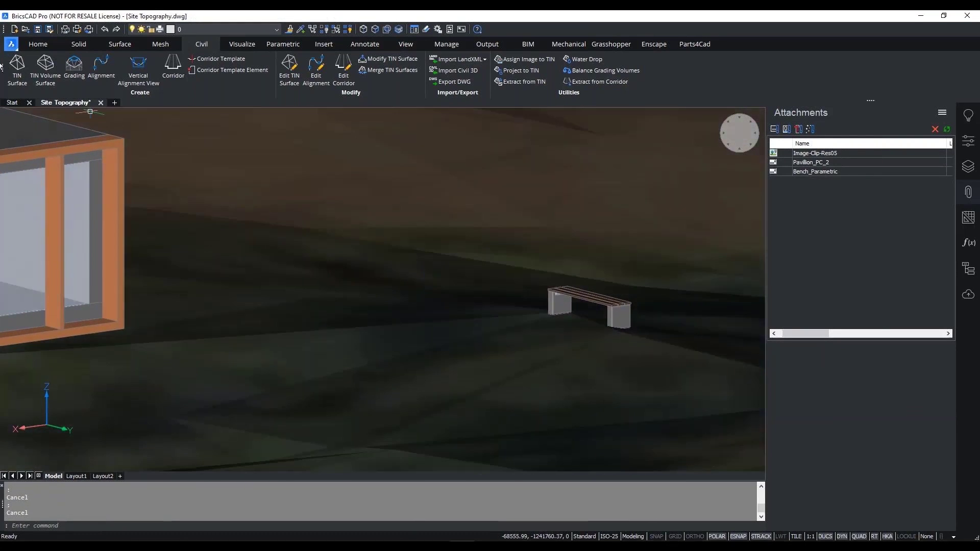
click(779, 131)
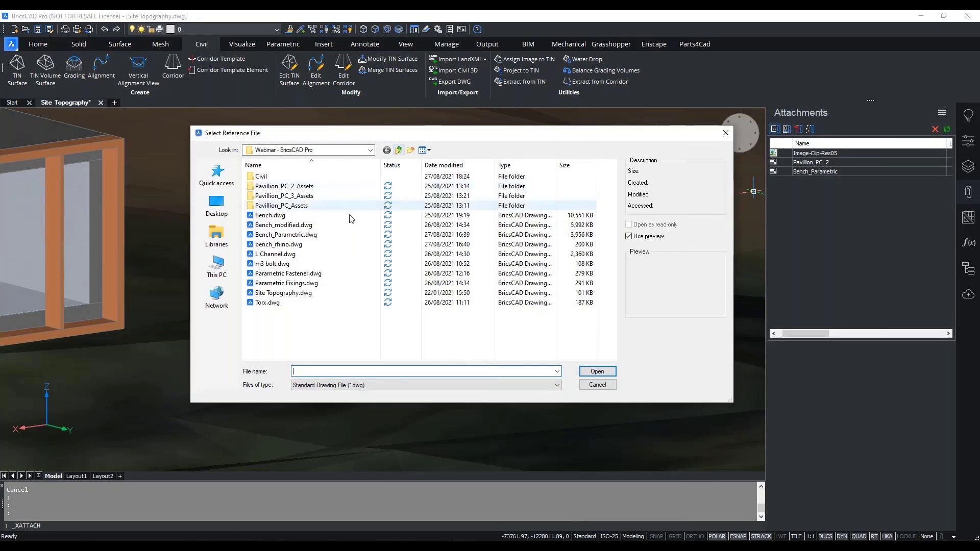
double_click(279, 244)
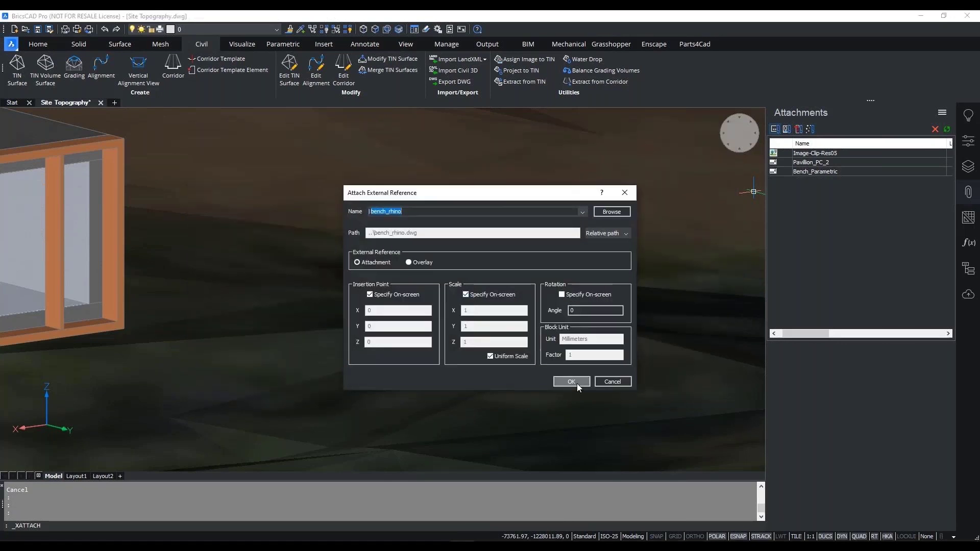
click(577, 383)
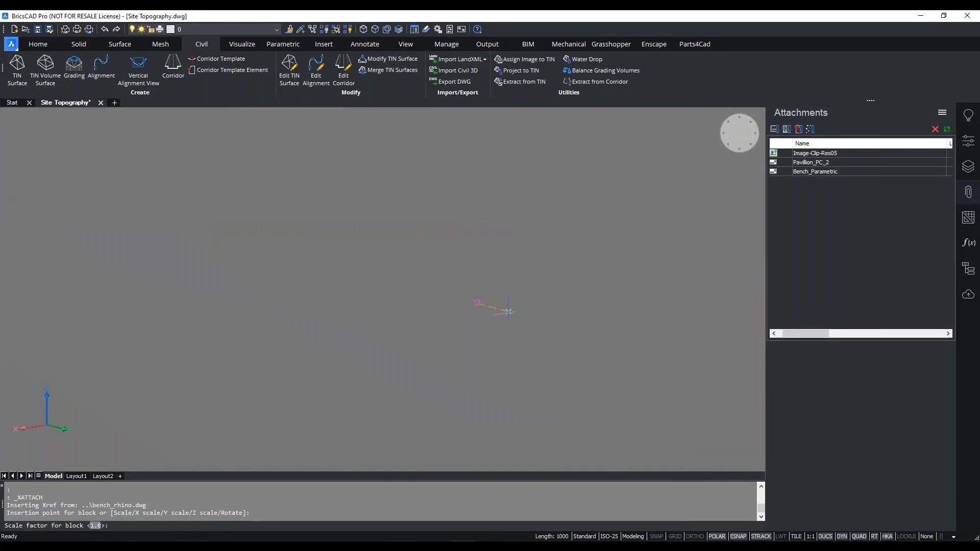
key(Return)
key(Escape)
key(Escape)
- Move the Rhino bench 3500 along the X axis toward the parametric bench with the Manipulator
click(493, 291)
click(494, 291)
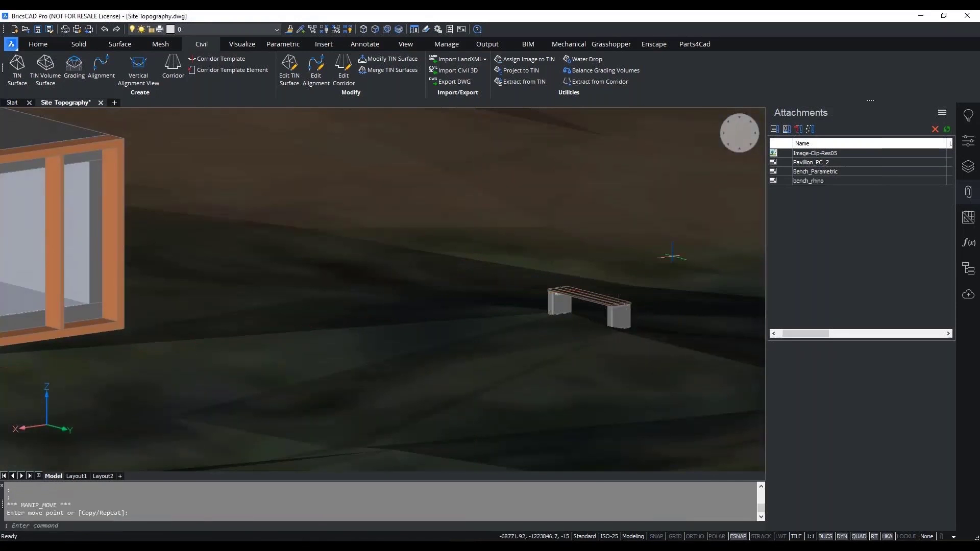
key(Escape)
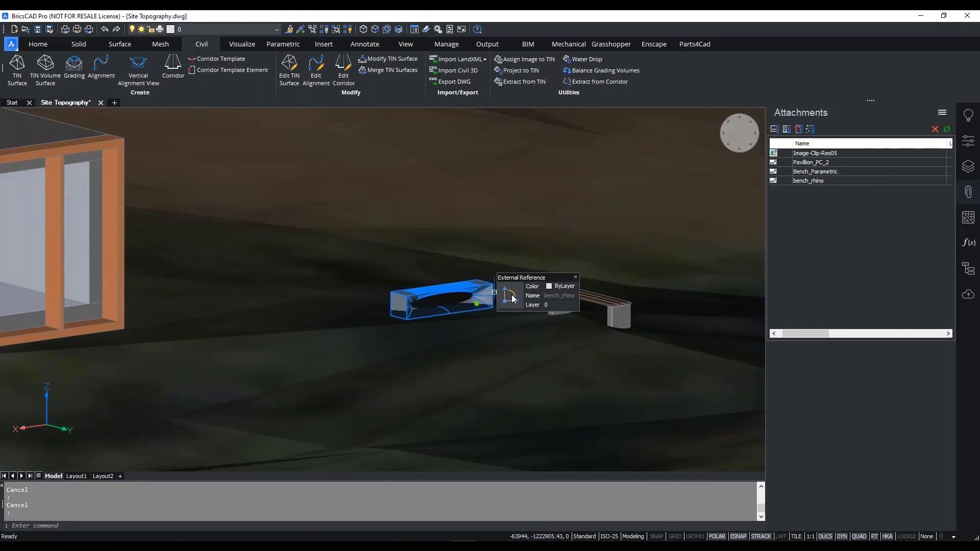
click(494, 292)
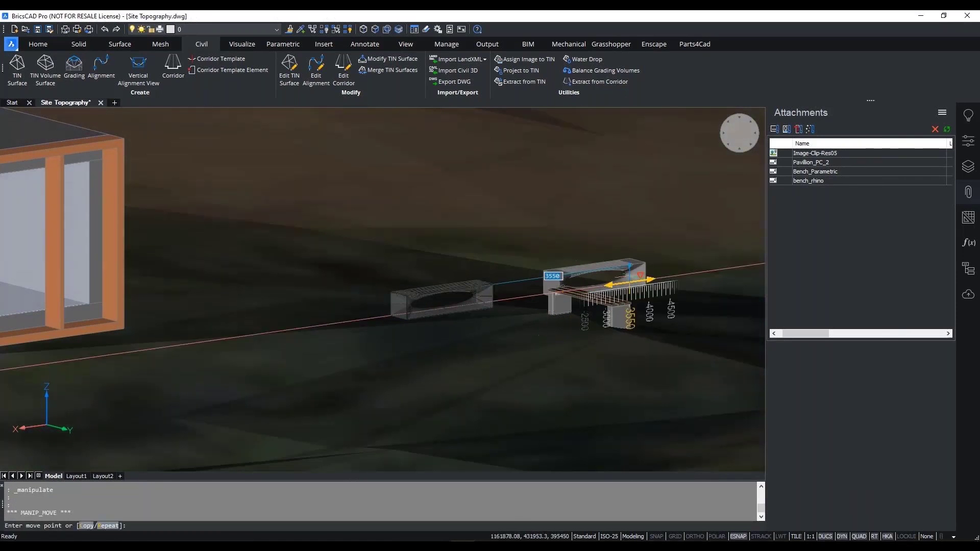
text(35)
key(Return)
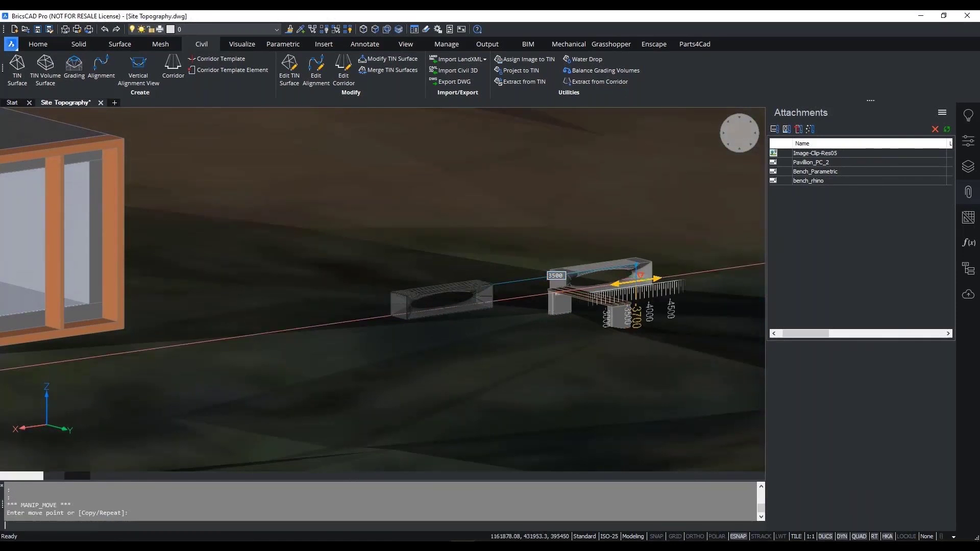
- Move the Rhino bench down onto the terrain in front of the pavilion's glazed facade, near its far corner
shift+middle_drag(549, 278, 618, 327)
scroll(299, 351, down, 3)
key(Escape)
key(Escape)
scroll(286, 356, down, 2)
click(620, 289)
text(m)
key(Return)
click(621, 295)
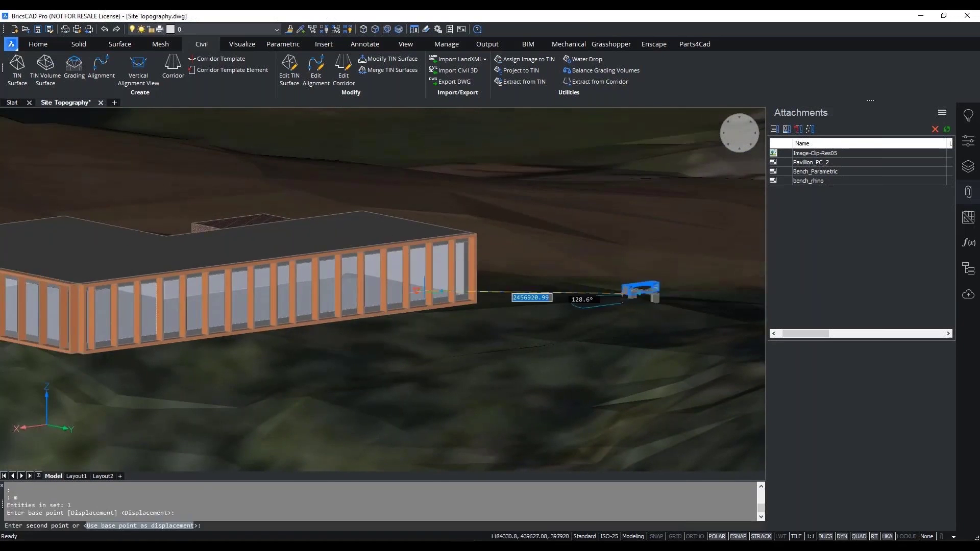
scroll(396, 316, up, 3)
click(460, 400)
scroll(454, 368, down, 3)
middle_drag(454, 367, 448, 363)
key(Escape)
key(Escape)
- Try to raise the Rhino bench vertically with the Manipulator
scroll(462, 379, up, 3)
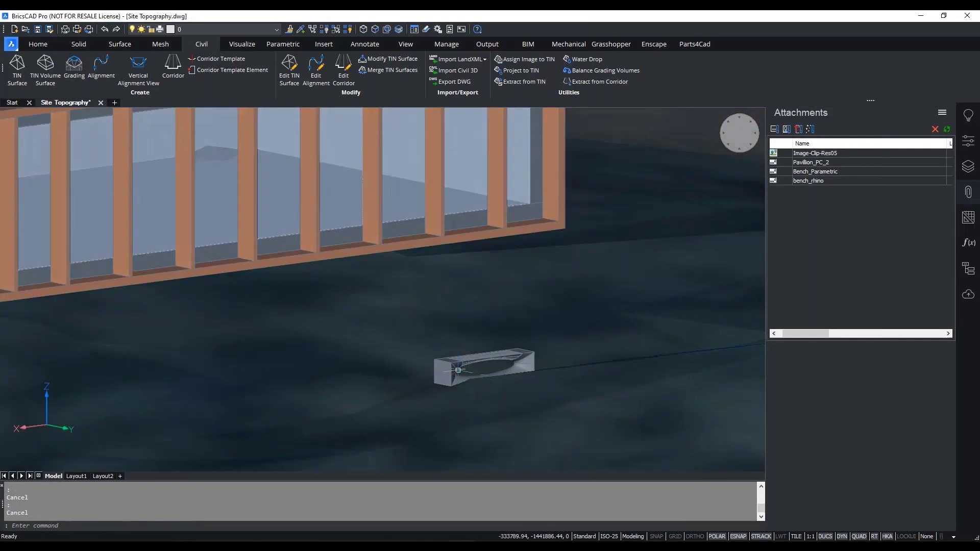
click(486, 379)
click(517, 343)
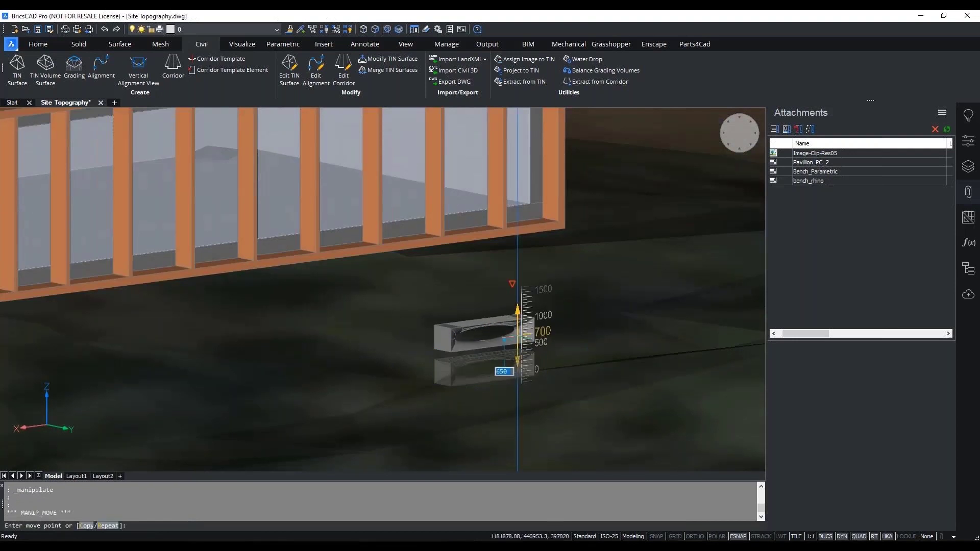
key(Escape)
scroll(375, 384, down, 3)
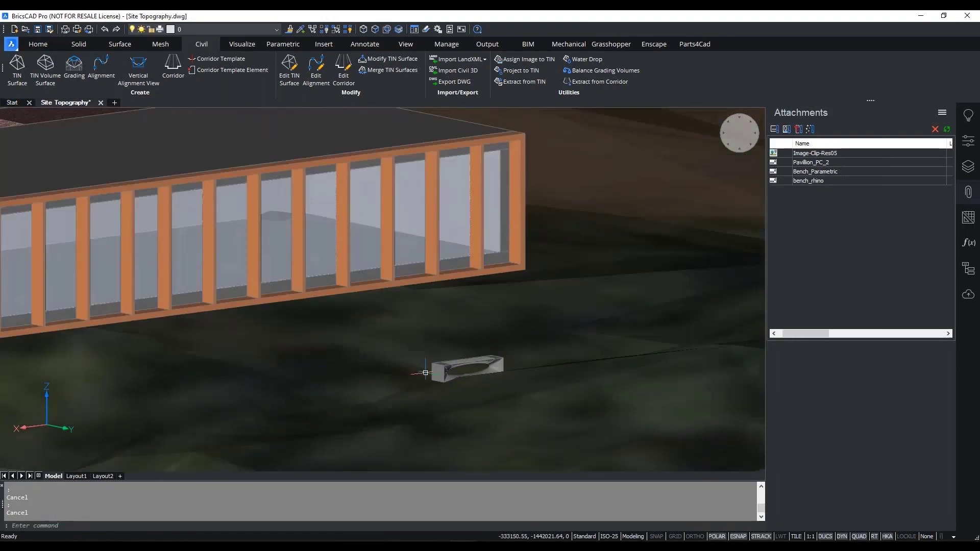
- Smoothen the TIN surface around the Rhino bench, entering a radius of 1000 and then 3000 before picking the spots
click(390, 60)
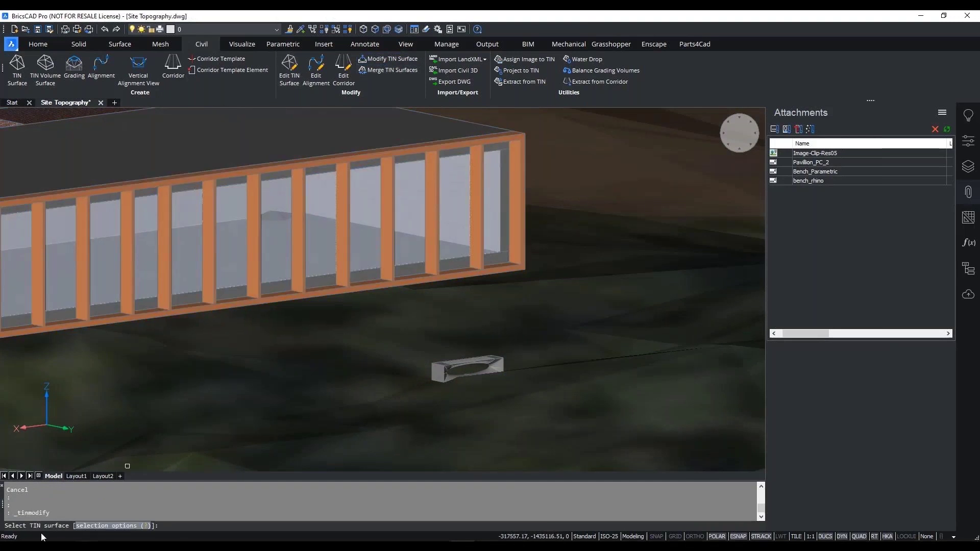
click(469, 416)
click(139, 526)
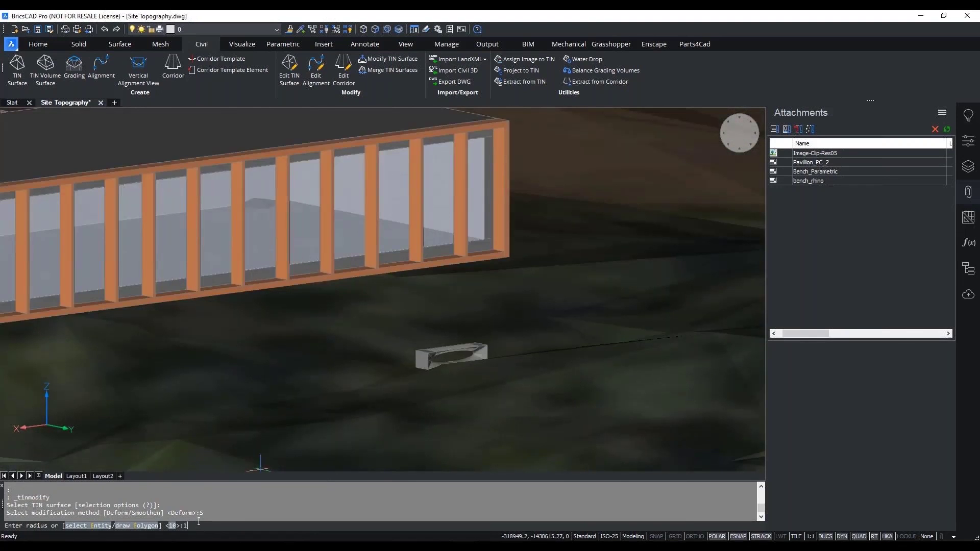
text(1000)
key(Return)
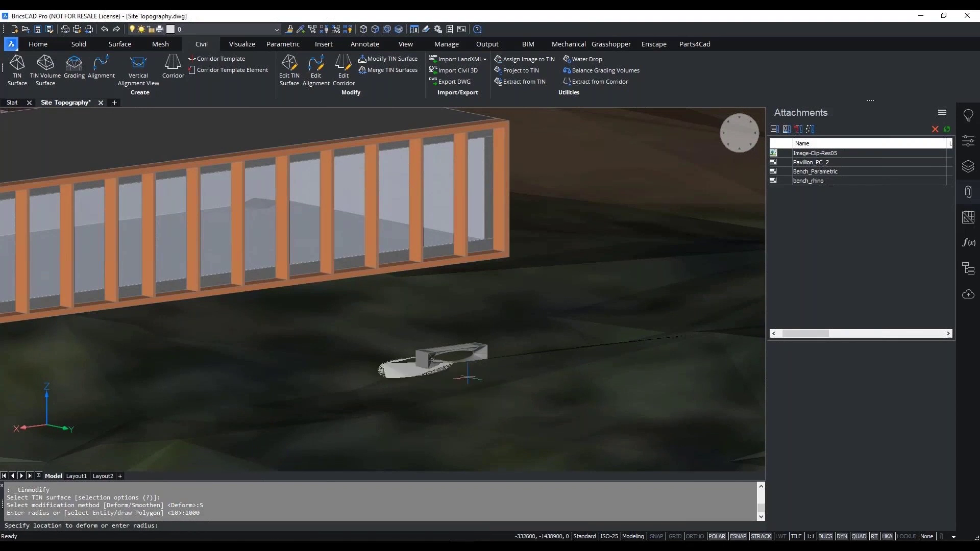
text(3000)
key(Return)
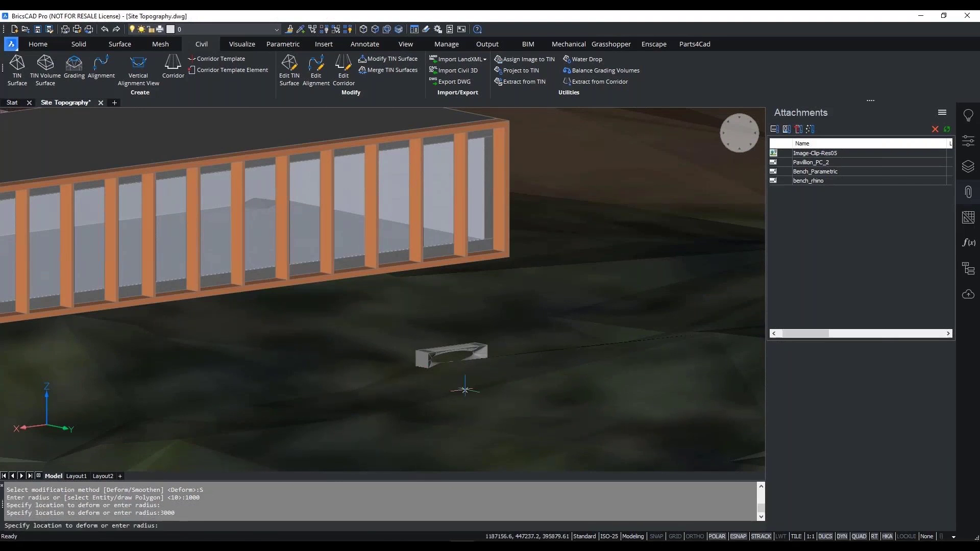
click(424, 371)
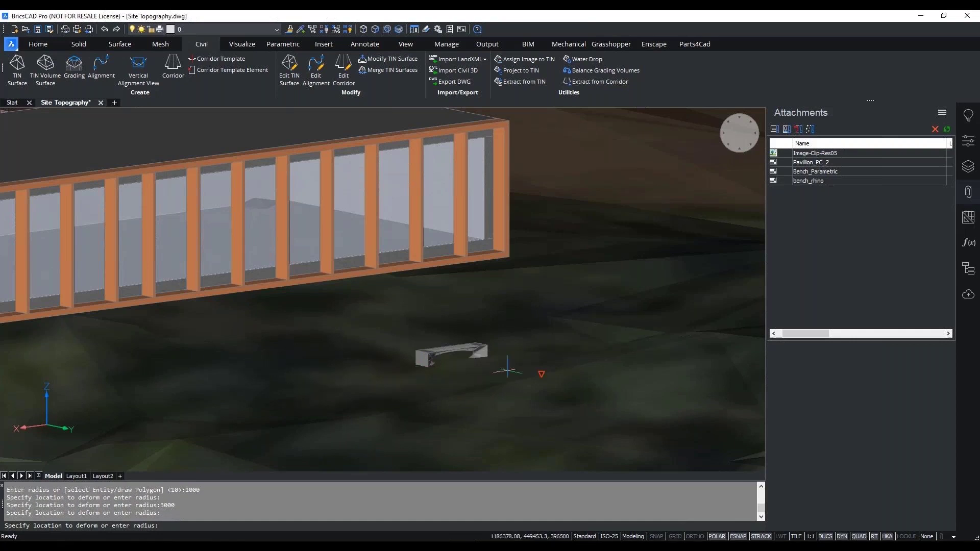
click(520, 373)
click(533, 376)
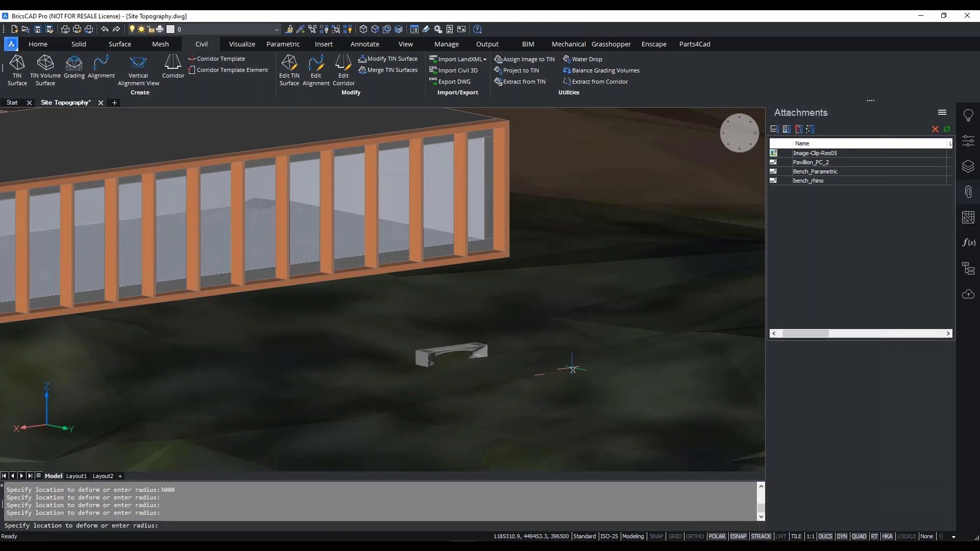
- Smoothen the terrain between the two benches with the same radius and end the surface modification
scroll(521, 360, down, 3)
click(617, 353)
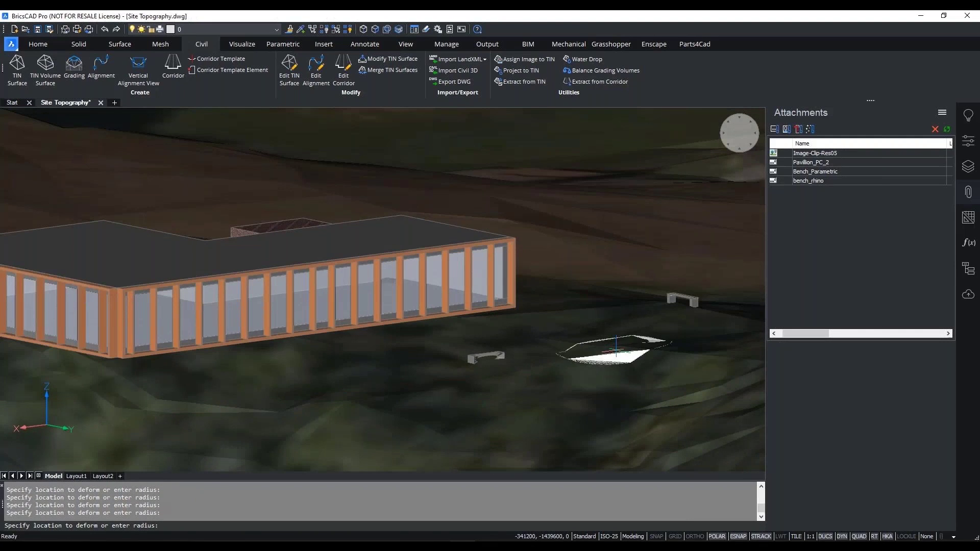
click(616, 351)
click(615, 352)
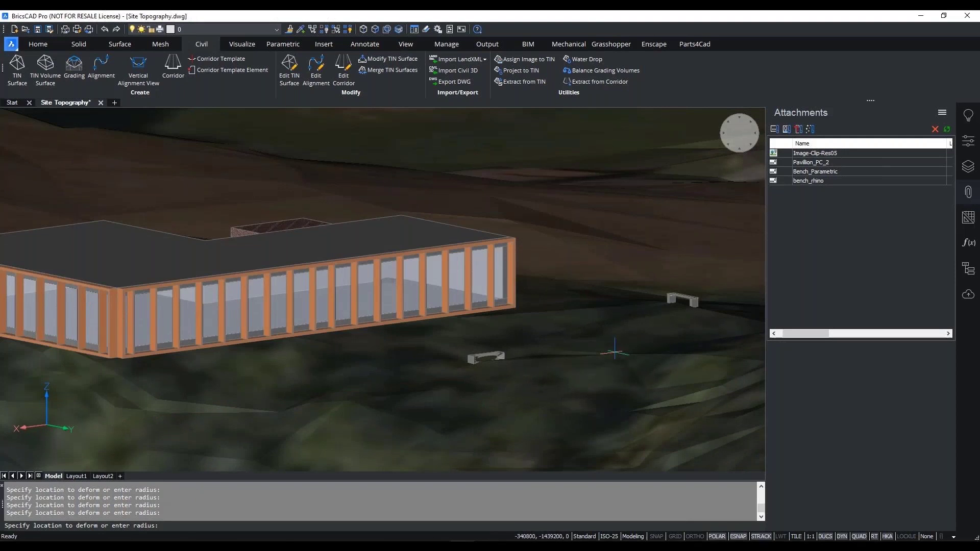
key(Escape)
key(Escape)
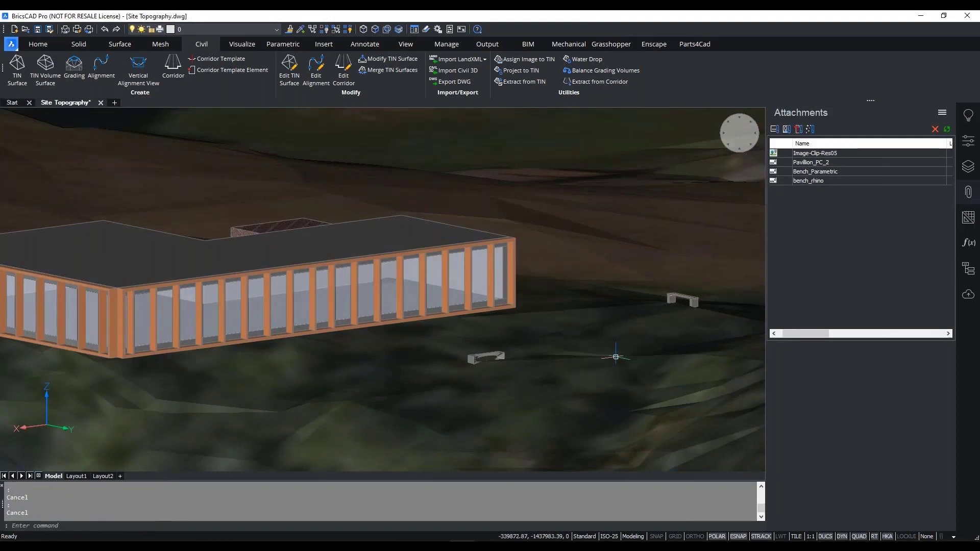
- Move the Rhino bench away from the pavilion onto the smoothed terrain, closer to the parametric bench
scroll(616, 357, up, 4)
click(340, 365)
text(m)
key(Return)
click(332, 371)
click(619, 371)
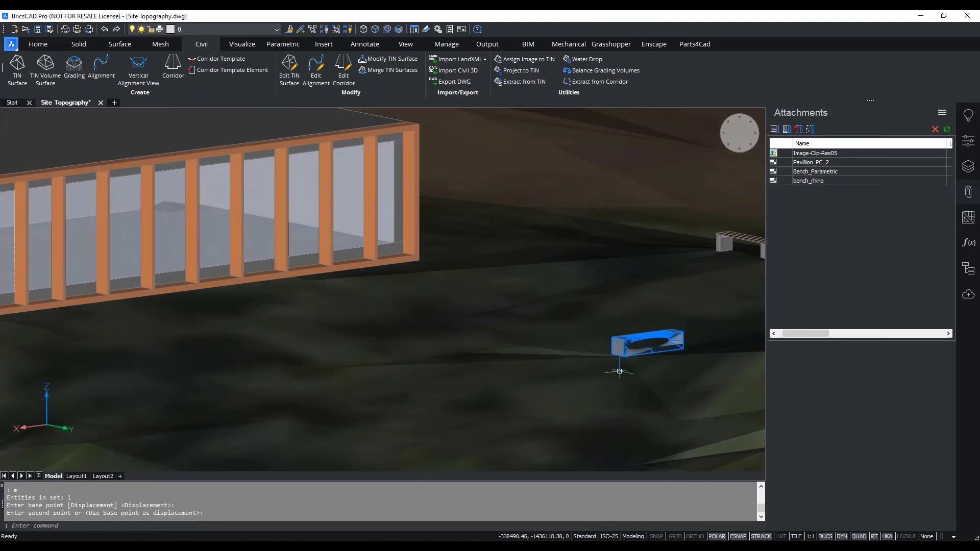
scroll(551, 398, down, 3)
key(Escape)
key(Escape)
click(671, 273)
text(m)
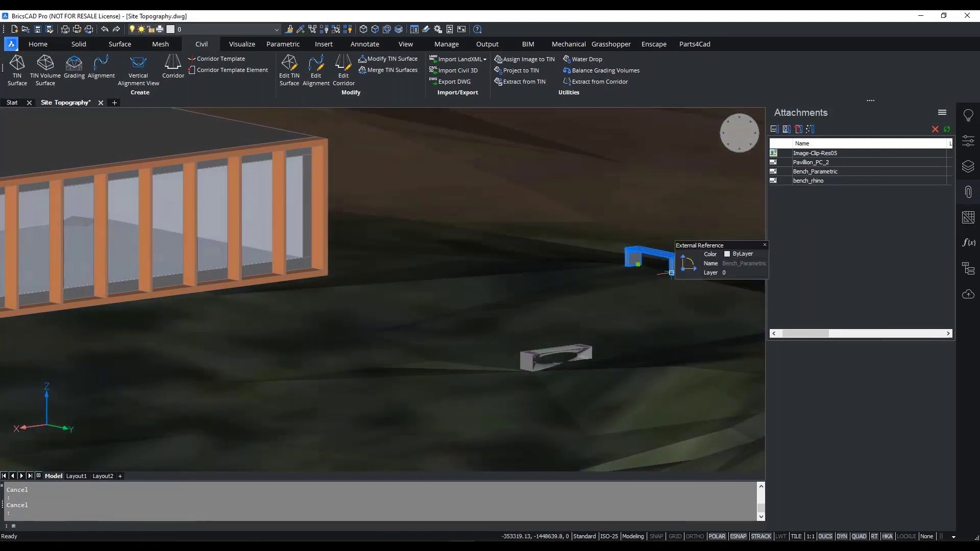
key(Return)
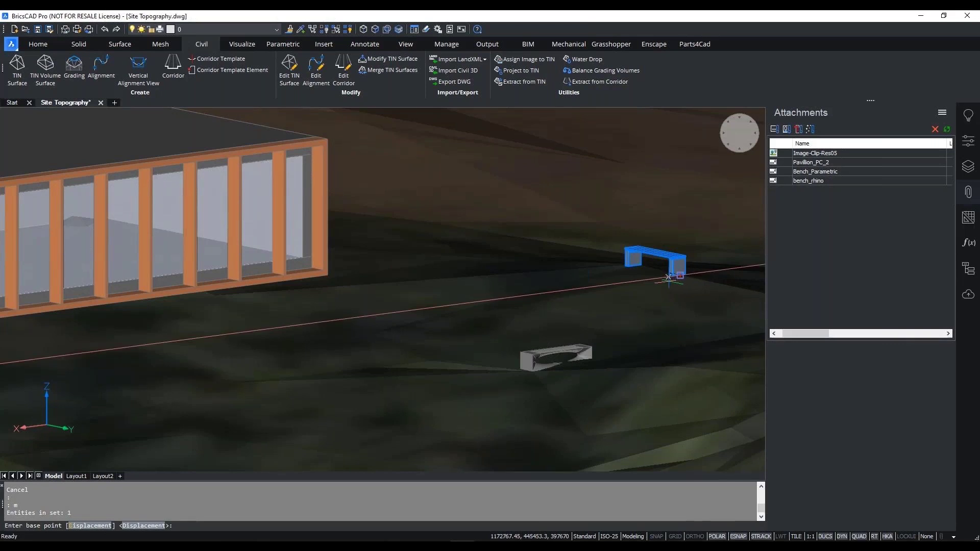
key(Escape)
key(Escape)
- Extract a solid from the TIN surface with the default vertical offset of 1
scroll(557, 337, down, 5)
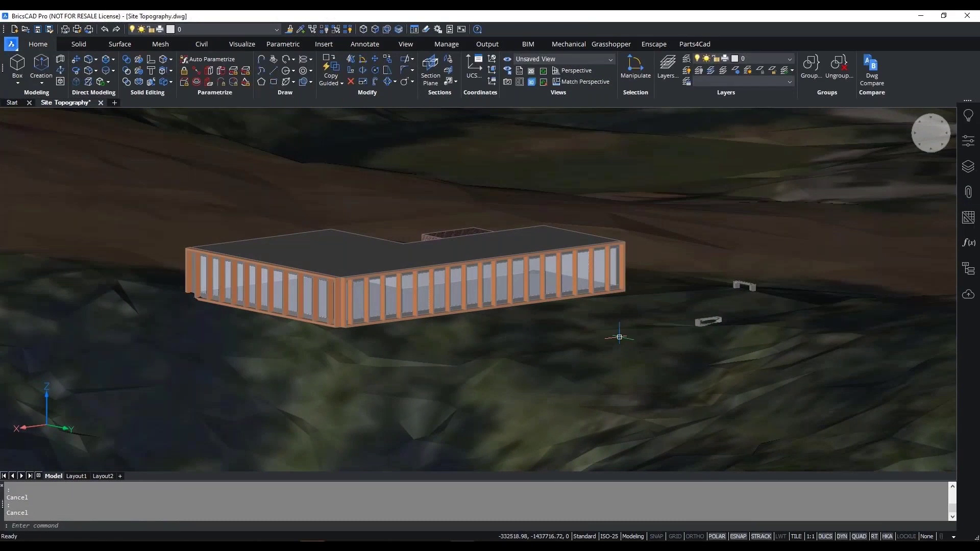
click(203, 45)
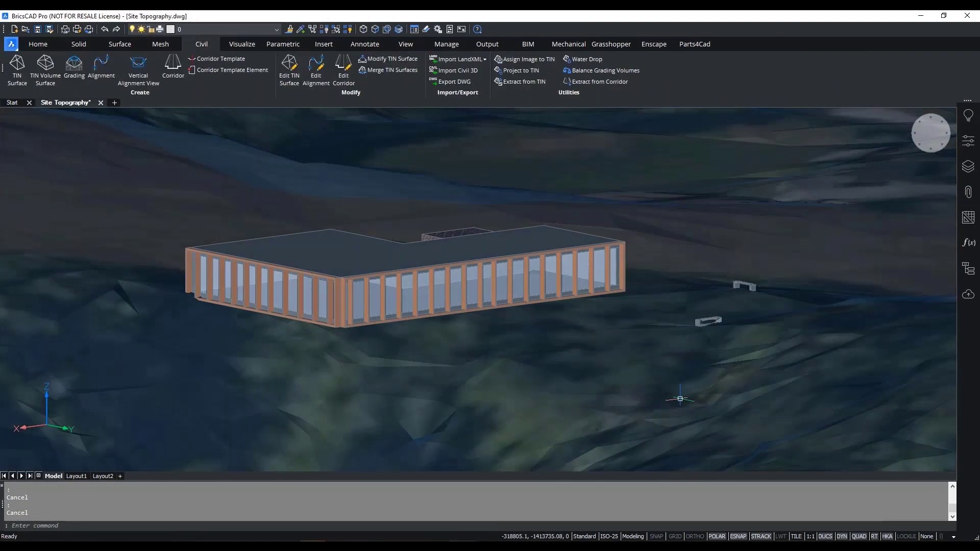
click(534, 91)
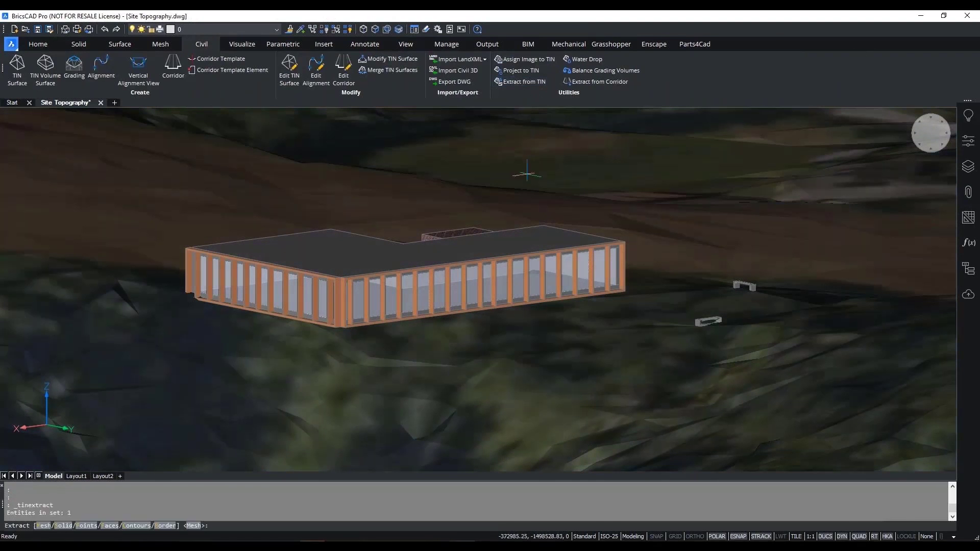
click(57, 527)
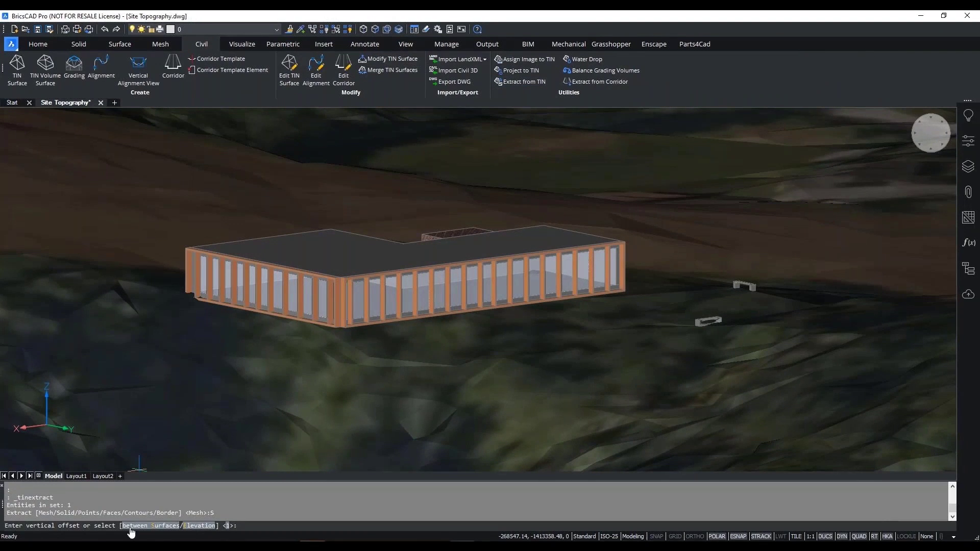
key(Return)
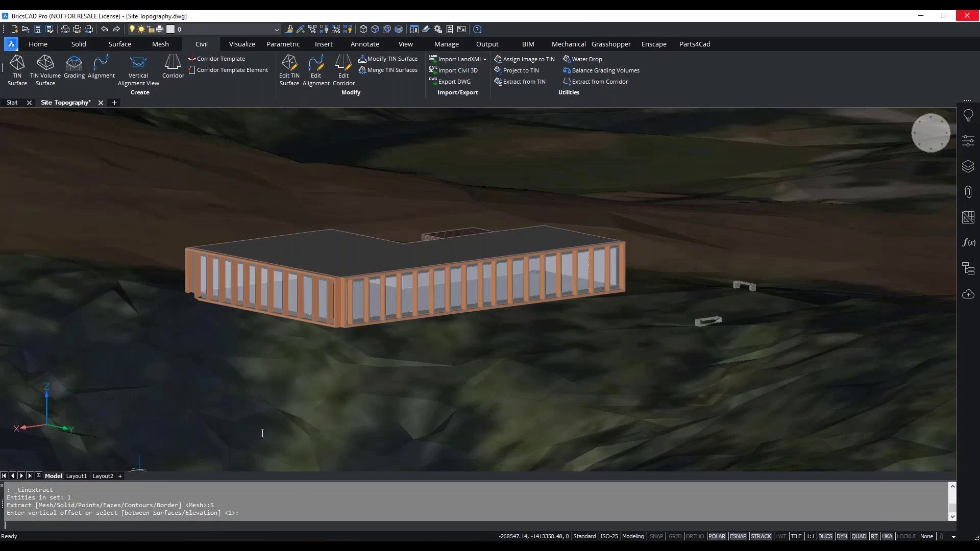
key(Escape)
key(Escape)
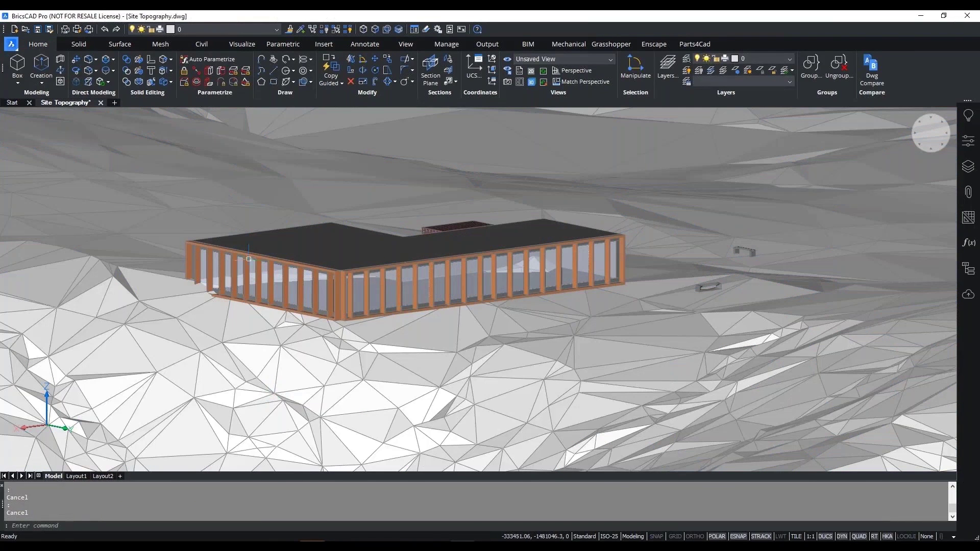
- Create a section plane from the face on the pavilion's short glazed side
click(432, 65)
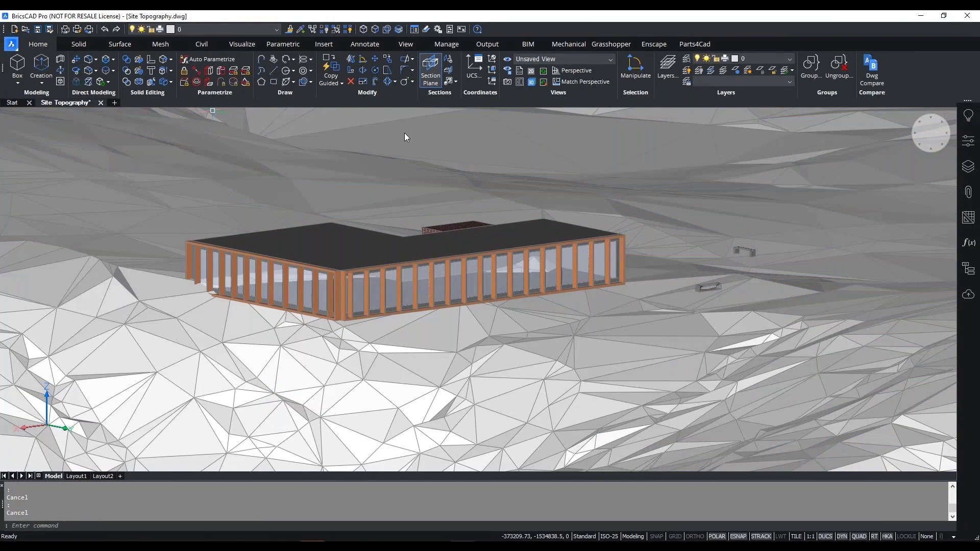
click(129, 526)
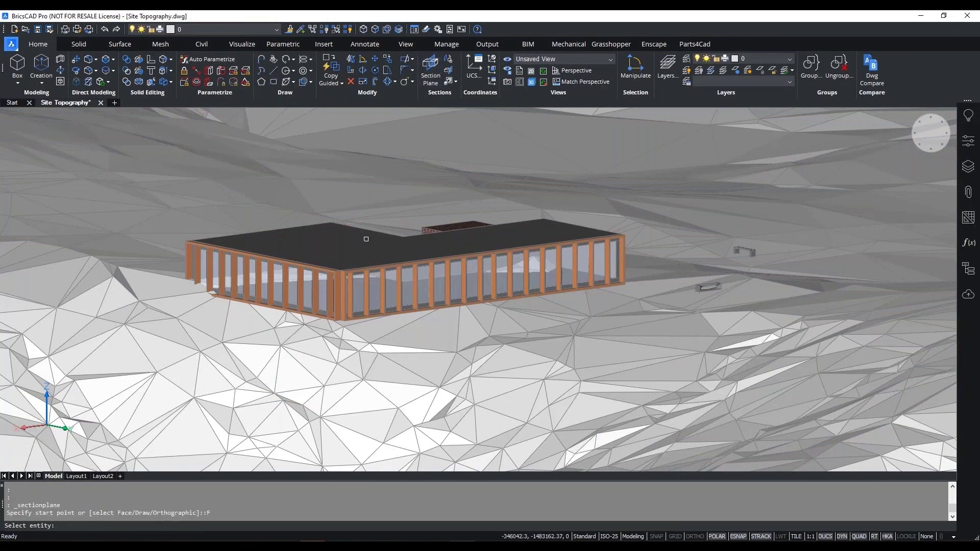
click(321, 297)
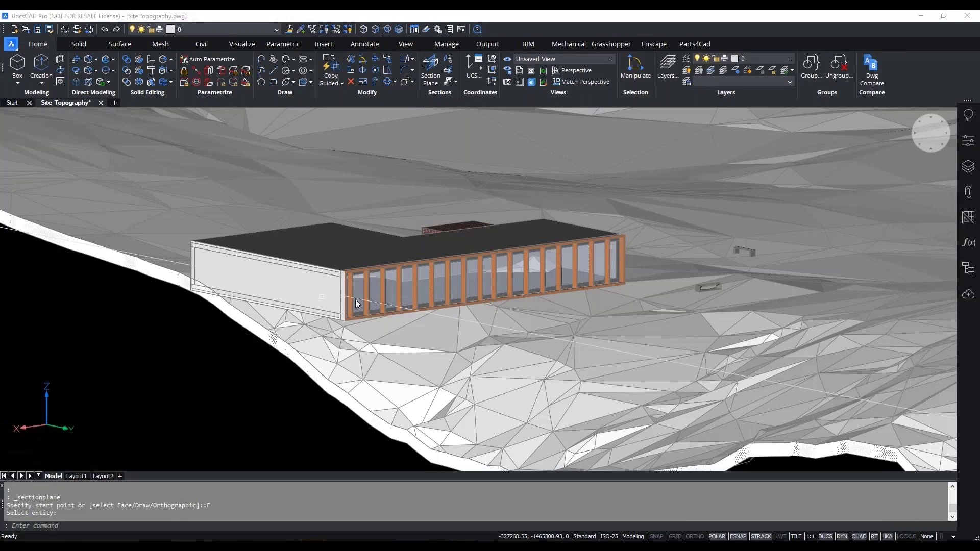
- Move the section plane a short distance inward, perpendicular to itself, so that it cuts through the pavilion's interior
click(186, 264)
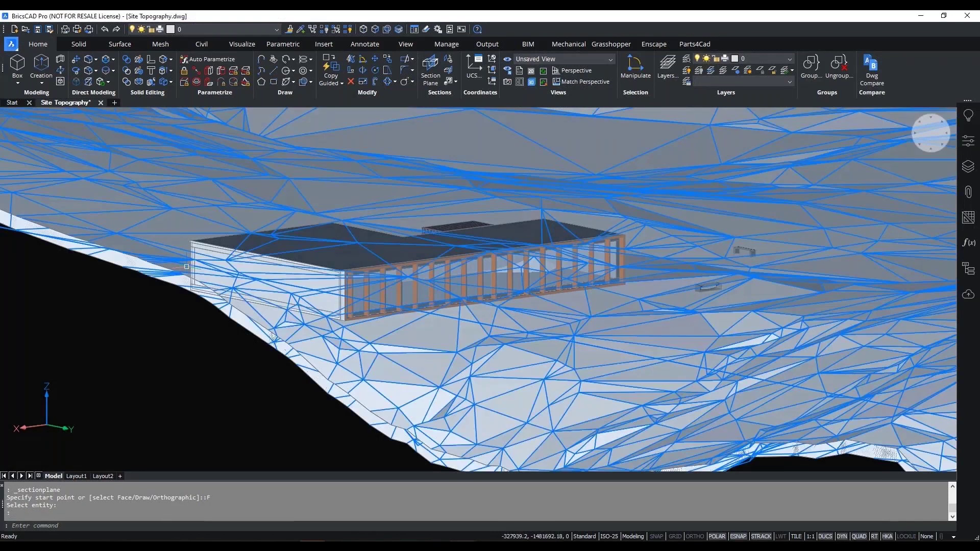
mouse_move(207, 272)
click(259, 274)
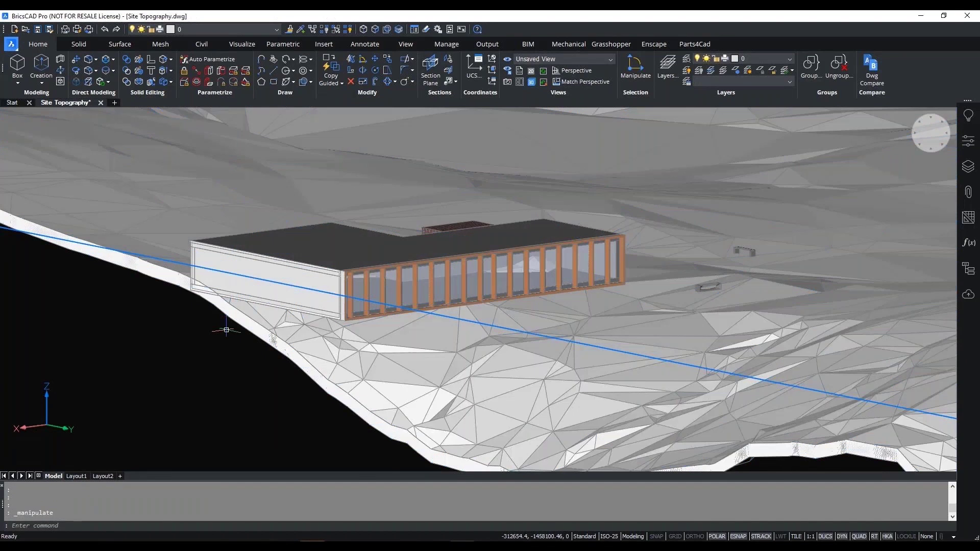
scroll(232, 336, down, 3)
scroll(232, 336, down, 6)
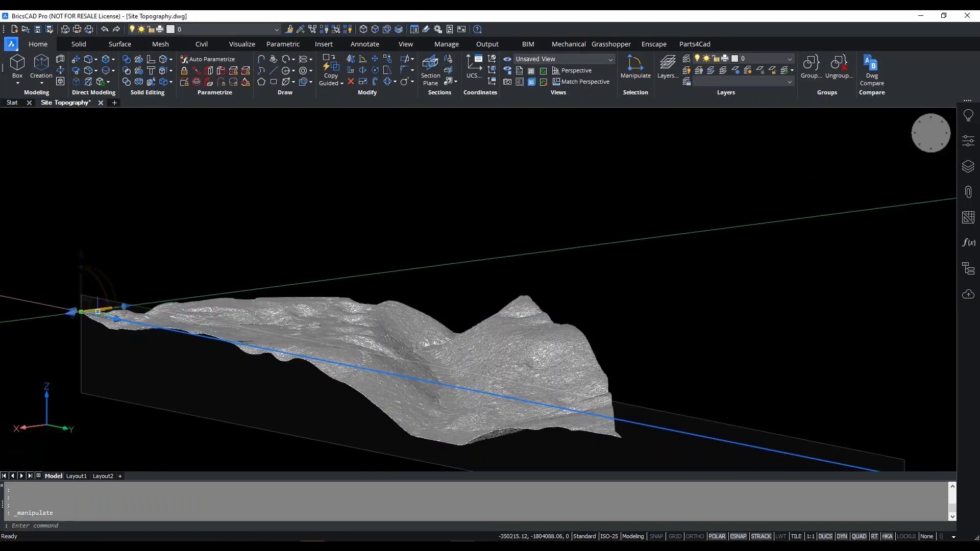
click(99, 309)
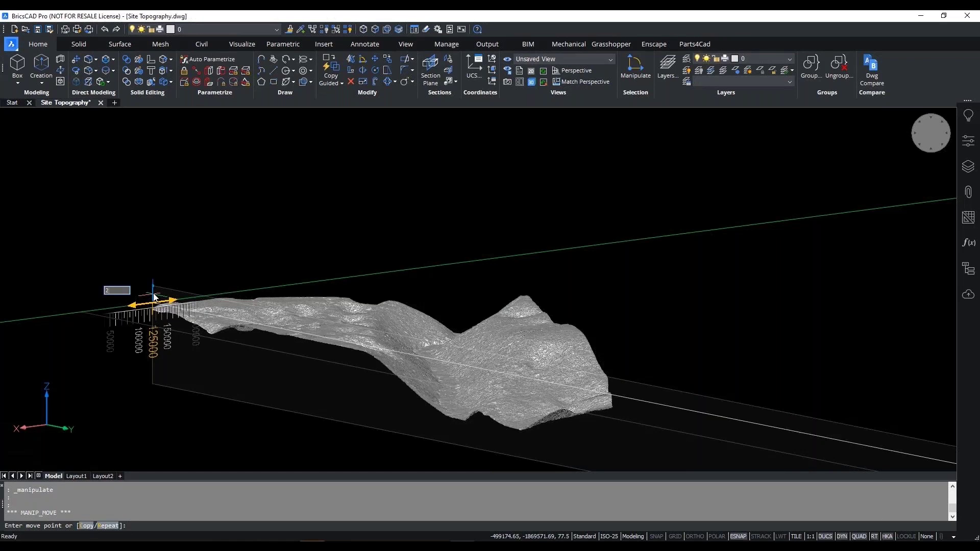
click(82, 309)
click(240, 424)
mouse_move(262, 423)
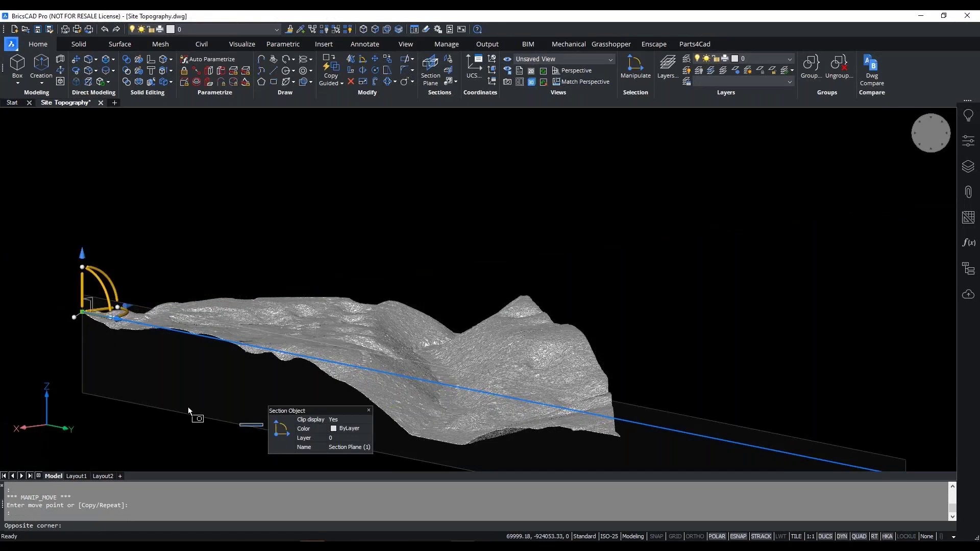
key(Escape)
key(Escape)
- Export the section plane to a DWG file as a 2D cross section of all entities, removing the number from the file name
scroll(246, 361, up, 2)
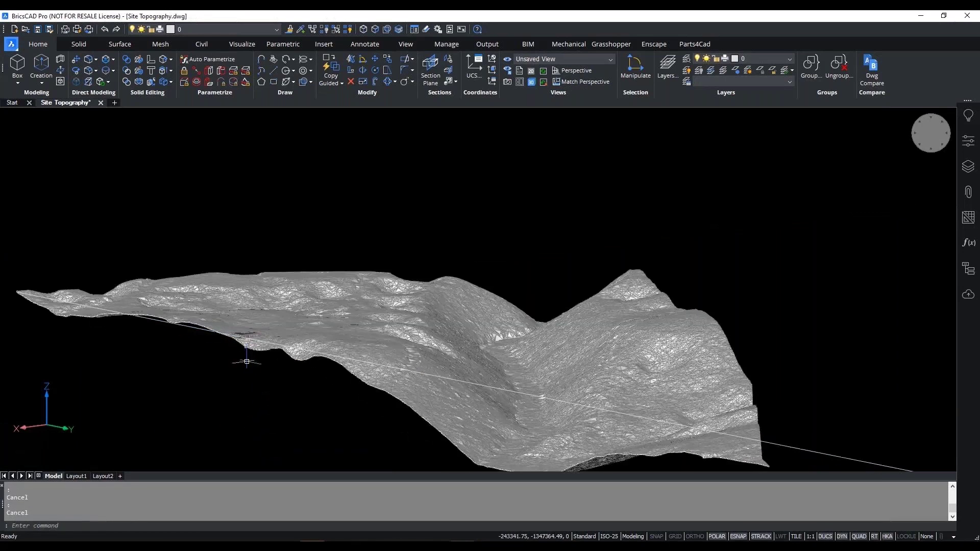
scroll(246, 361, up, 8)
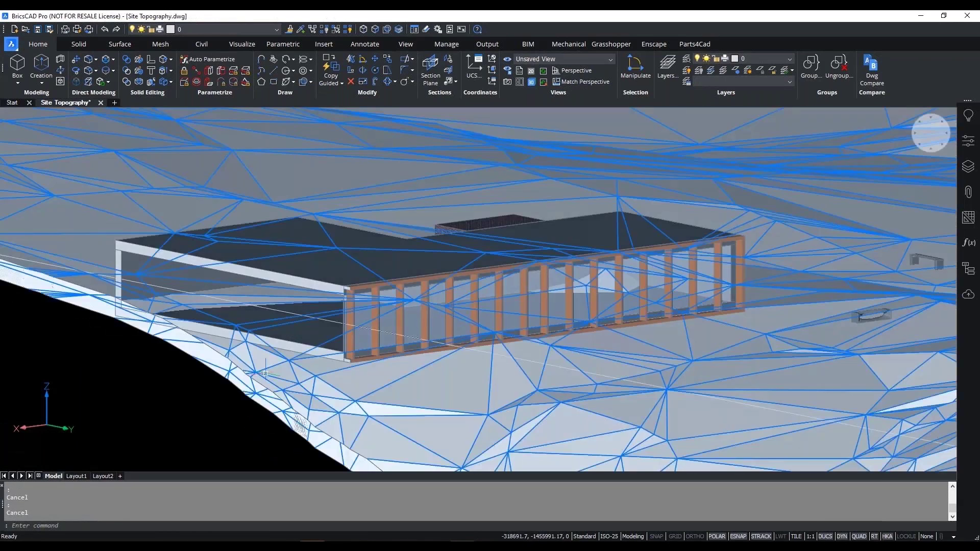
scroll(140, 351, down, 2)
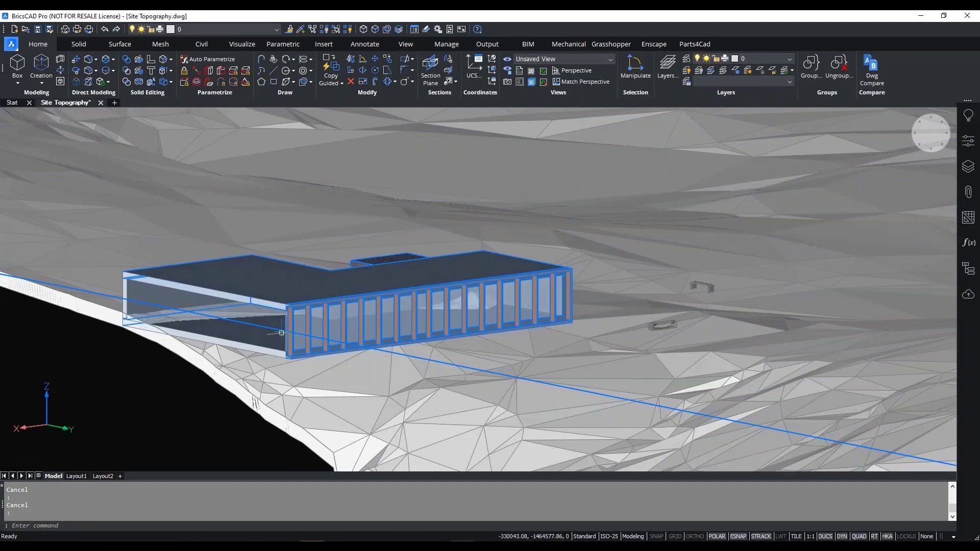
mouse_move(281, 333)
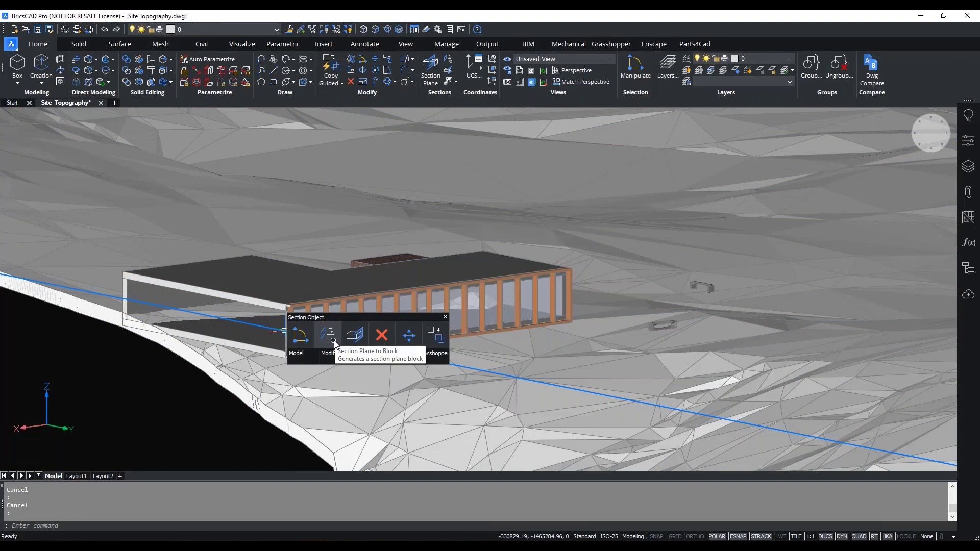
click(332, 345)
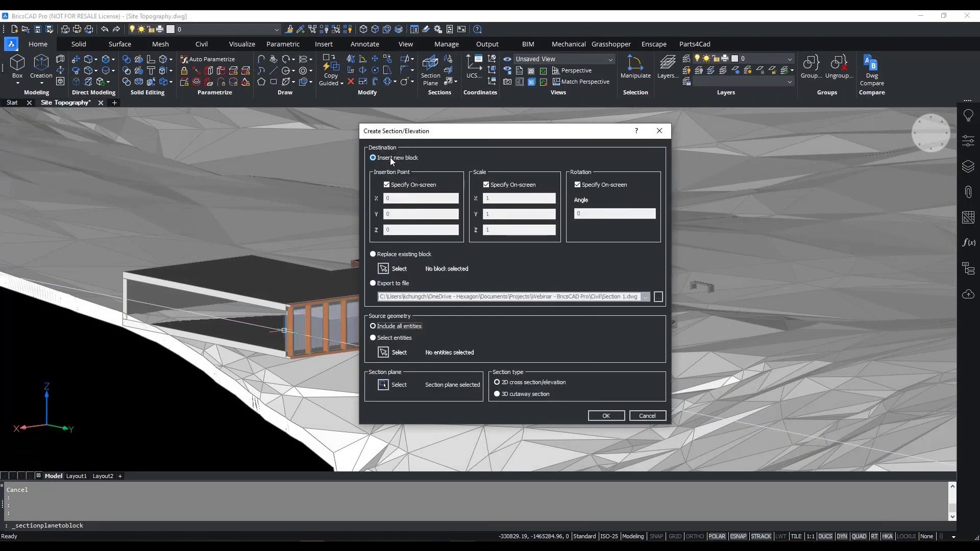
click(391, 280)
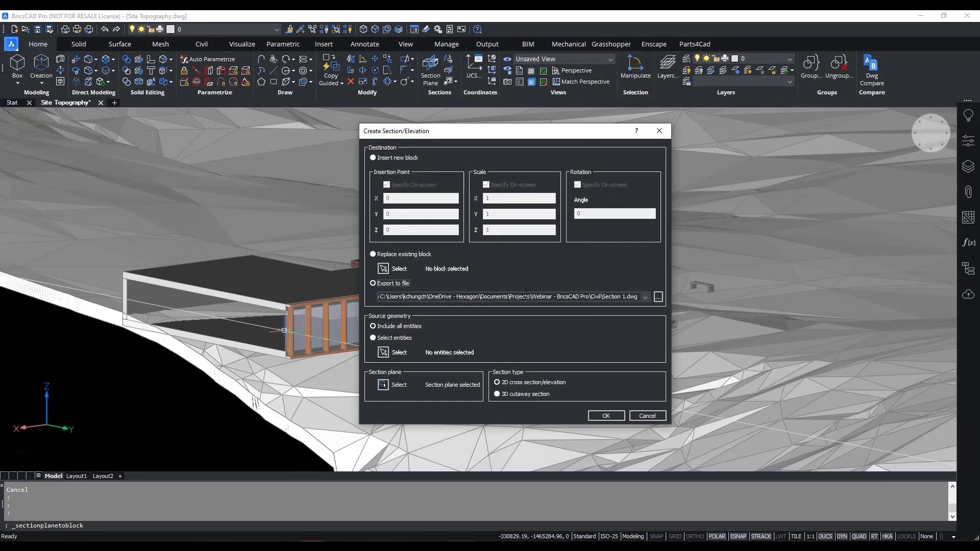
click(626, 296)
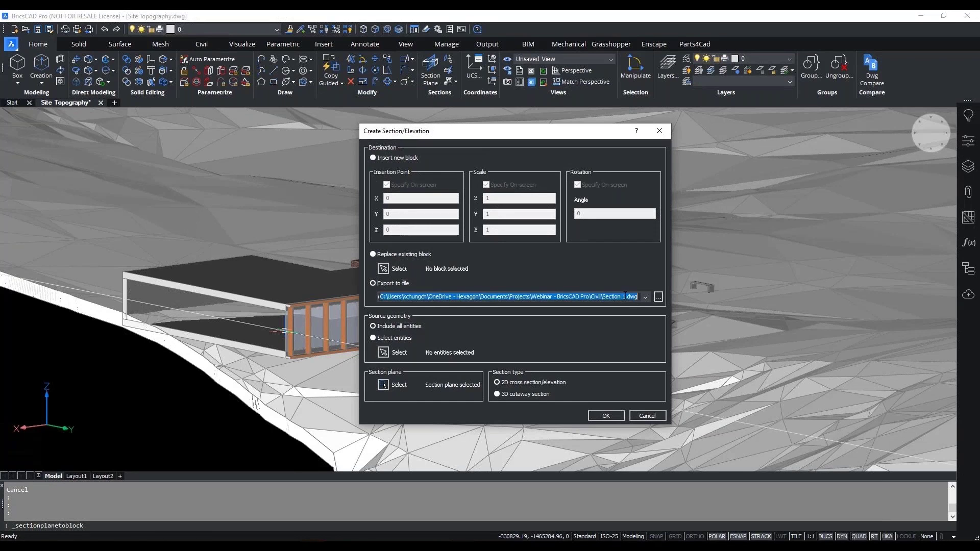
click(625, 296)
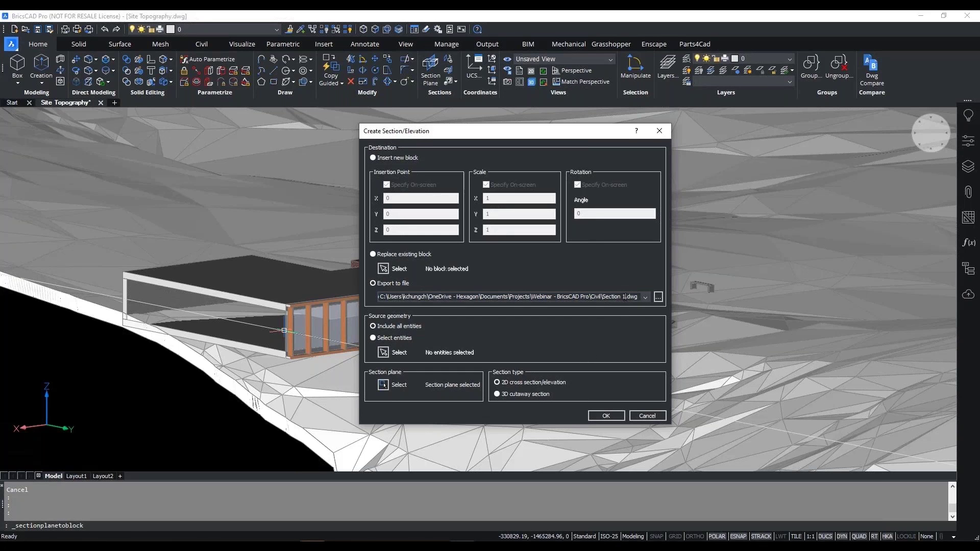
key(BackSpace)
key(BackSpace)
click(606, 415)
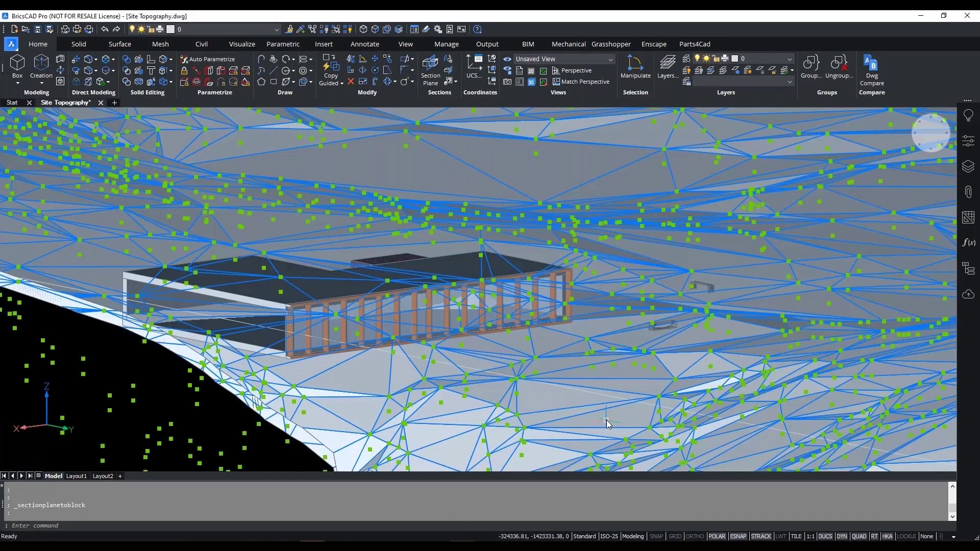
mouse_move(606, 422)
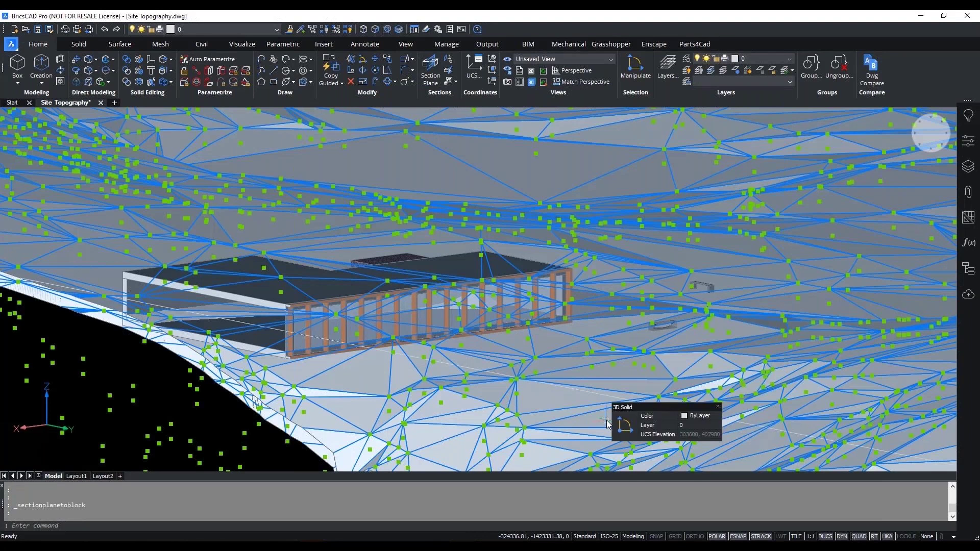
key(Escape)
key(Escape)
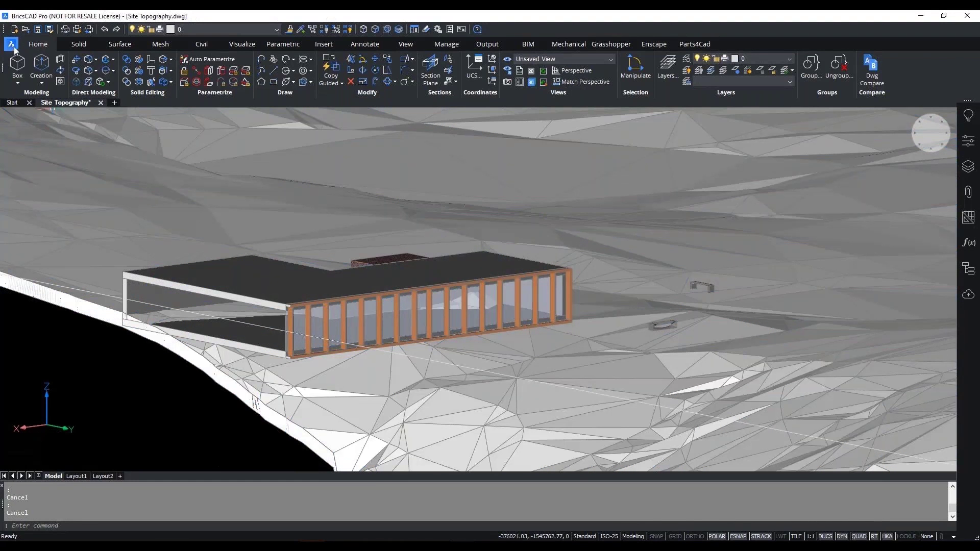
- Open the drawing New Section.dwg and examine the cut pavilion and the terrain lines below it
click(12, 102)
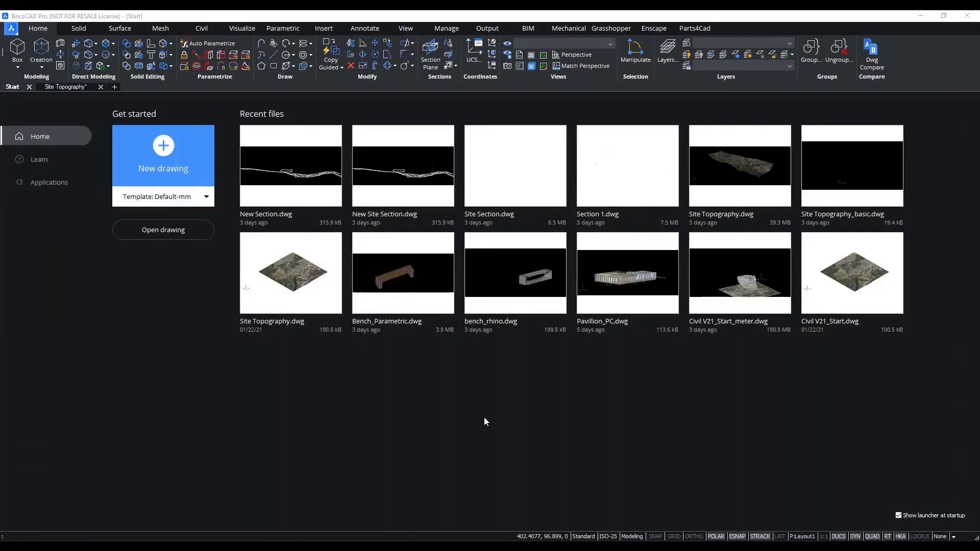
click(190, 231)
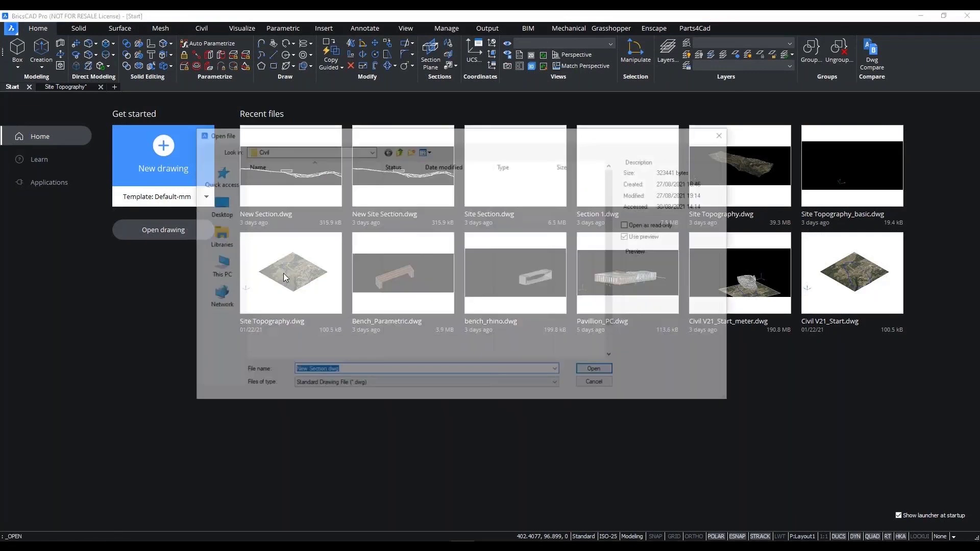
double_click(305, 344)
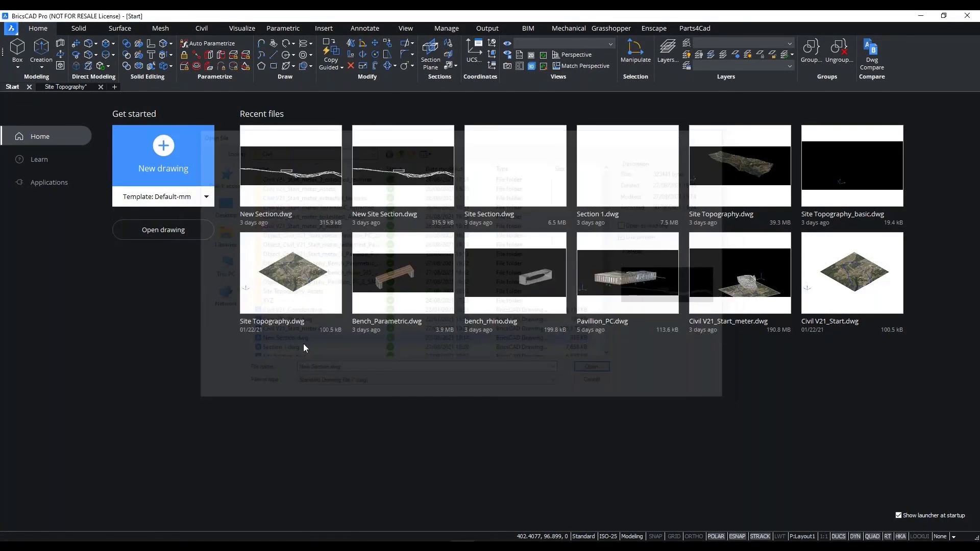
key(Escape)
key(Escape)
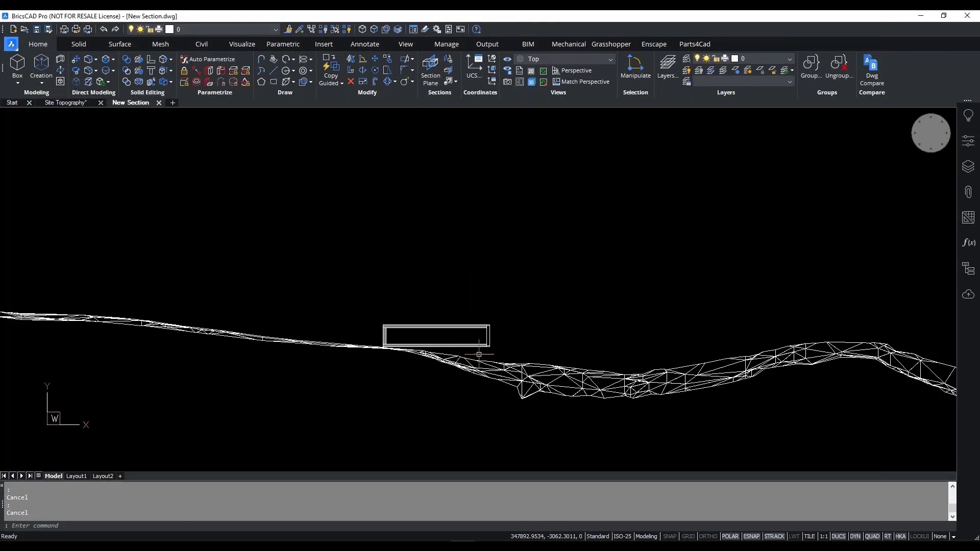
scroll(482, 352, up, 5)
scroll(487, 355, up, 3)
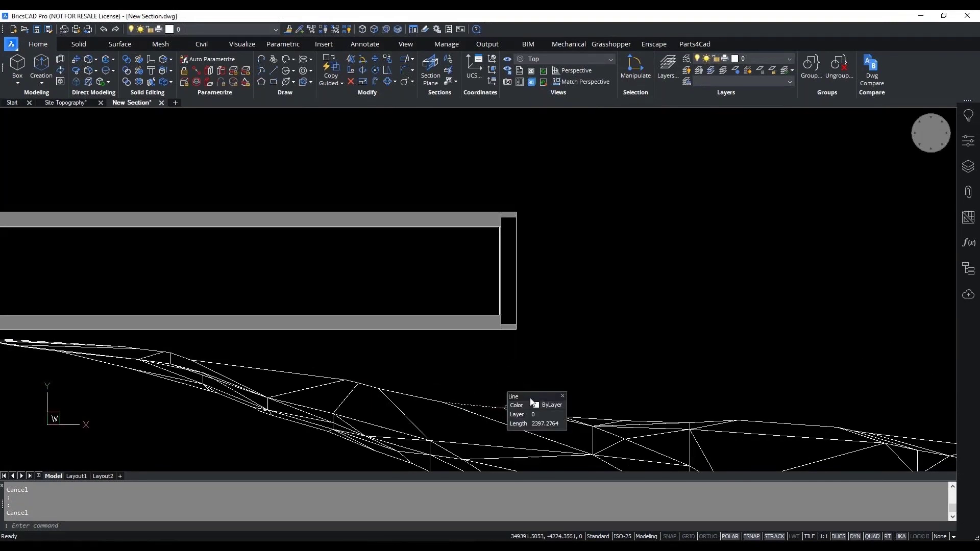
scroll(396, 351, down, 6)
click(578, 431)
- In Layout1, set the section viewport's zoom scale to 1/2000xp and return to paper space
click(76, 476)
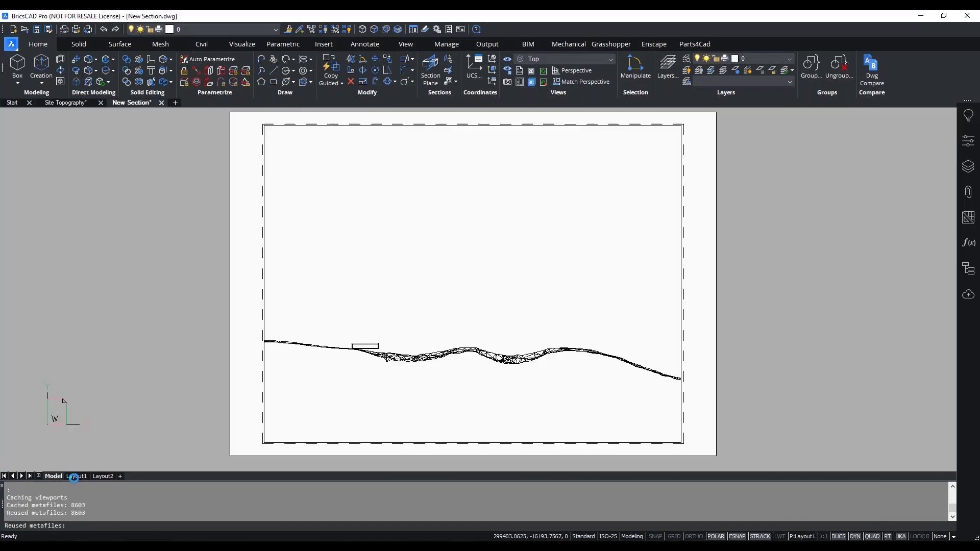
double_click(461, 392)
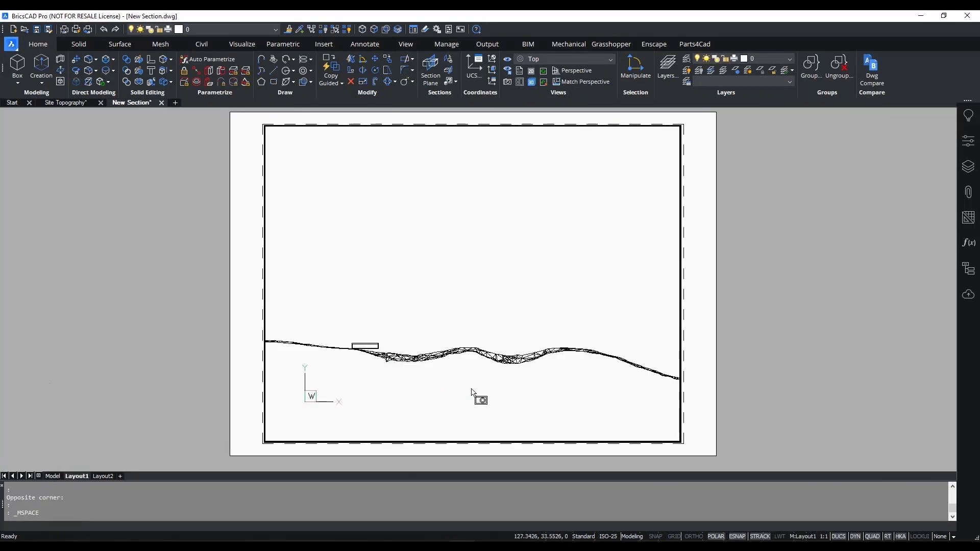
text(z)
key(Return)
text(s)
key(Return)
text(1/2000)
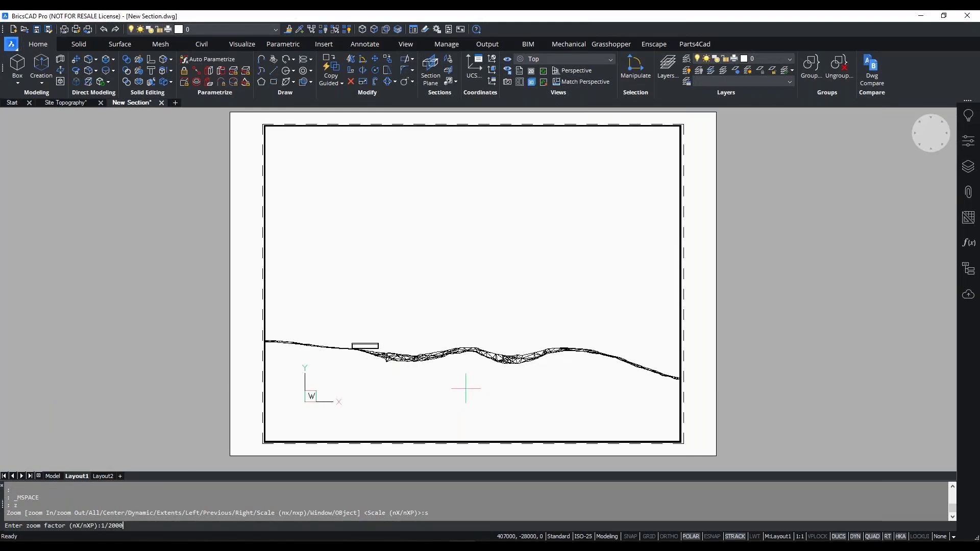
text(xp)
key(Return)
key(Escape)
key(Escape)
double_click(747, 346)
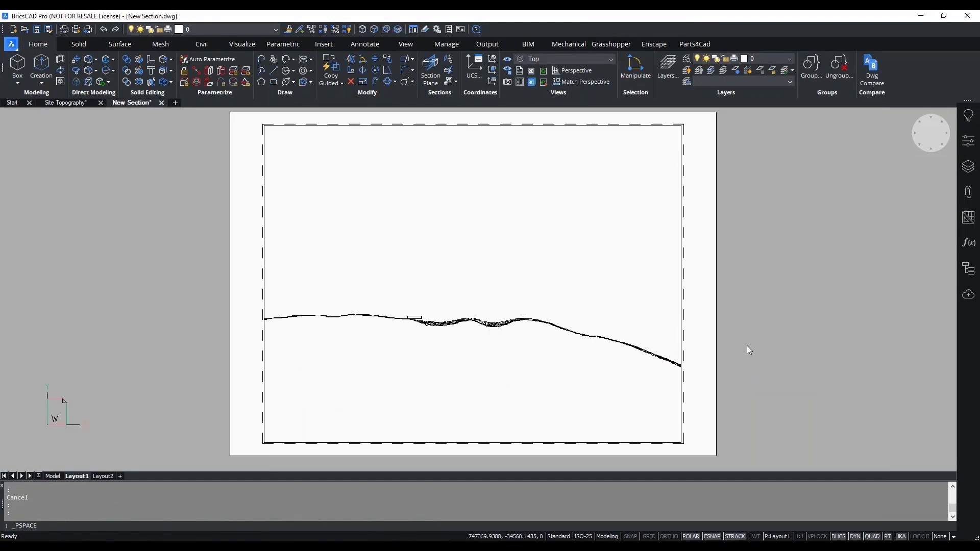
- Close the New Section drawing with its changes saved and return to the Site Topography drawing
click(161, 102)
click(472, 277)
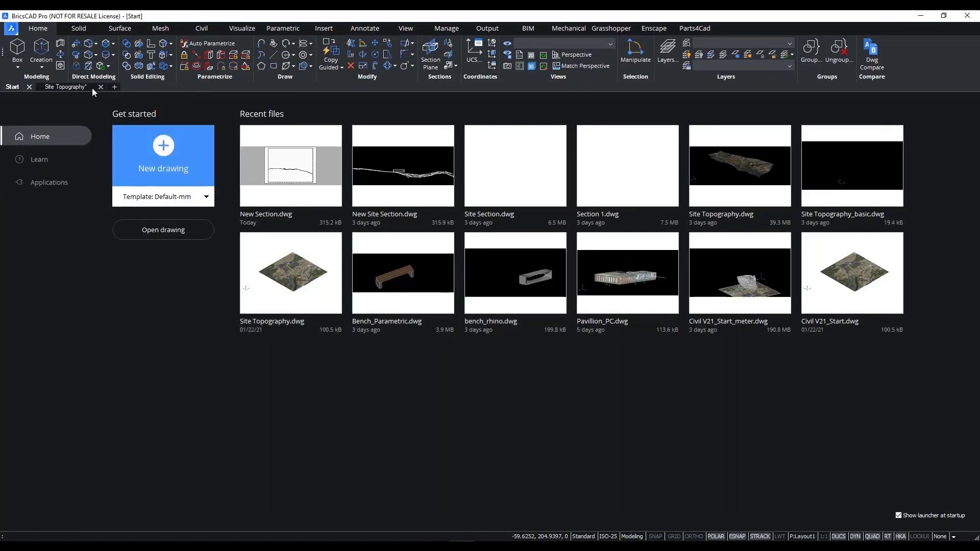
click(91, 88)
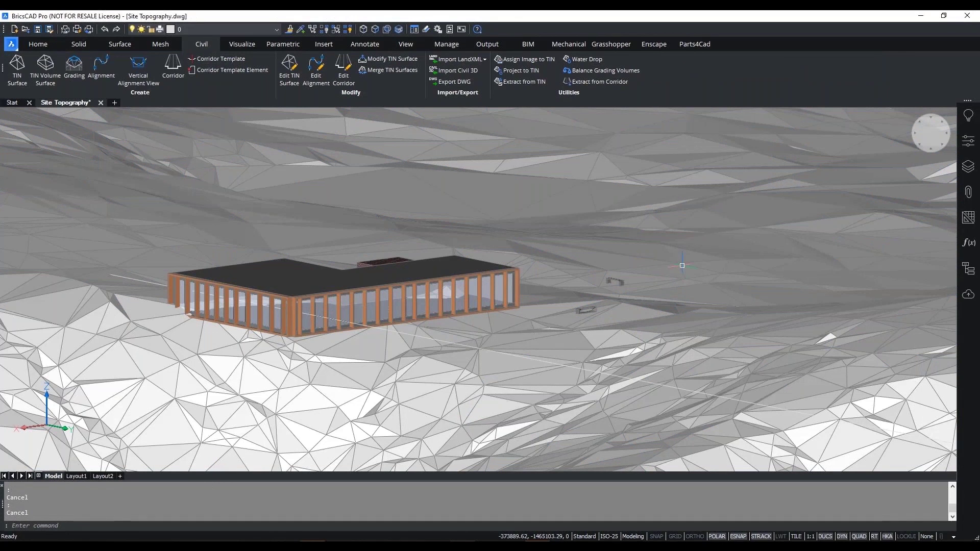
- Export the drawing as Site Topography.udatasmith to the Webinar - BricsCAD Pro folder and switch to Twinmotion
click(931, 233)
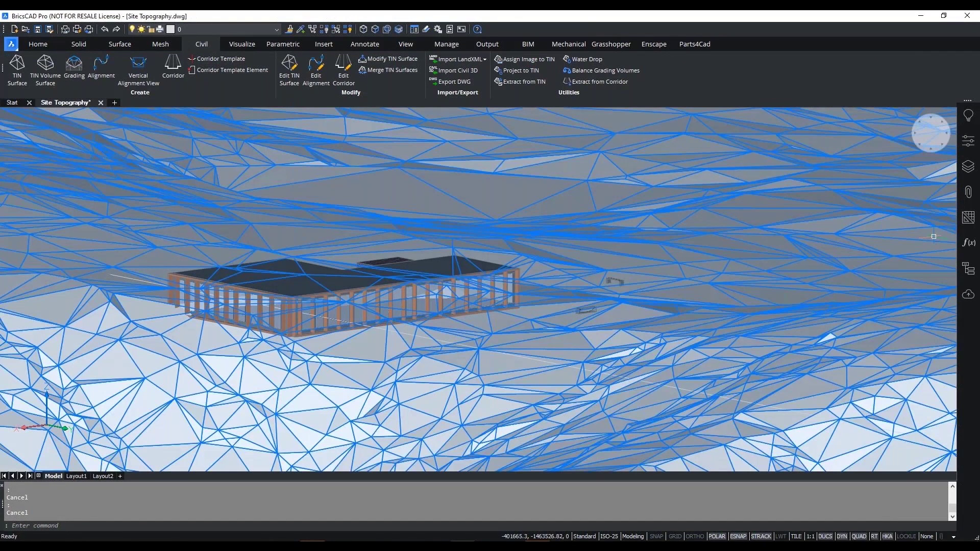
click(12, 45)
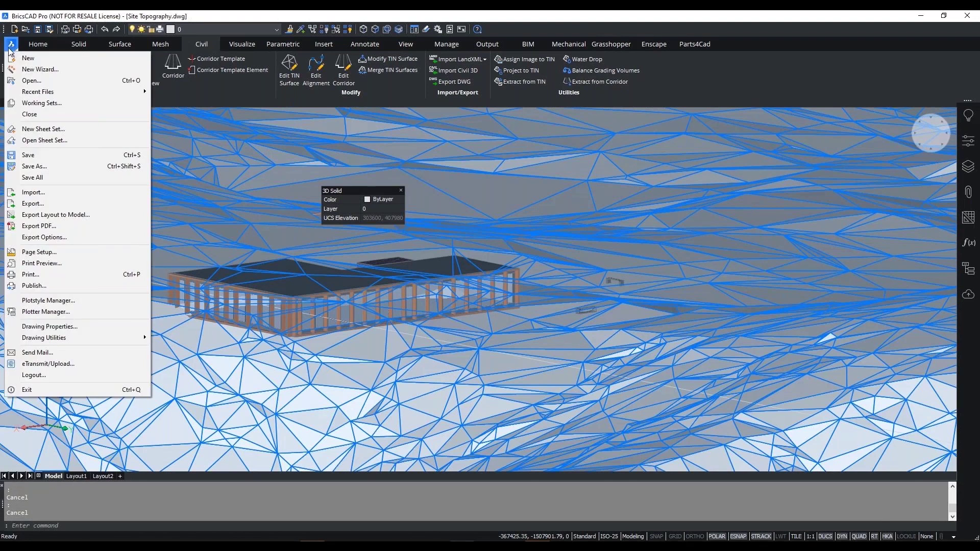
click(46, 203)
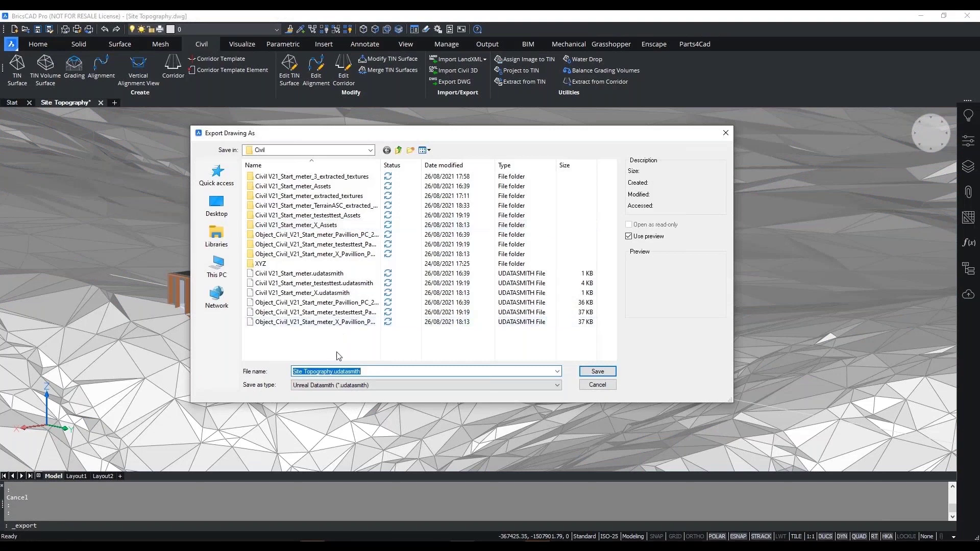
click(346, 372)
click(398, 150)
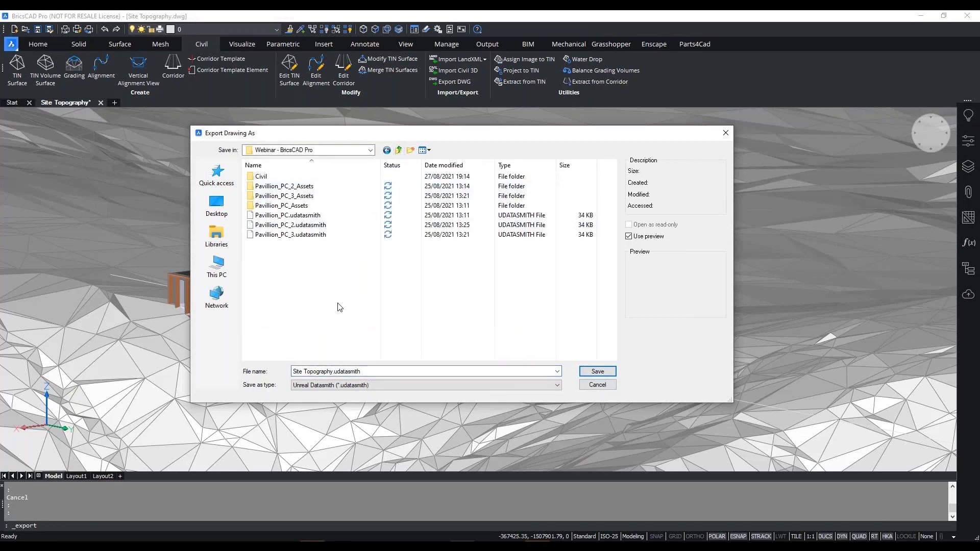
click(610, 375)
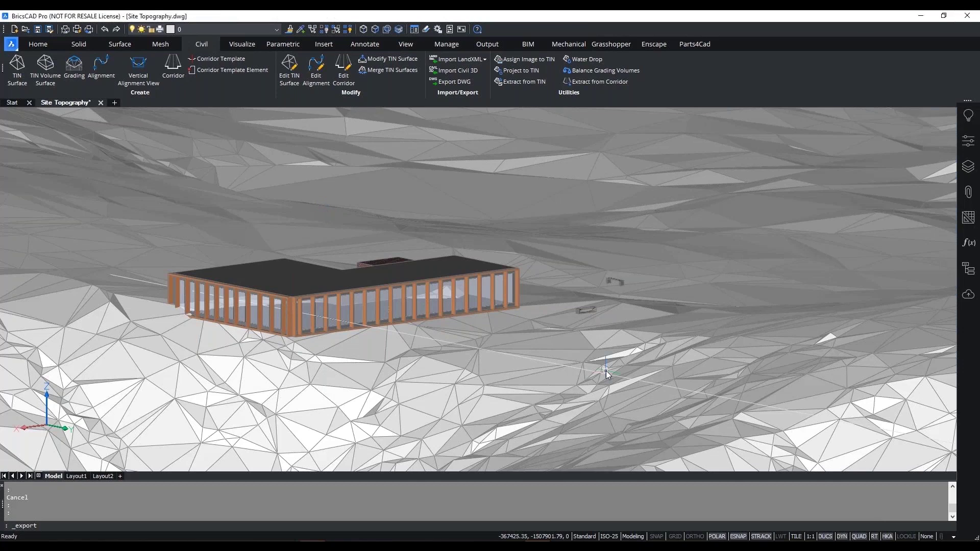
key(Escape)
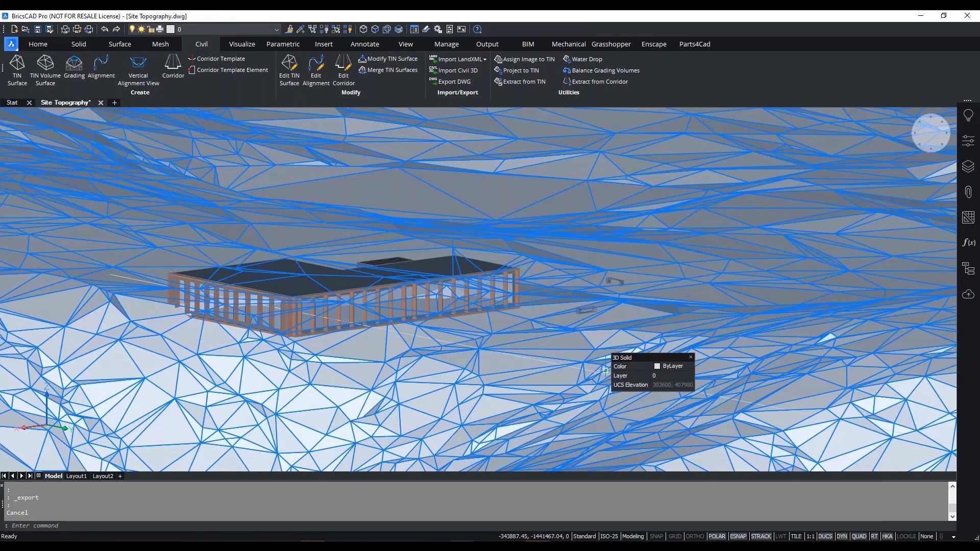
key(Escape)
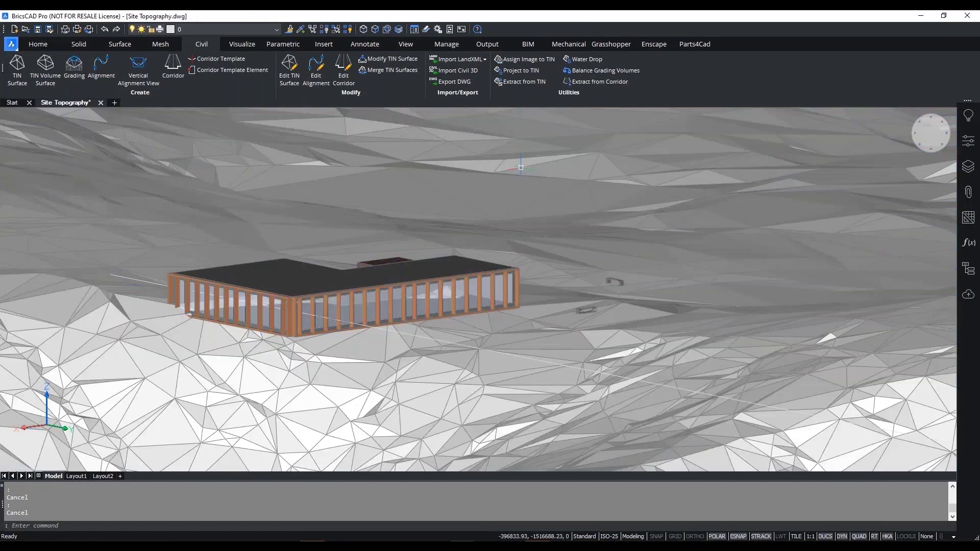
click(920, 16)
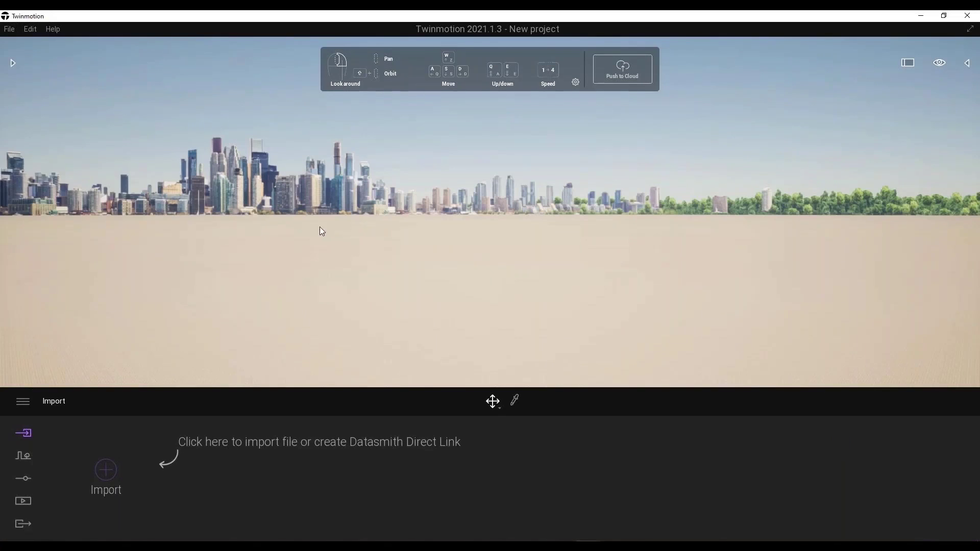
- Import Site Topography.udatasmith as geometry, show the scene graph and focus the view on the Site_Topography terrain
click(9, 29)
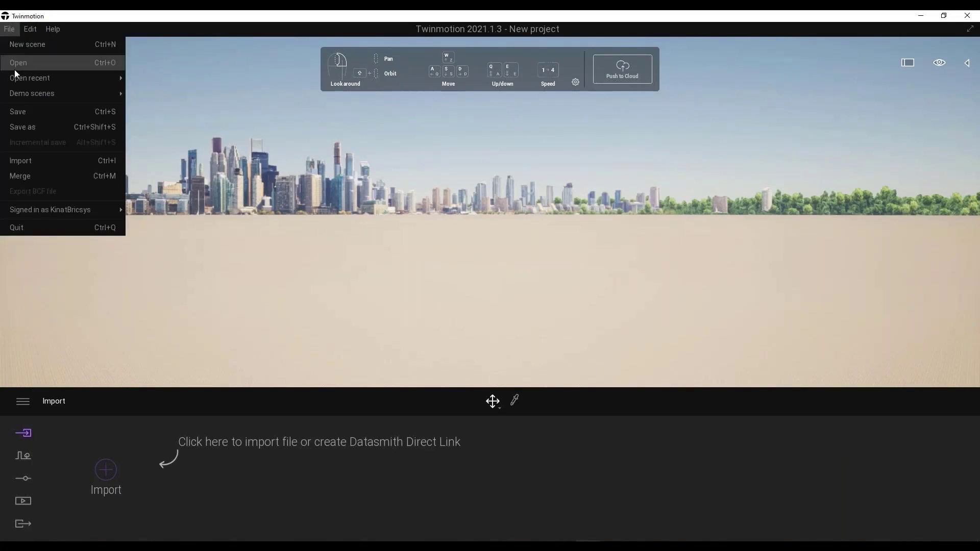
click(21, 162)
click(515, 252)
double_click(222, 91)
double_click(265, 241)
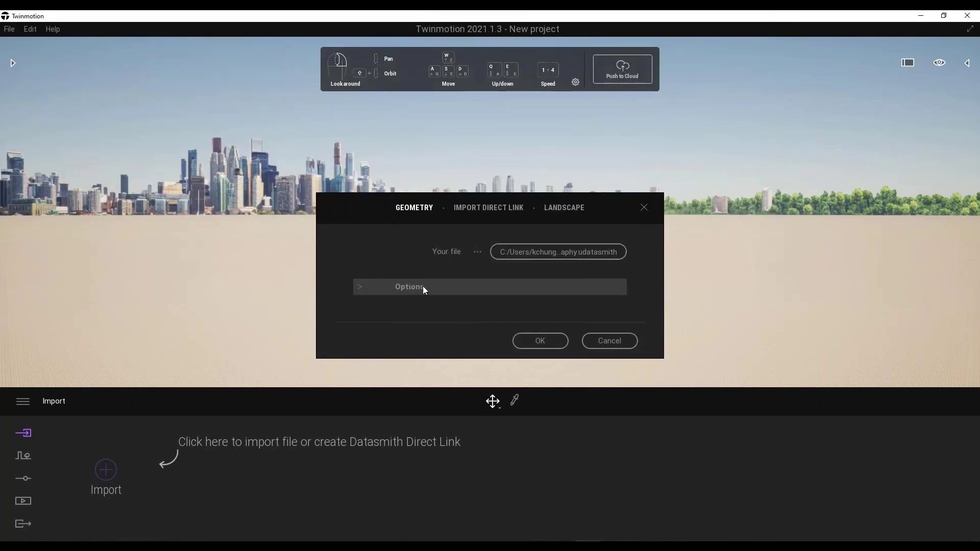
click(534, 338)
click(553, 426)
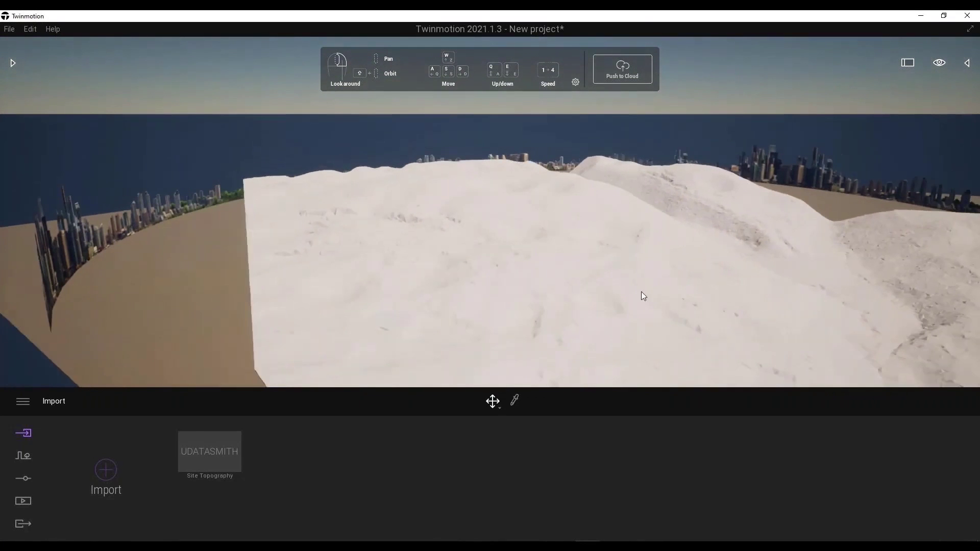
click(965, 63)
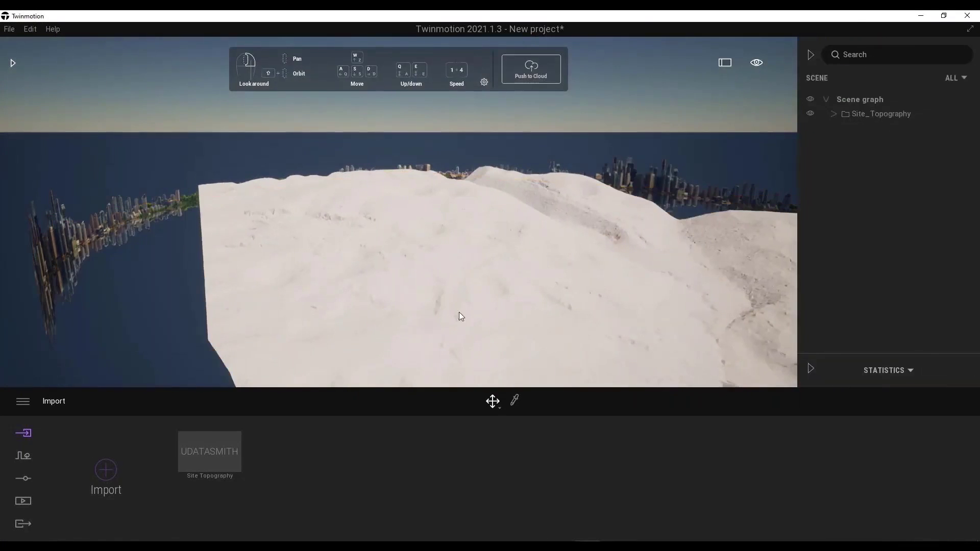
double_click(850, 114)
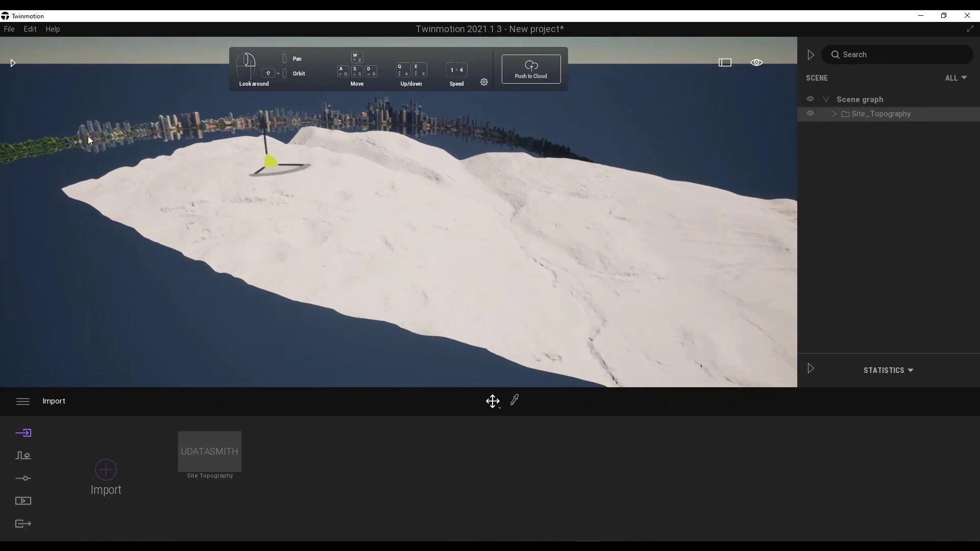
- Import the pavilion file Object_Site_Topography_Pavillion_PC_2_534.udatasmith as geometry and fly close to the building on the terrain
click(105, 470)
click(545, 252)
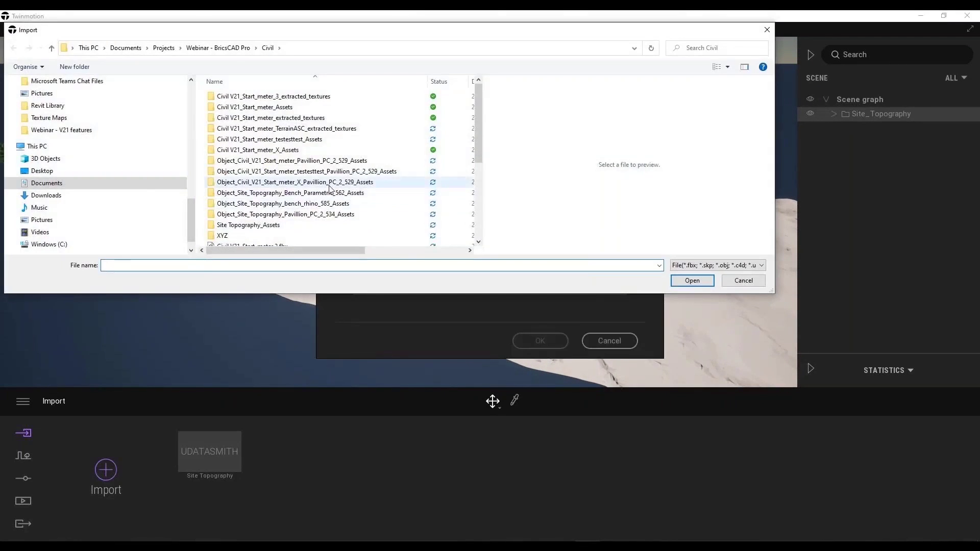
click(351, 230)
click(692, 282)
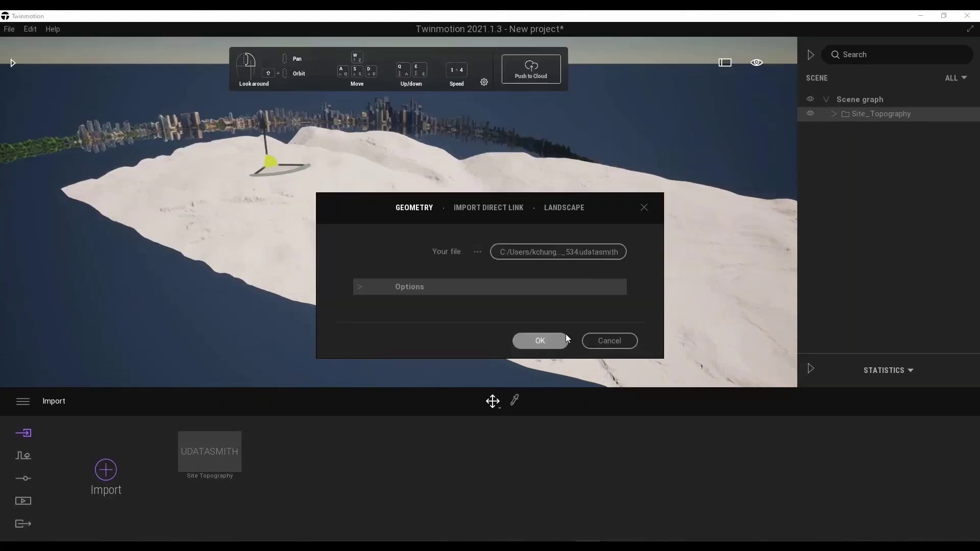
click(561, 340)
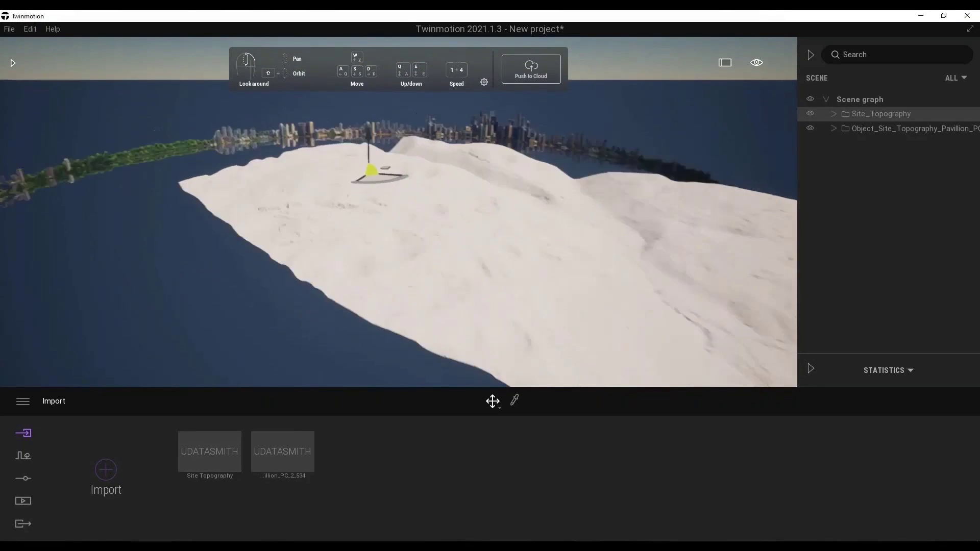
key(e)
mouse_move(437, 224)
right_down()
mouse_move(444, 231)
mouse_move(437, 223)
right_up()
key(w)
key(a)
key(d)
click(435, 108)
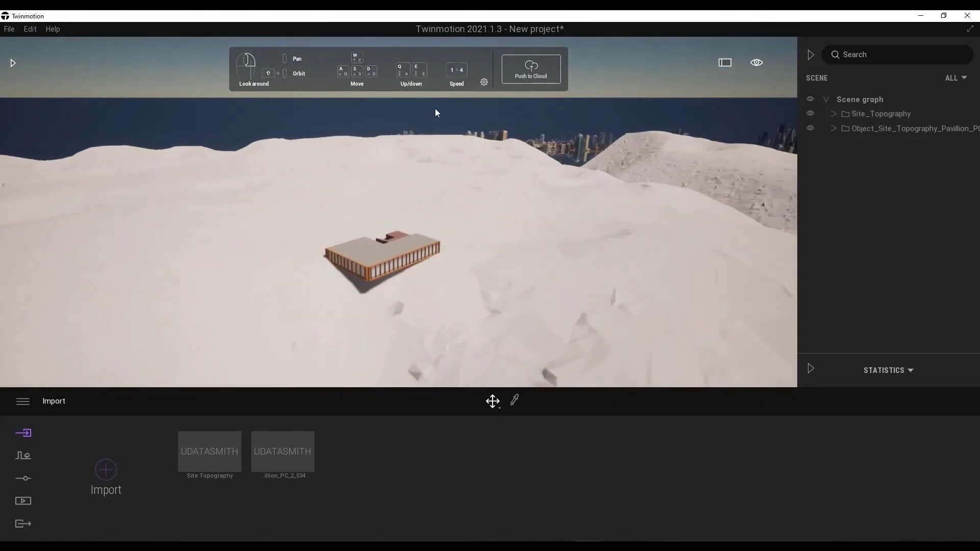
- Import the Bench_Parametric_562 Datasmith file as geometry, using the scene material for all material conflicts
click(106, 470)
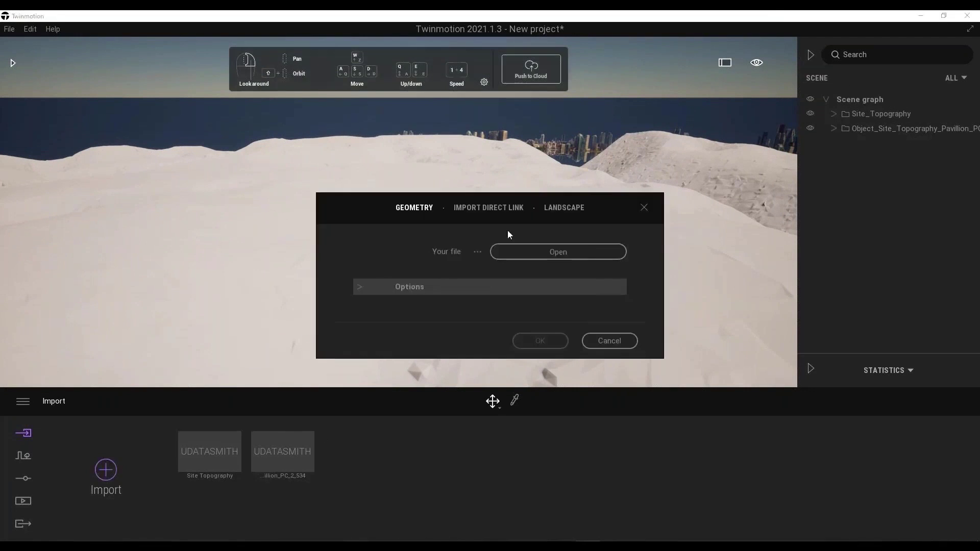
click(521, 255)
scroll(373, 197, down, 5)
click(306, 208)
click(710, 287)
click(540, 341)
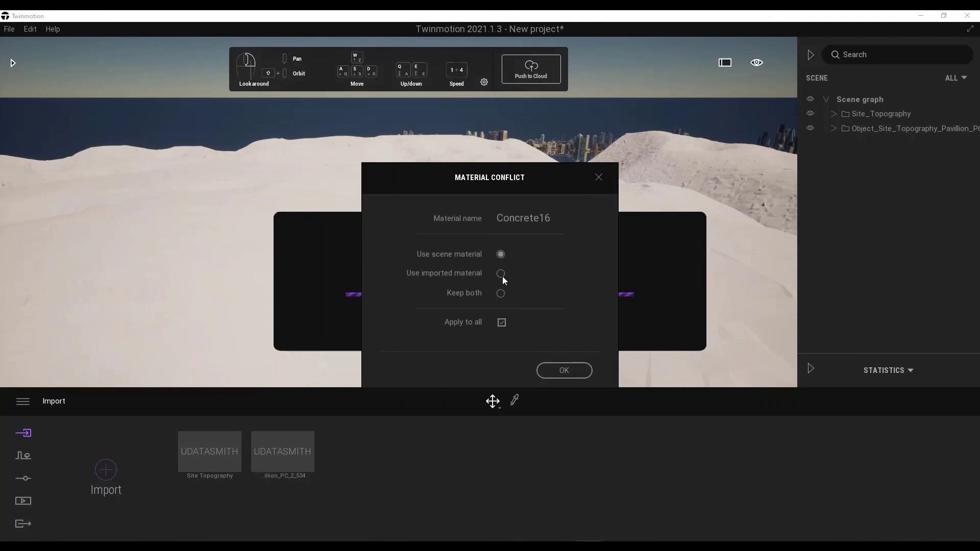
click(561, 370)
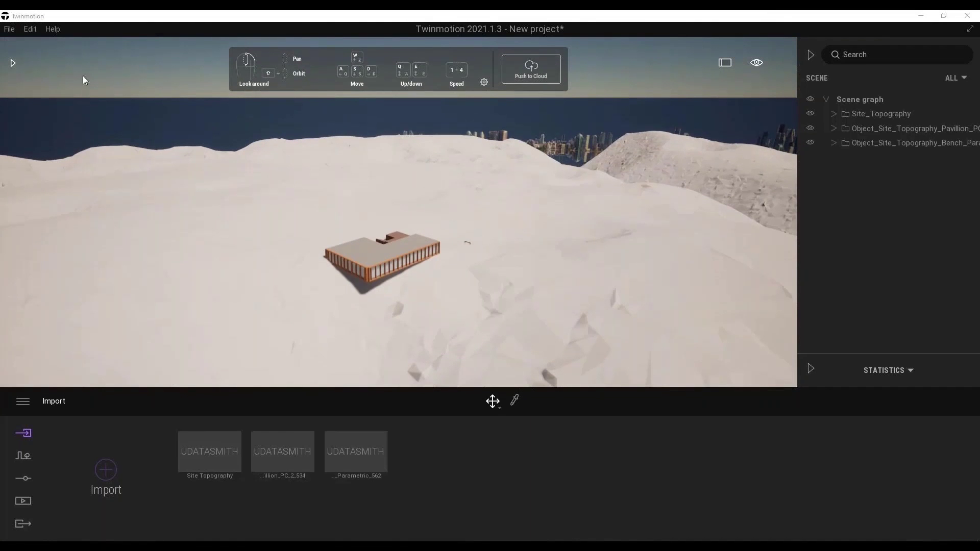
- Import the bench_rhino_585 Datasmith file as geometry and bring both benches beside the pavilion into view
click(106, 470)
click(594, 247)
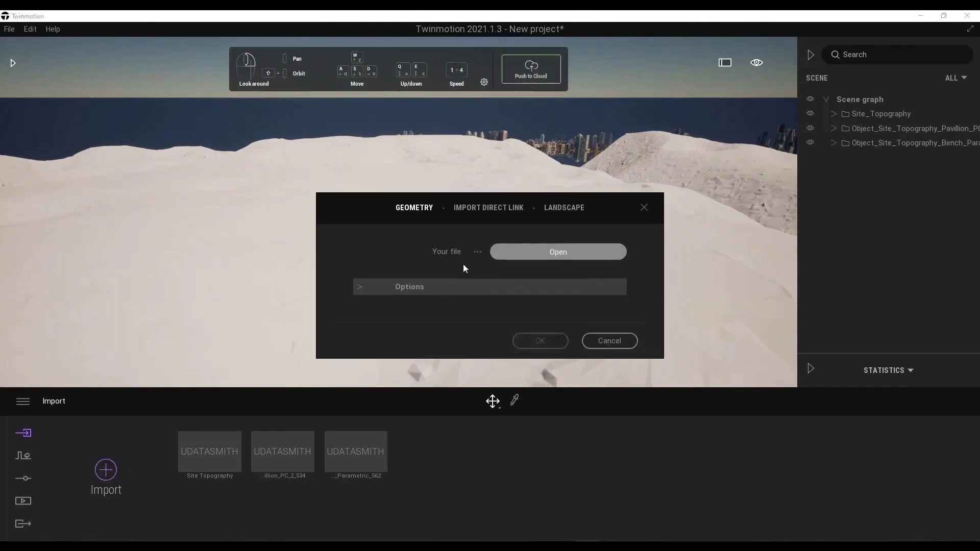
click(306, 219)
click(692, 280)
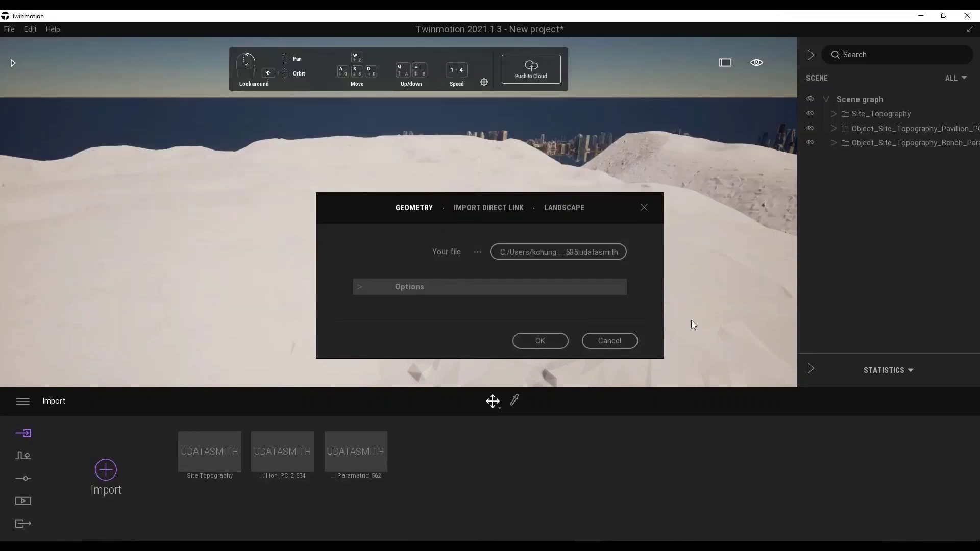
click(539, 340)
scroll(460, 277, up, 5)
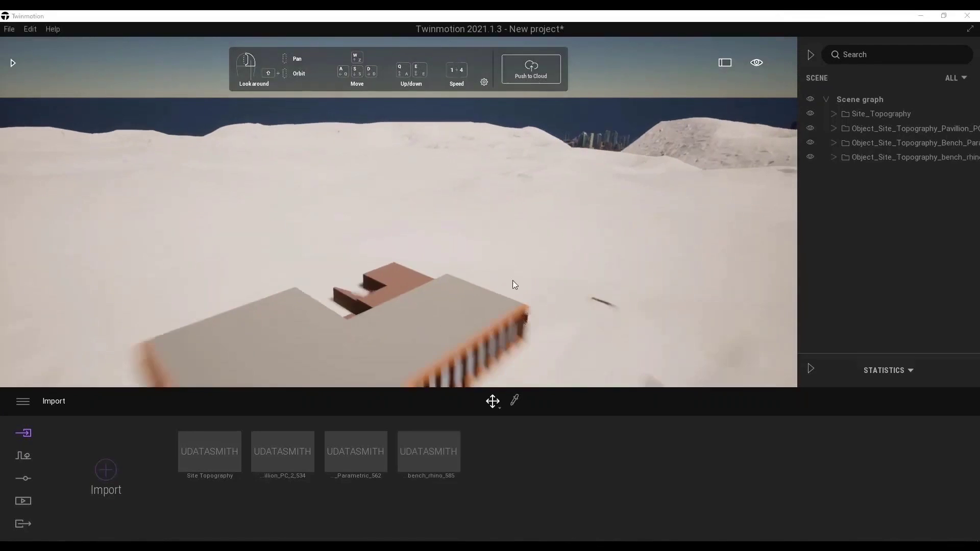
scroll(512, 280, down, 1)
scroll(574, 283, up, 5)
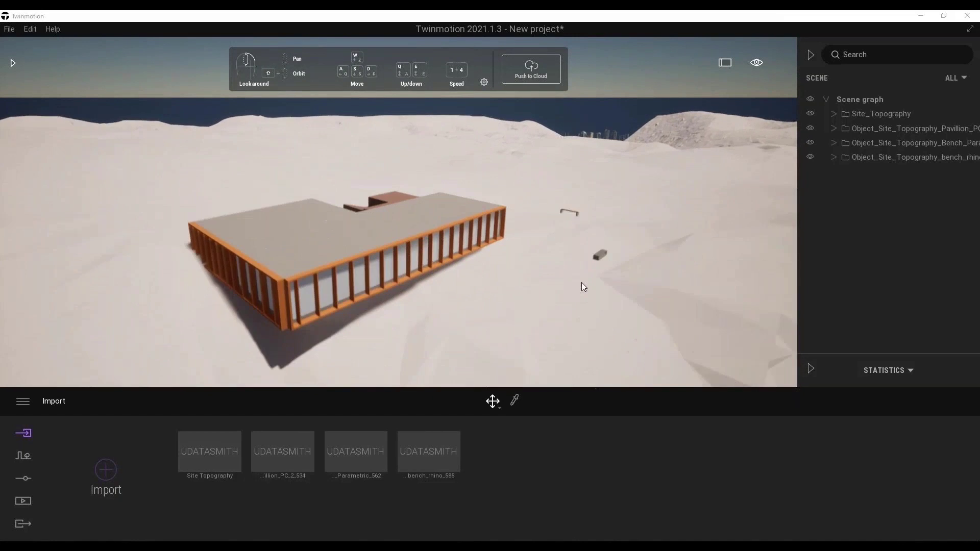
- Move the floating beton-naturel bench vertically down onto the terrain surface
middle_drag(564, 277, 433, 298)
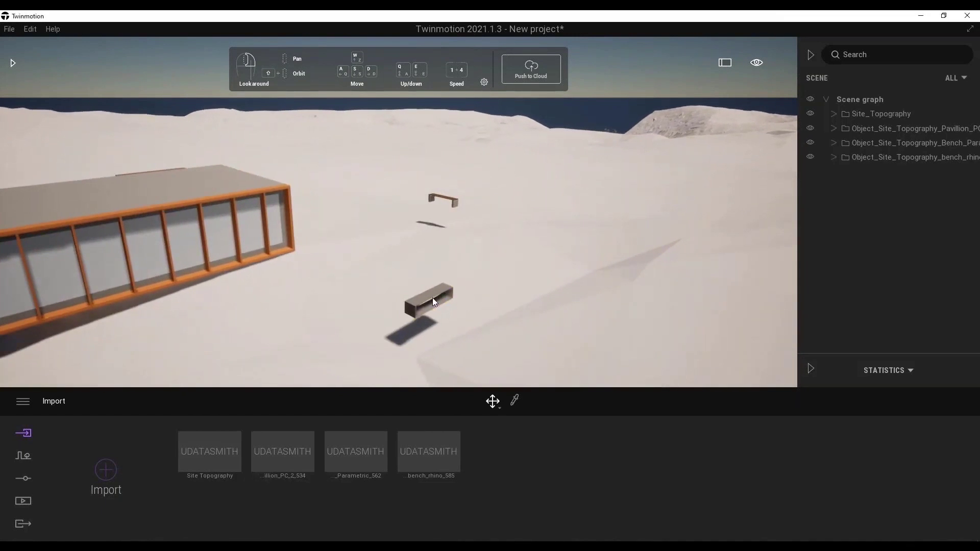
click(433, 298)
drag(568, 171, 570, 171)
text(-1)
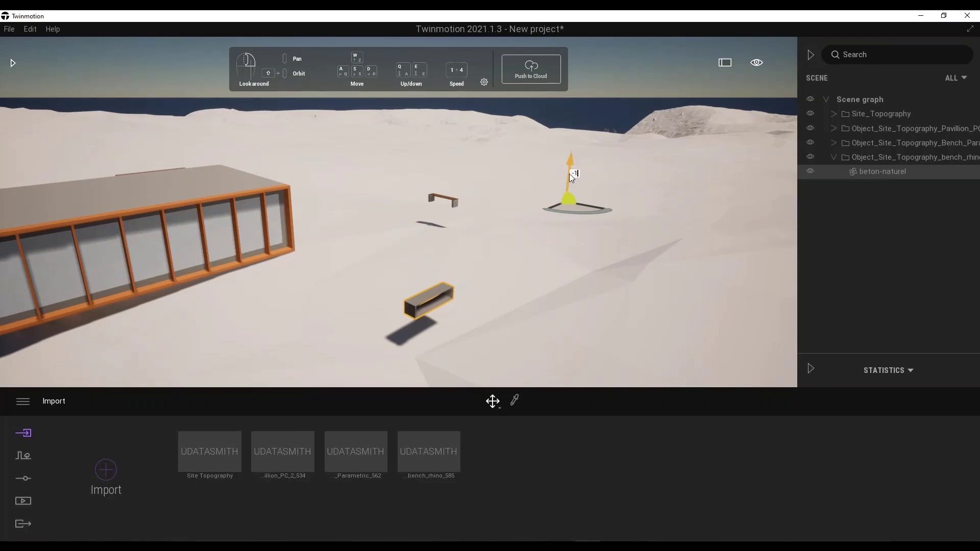
key(Return)
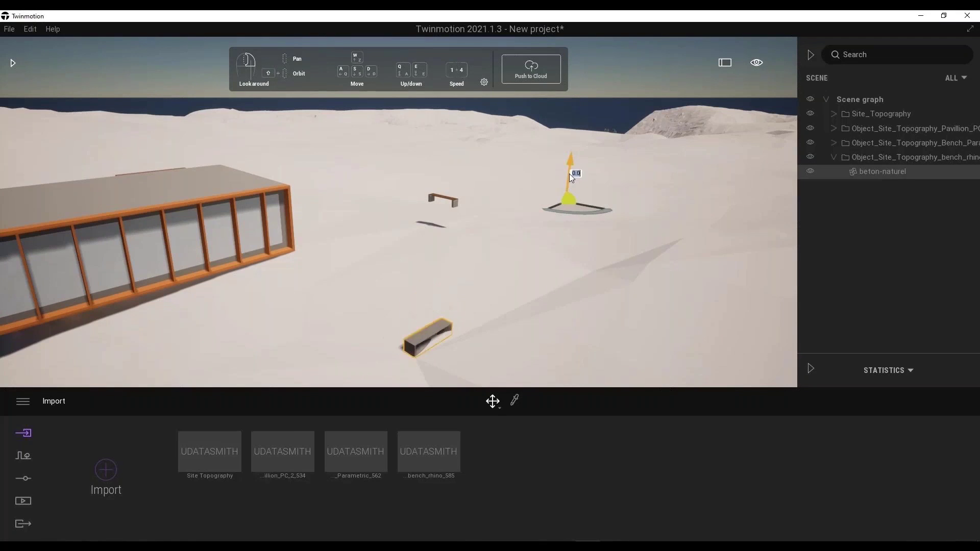
- Move the floating parametric wood-and-concrete bench vertically down onto the terrain surface
click(450, 200)
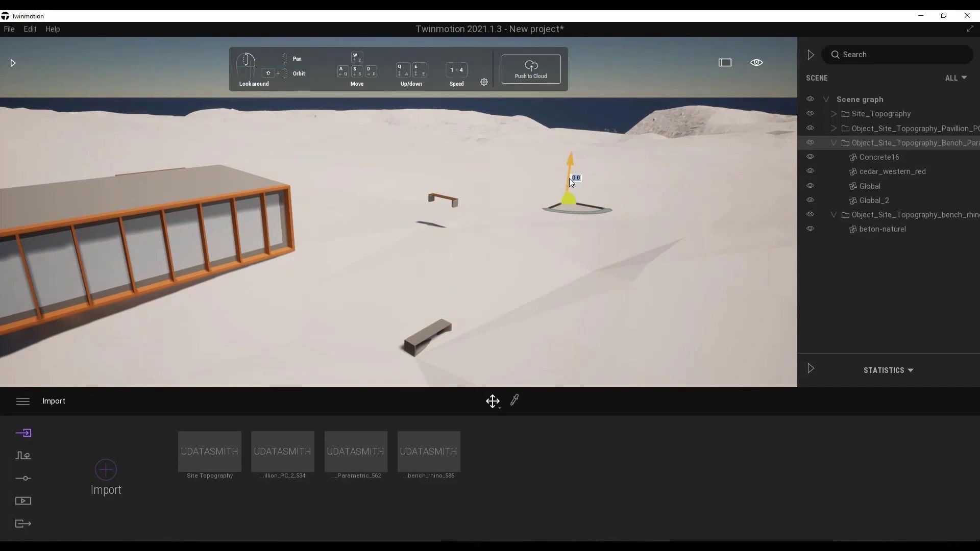
text(1.5)
key(Return)
scroll(446, 338, up, 2)
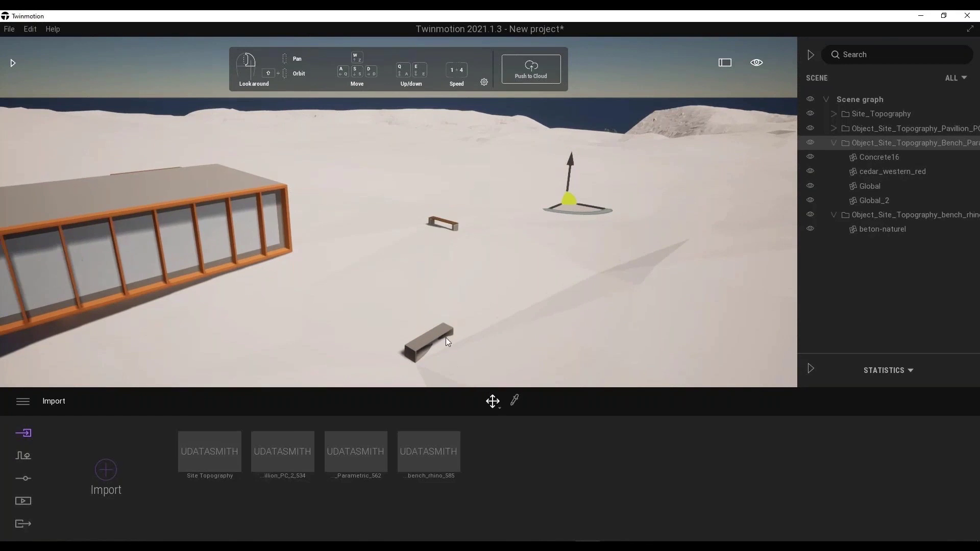
- Frame the pavilion's long glazed facade and show the asset library while hiding the scene graph
shift+middle_drag(471, 341, 460, 280)
right_drag(460, 281, 222, 240)
key(d)
key(s)
key(a)
right_drag(357, 280, 465, 276)
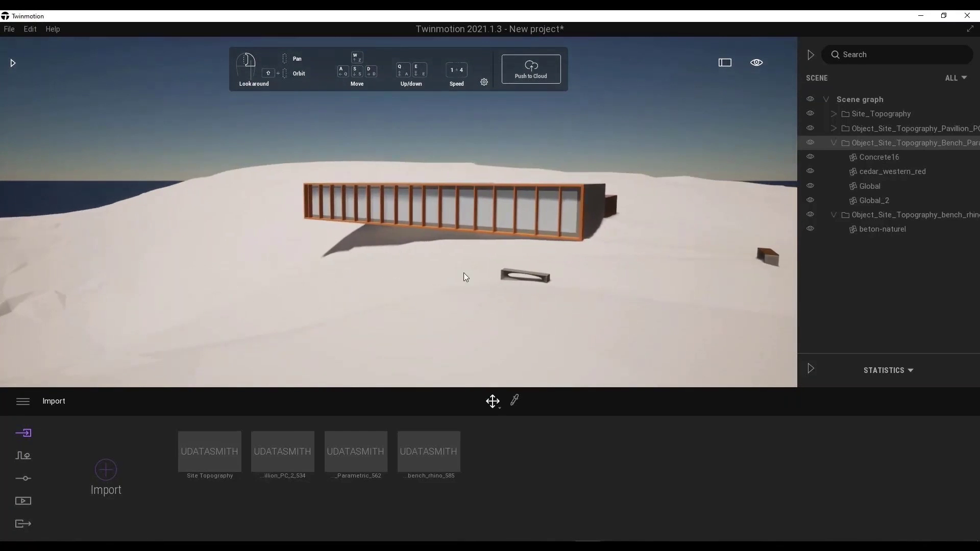
click(13, 63)
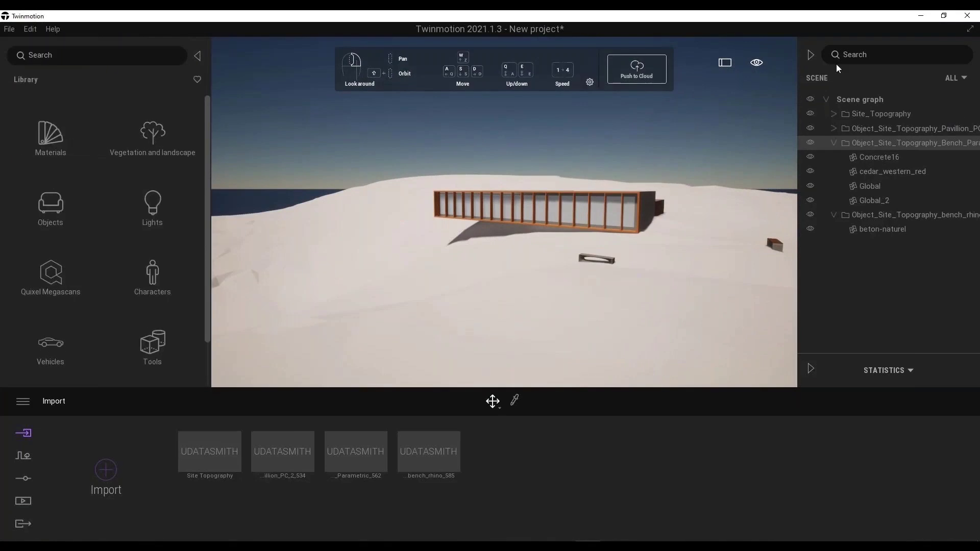
click(810, 55)
- Apply the Reflective glass material from the Glass library to the pavilion's facade panes and inspect them up close
click(46, 141)
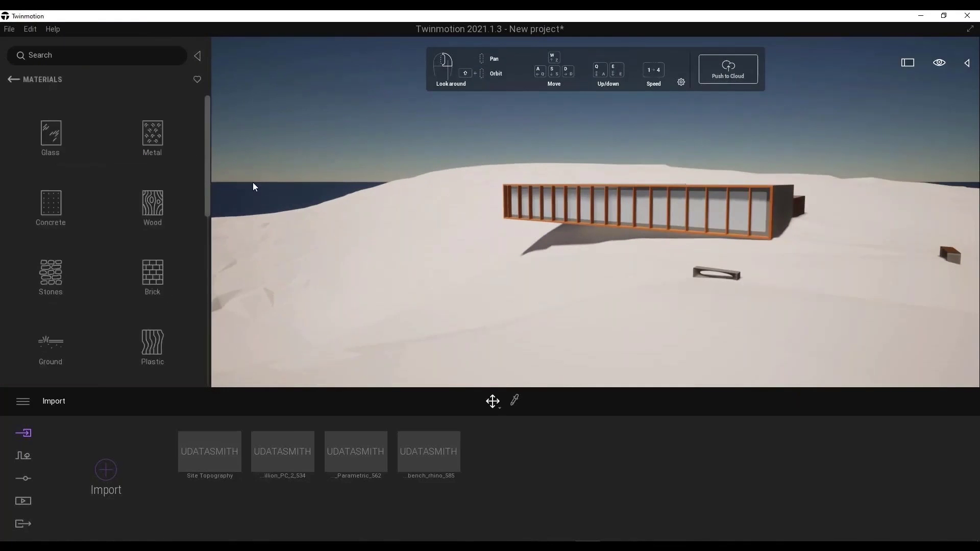
click(51, 135)
mouse_move(125, 140)
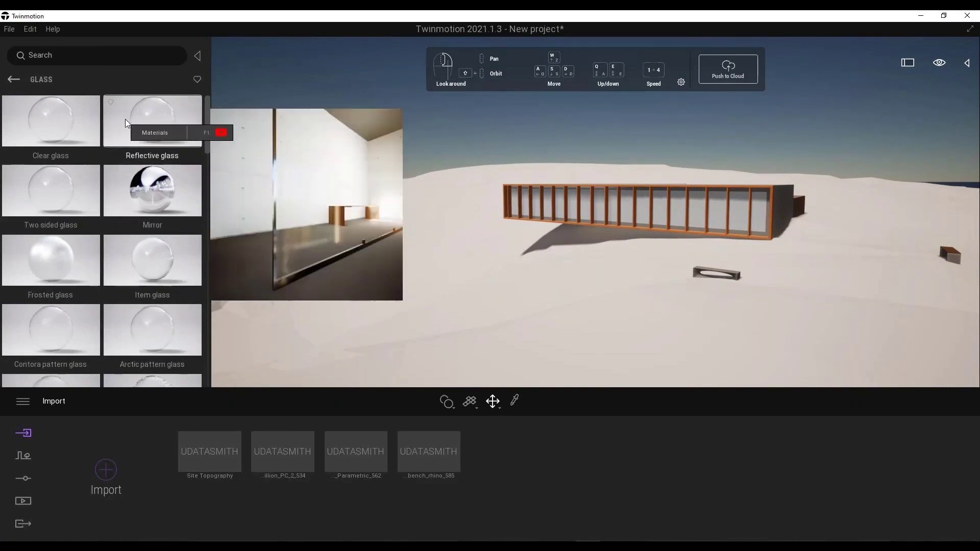
drag(130, 121, 575, 207)
drag(160, 131, 666, 206)
right_drag(611, 215, 564, 214)
key(w)
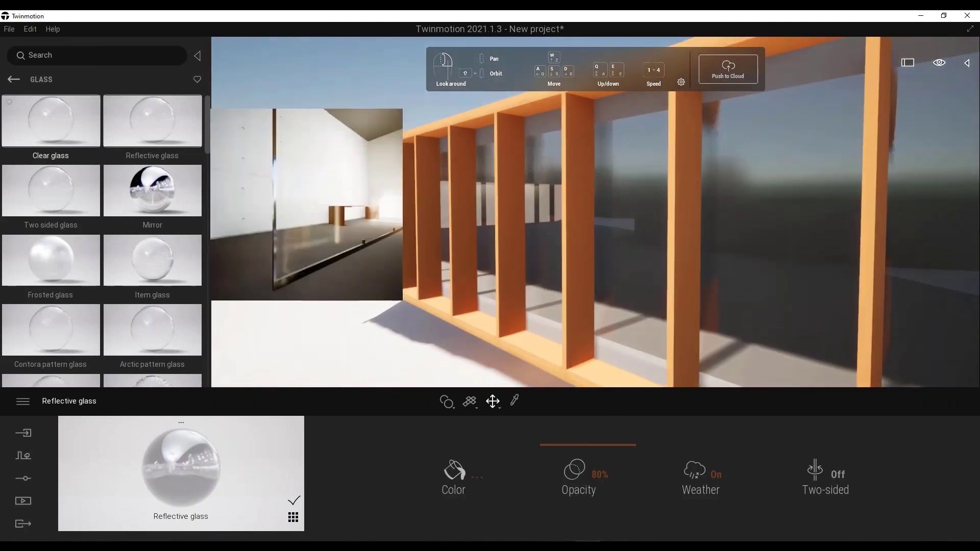
- Apply the Corten steel 01 material from the Metal library to the pavilion's facade frame and vertical fins
click(13, 79)
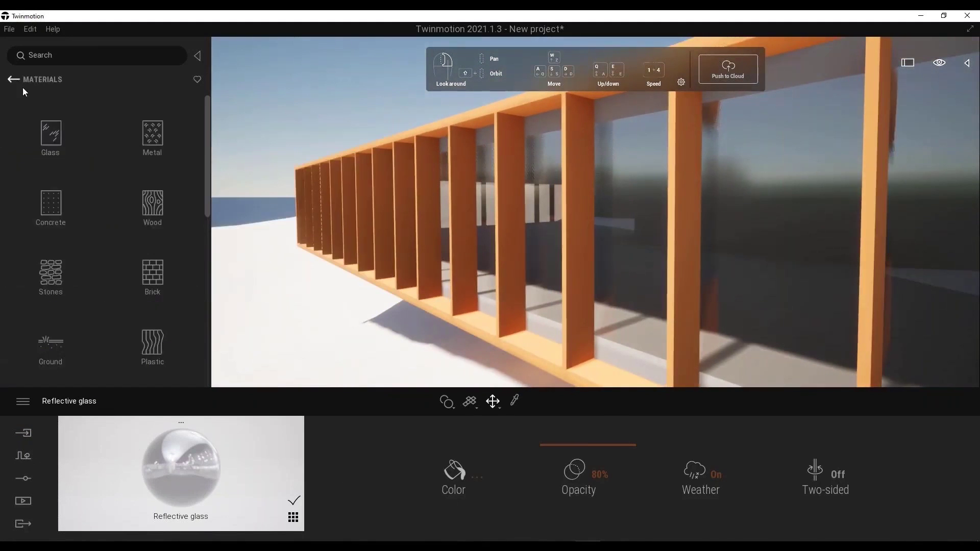
click(159, 145)
scroll(149, 221, down, 10)
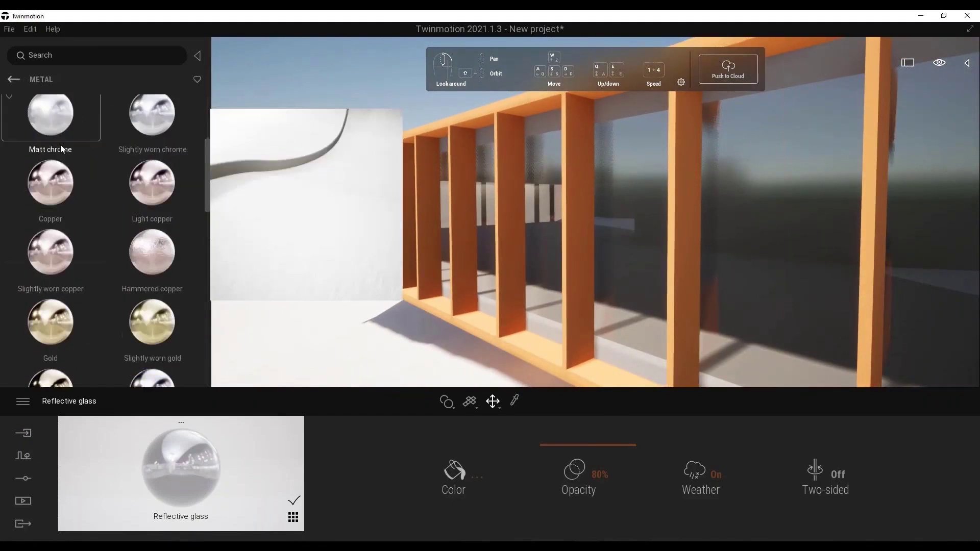
scroll(77, 323, down, 5)
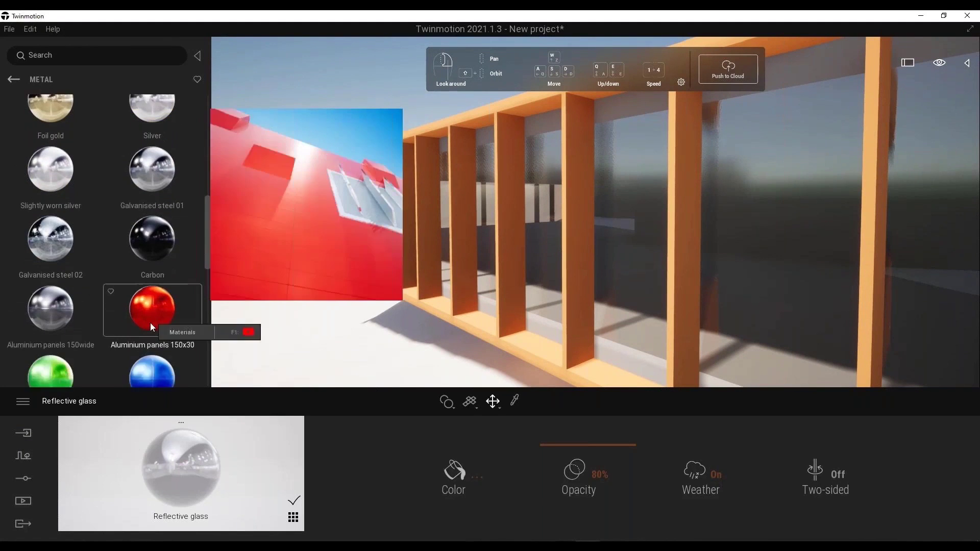
scroll(84, 319, down, 5)
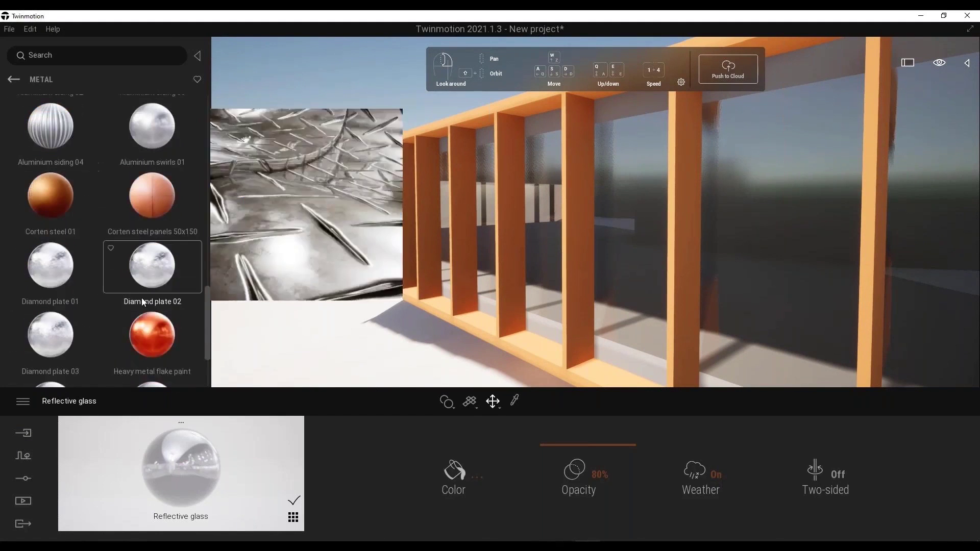
drag(62, 201, 455, 315)
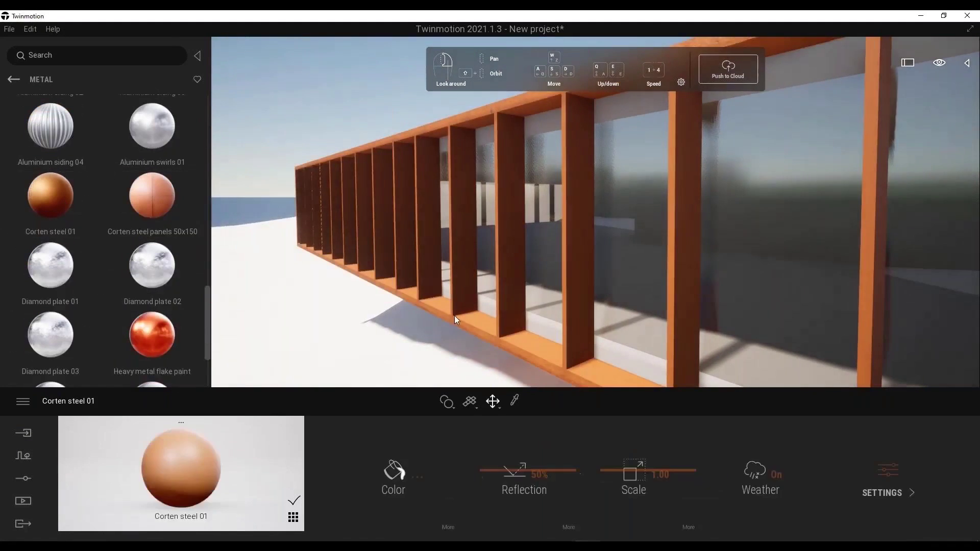
key(d)
key(a)
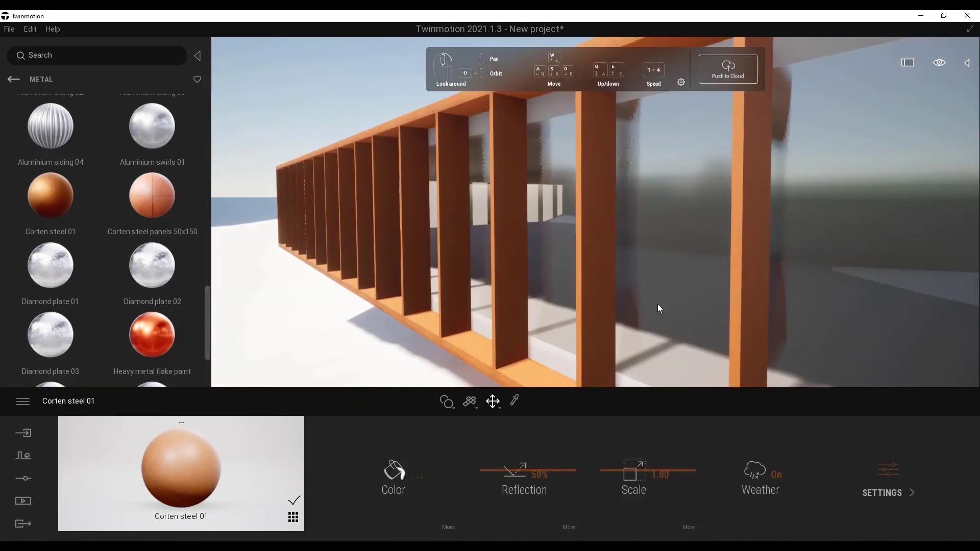
- Set the scale of the Corten steel 01 material to 1.39
mouse_move(656, 468)
mouse_down()
mouse_move(662, 439)
mouse_move(656, 471)
mouse_up()
key(d)
key(a)
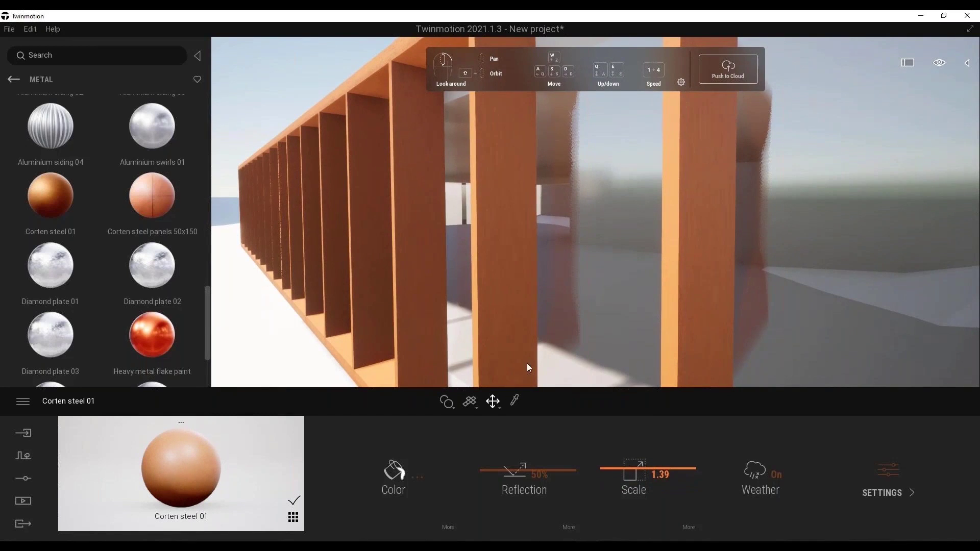
- Apply the Poured concrete 05 material from the Concrete library to the pavilion's blank end wall beside the glazed facade
key(s)
key(d)
key(w)
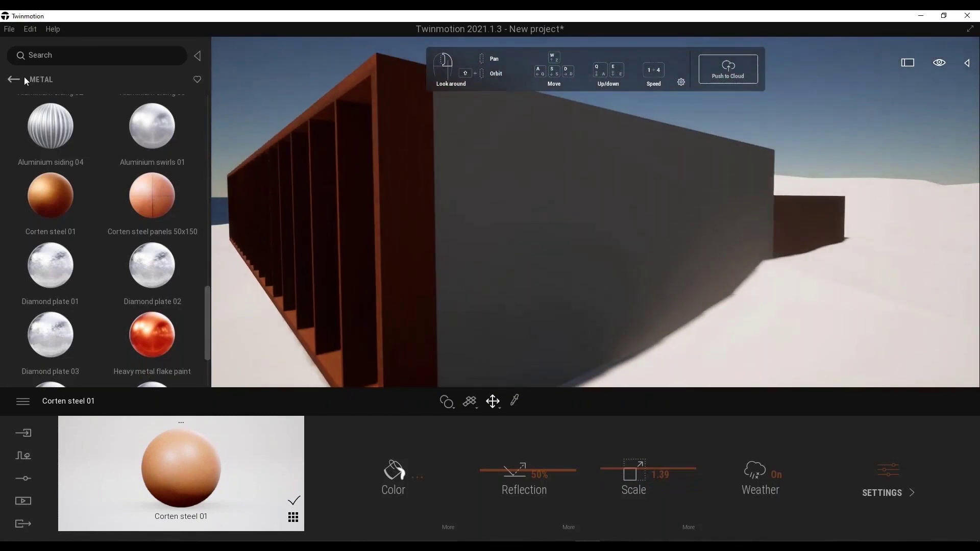
click(14, 79)
click(51, 206)
scroll(138, 286, down, 5)
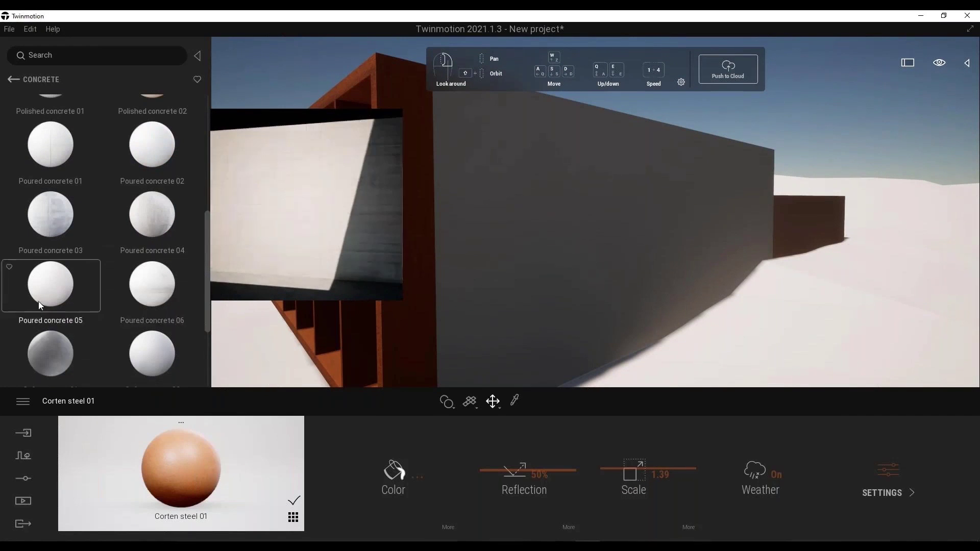
mouse_move(50, 226)
drag(42, 286, 534, 280)
- Set the scale of the Poured concrete 05 material on the pavilion's wall to 1000
scroll(574, 356, up, 3)
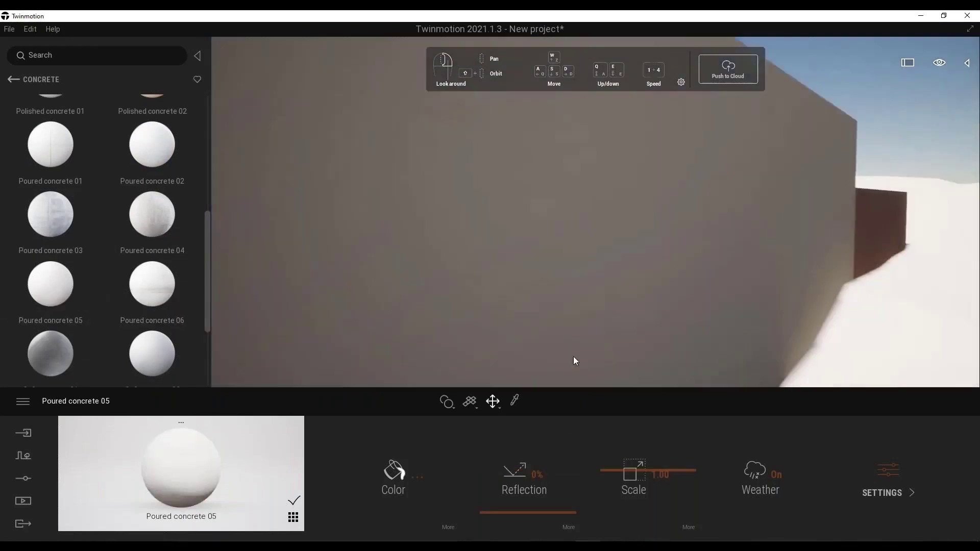
scroll(573, 356, down, 3)
click(658, 475)
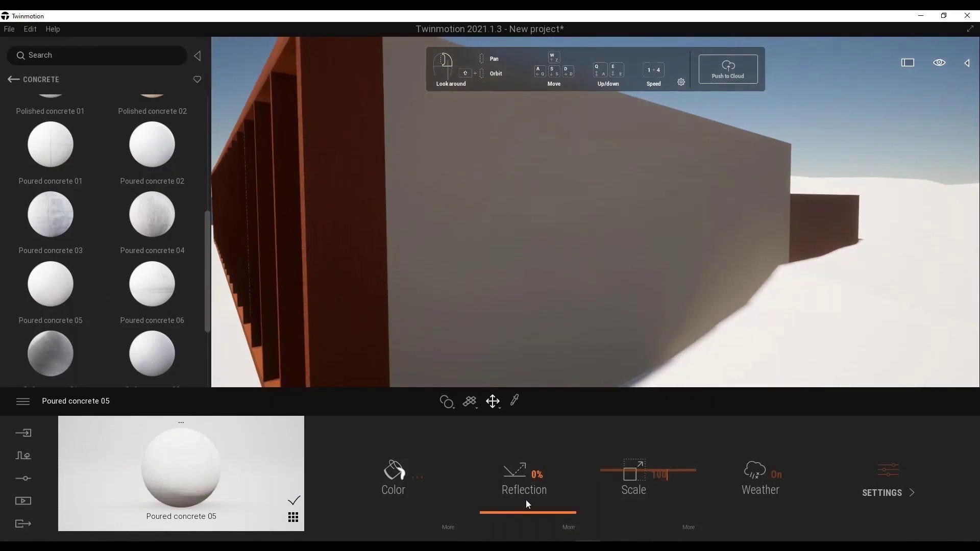
key(d)
right_drag(771, 305, 736, 274)
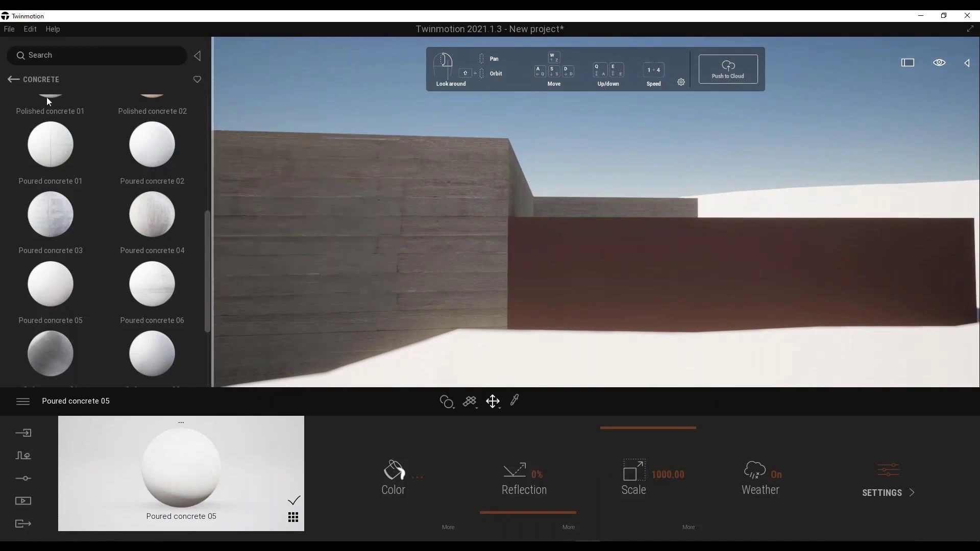
- Apply the Rough brick 01 material from the Brick library to the low wall extending from the pavilion's concrete side
click(12, 79)
click(154, 286)
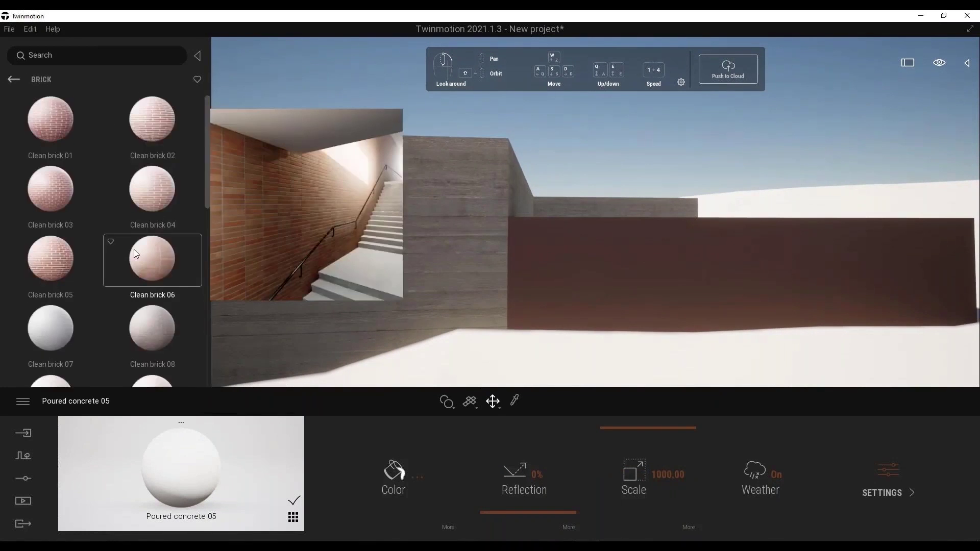
scroll(136, 253, down, 7)
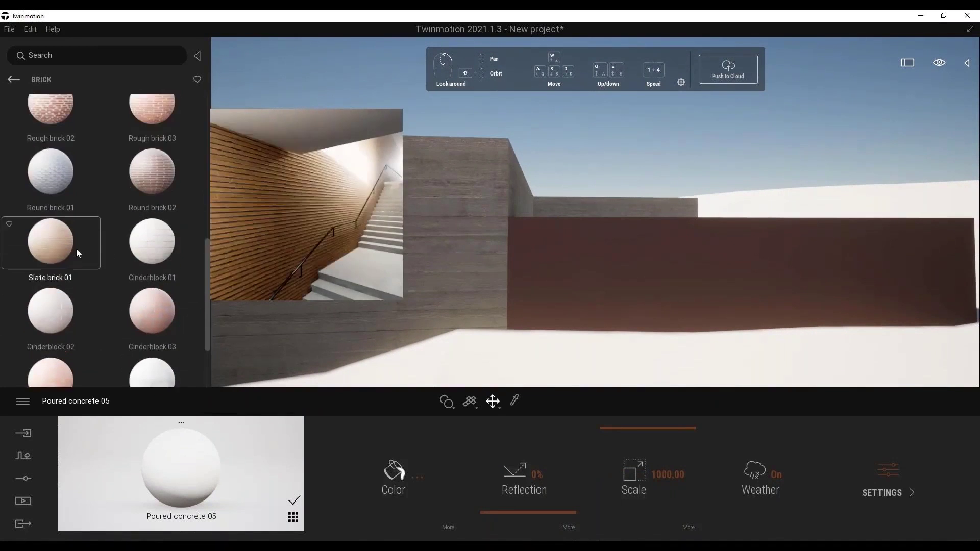
scroll(53, 283, up, 3)
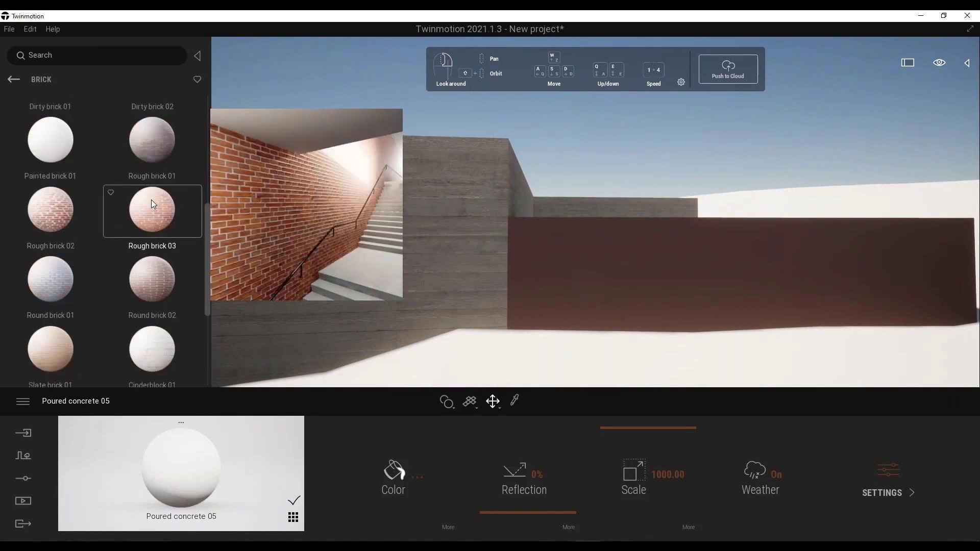
scroll(153, 214, up, 1)
drag(154, 204, 591, 268)
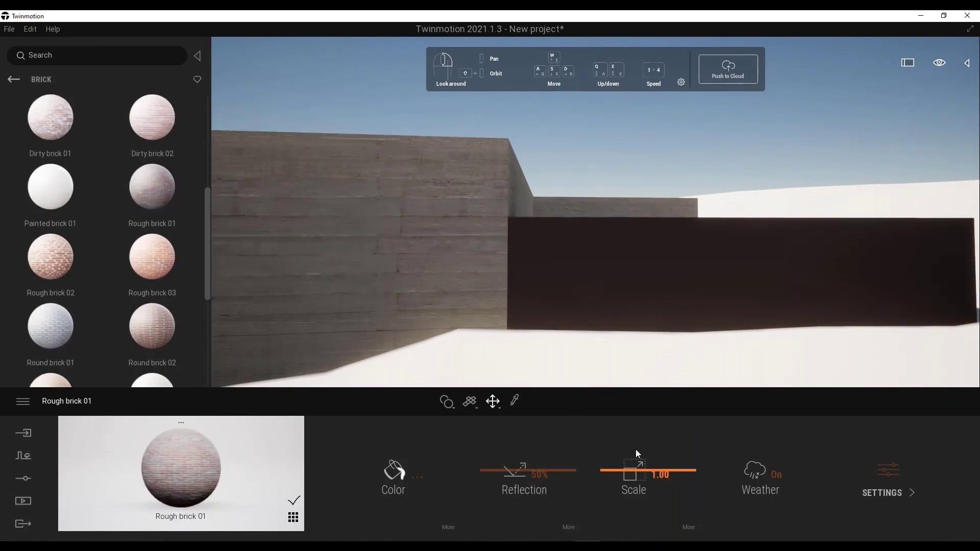
- Set the scale of the Rough brick 01 material to 1000
text(1000)
key(Return)
text(w)
drag(660, 475, 648, 479)
key(Return)
click(735, 334)
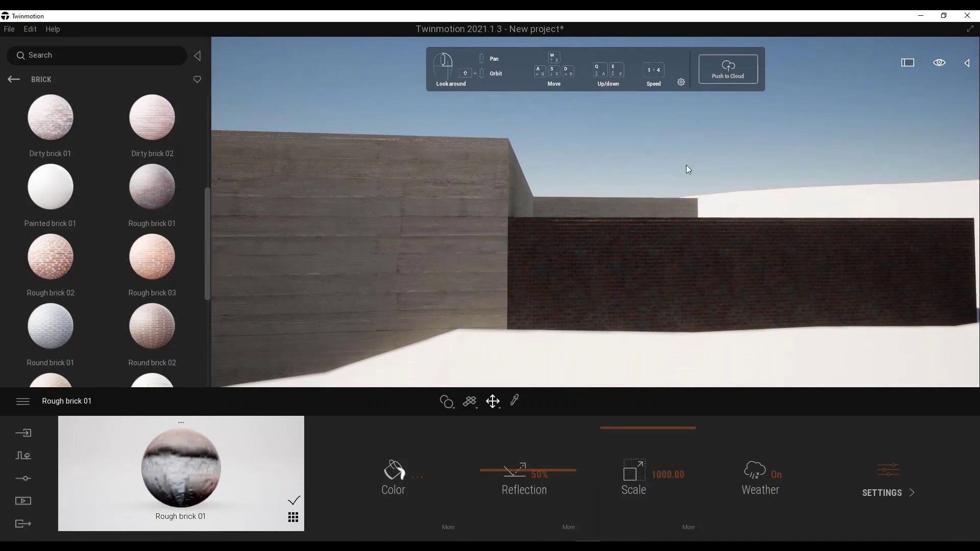
- View the textured exterior walls and frame the slatted bench in front of the pavilion from above
key(w)
right_drag(646, 293, 722, 324)
key(s)
key(a)
key(w)
key(w)
key(s)
key(w)
key(s)
key(w)
key(w)
key(e)
key(d)
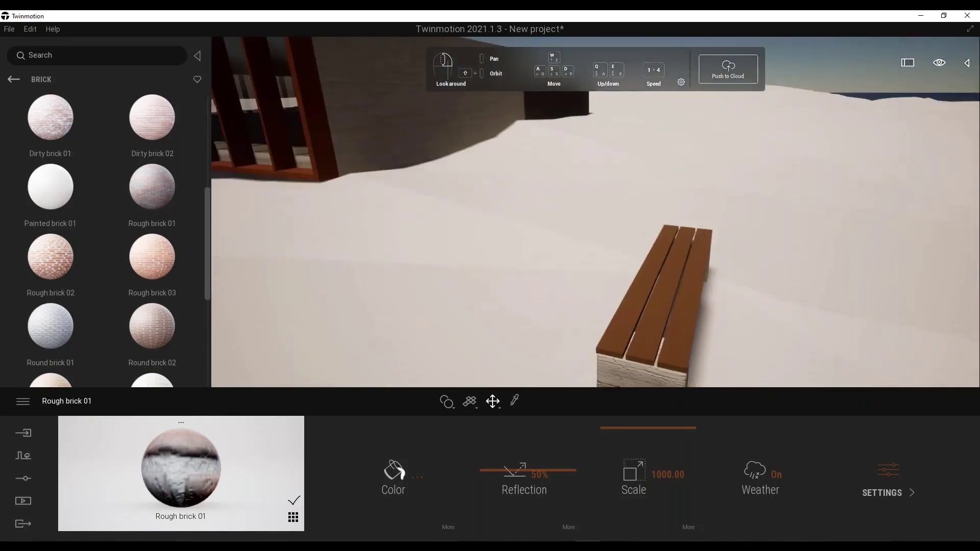
- Apply the Old planks material from the Wood library to the bench's slats and set its scale to 1000
click(14, 80)
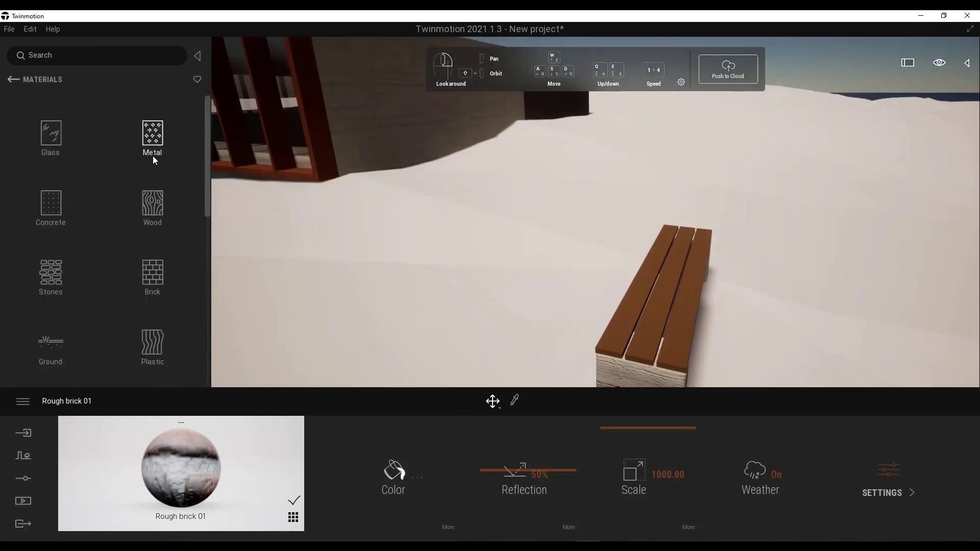
click(149, 217)
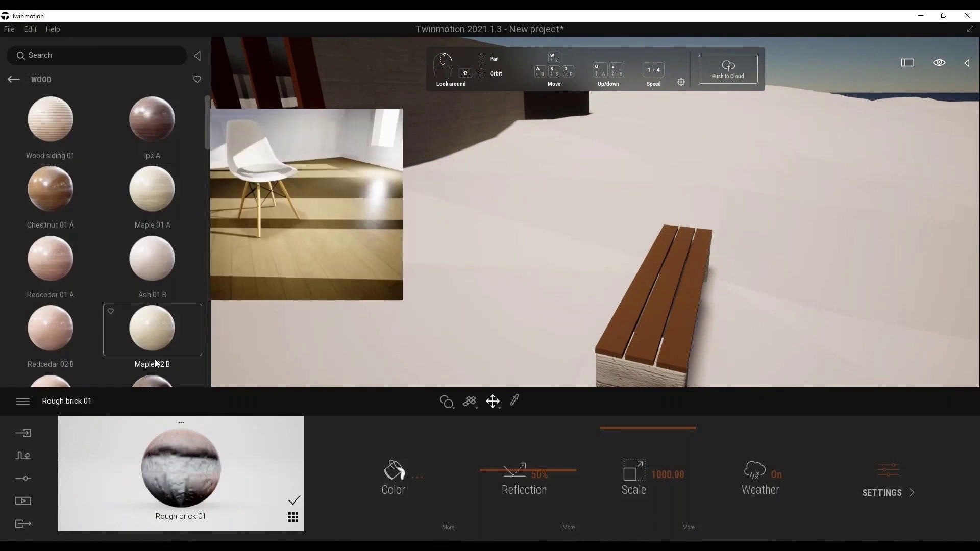
scroll(173, 302, down, 1)
scroll(175, 302, down, 10)
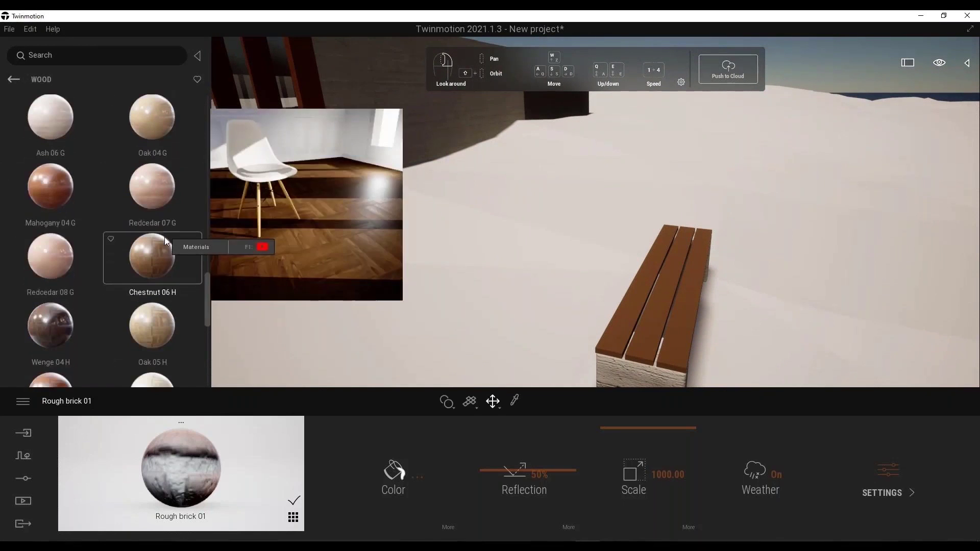
scroll(79, 219, down, 5)
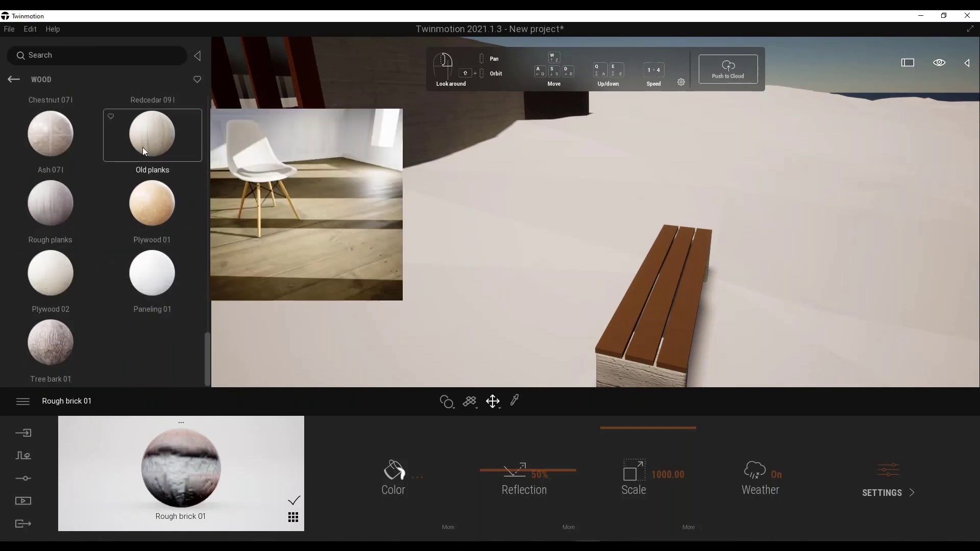
drag(68, 200, 651, 332)
click(662, 475)
drag(659, 475, 664, 475)
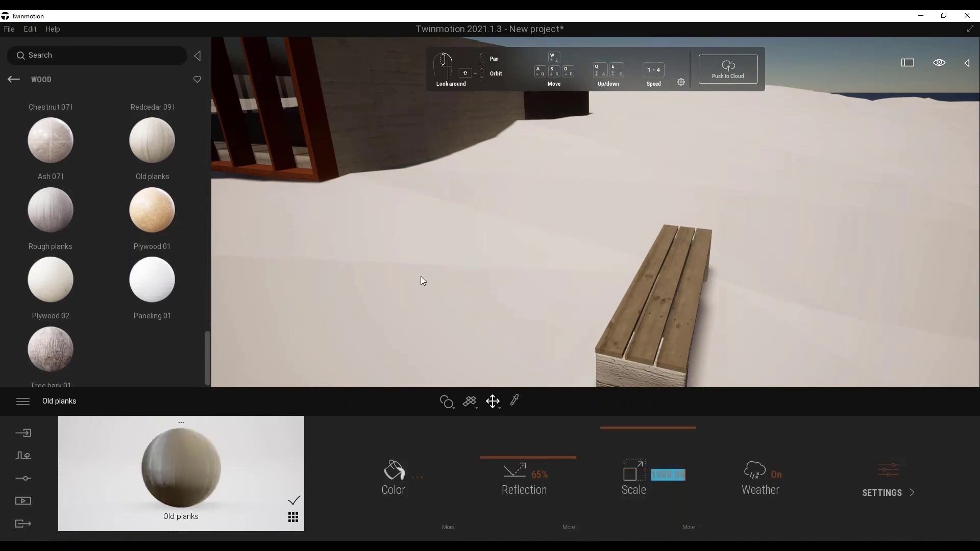
- Apply the Grassy ground material from the Nature library to the terrain around the pavilion
right_drag(414, 266, 359, 230)
key(s)
key(a)
key(w)
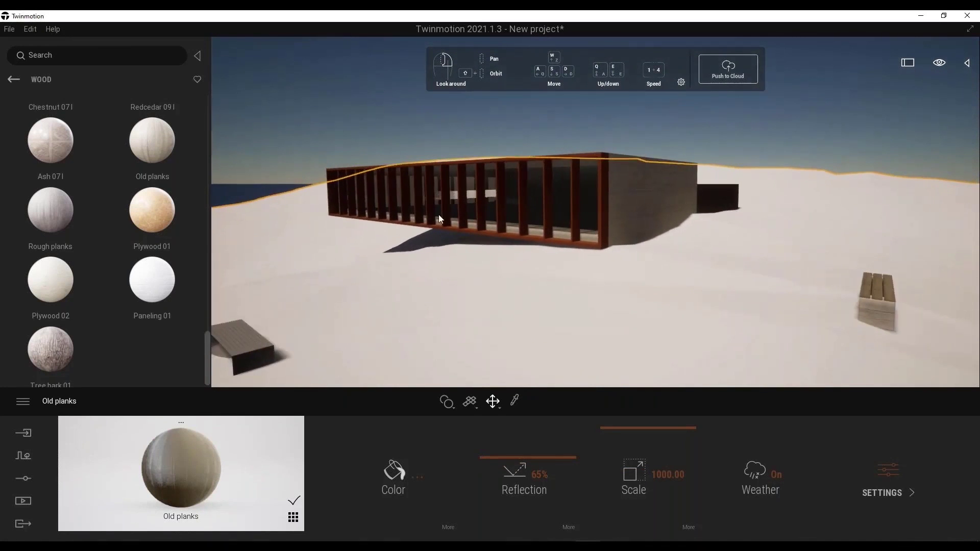
click(13, 81)
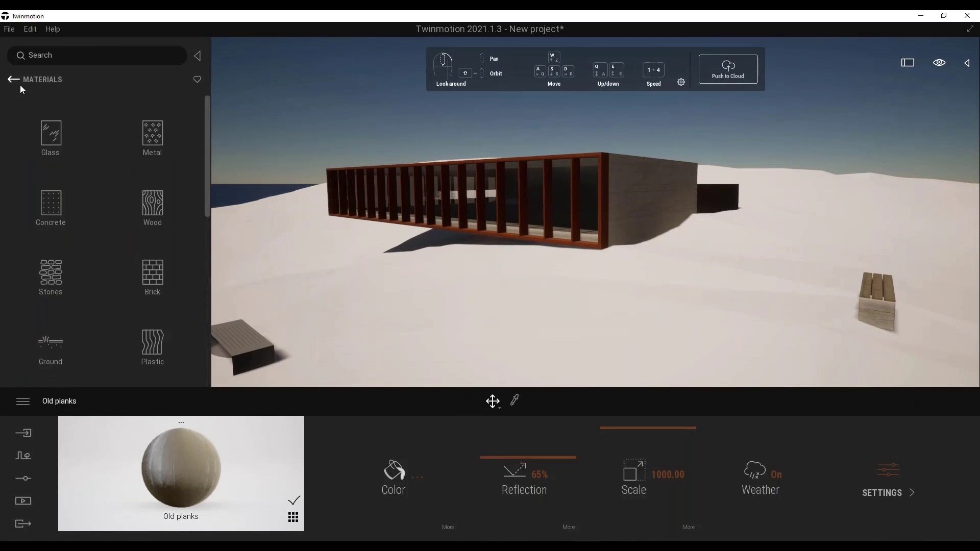
scroll(104, 218, down, 2)
click(72, 282)
click(143, 148)
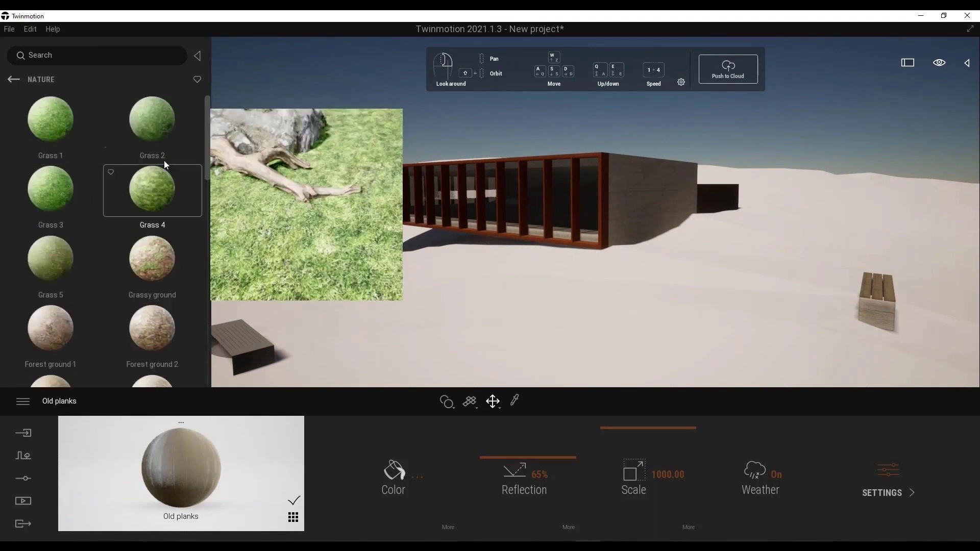
drag(152, 258, 412, 308)
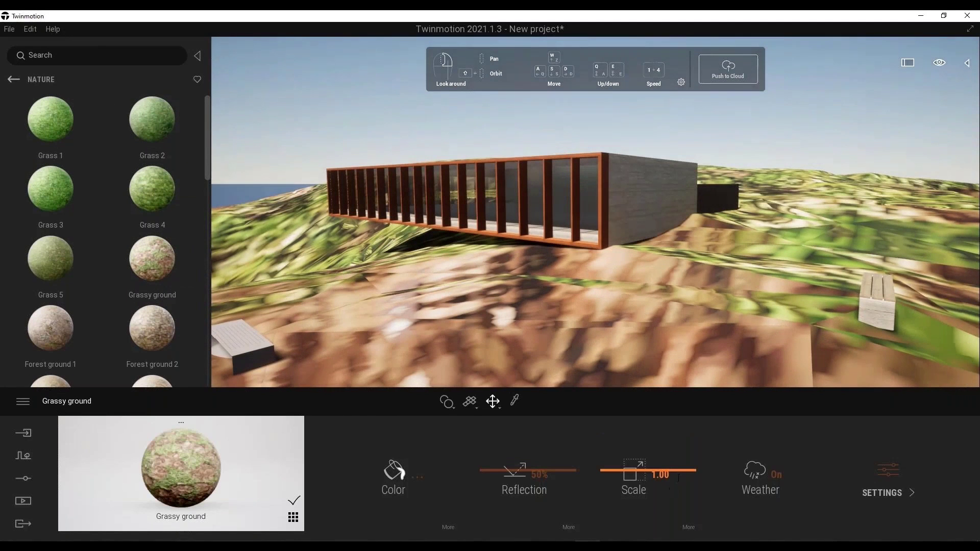
- Try a scale of 0.001 for the terrain material, set it to 0.01, and replace Grassy ground with Grass 5
text(0.001)
key(Return)
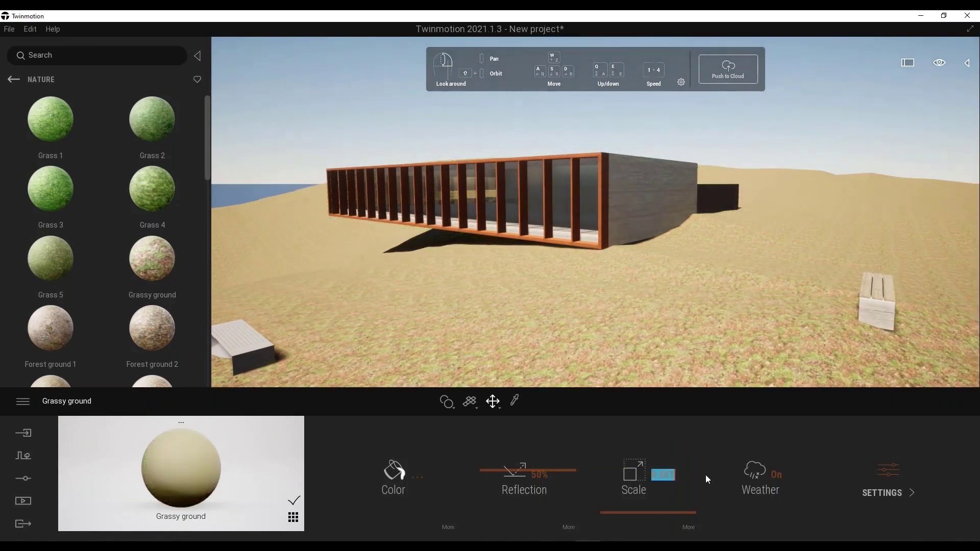
text(0.01)
key(Return)
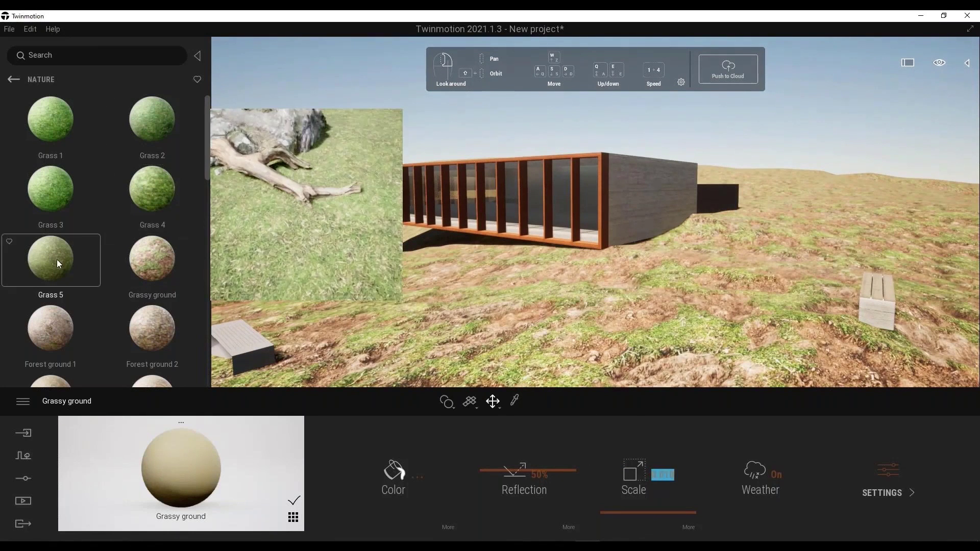
drag(57, 259, 544, 359)
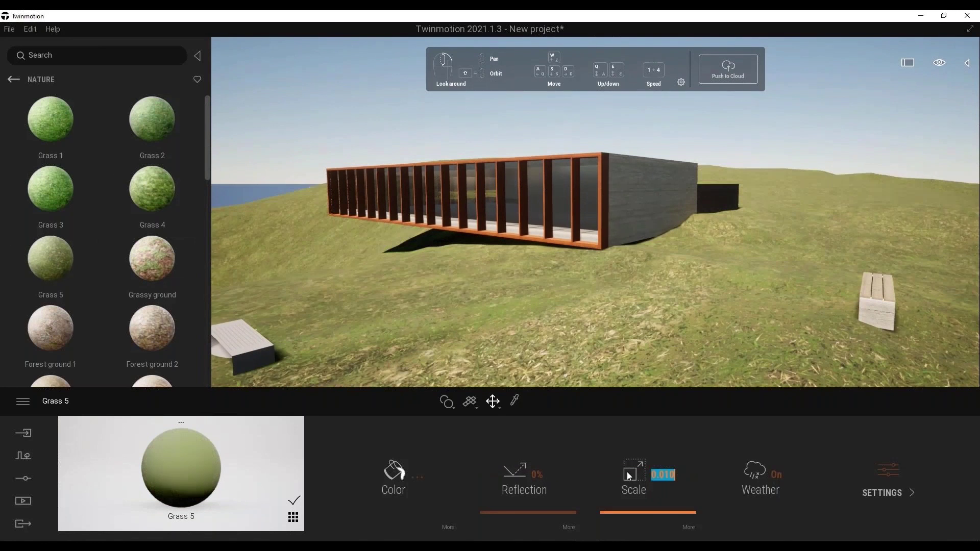
click(677, 323)
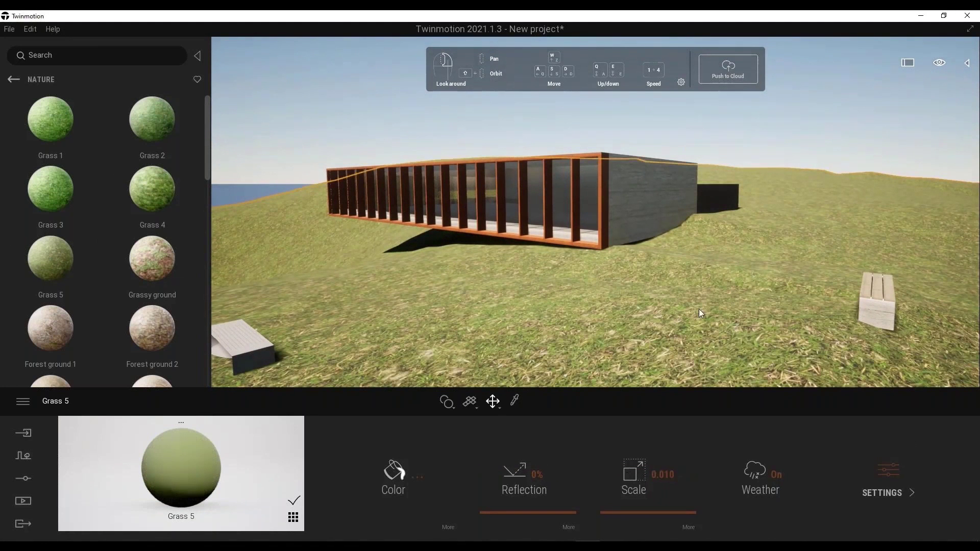
- Frame the whole pavilion from above, browse to the Trees library and start the Vegetation paint tool
key(a)
right_drag(565, 207, 615, 206)
key(s)
shift+middle_drag(617, 219, 597, 317)
key(s)
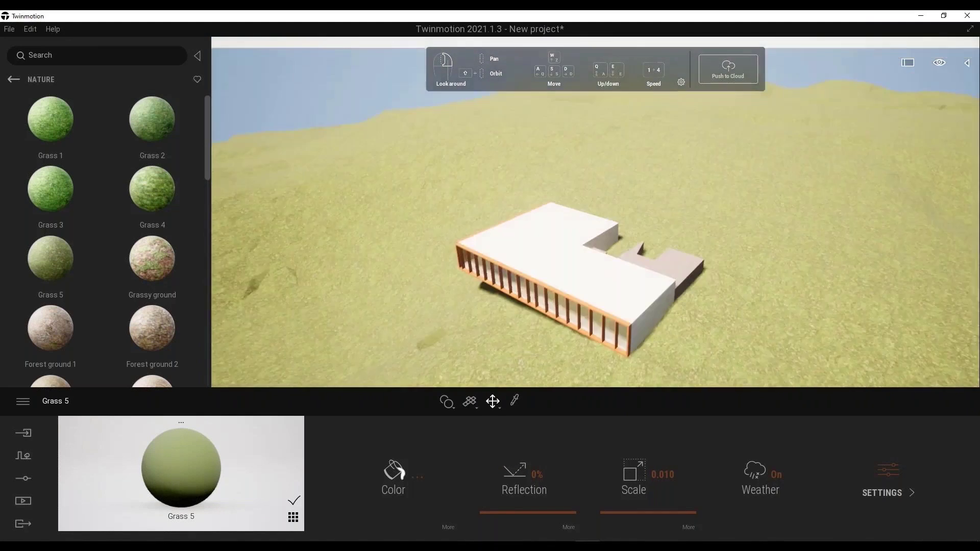
click(14, 80)
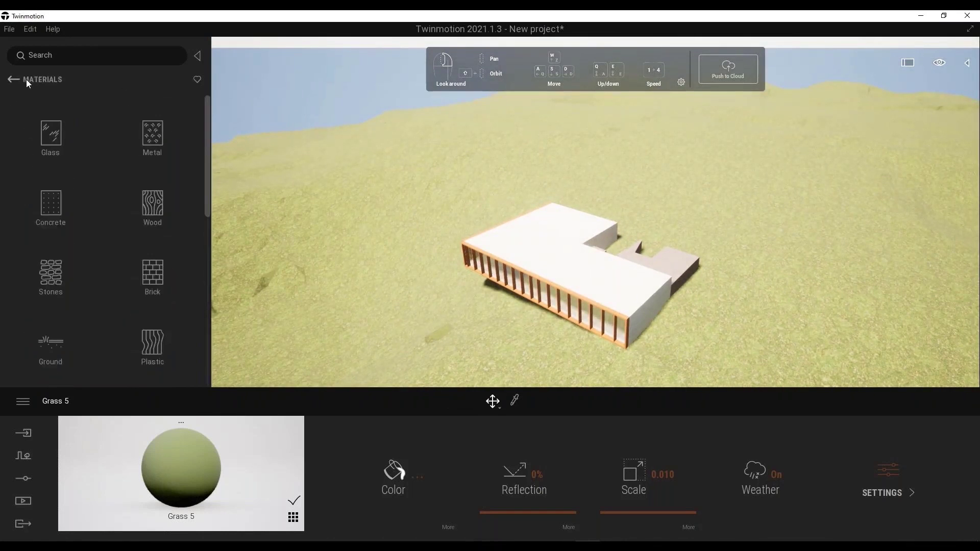
click(153, 136)
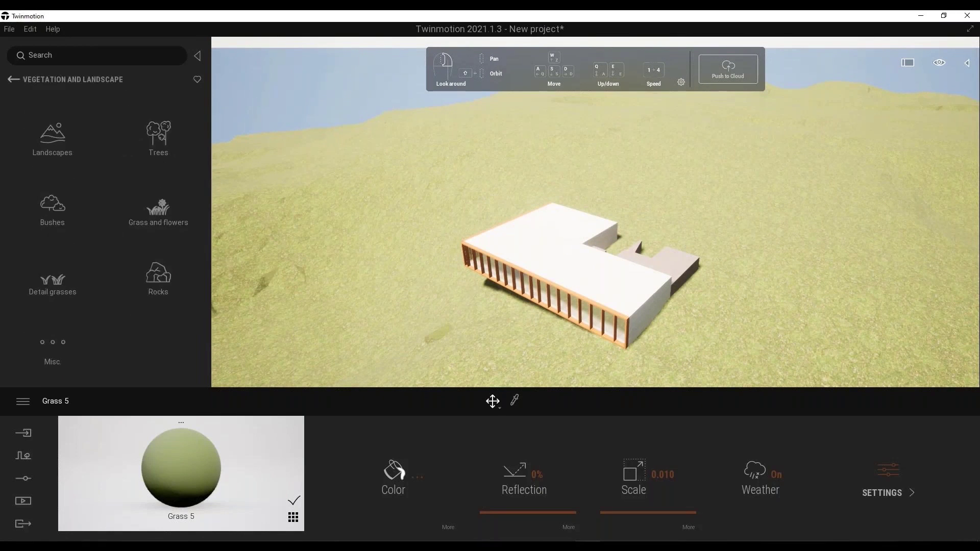
click(24, 458)
click(443, 485)
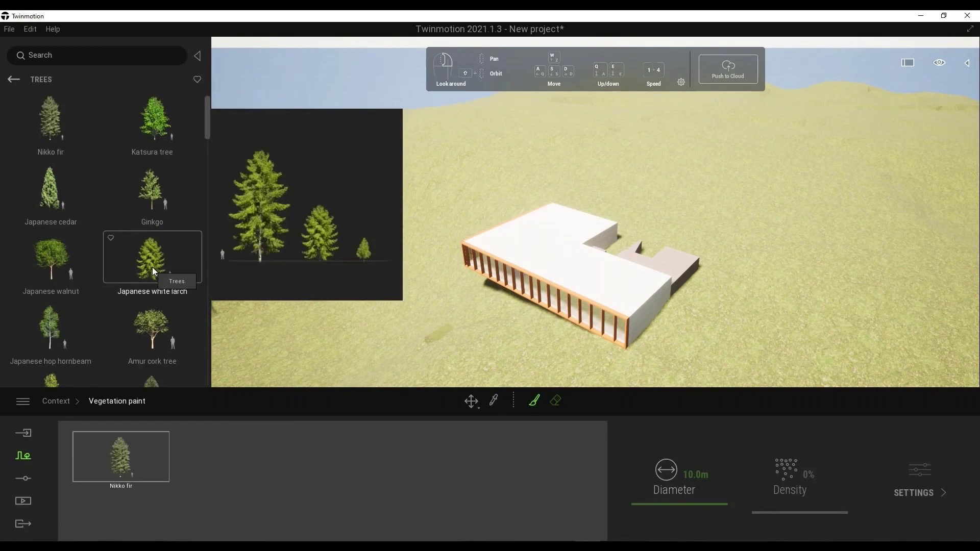
- Add Japanese white larch, Horse Chestnut and Norway Spruce alongside Nikko fir in the vegetation paint palette
drag(158, 286, 195, 484)
scroll(124, 344, down, 5)
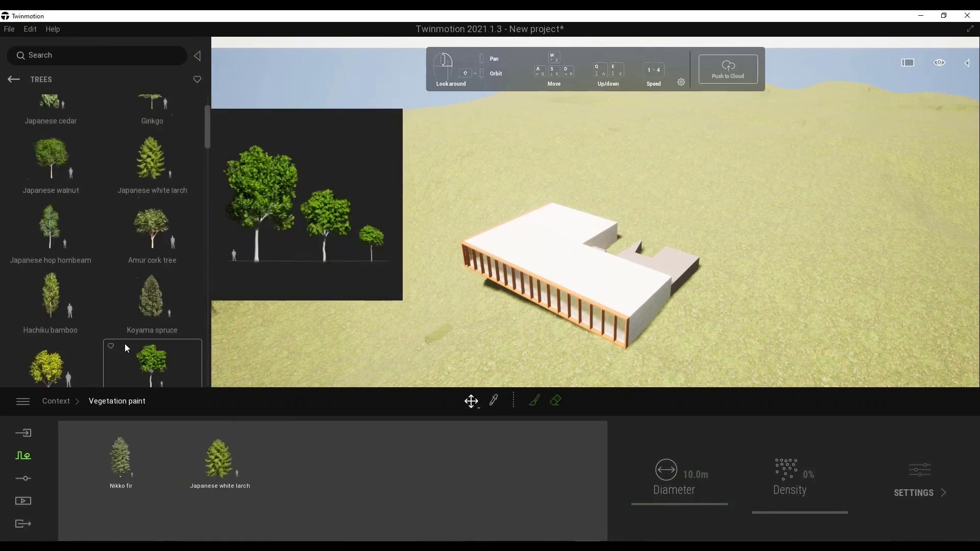
scroll(122, 317, down, 4)
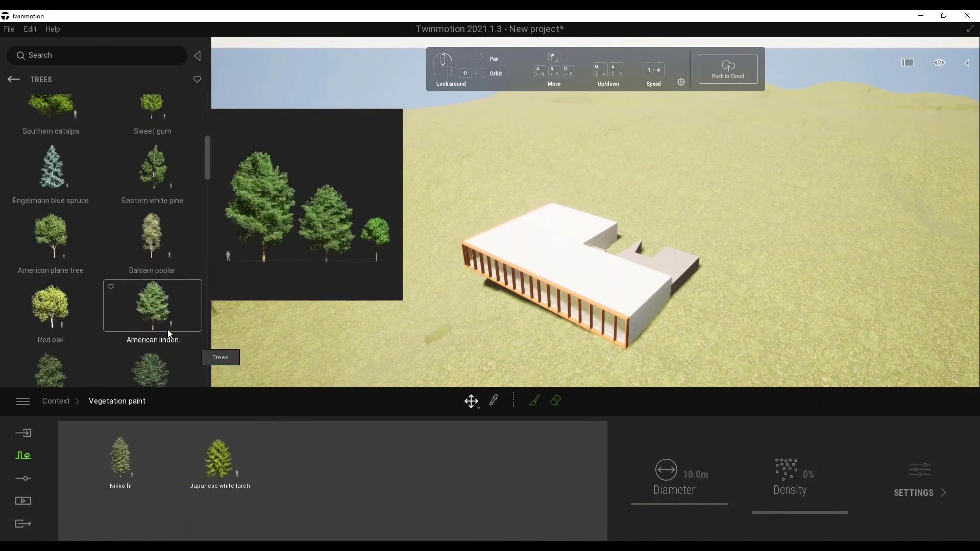
mouse_move(50, 267)
mouse_down()
mouse_move(130, 308)
mouse_move(308, 483)
mouse_up()
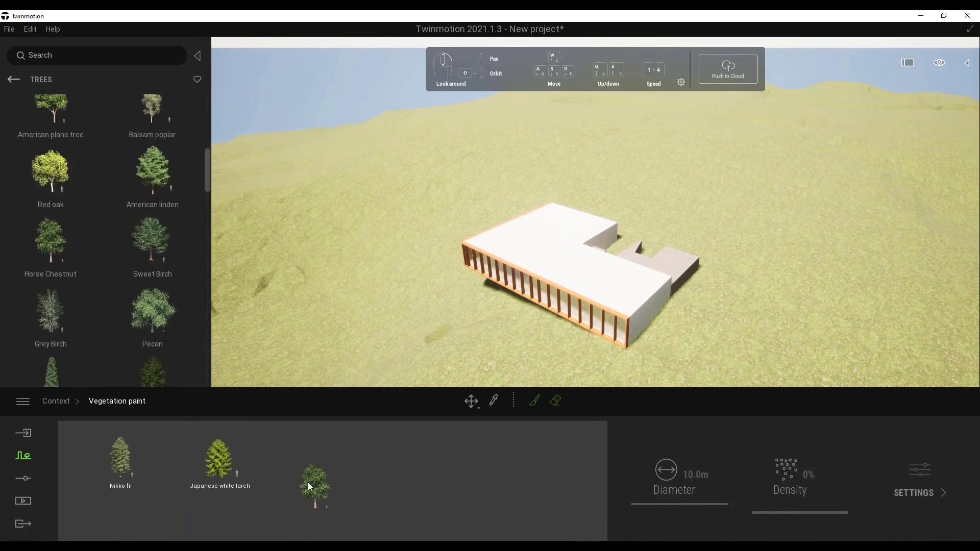
scroll(51, 306, down, 3)
drag(35, 318, 449, 495)
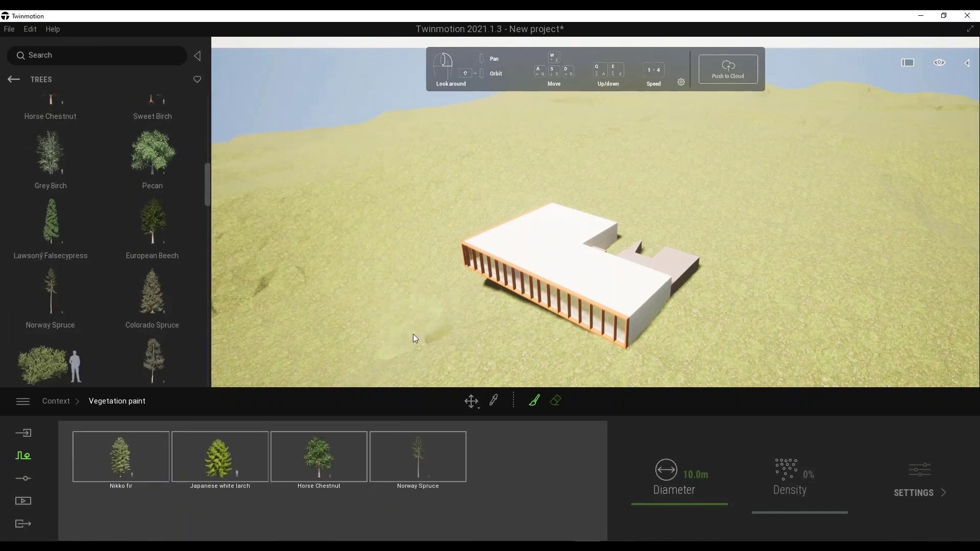
- Set the vegetation brush diameter to 26.8 m and paint mixed trees on the terrain behind and on both sides of the pavilion
drag(700, 480, 740, 480)
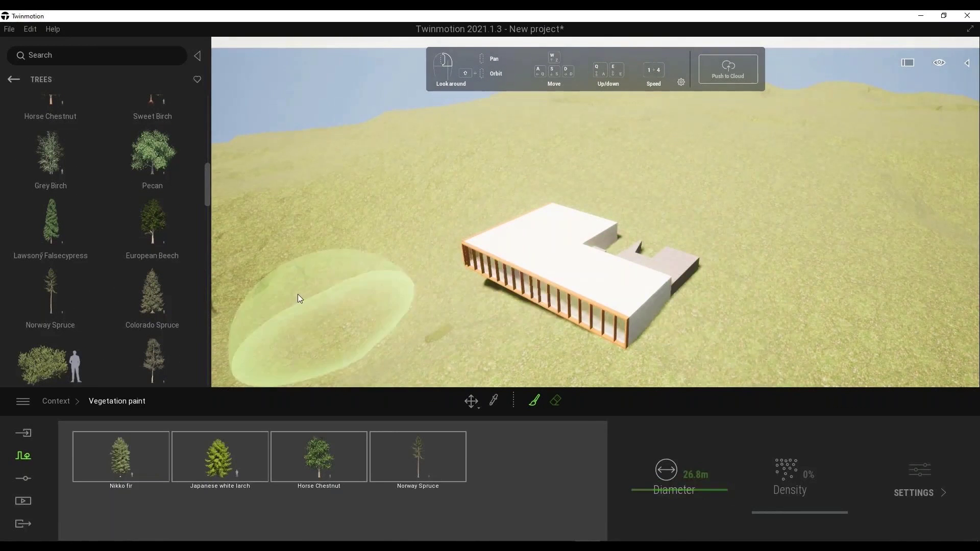
mouse_move(304, 247)
mouse_down()
mouse_move(500, 178)
mouse_move(621, 184)
mouse_move(800, 298)
mouse_move(808, 318)
mouse_up()
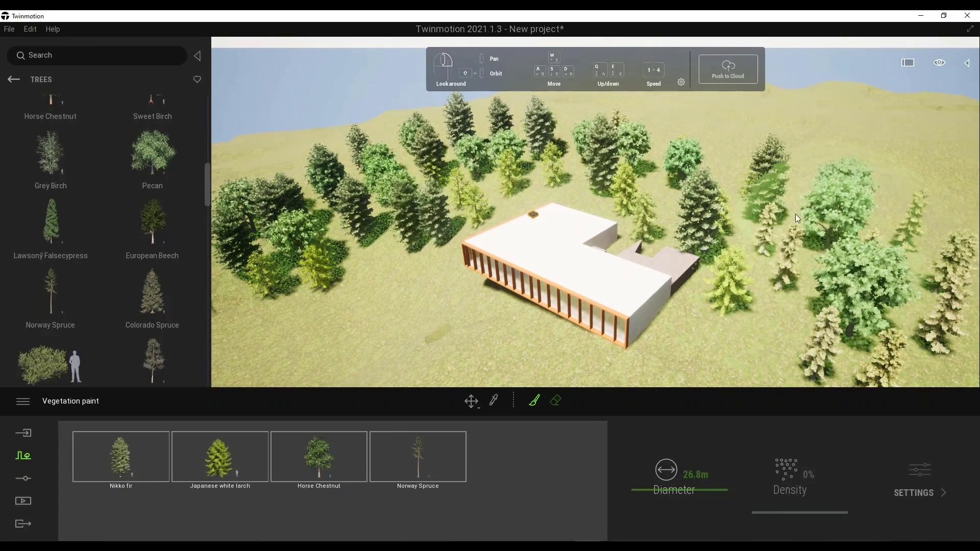
click(497, 187)
mouse_move(418, 306)
mouse_down()
mouse_move(296, 302)
mouse_move(295, 342)
mouse_up()
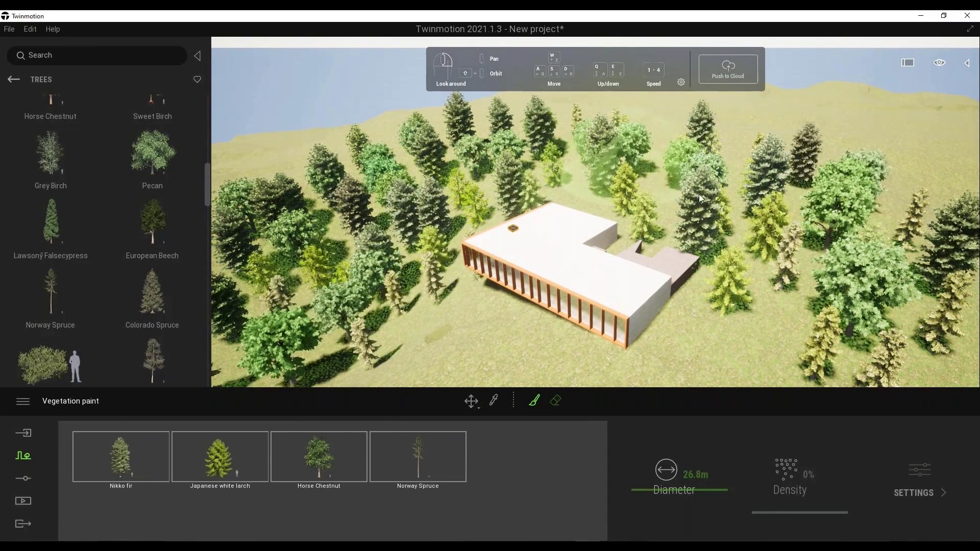
- Paint more mixed trees on the slopes at both ends of the pavilion with the 26.8 m vegetation brush
scroll(805, 244, down, 5)
scroll(729, 242, up, 3)
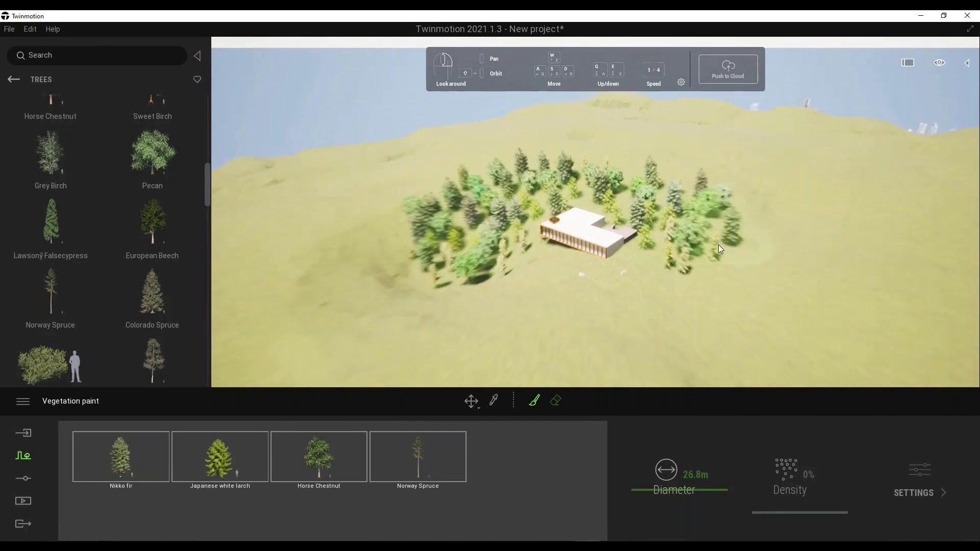
drag(874, 284, 752, 195)
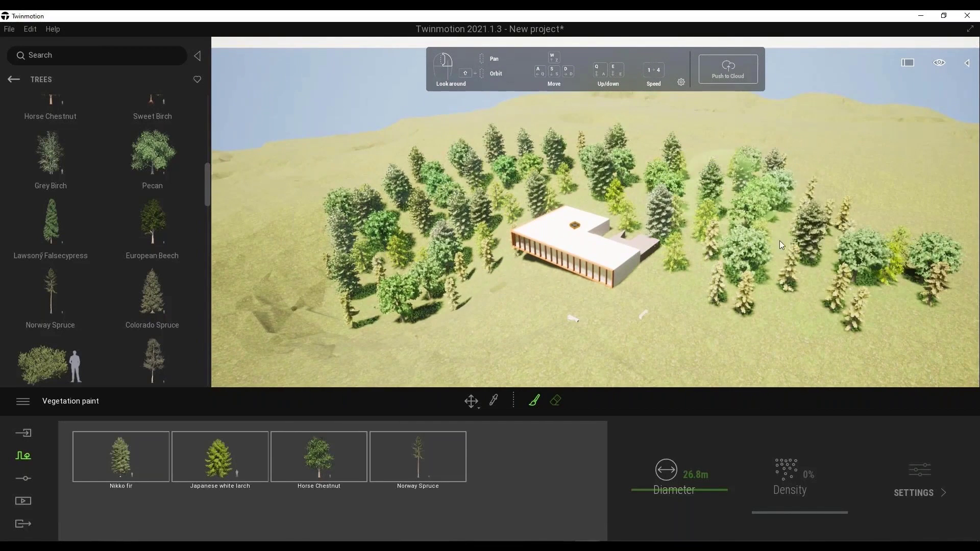
drag(446, 305, 368, 235)
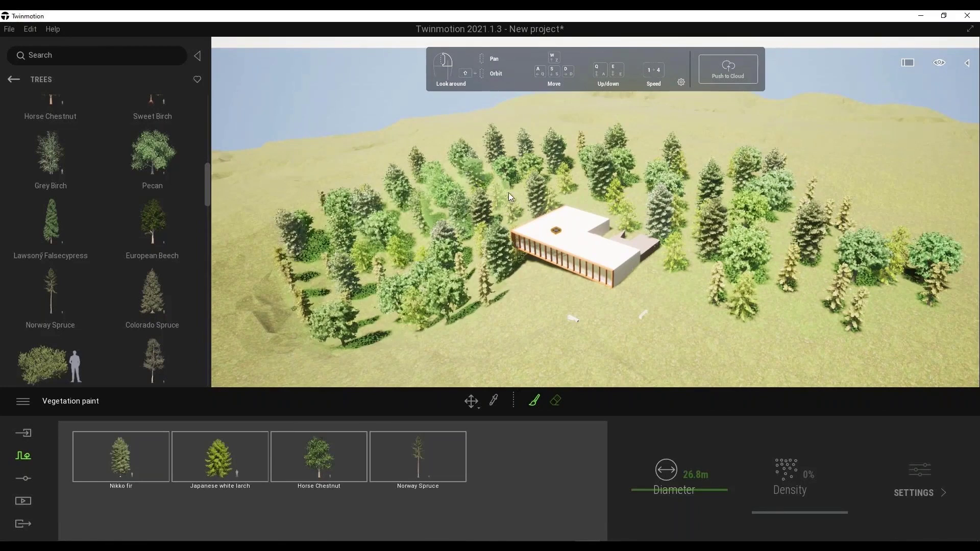
click(854, 283)
scroll(550, 325, up, 5)
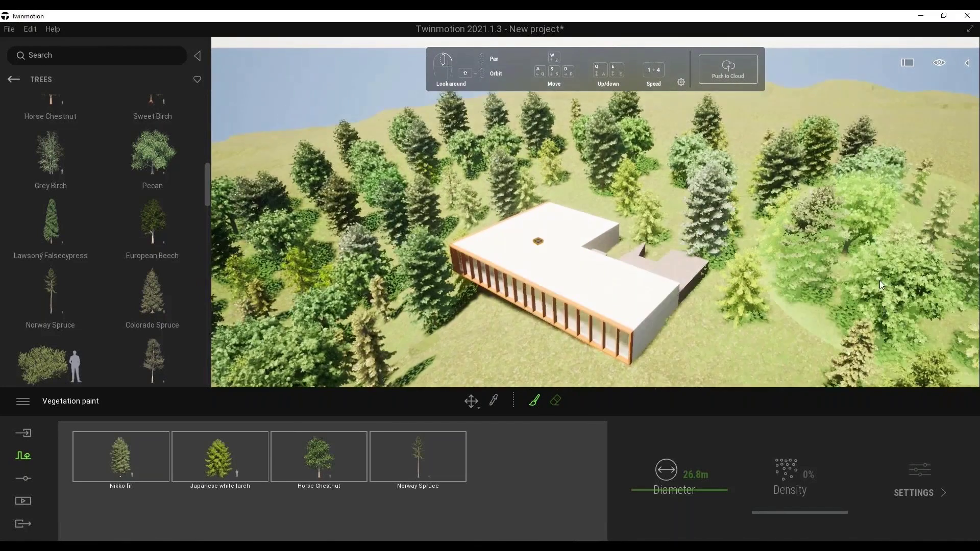
scroll(744, 270, down, 6)
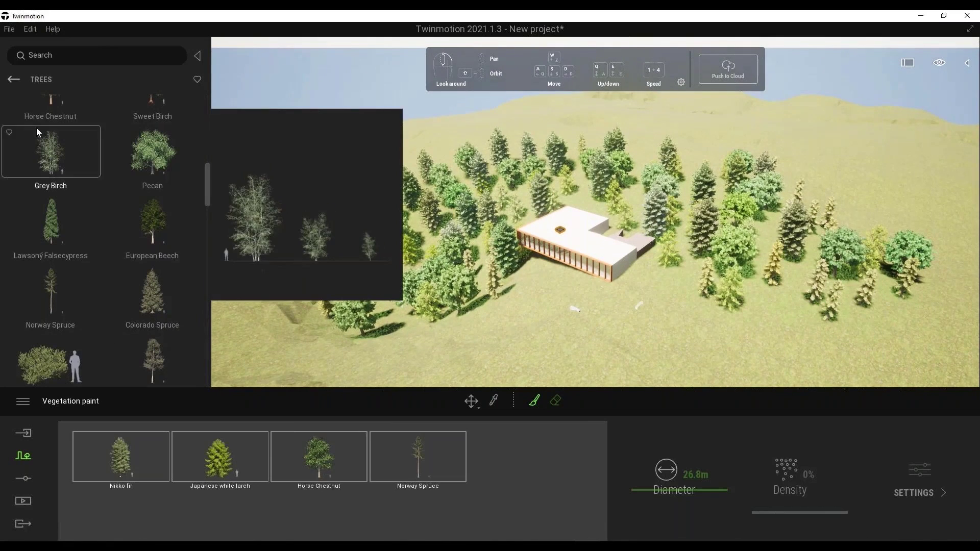
- Move closer to the pavilion's glazed front and browse the Characters library for Animated humans
click(13, 79)
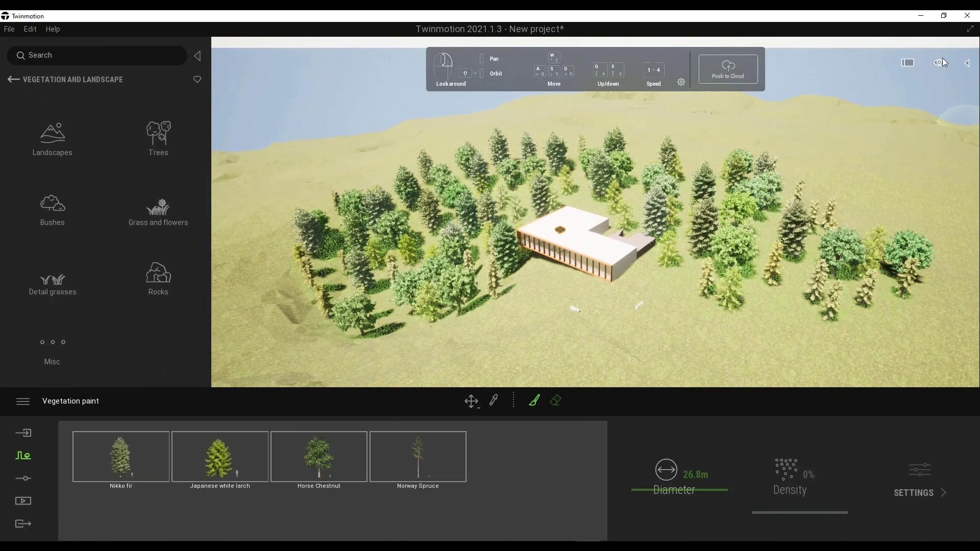
mouse_move(929, 157)
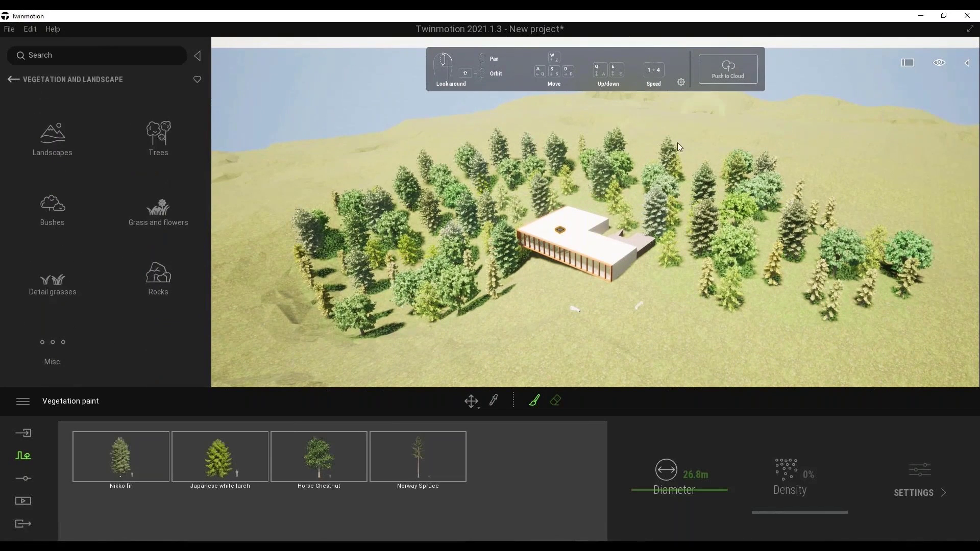
key(w)
key(q)
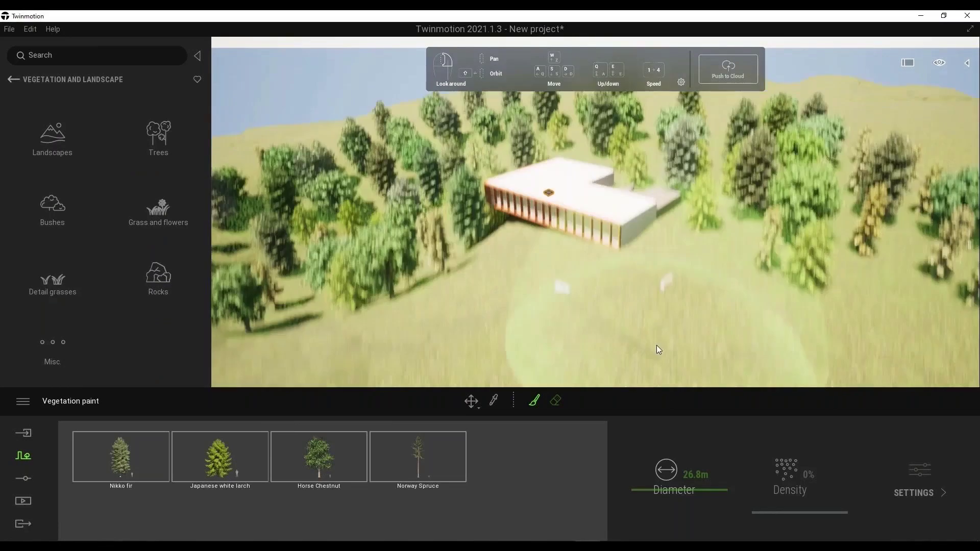
click(14, 80)
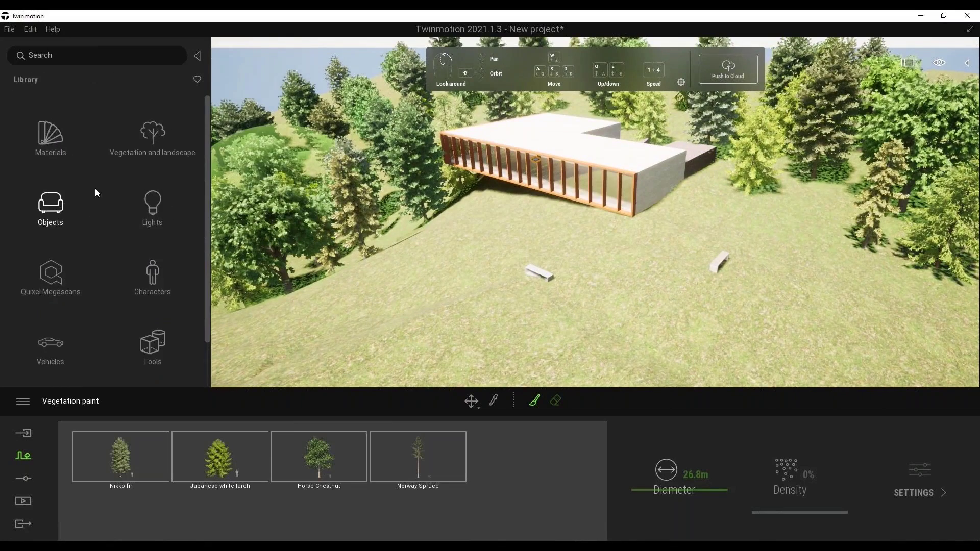
click(161, 277)
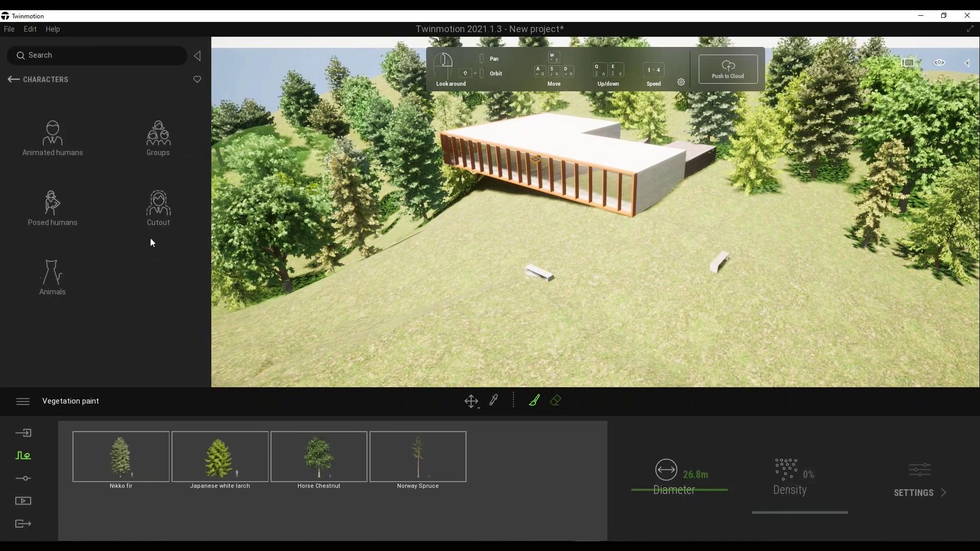
click(51, 134)
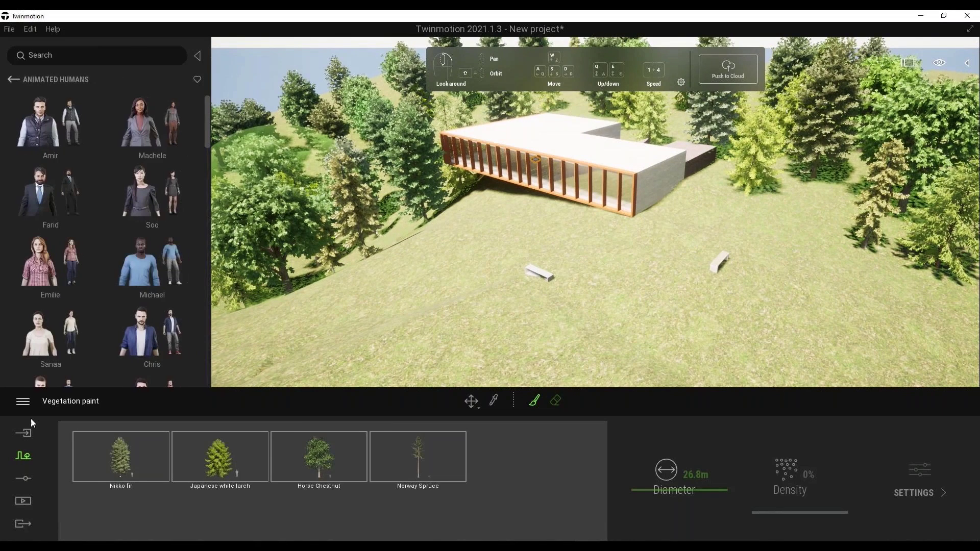
click(23, 478)
click(23, 457)
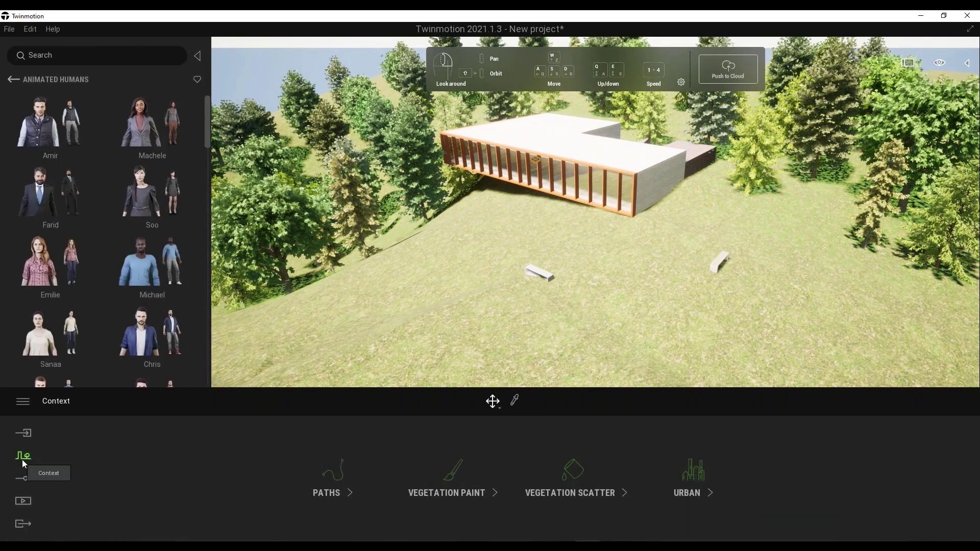
click(324, 483)
click(324, 482)
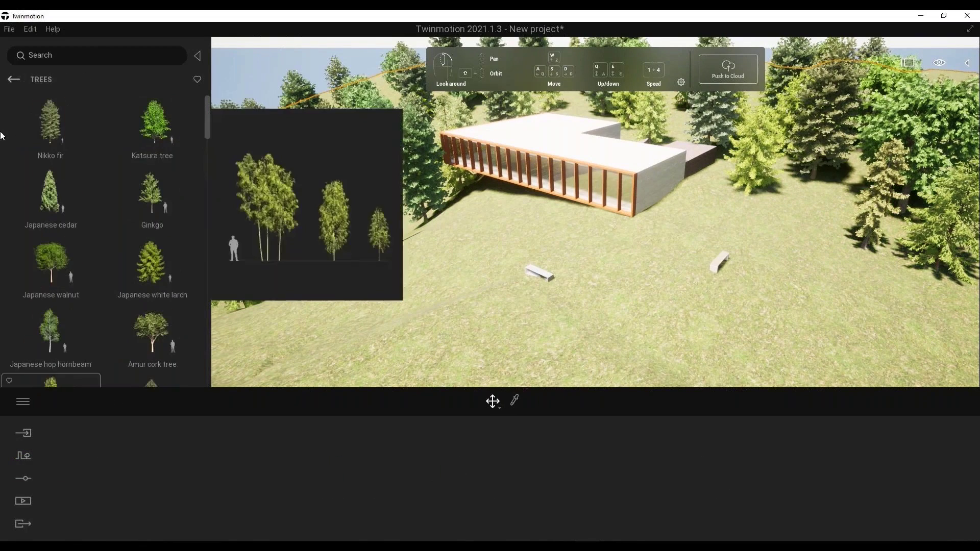
click(13, 79)
click(26, 484)
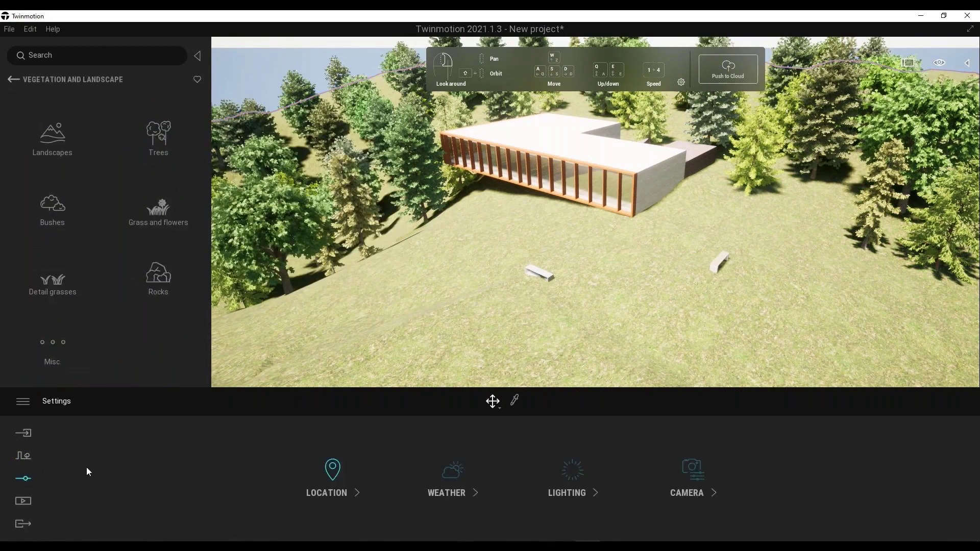
- Draw a curving character path across the grass in front of the pavilion, winding around the benches and ending at the trees beyond
click(25, 458)
click(325, 482)
click(327, 482)
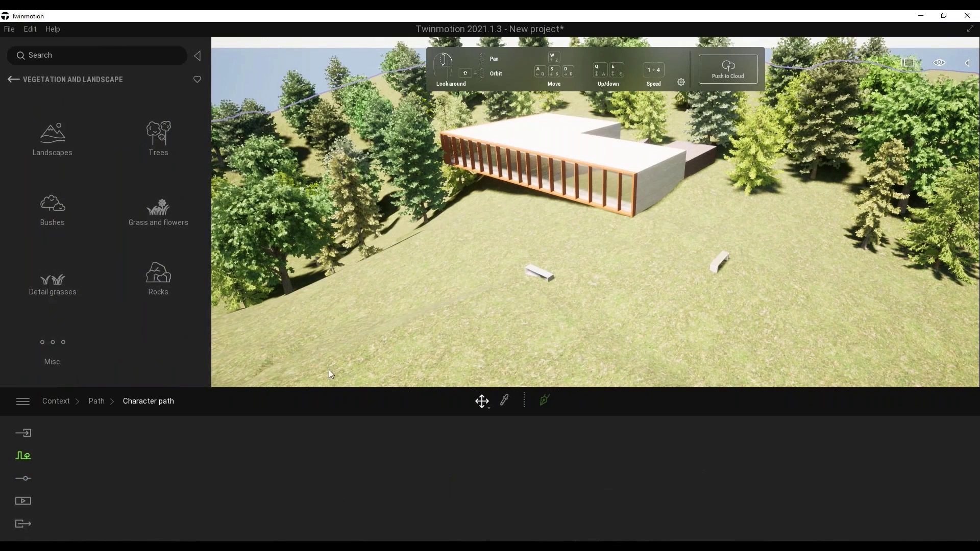
click(544, 400)
click(348, 287)
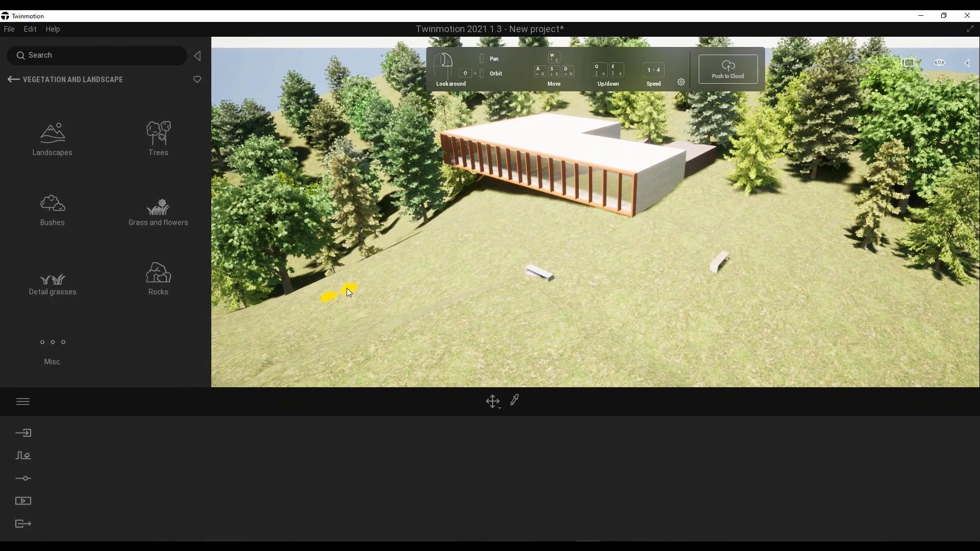
click(416, 272)
click(469, 259)
click(516, 250)
click(572, 249)
click(593, 260)
click(629, 283)
click(698, 291)
click(759, 291)
click(803, 267)
click(817, 232)
click(851, 179)
double_click(847, 195)
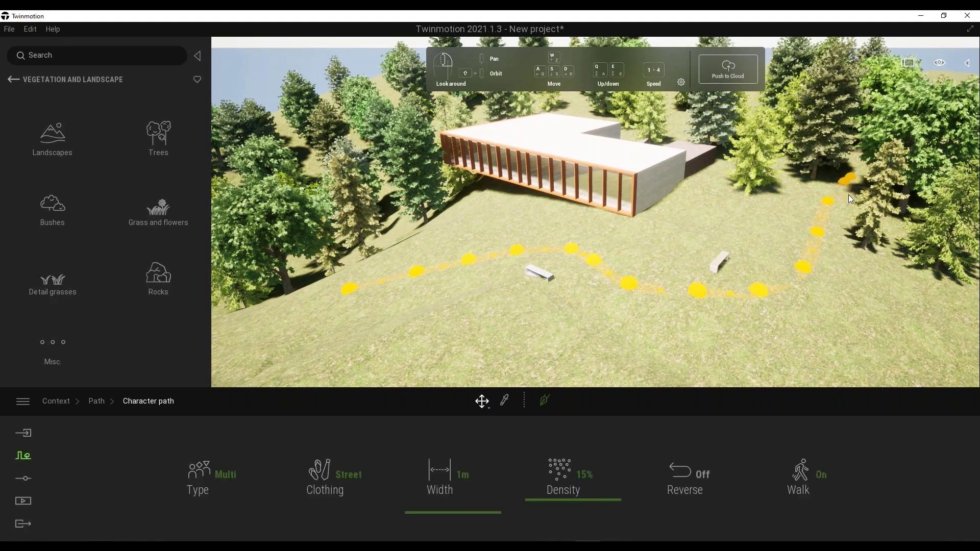
- Set the character path's clothing to Travel and density to 10%, and turn Reverse on
click(350, 485)
click(298, 403)
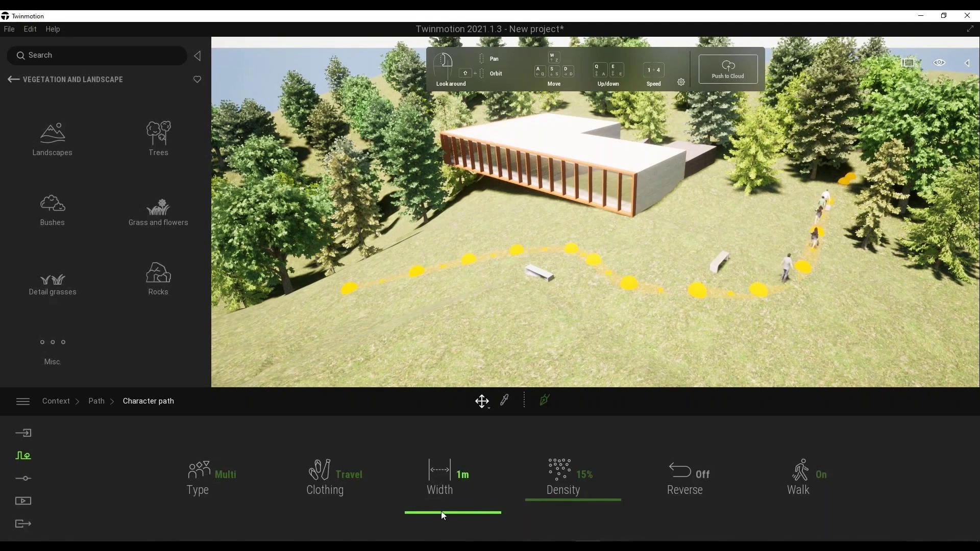
click(232, 473)
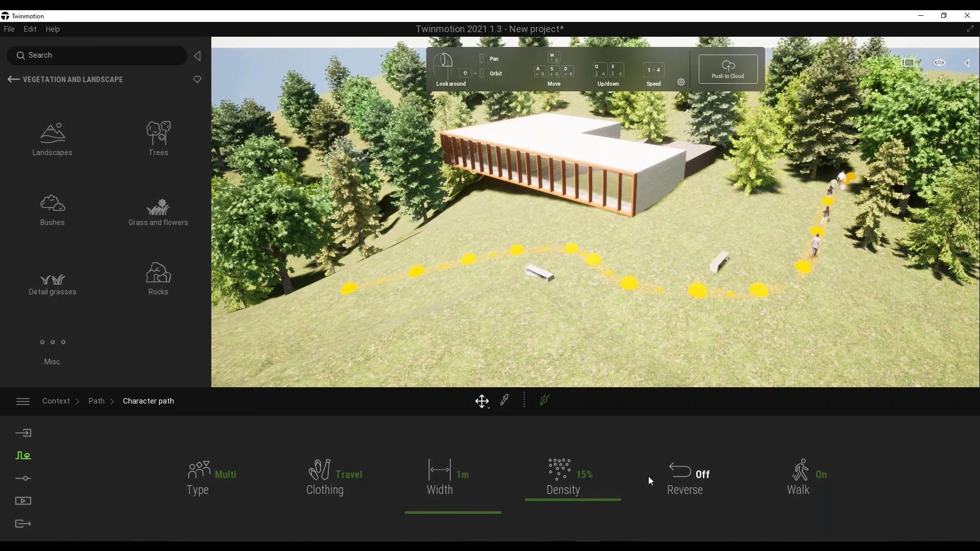
click(694, 479)
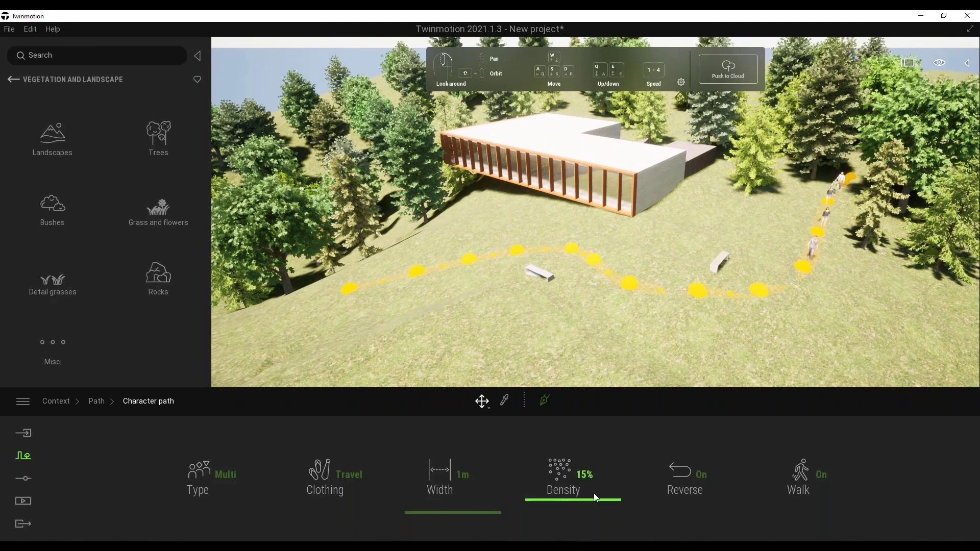
drag(605, 501, 604, 504)
scroll(605, 504, down, 4)
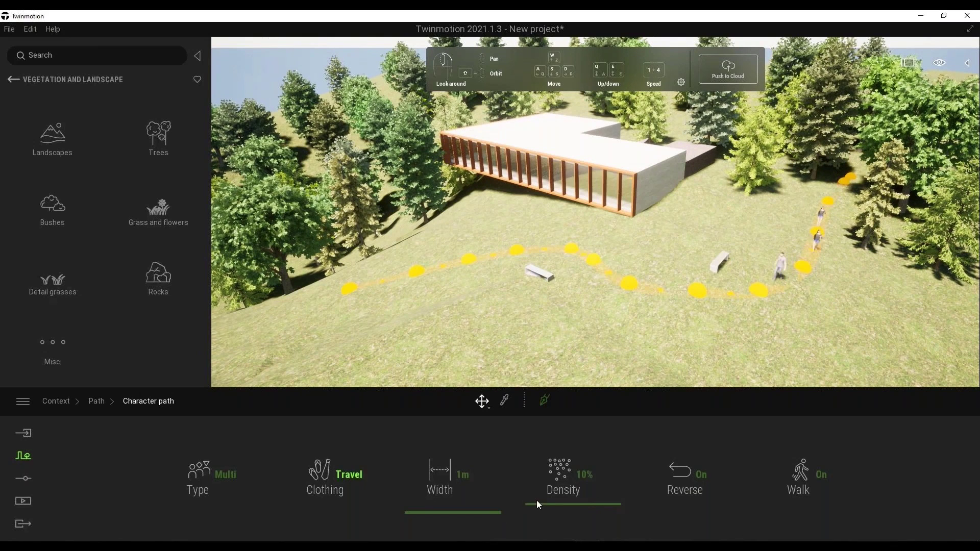
- Place several Rock 6 boulders on the grass between the pavilion's concrete end and the bench beside the path
click(162, 285)
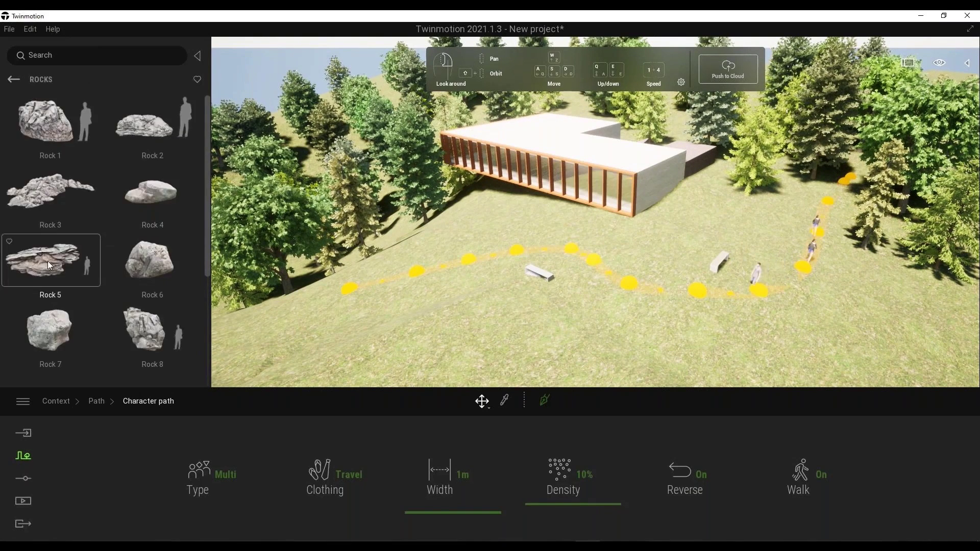
drag(152, 260, 774, 251)
click(773, 246)
click(719, 231)
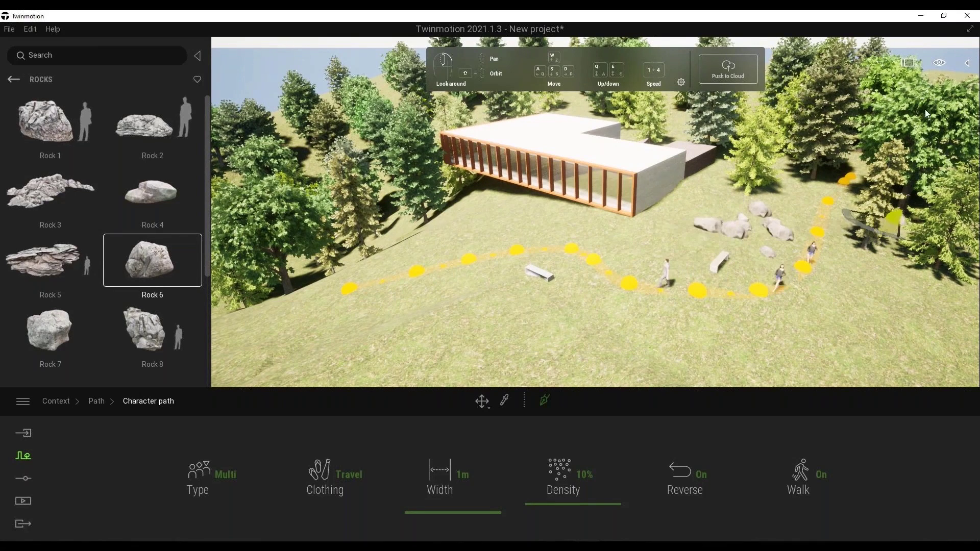
- Switch to Pedestrian mode and frame the pavilion's glazed front from eye level with the path and benches in the foreground
click(939, 63)
mouse_move(938, 169)
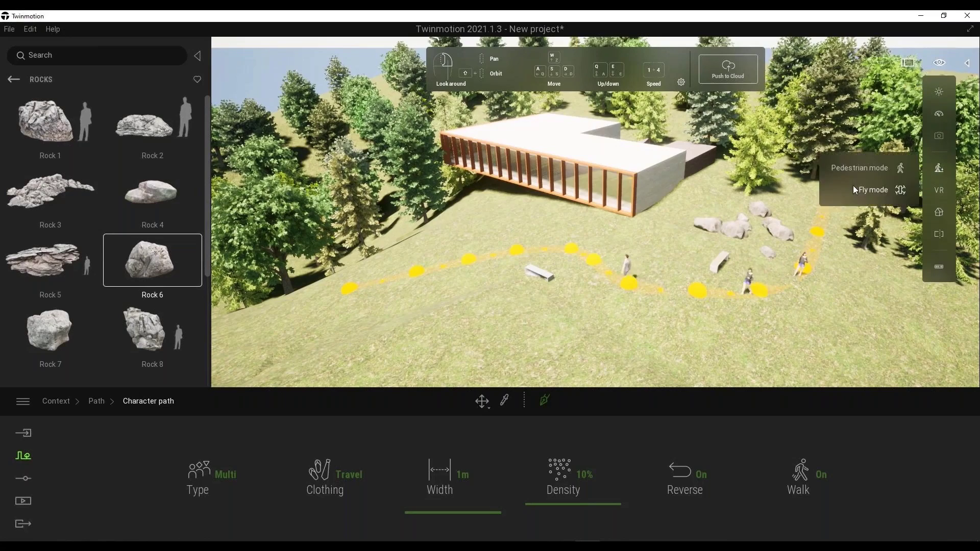
click(862, 171)
right_drag(689, 226, 658, 260)
key(Escape)
scroll(548, 277, down, 8)
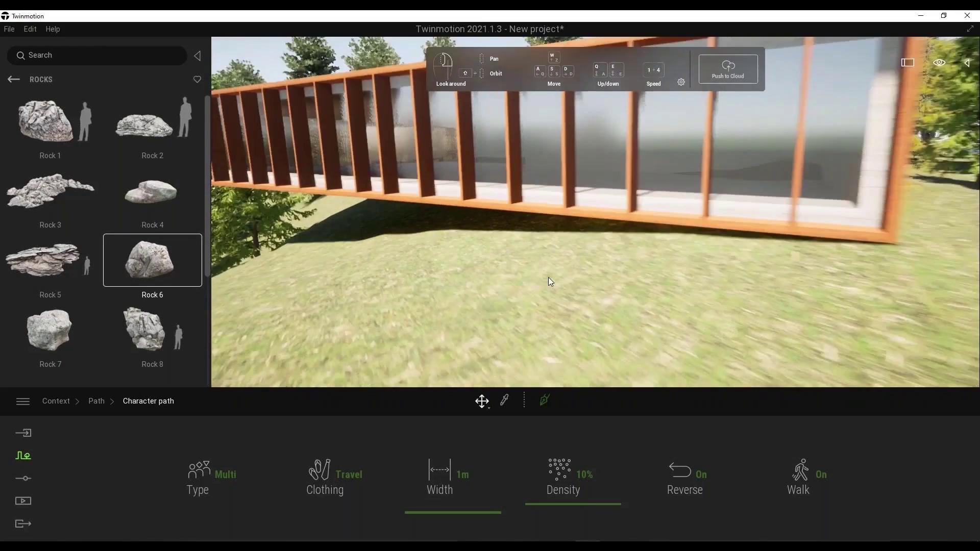
scroll(540, 277, down, 8)
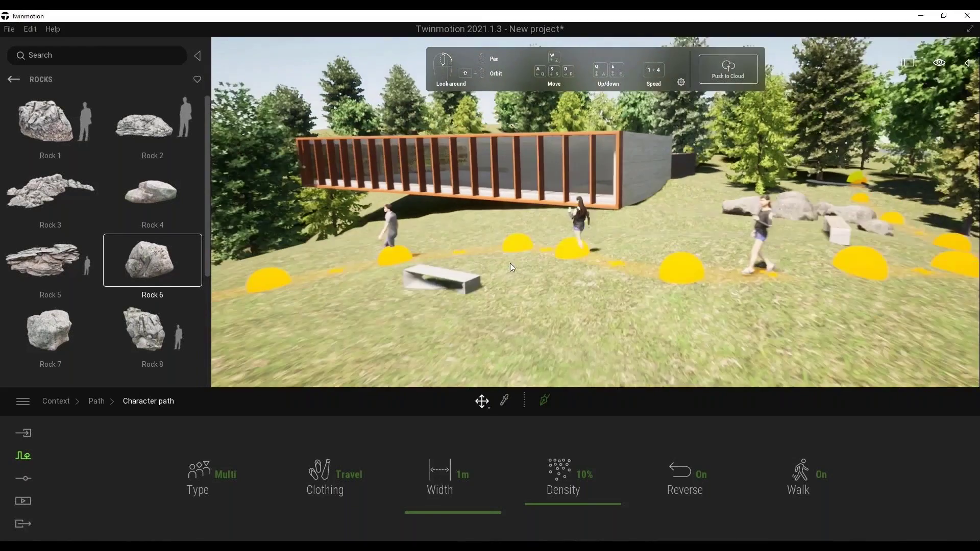
right_drag(485, 247, 483, 240)
key(w)
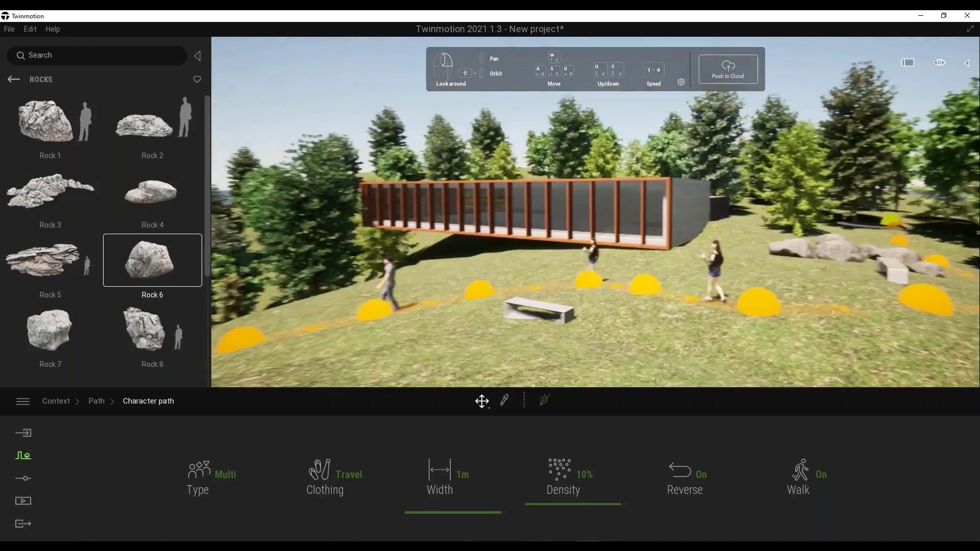
right_drag(570, 287, 546, 287)
key(d)
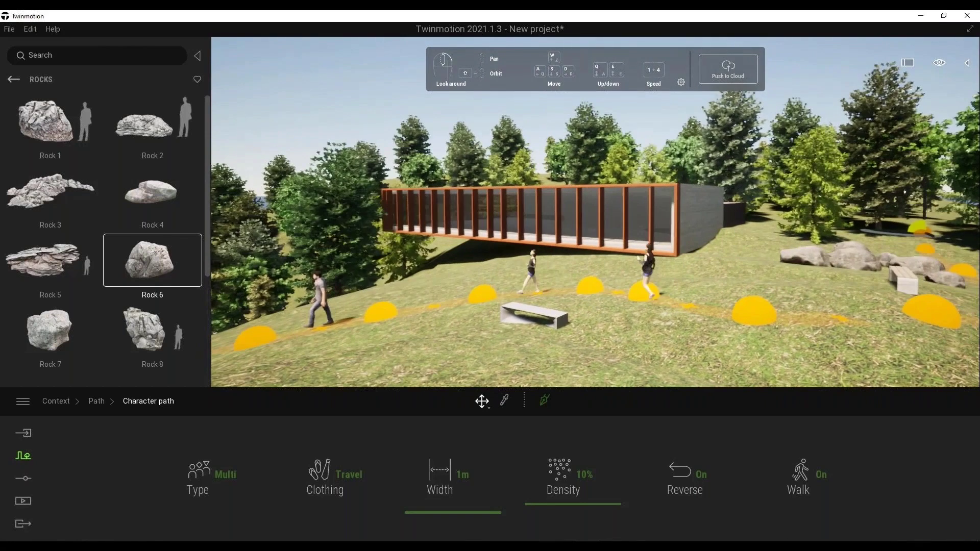
- Raise the character path's density to 25% and return the library to its main categories
click(14, 79)
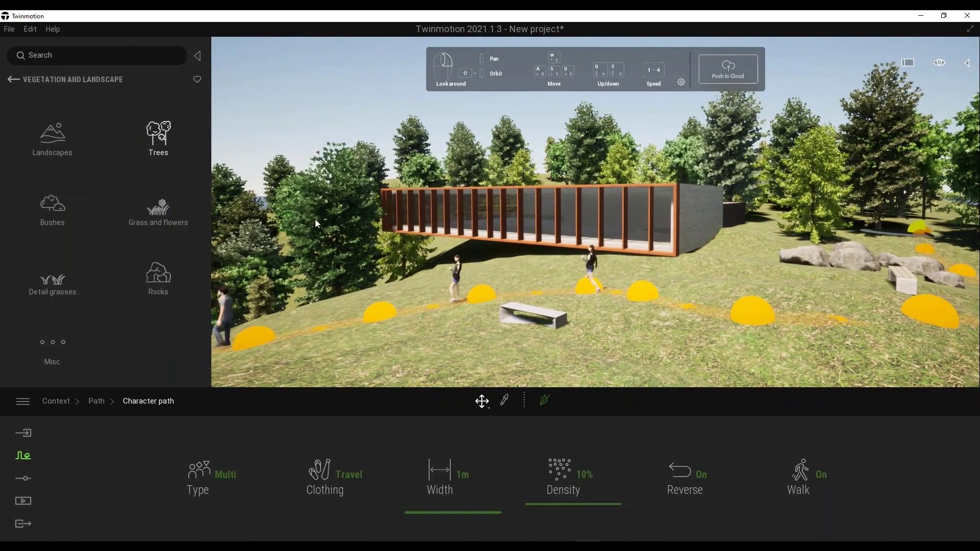
drag(547, 501, 560, 491)
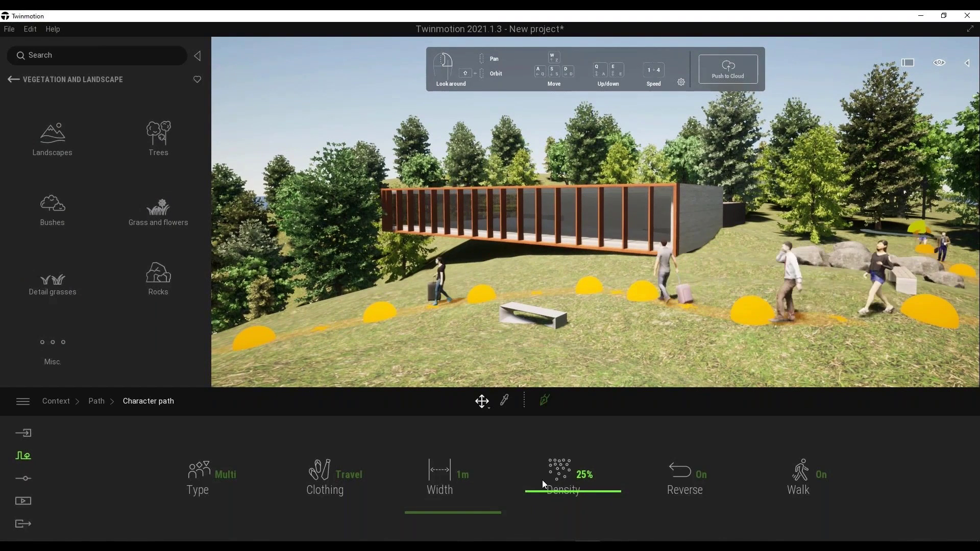
click(15, 79)
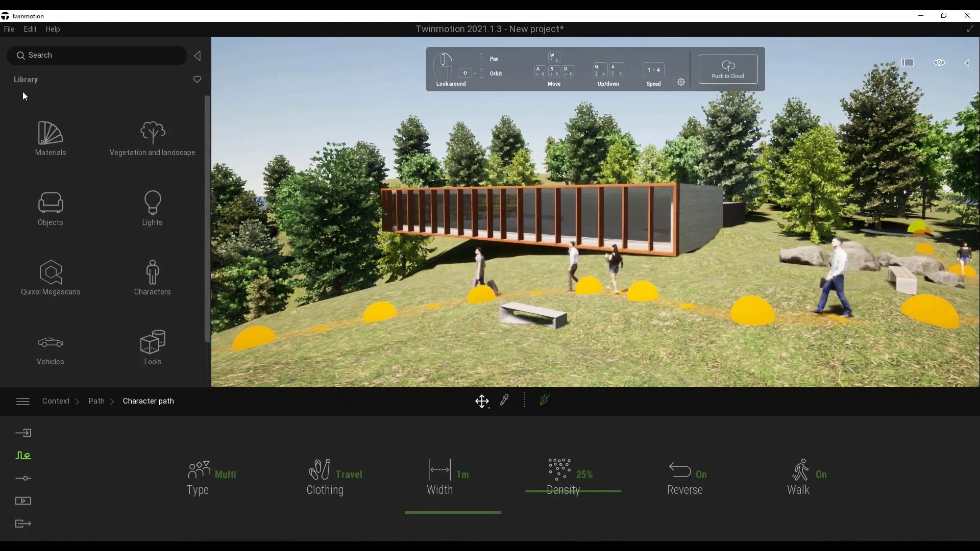
- Set the location's time of day to 18:59 and try out the north offset, ending at 0°
click(27, 484)
click(384, 494)
drag(565, 483, 566, 494)
drag(808, 510, 813, 516)
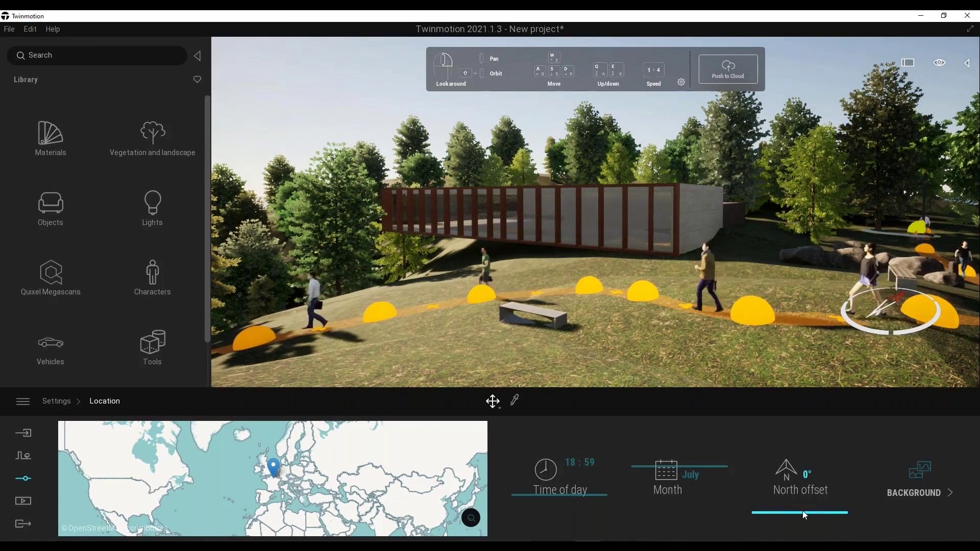
- Shift the weather toward cloudy, the season to autumn, and raise the vegetation growth to 0.61
click(25, 478)
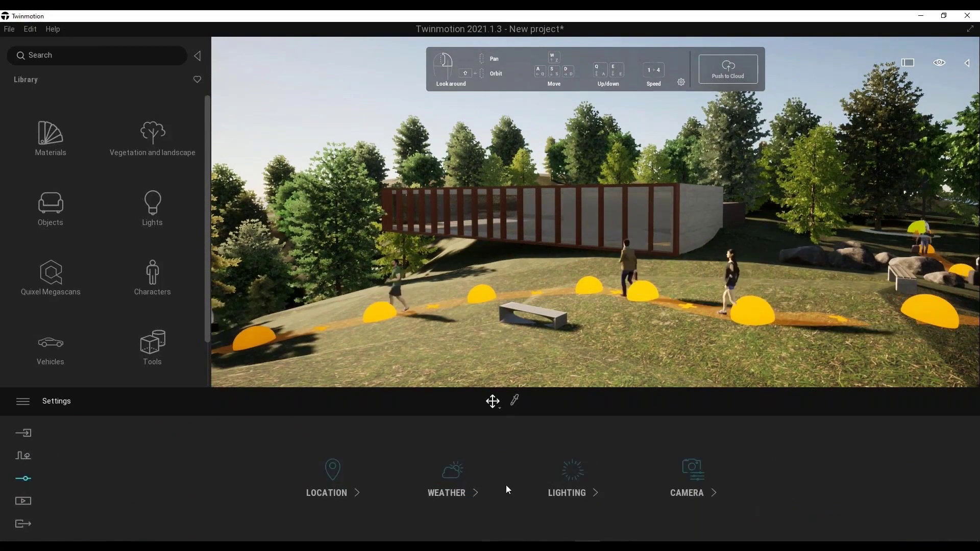
click(470, 493)
drag(77, 462, 172, 462)
drag(424, 487, 485, 489)
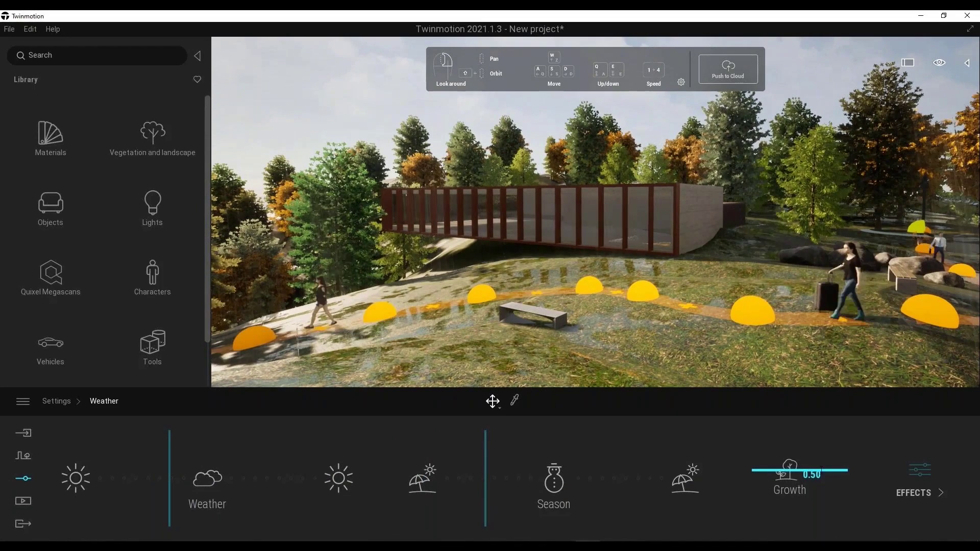
mouse_move(806, 467)
mouse_down()
mouse_move(805, 482)
mouse_move(805, 458)
mouse_up()
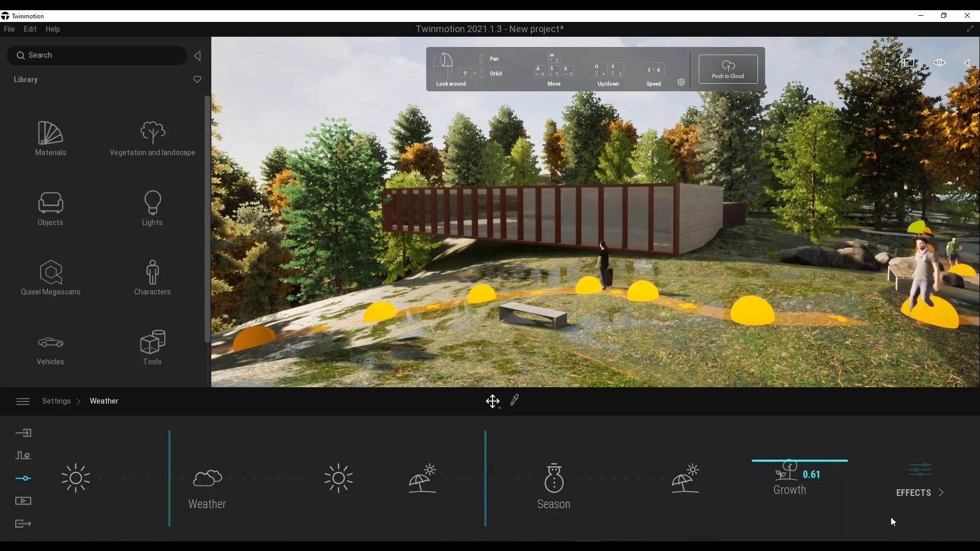
- Create a still image in the media section from the current view of the pavilion
click(22, 504)
click(262, 495)
click(111, 472)
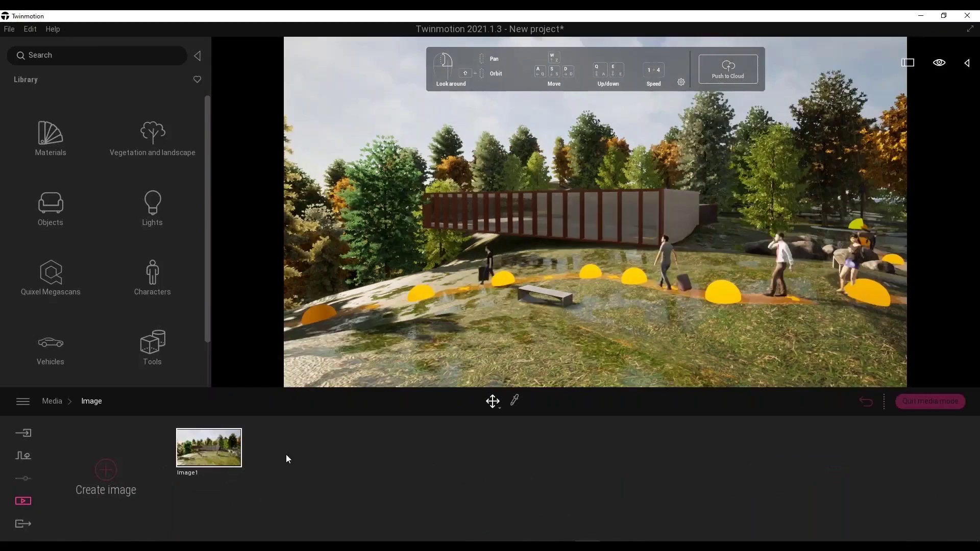
- Select Image1 as the only media item for export
click(23, 523)
click(219, 474)
click(66, 261)
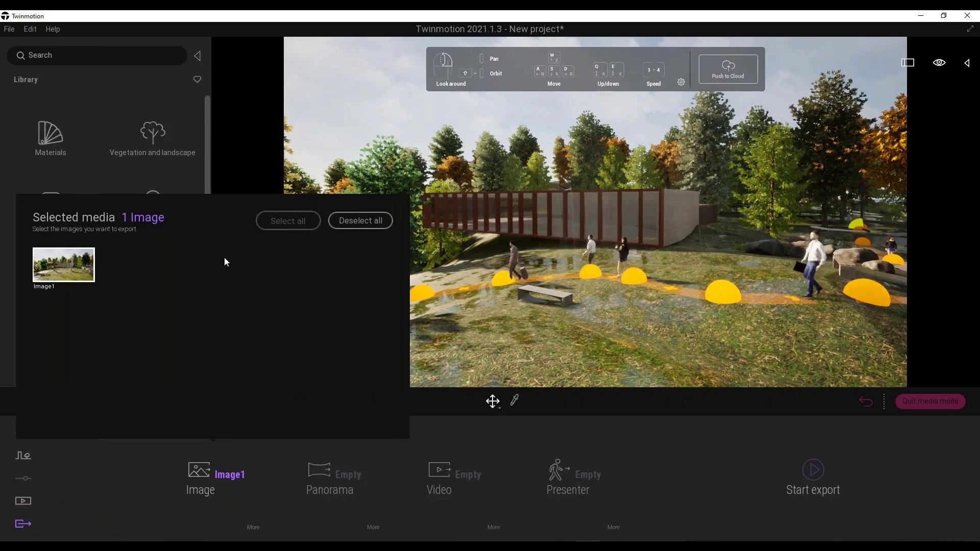
click(66, 262)
click(84, 265)
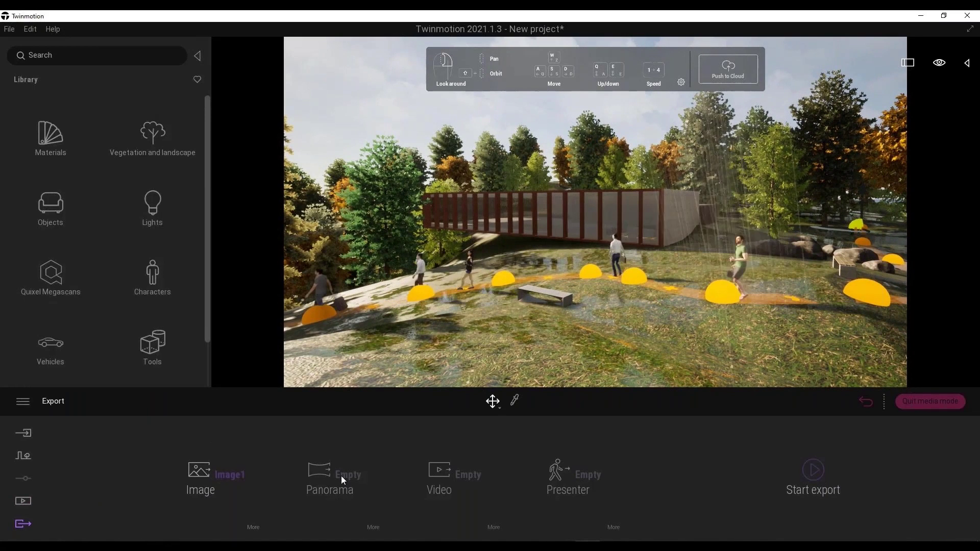
- Start the export and save the image into the Webinar - BricsCAD Pro folder inside Documents > Projects
click(803, 472)
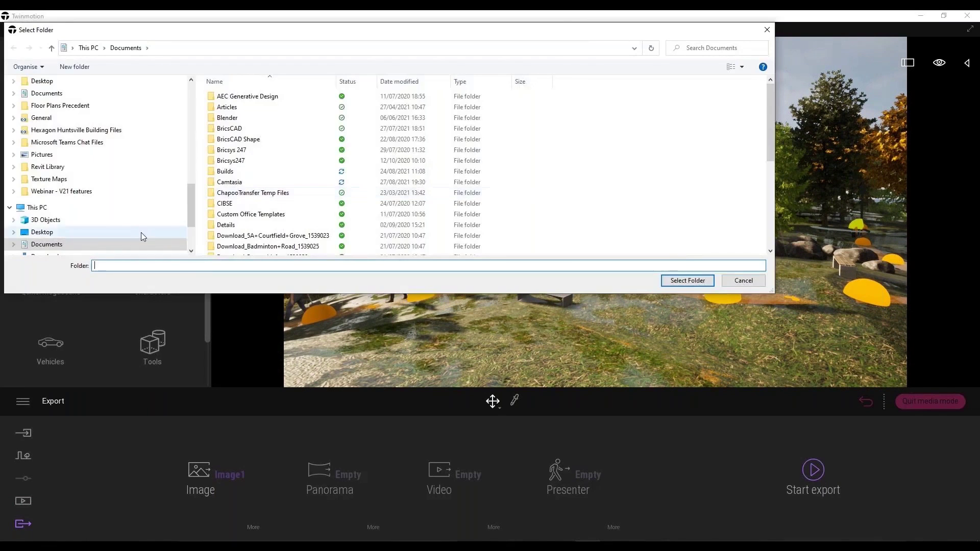
drag(771, 133, 769, 229)
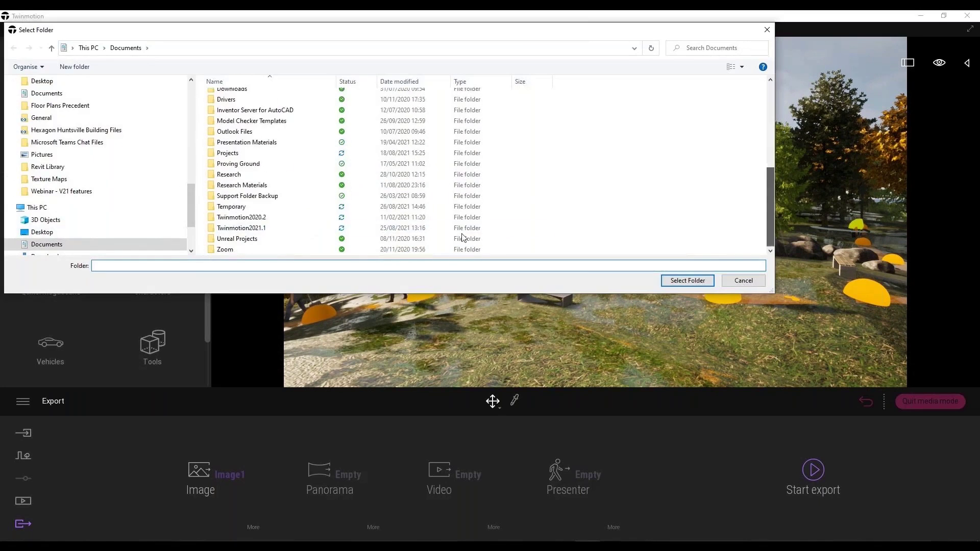
double_click(257, 155)
scroll(263, 189, down, 3)
double_click(263, 239)
click(675, 279)
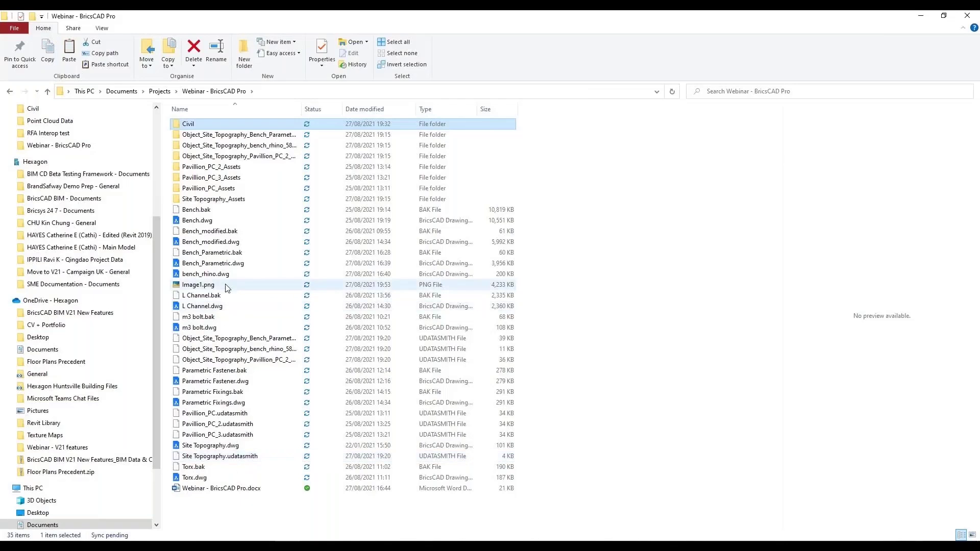
- Switch to File Explorer, open the exported Image1.png with Photos and inspect the render up close and in full
click(225, 286)
right_click(225, 287)
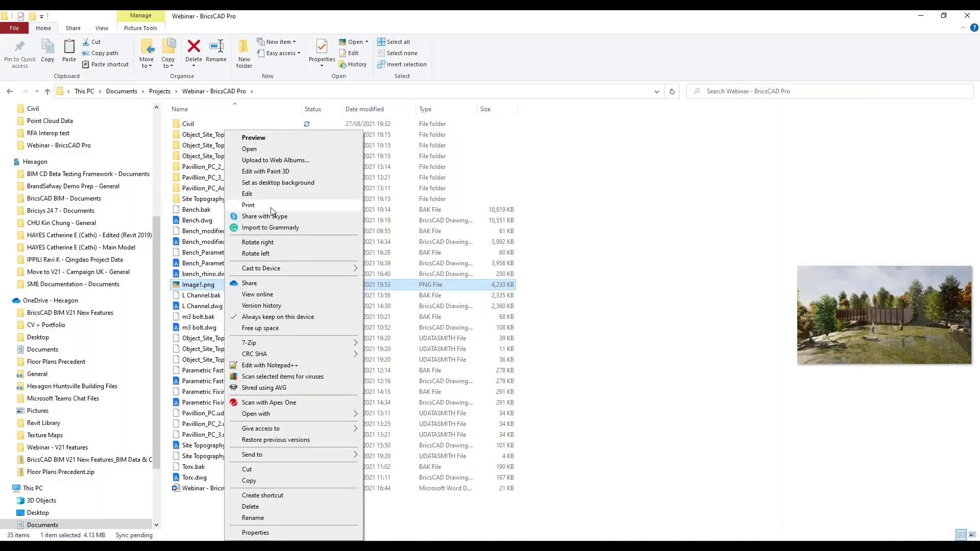
mouse_move(340, 414)
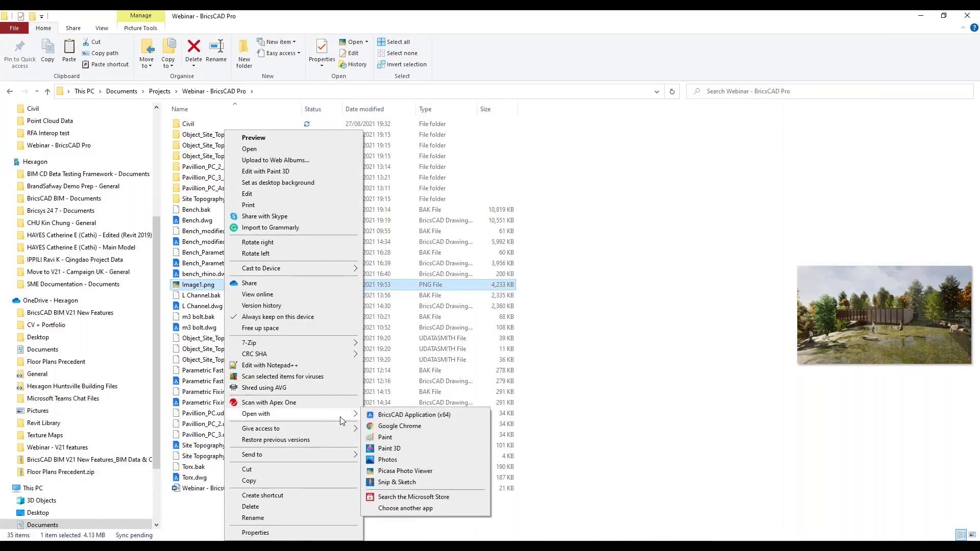
click(407, 460)
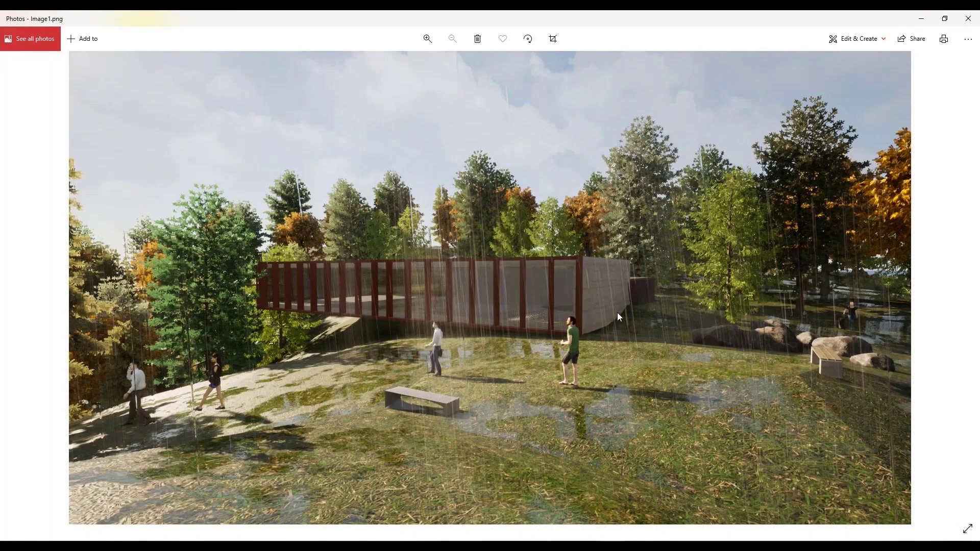
ctrl+scroll(617, 314, up, 3)
ctrl+scroll(617, 312, down, 4)
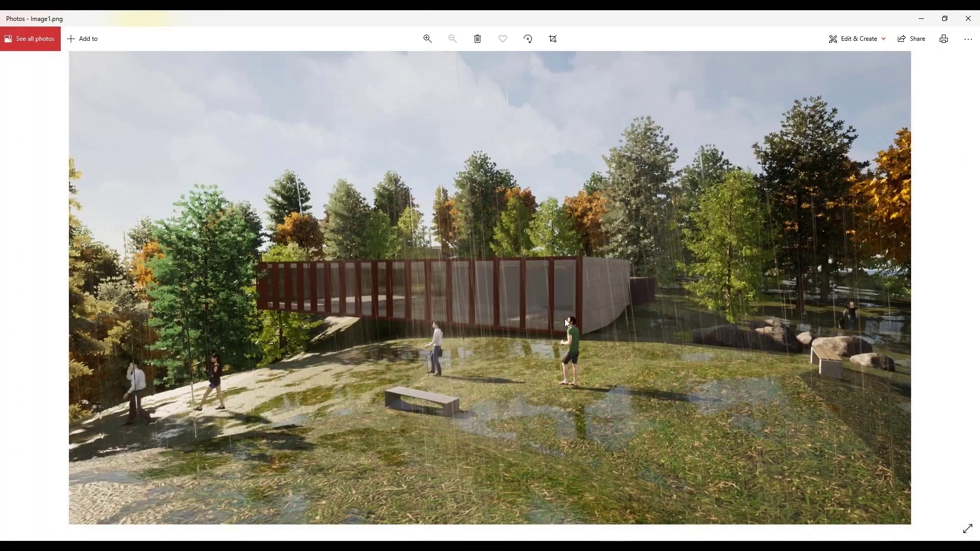